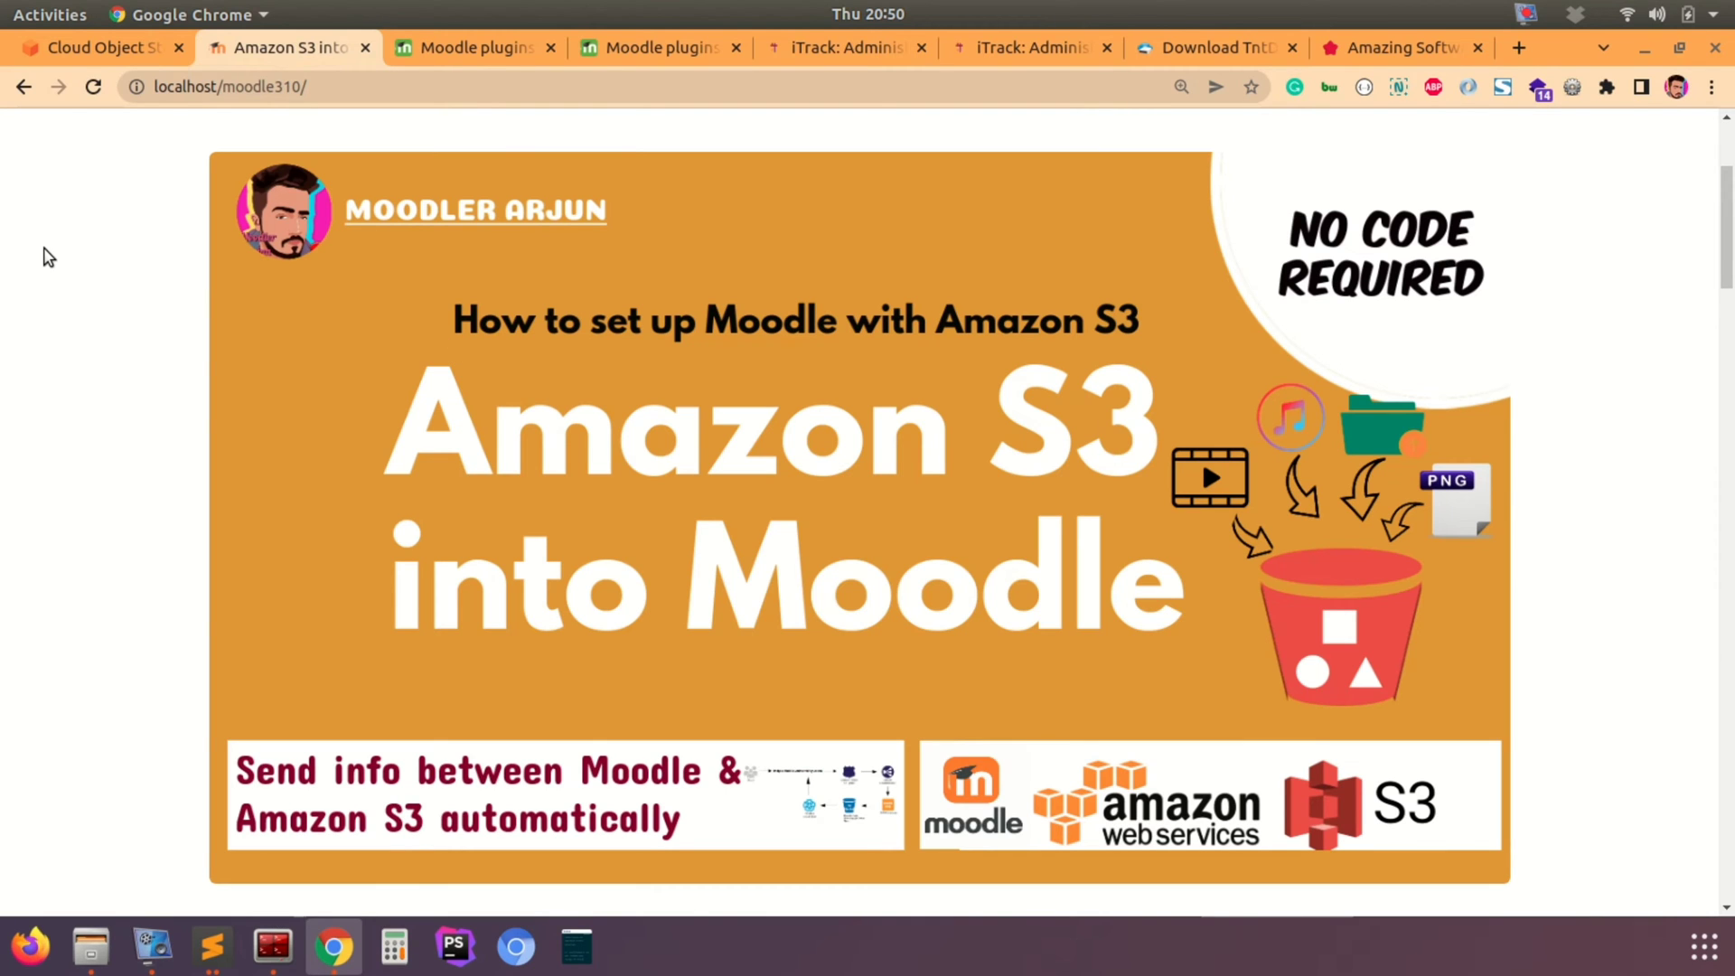
Step: Switch to the Cloud Object Storage tab showing the Amazon S3 overview page
left_click(77, 49)
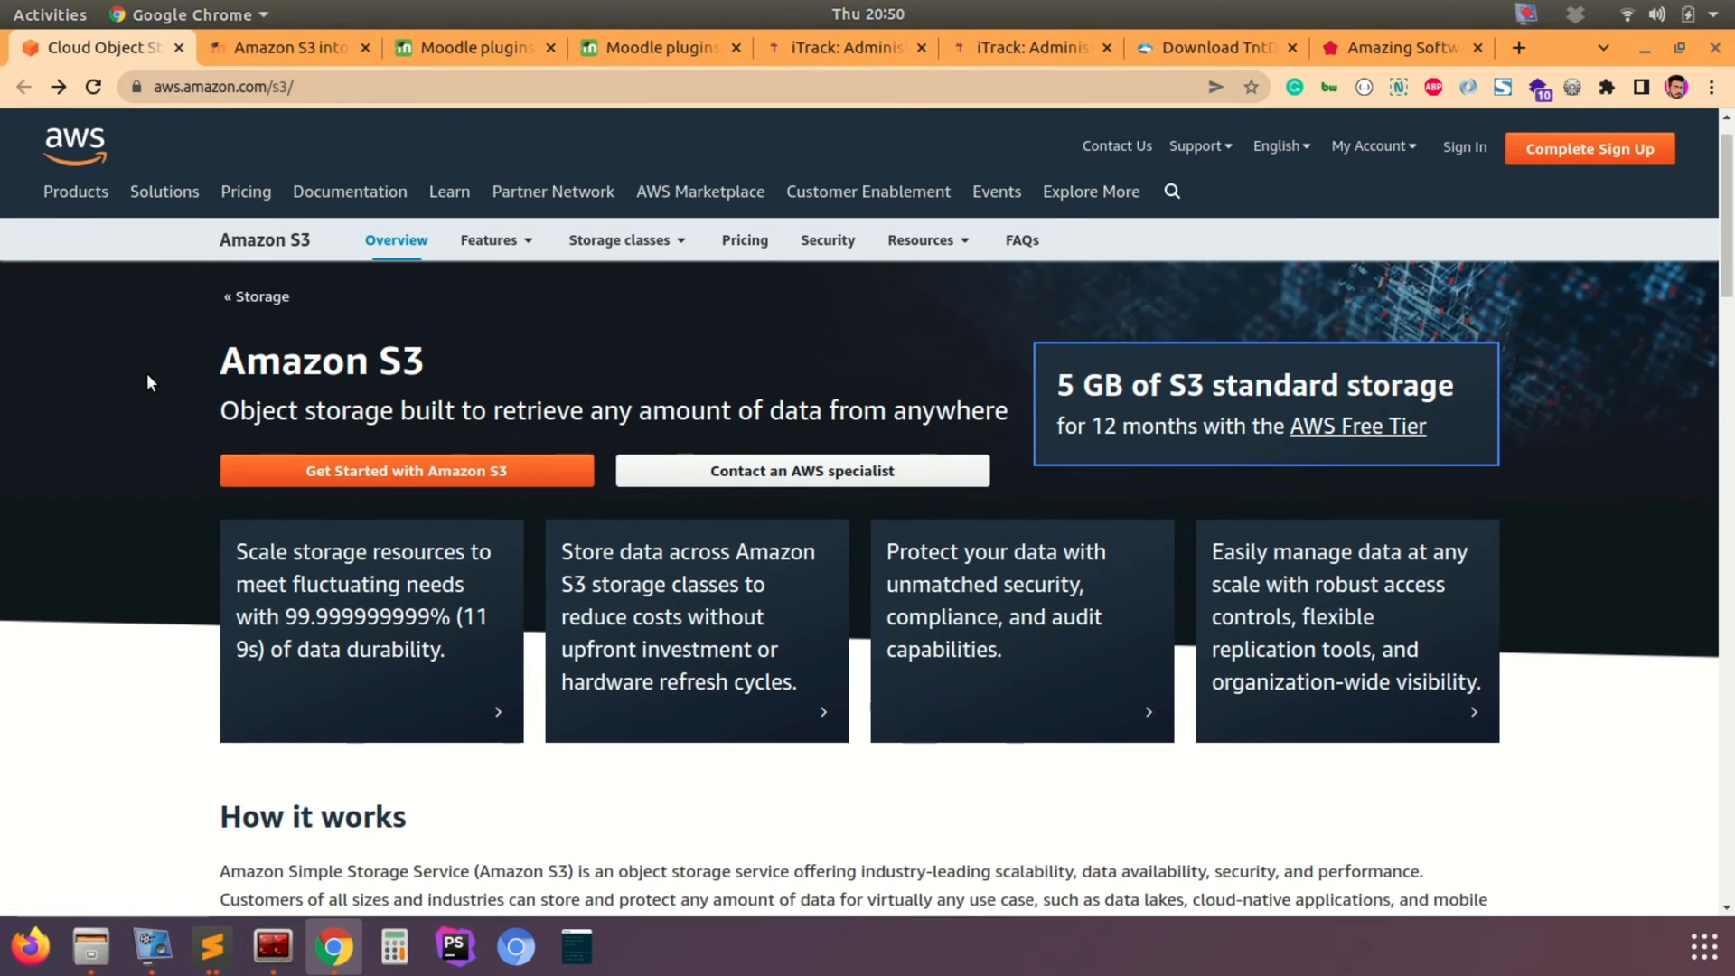
Step: Go from Amazon S3's Get Started flow to the AWS Free Tier page at aws.amazon.com/free
left_click(383, 518)
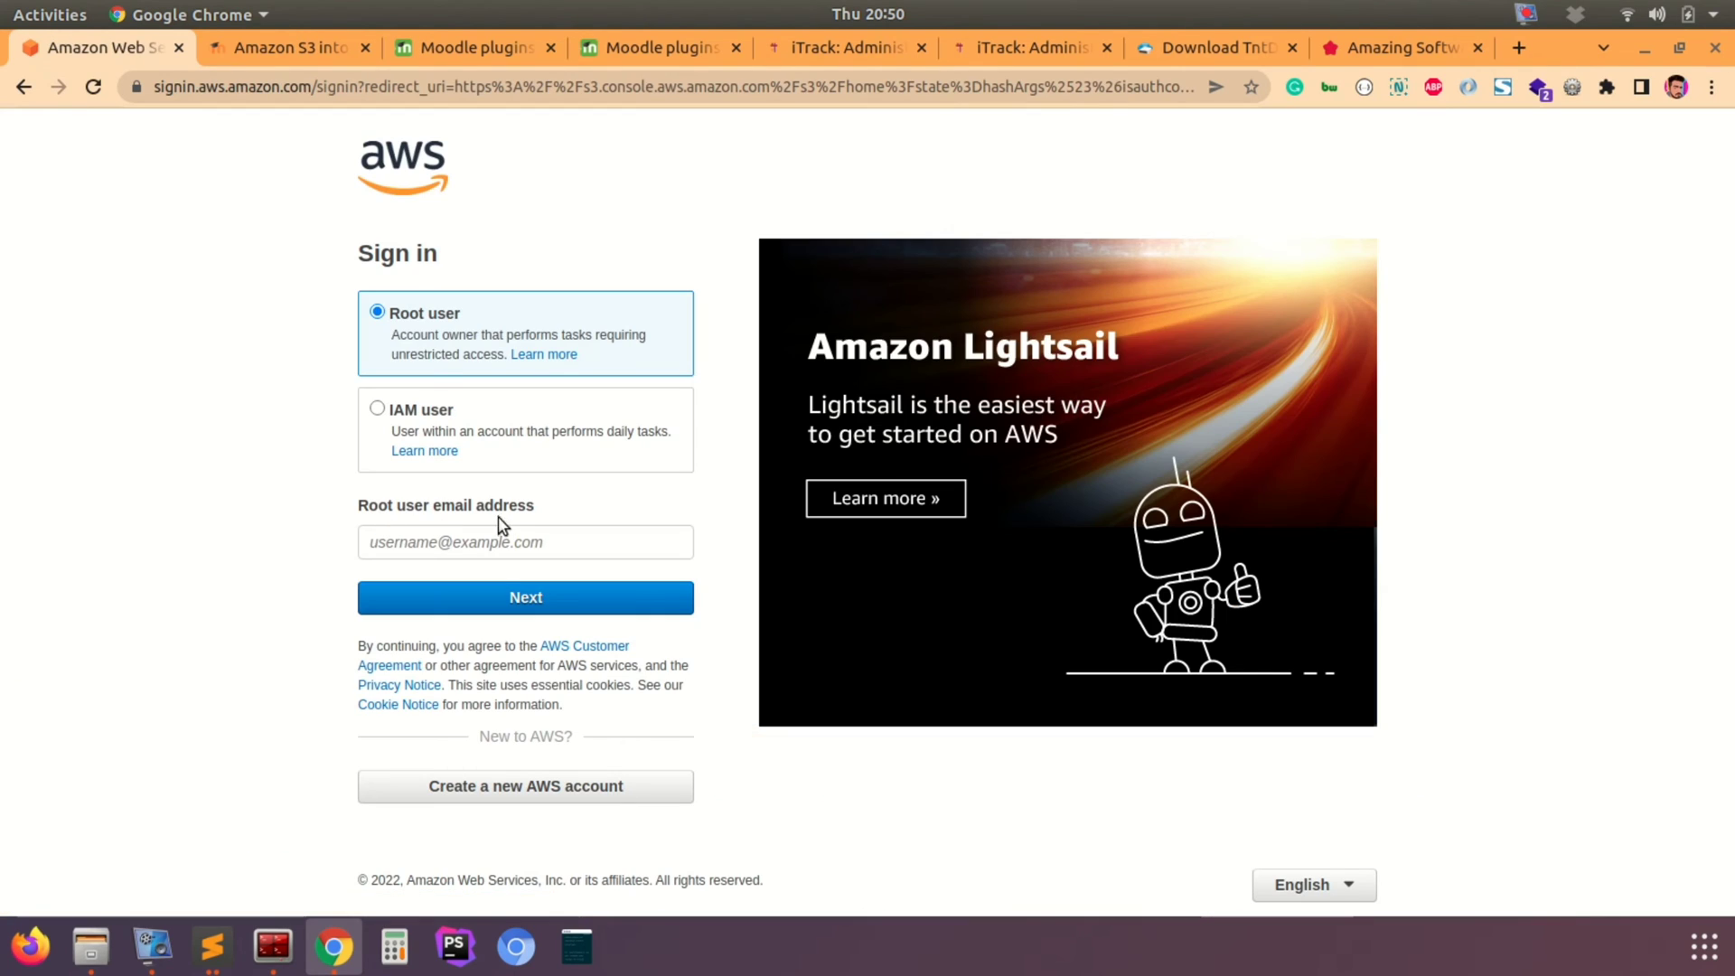
left_click(518, 797)
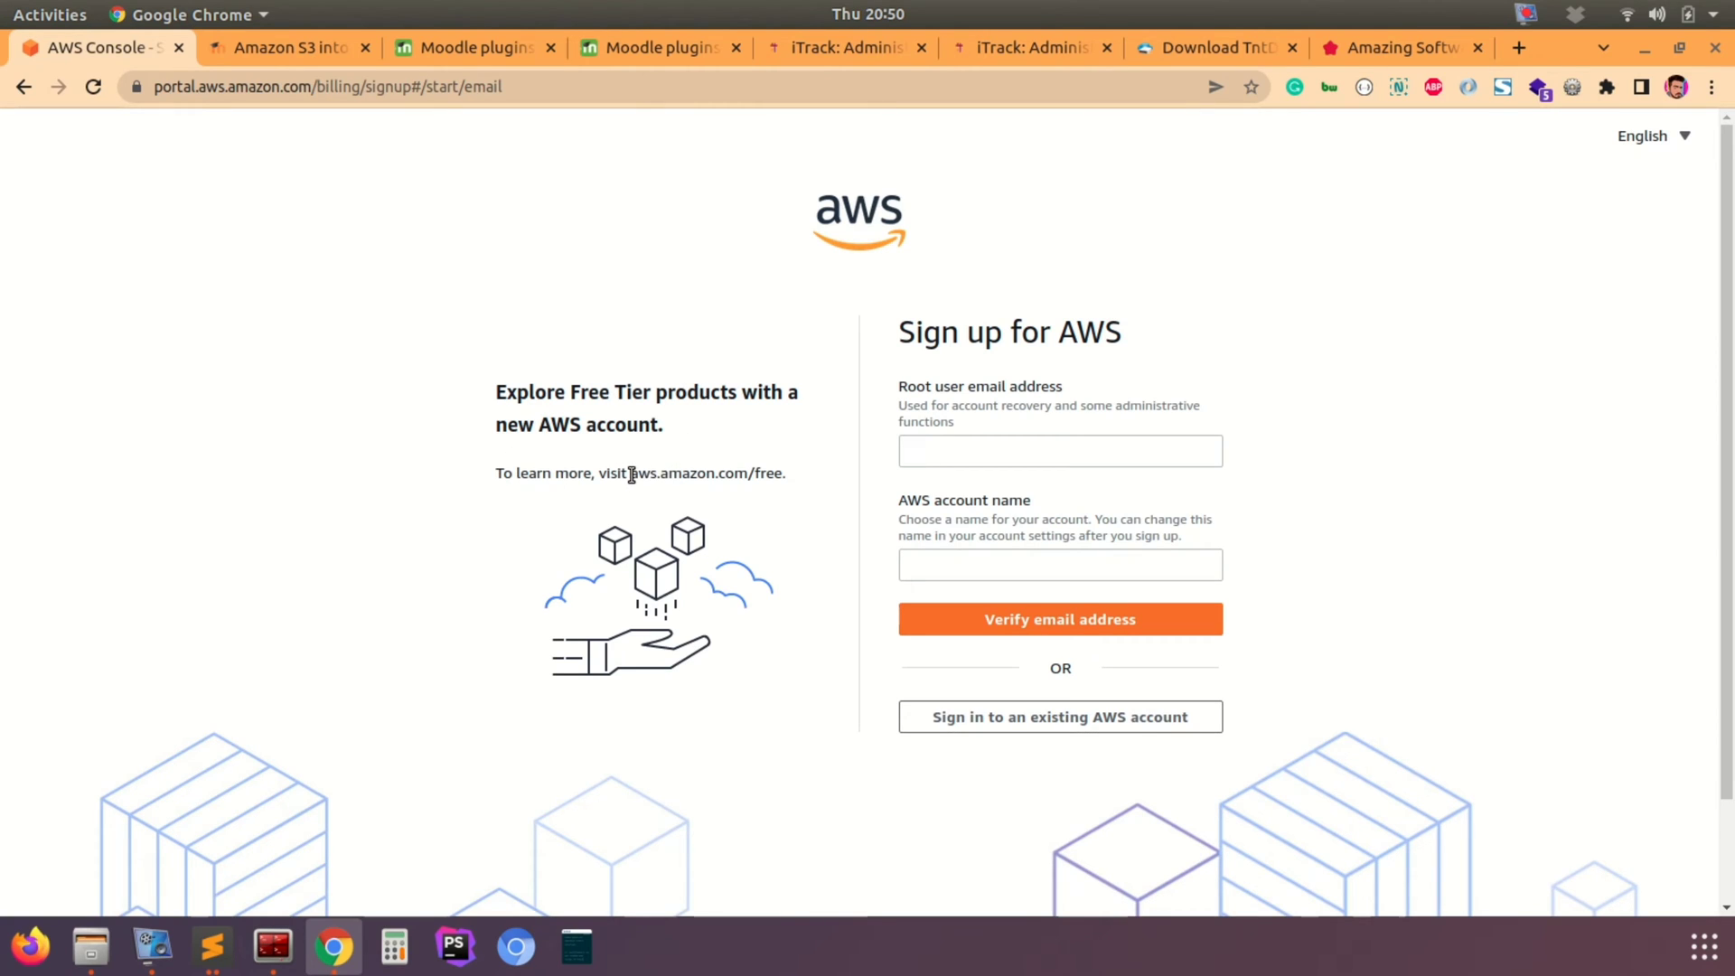
left_click_drag(643, 476, 773, 472)
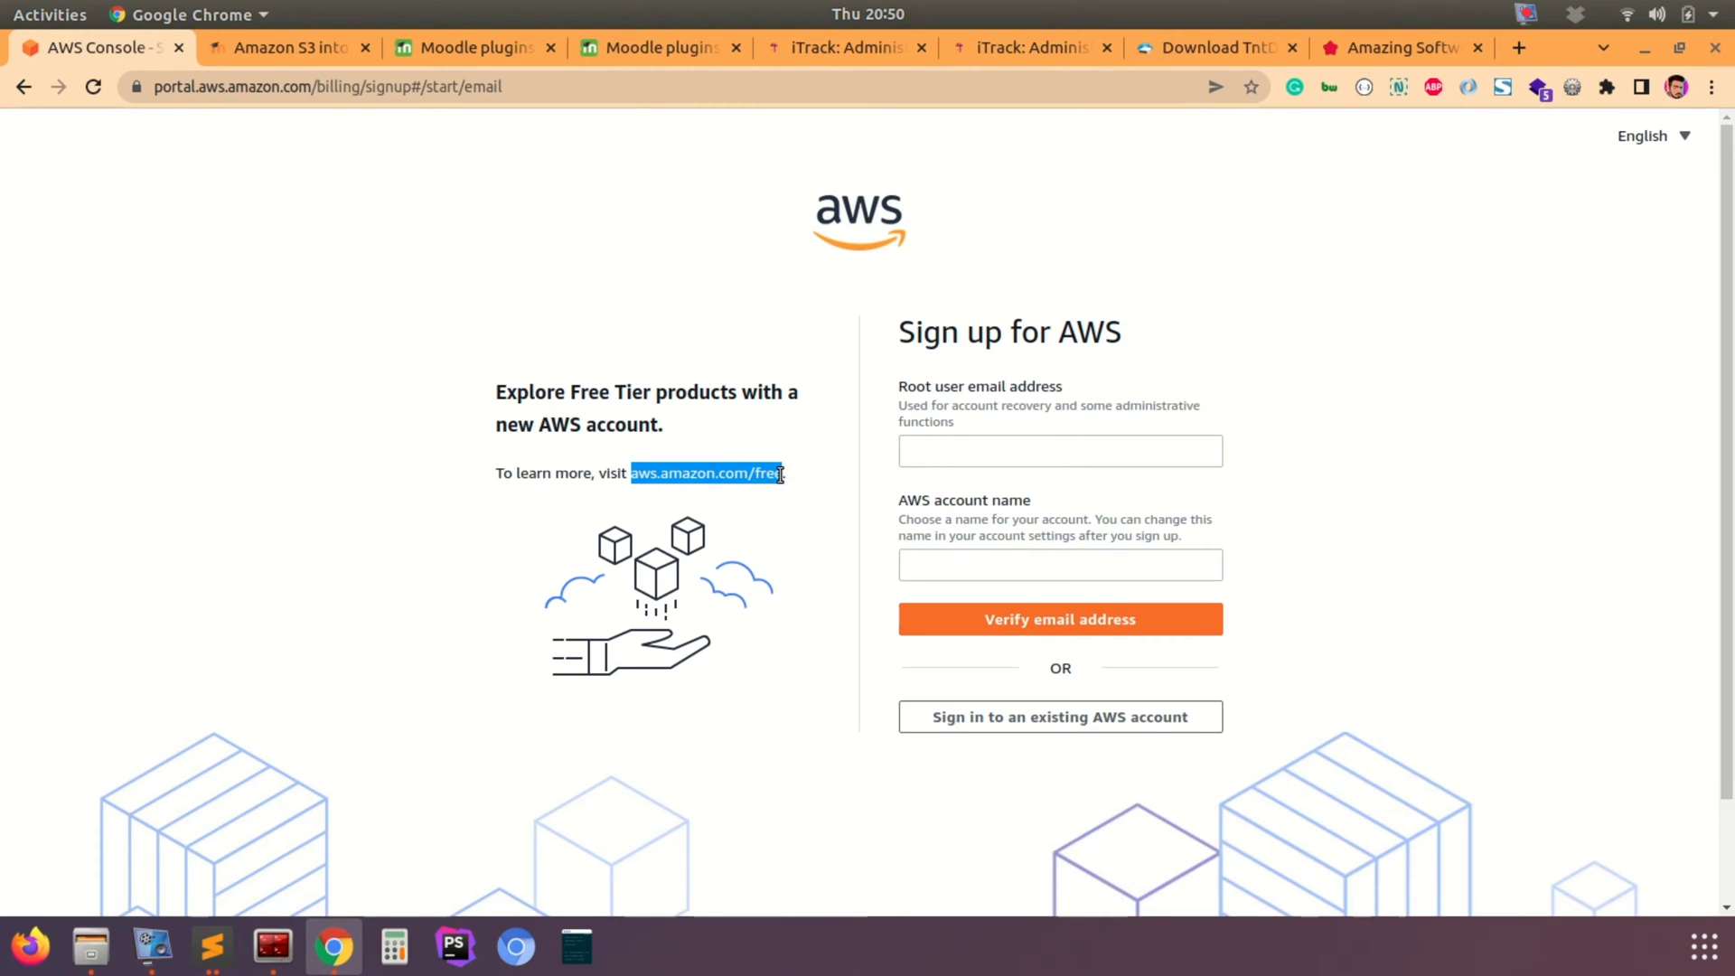
right_click(757, 474)
left_click(795, 493)
left_click(340, 89)
key("ctrl+v")
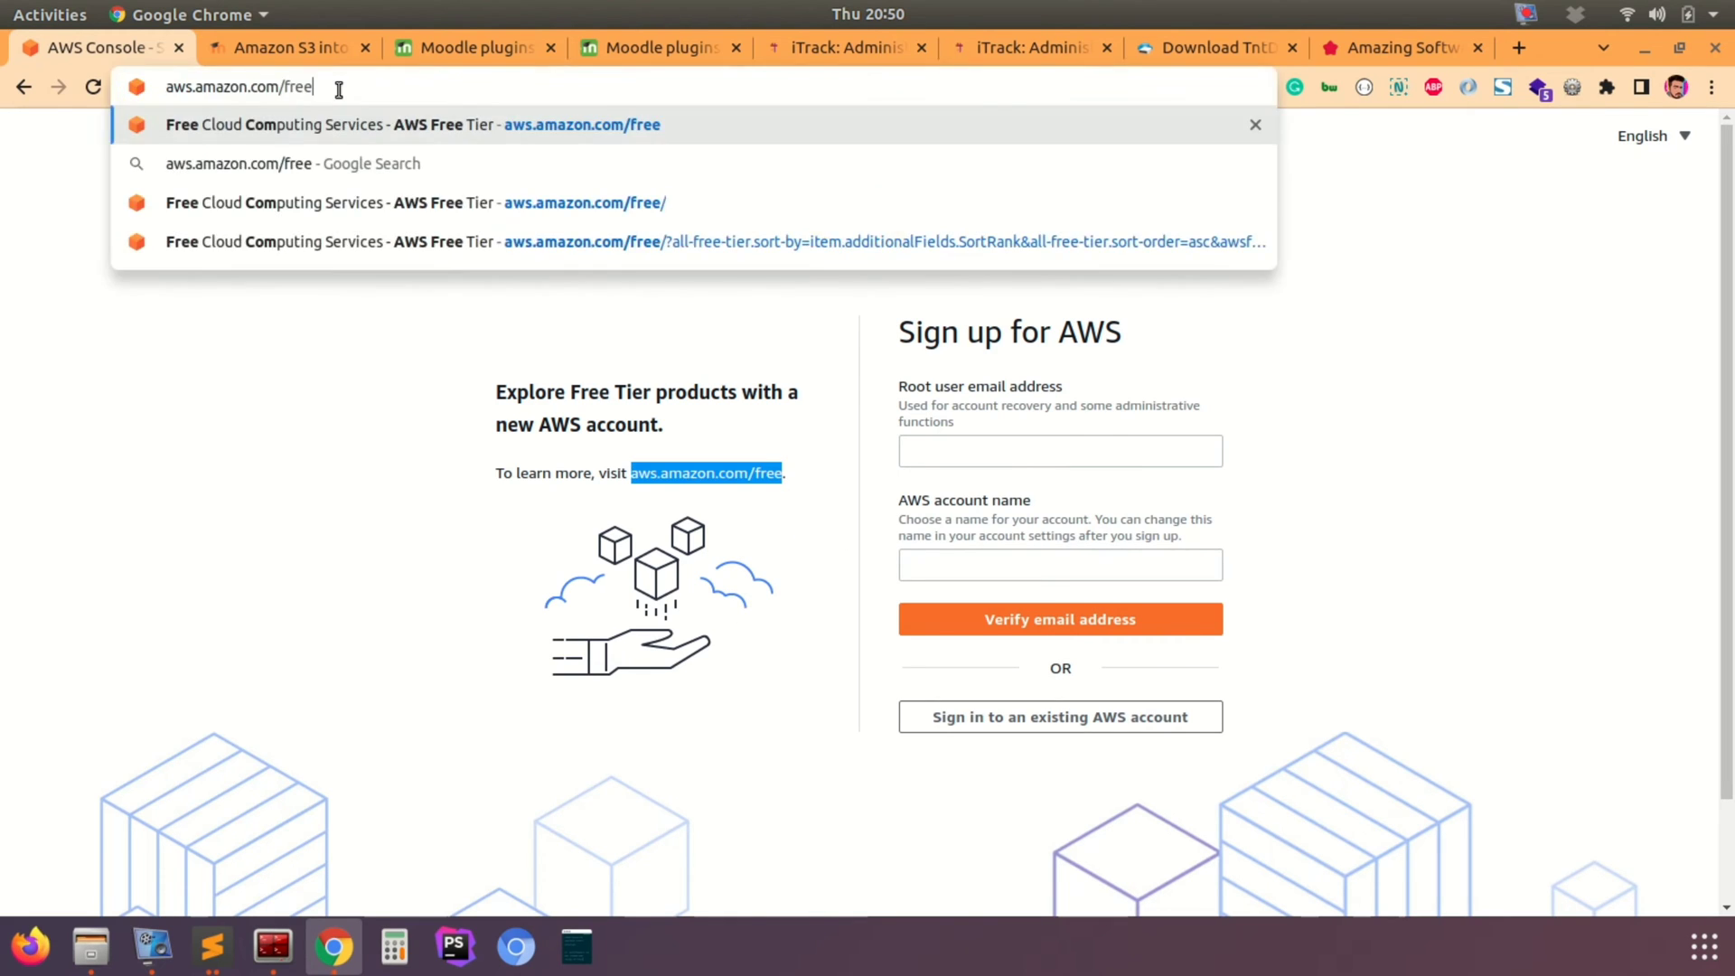
key("Return")
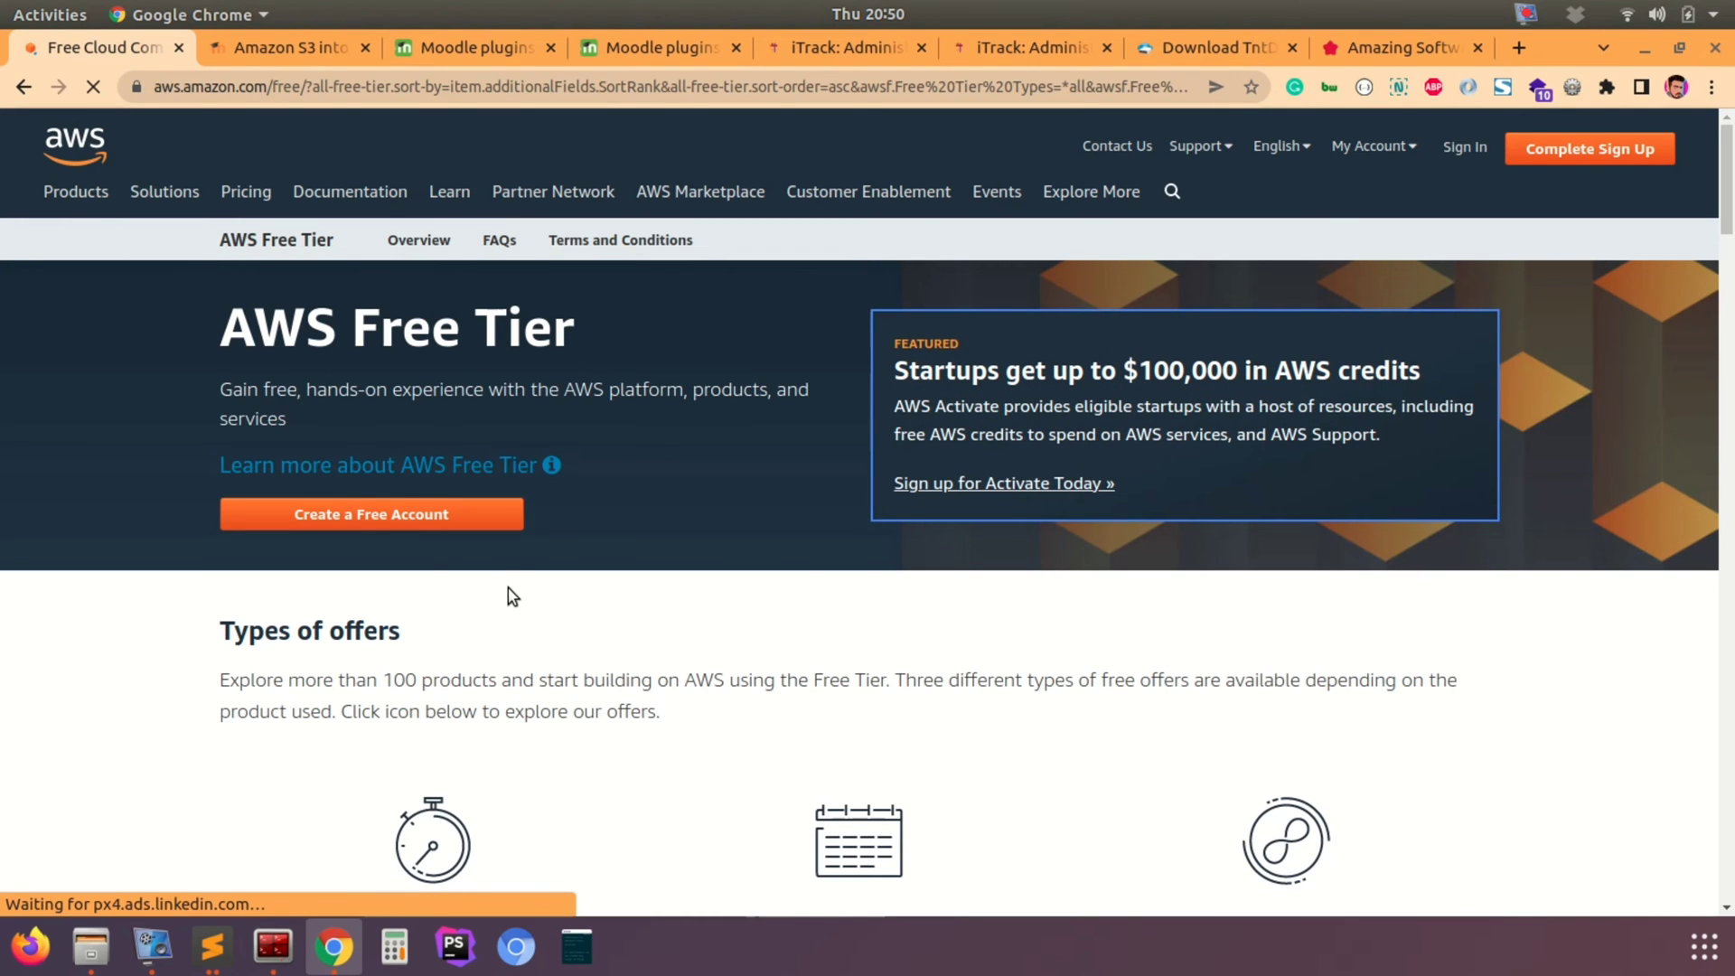
Step: Look over the free S3 offer, then bring up the s3 Bucket notes in Sublime Text
scroll(508, 589, "down", 10)
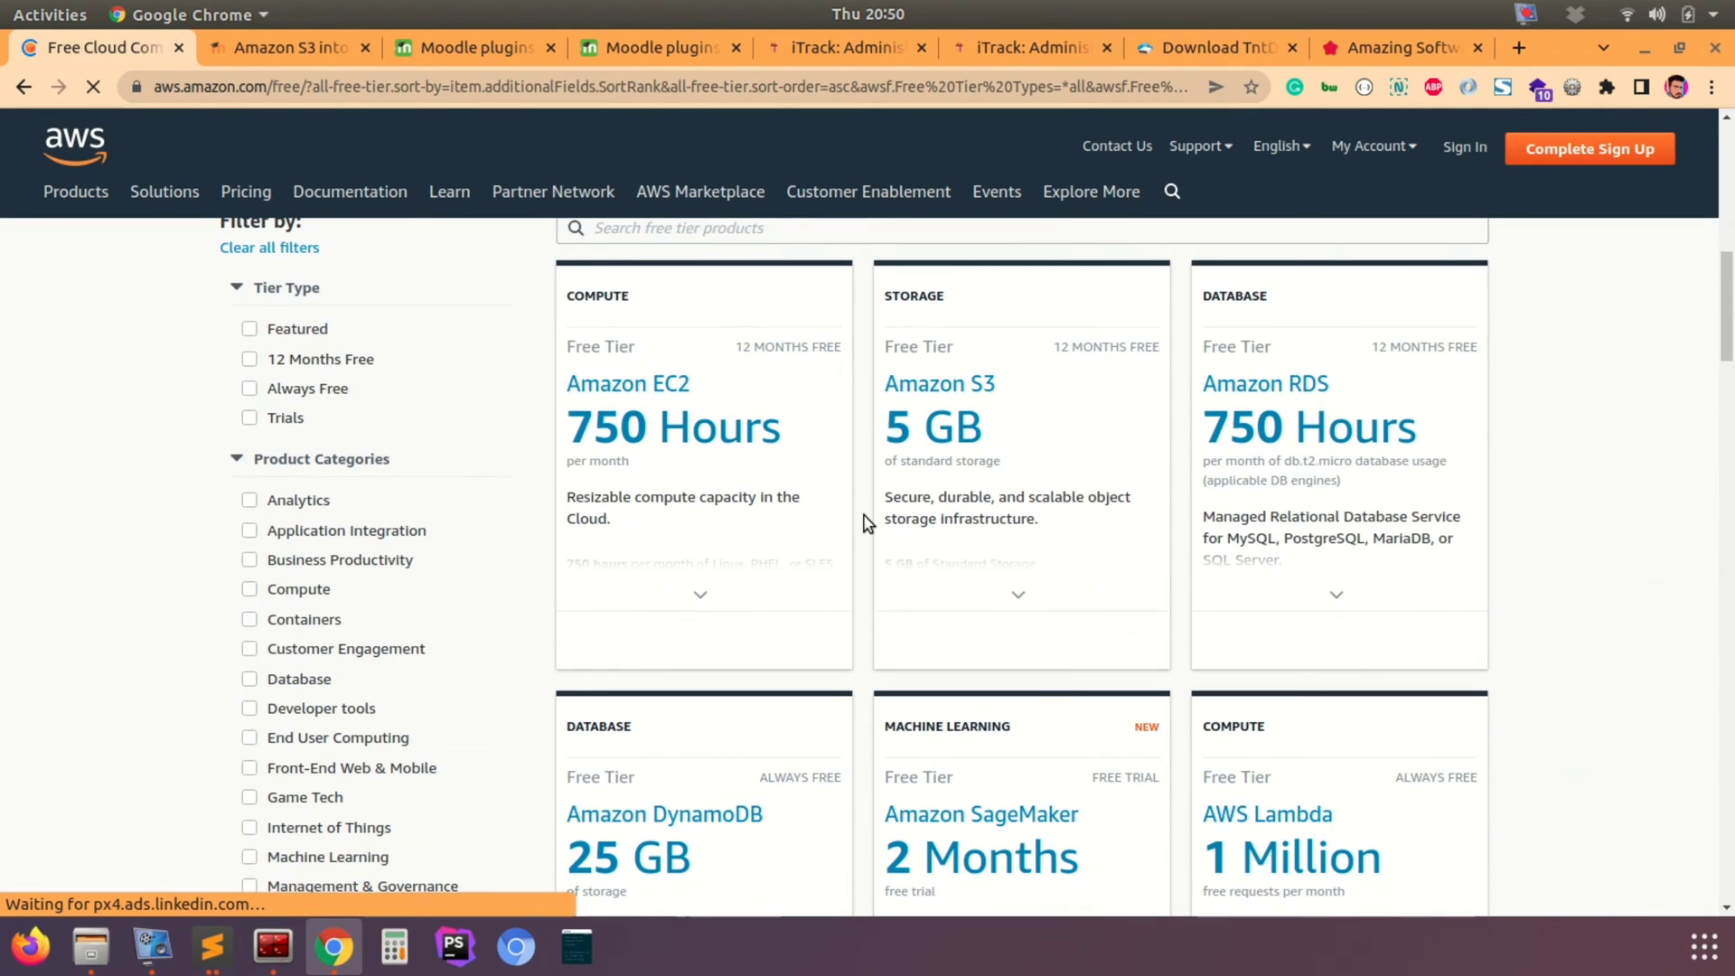
mouse_move(1141, 510)
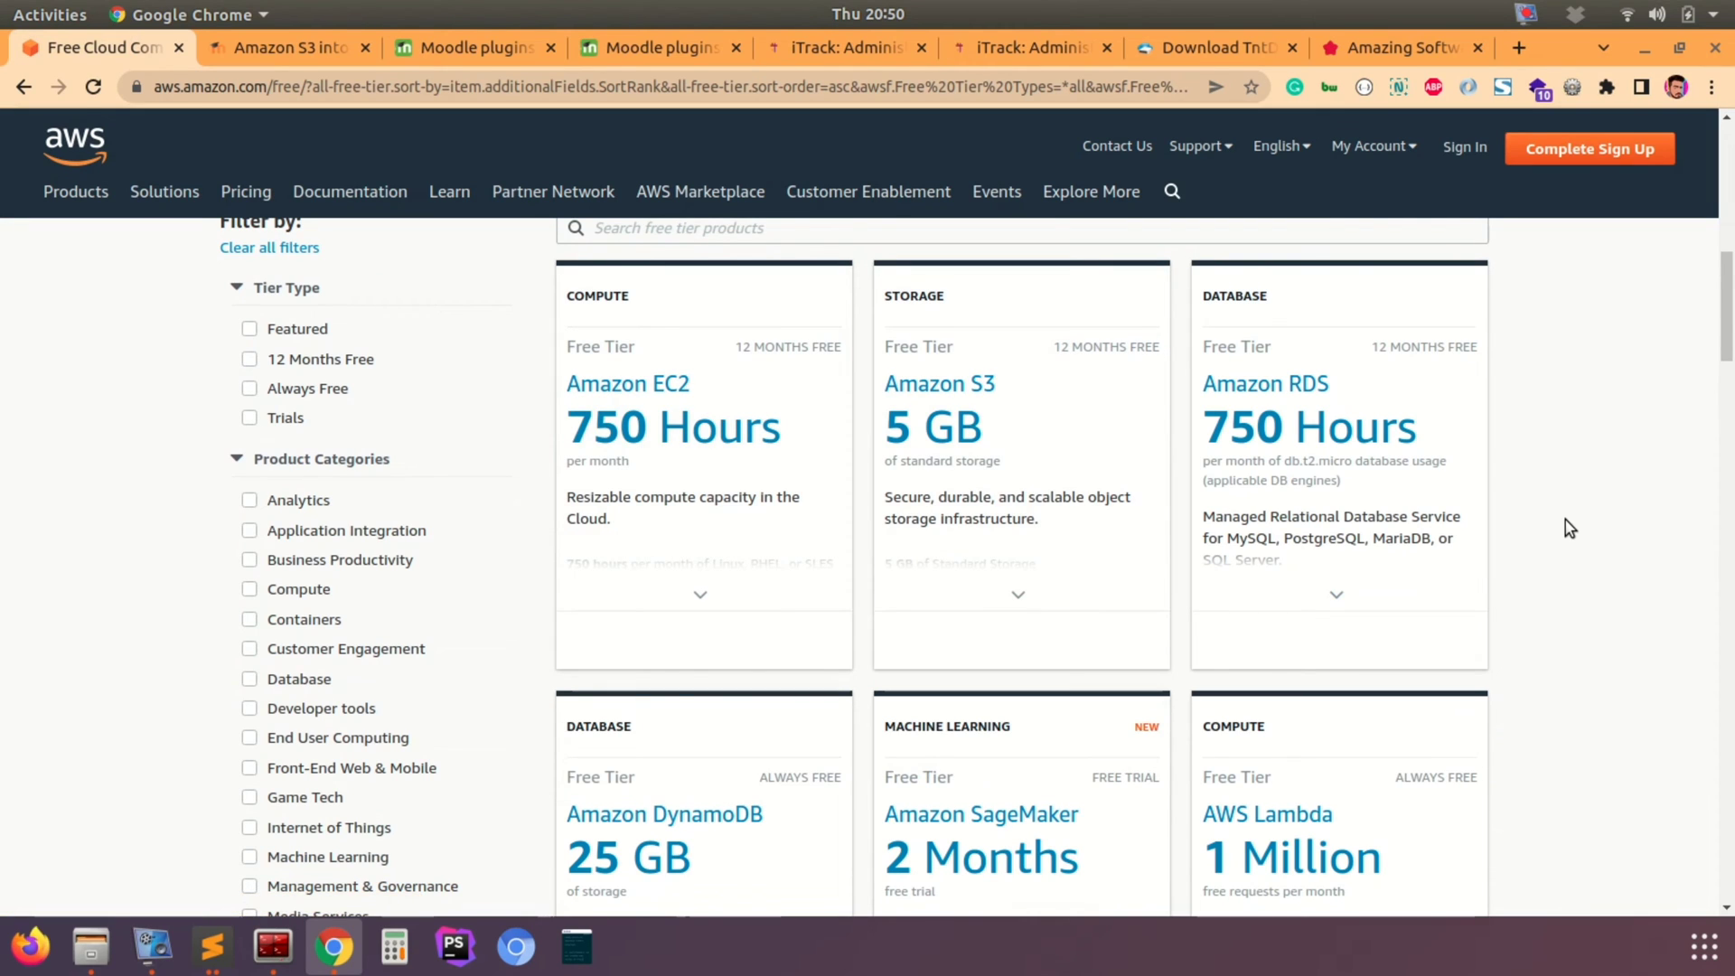
scroll(109, 632, "up", 10)
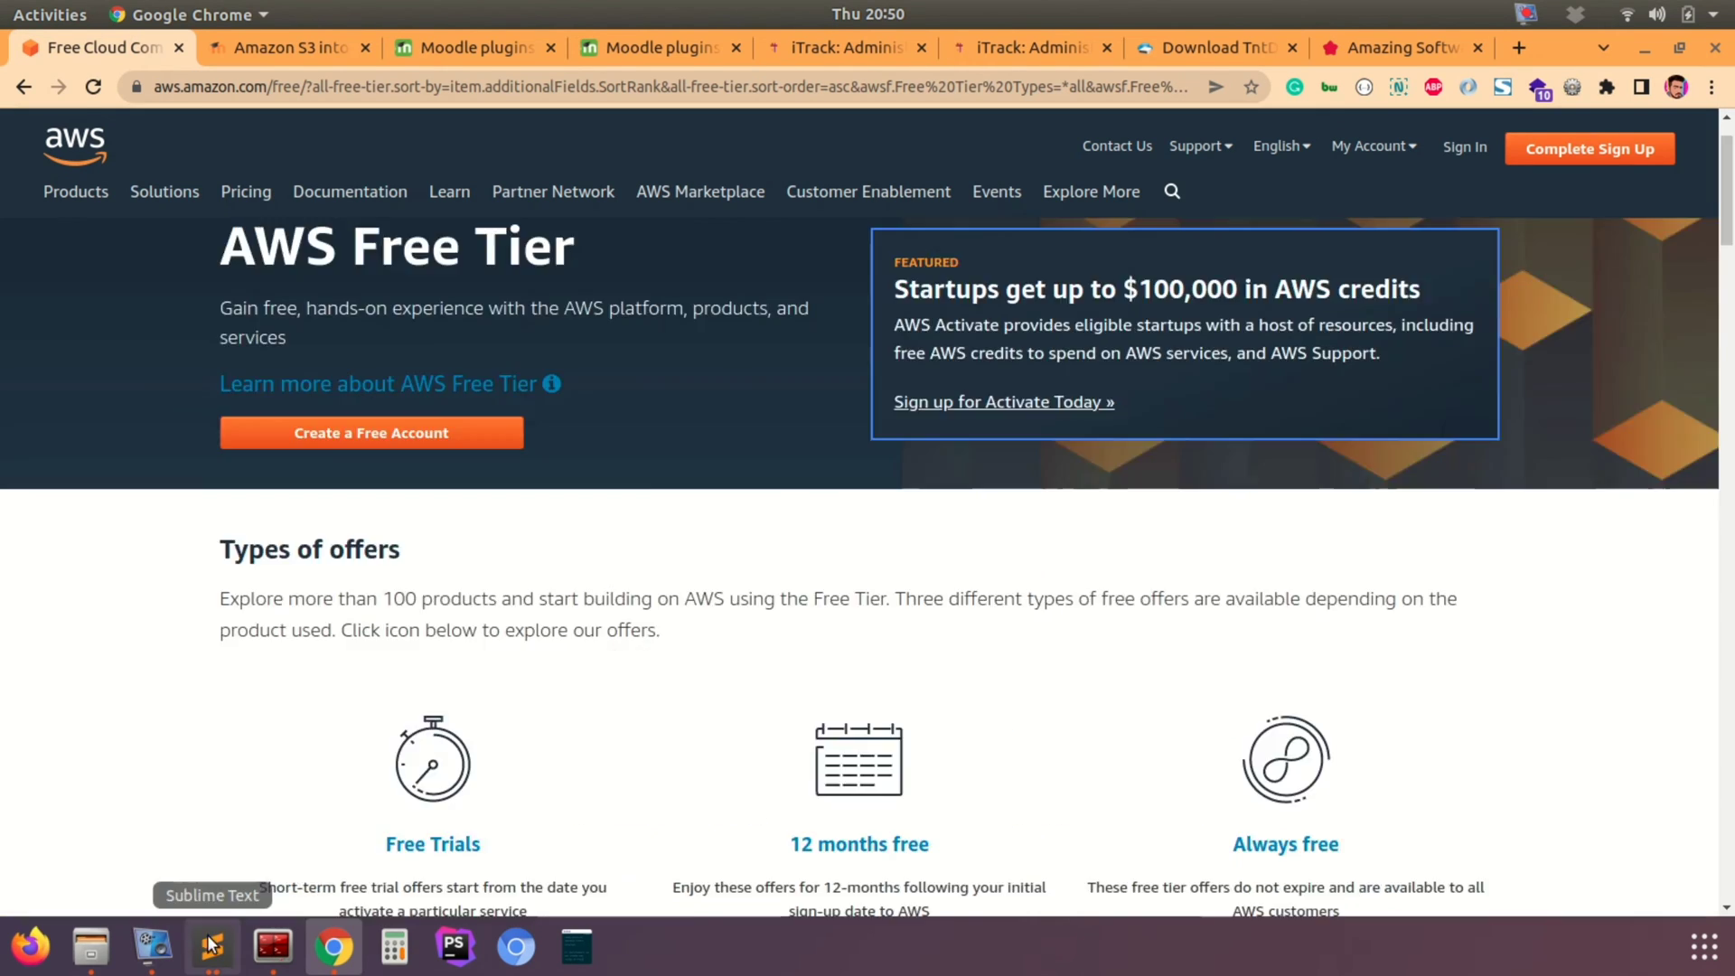
left_click(210, 945)
left_click(186, 730)
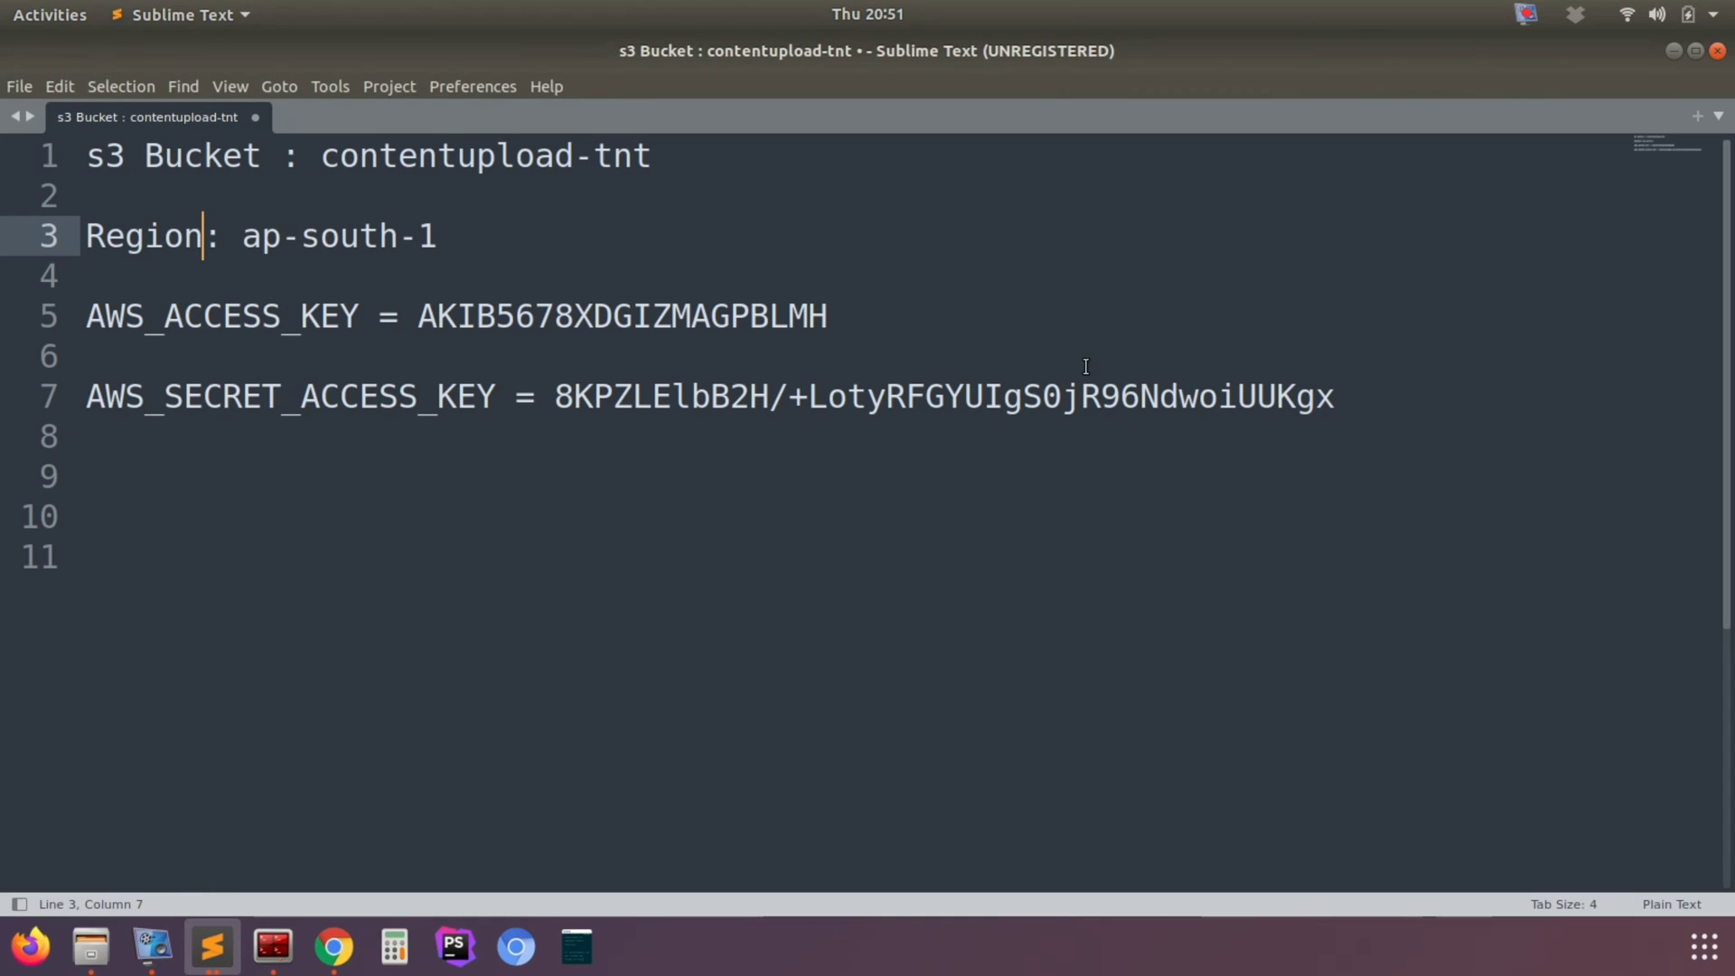
Step: Check the bucket contentupload-tnt, region ap-south-1 and access key lines, then return to Chrome
double_click(592, 316)
left_click(429, 272)
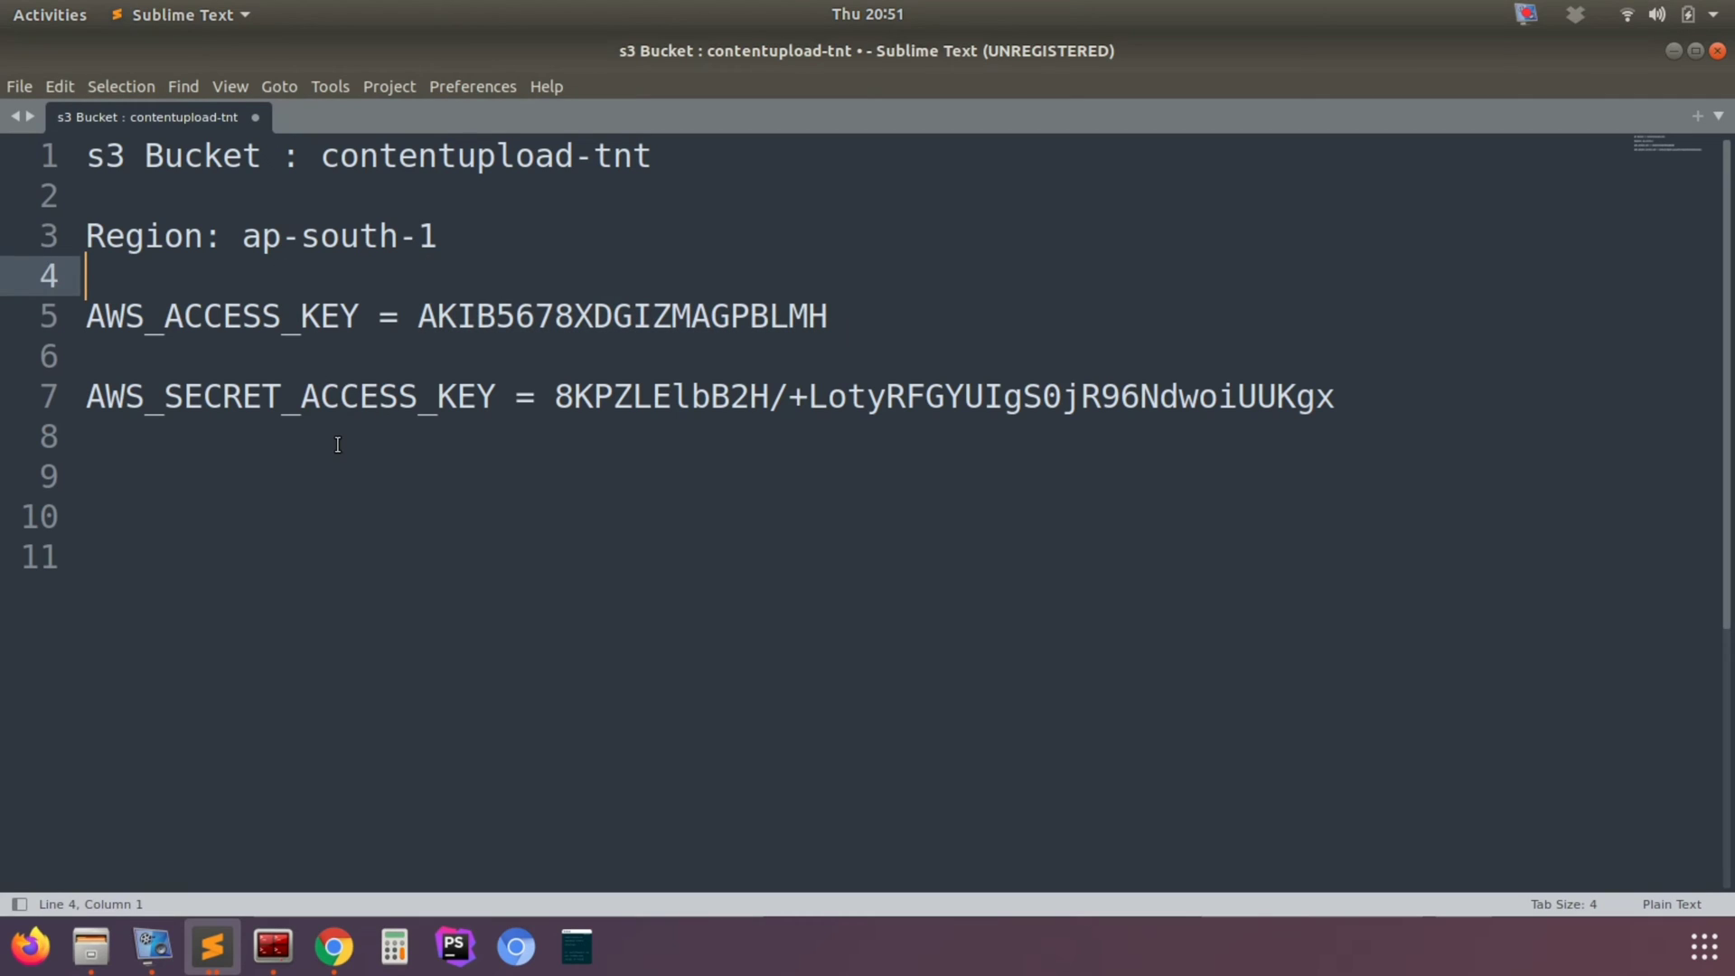
double_click(150, 242)
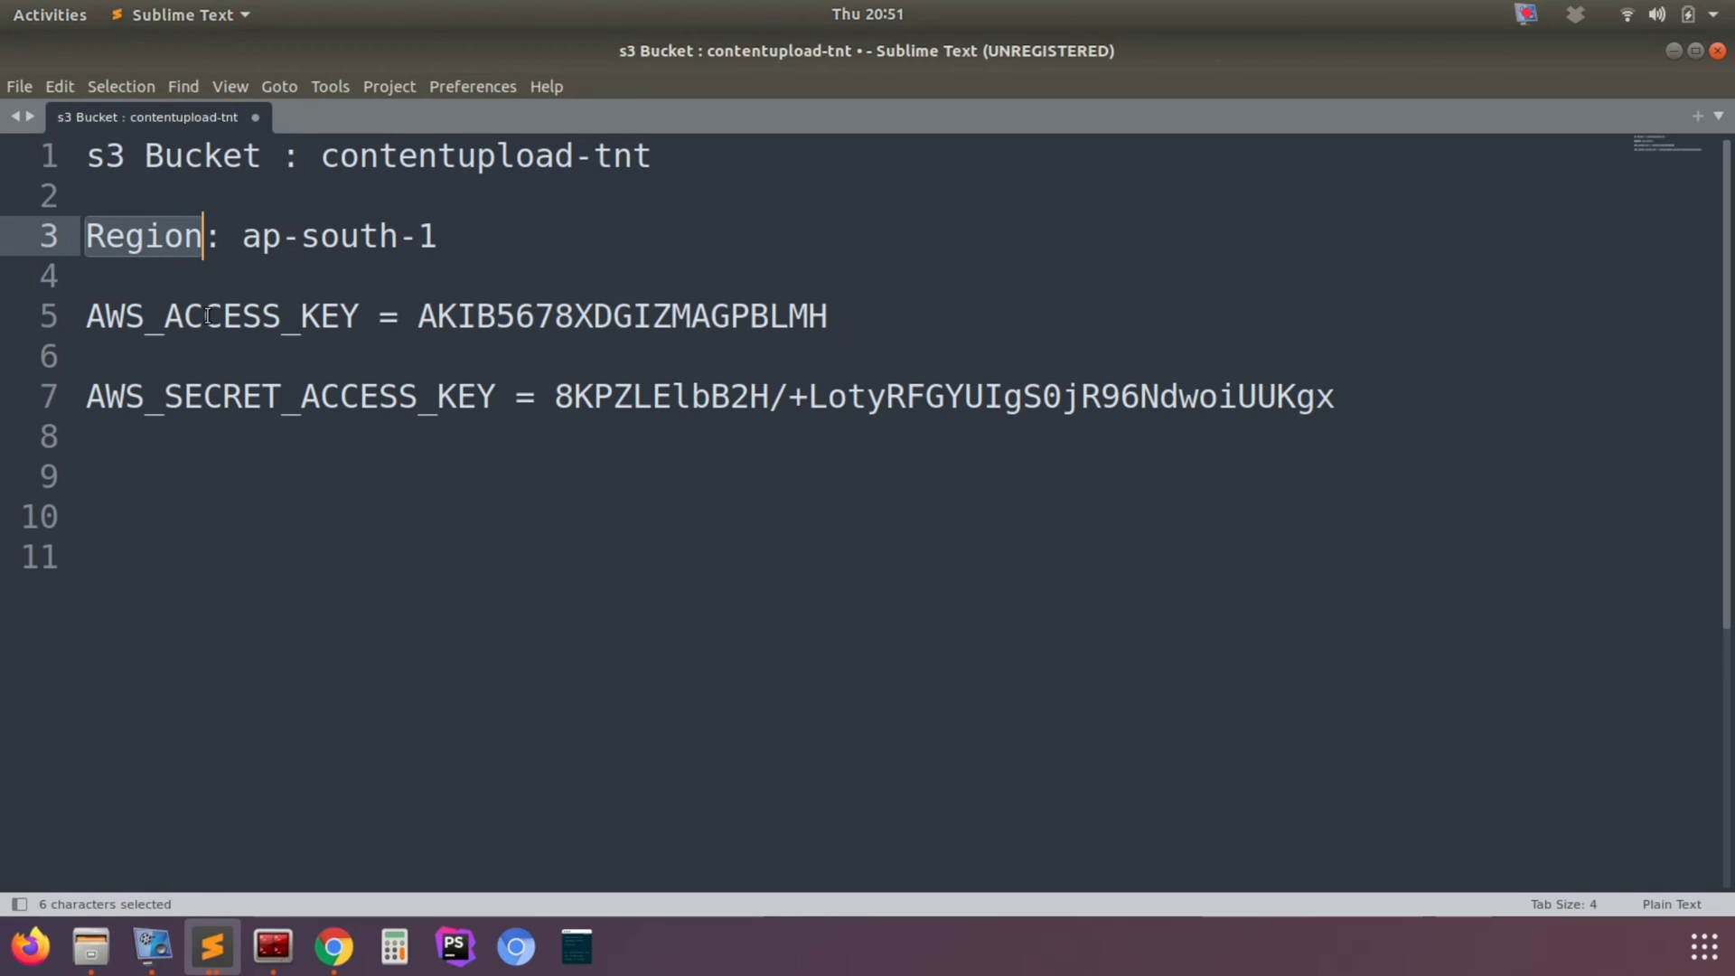
left_click(605, 468)
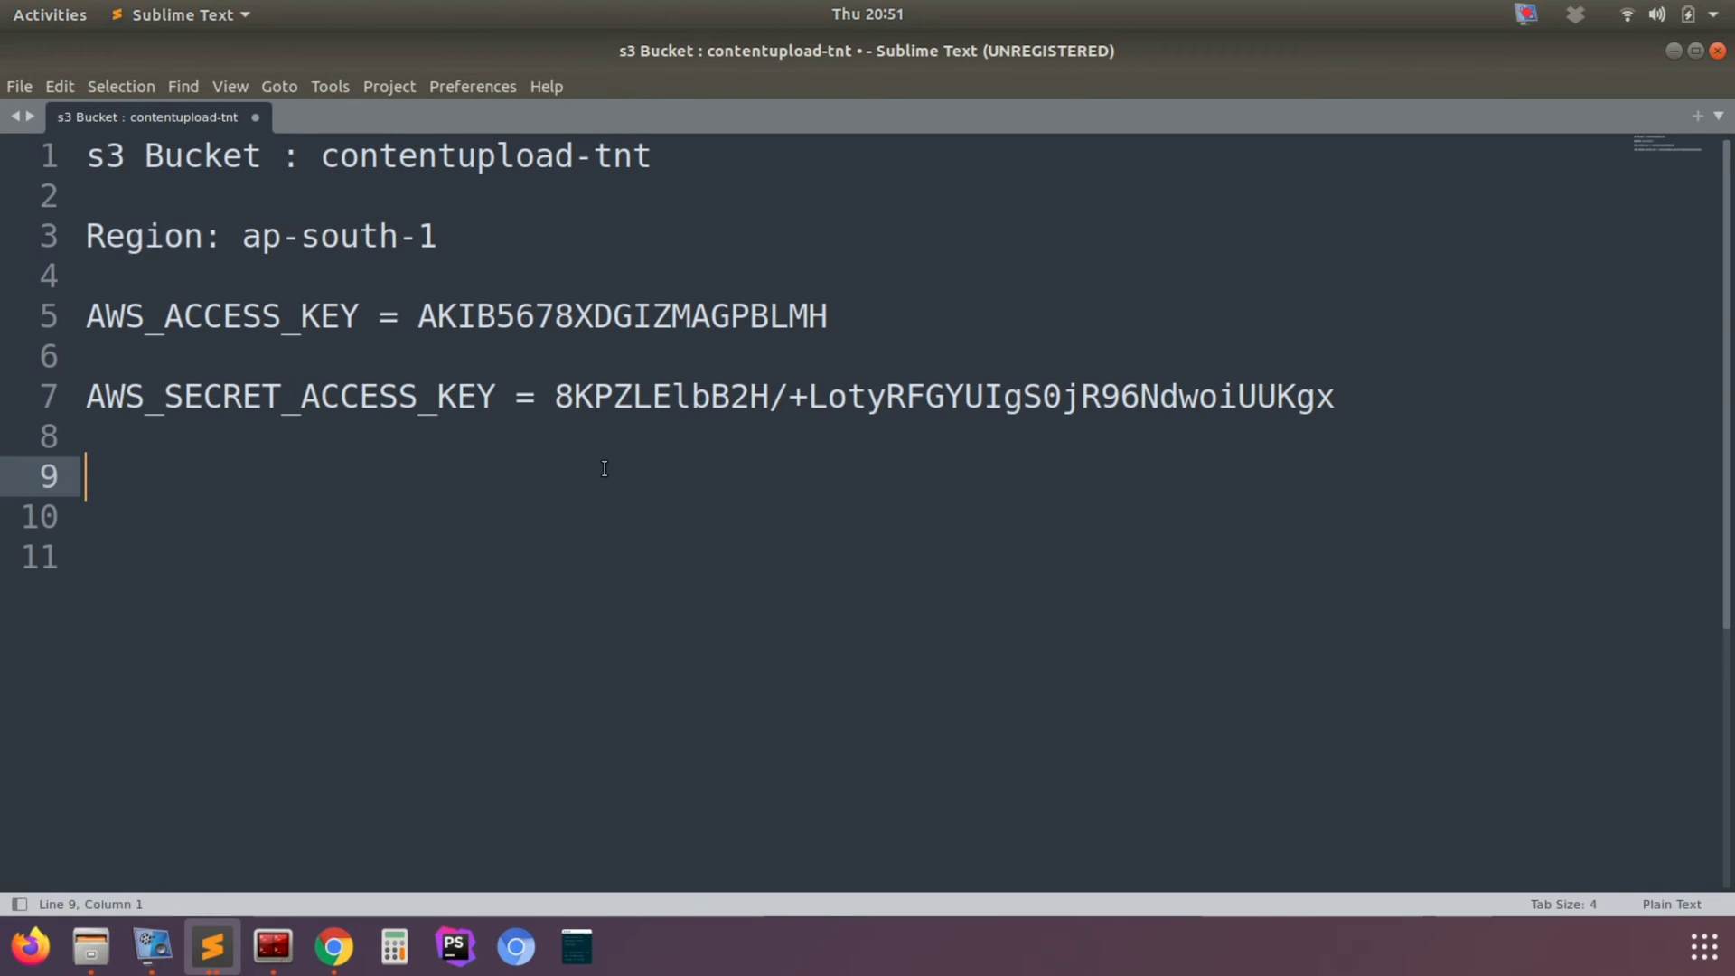
left_click_drag(604, 468, 3, 7)
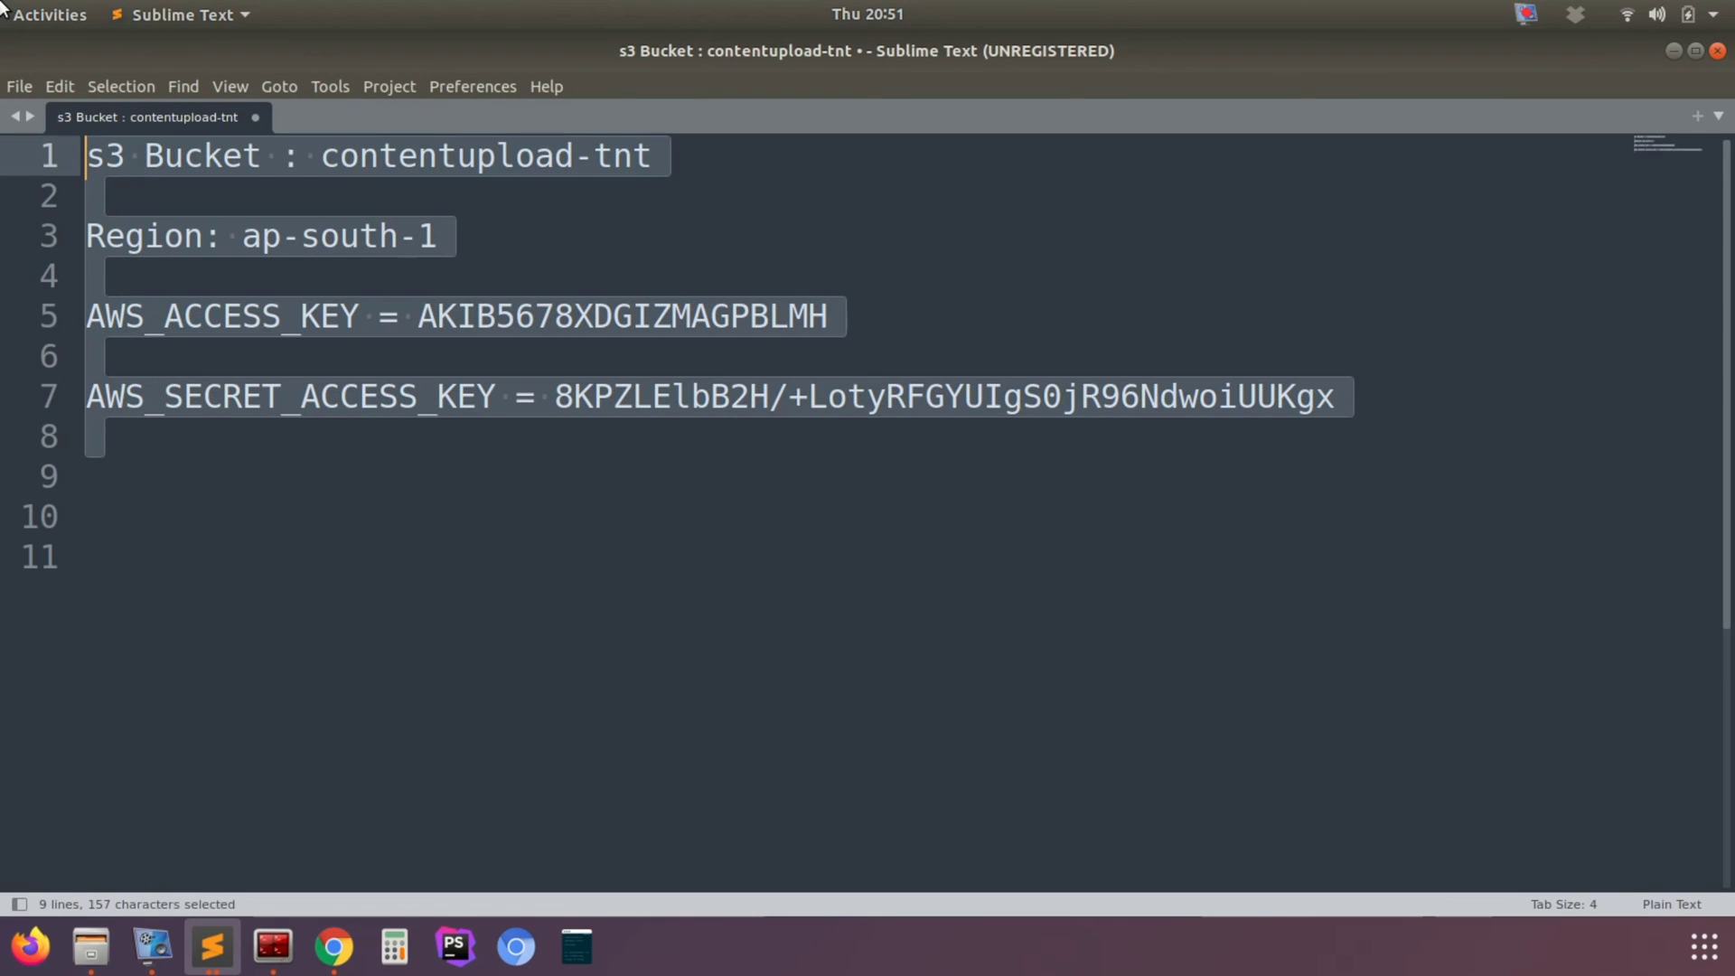
left_click(547, 317)
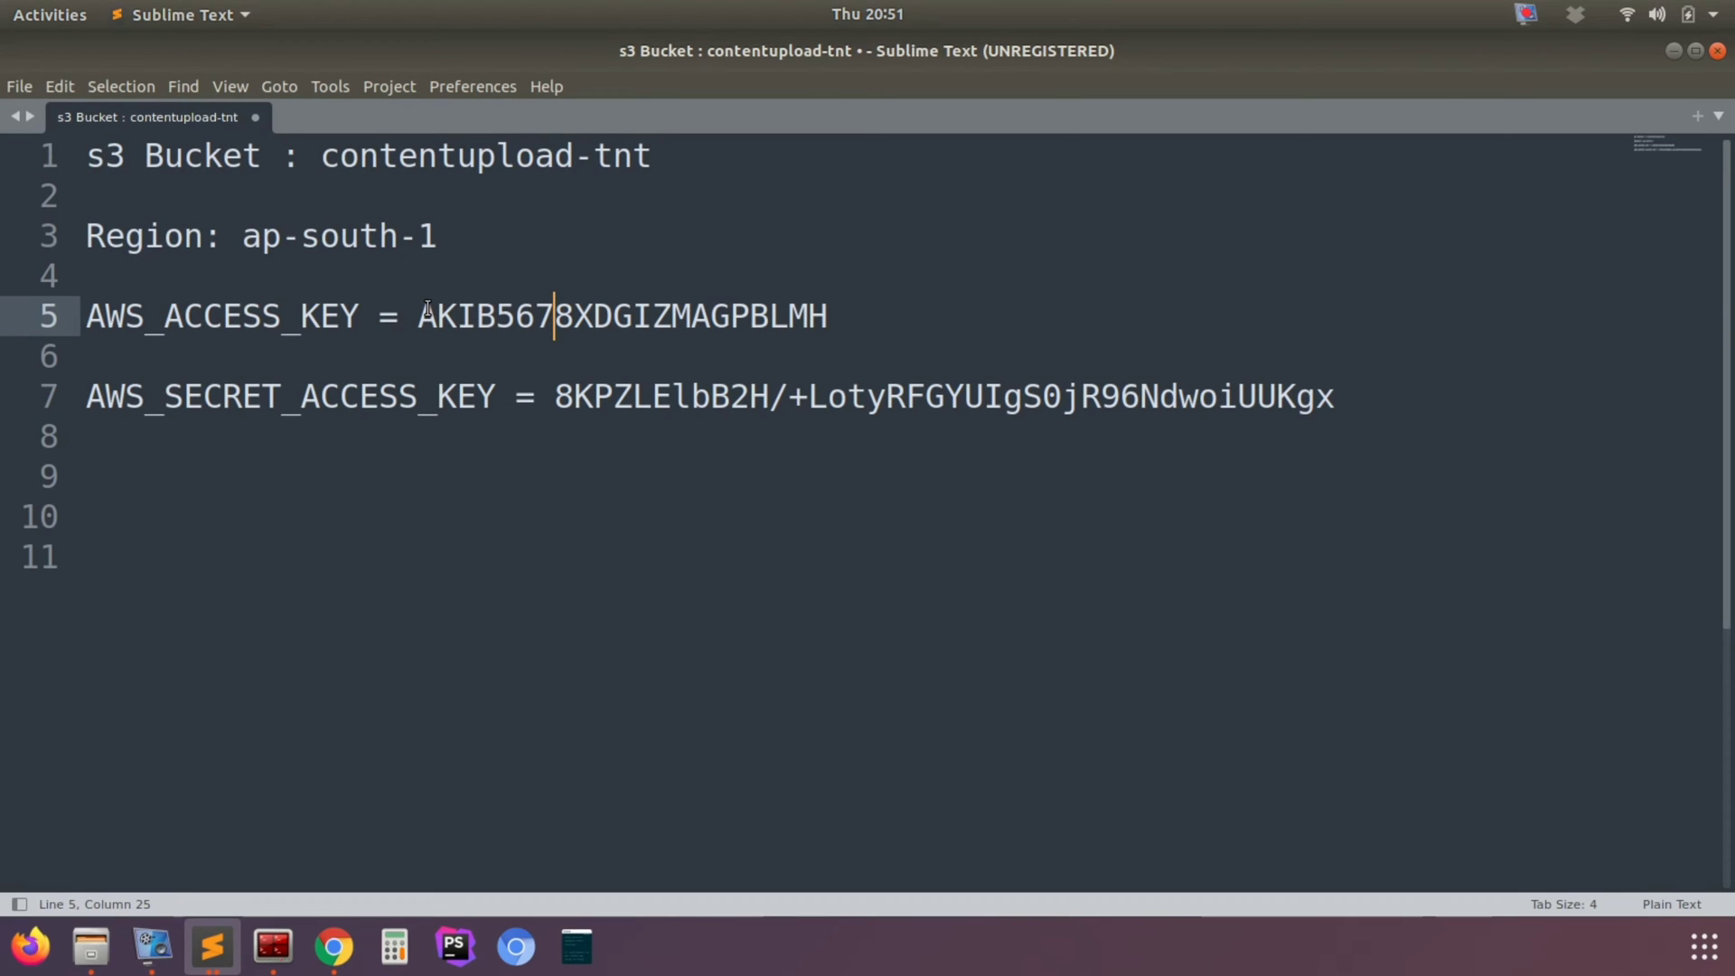
left_click_drag(433, 311, 756, 346)
left_click(553, 354)
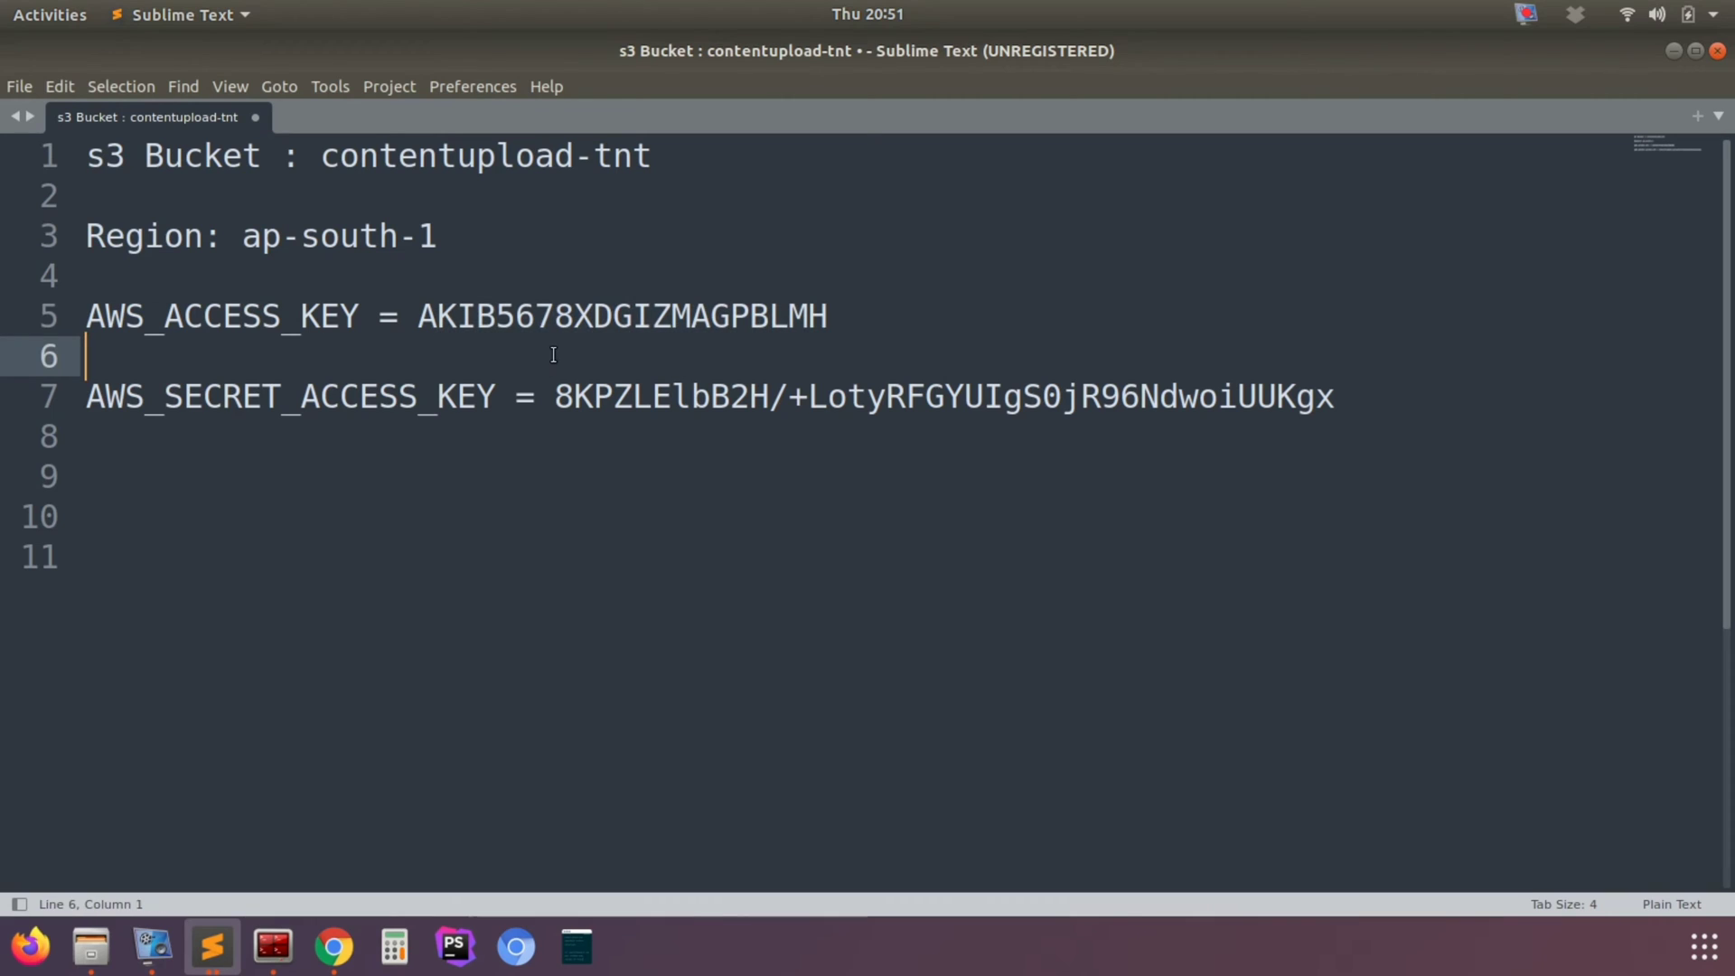
key("alt+Tab")
scroll(1145, 350, "up", 3)
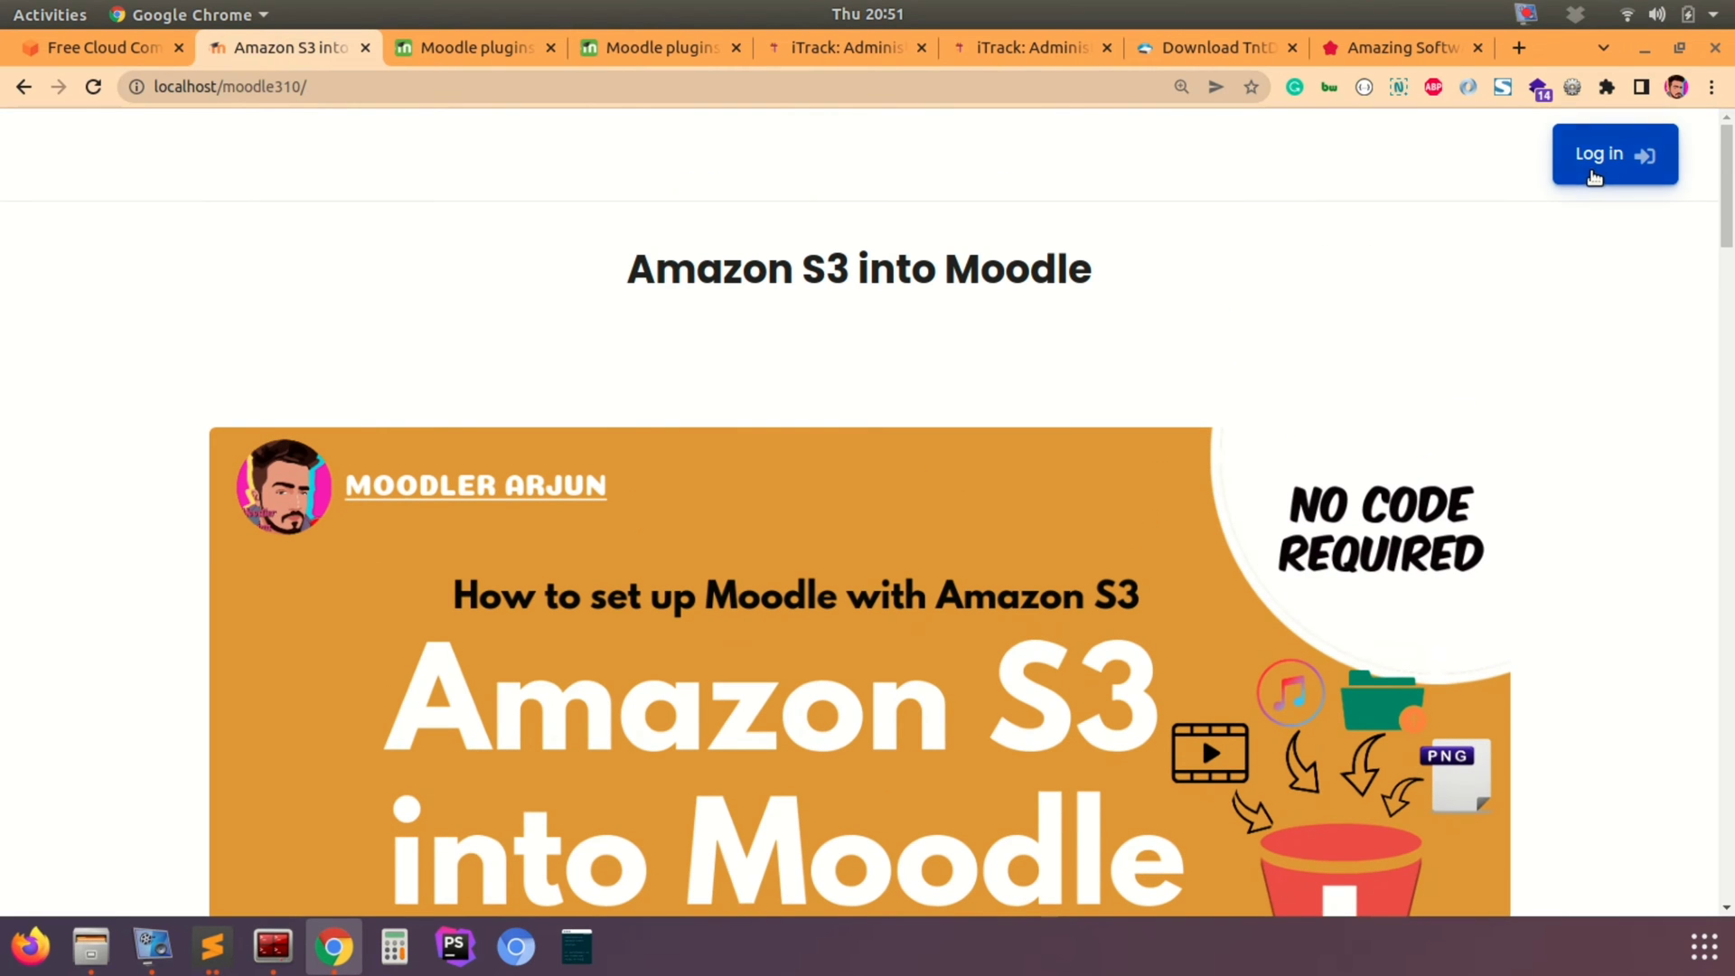
Step: Download the Amazon S3 bucket repository plugin zip from the Moodle plugins directory
left_click(468, 56)
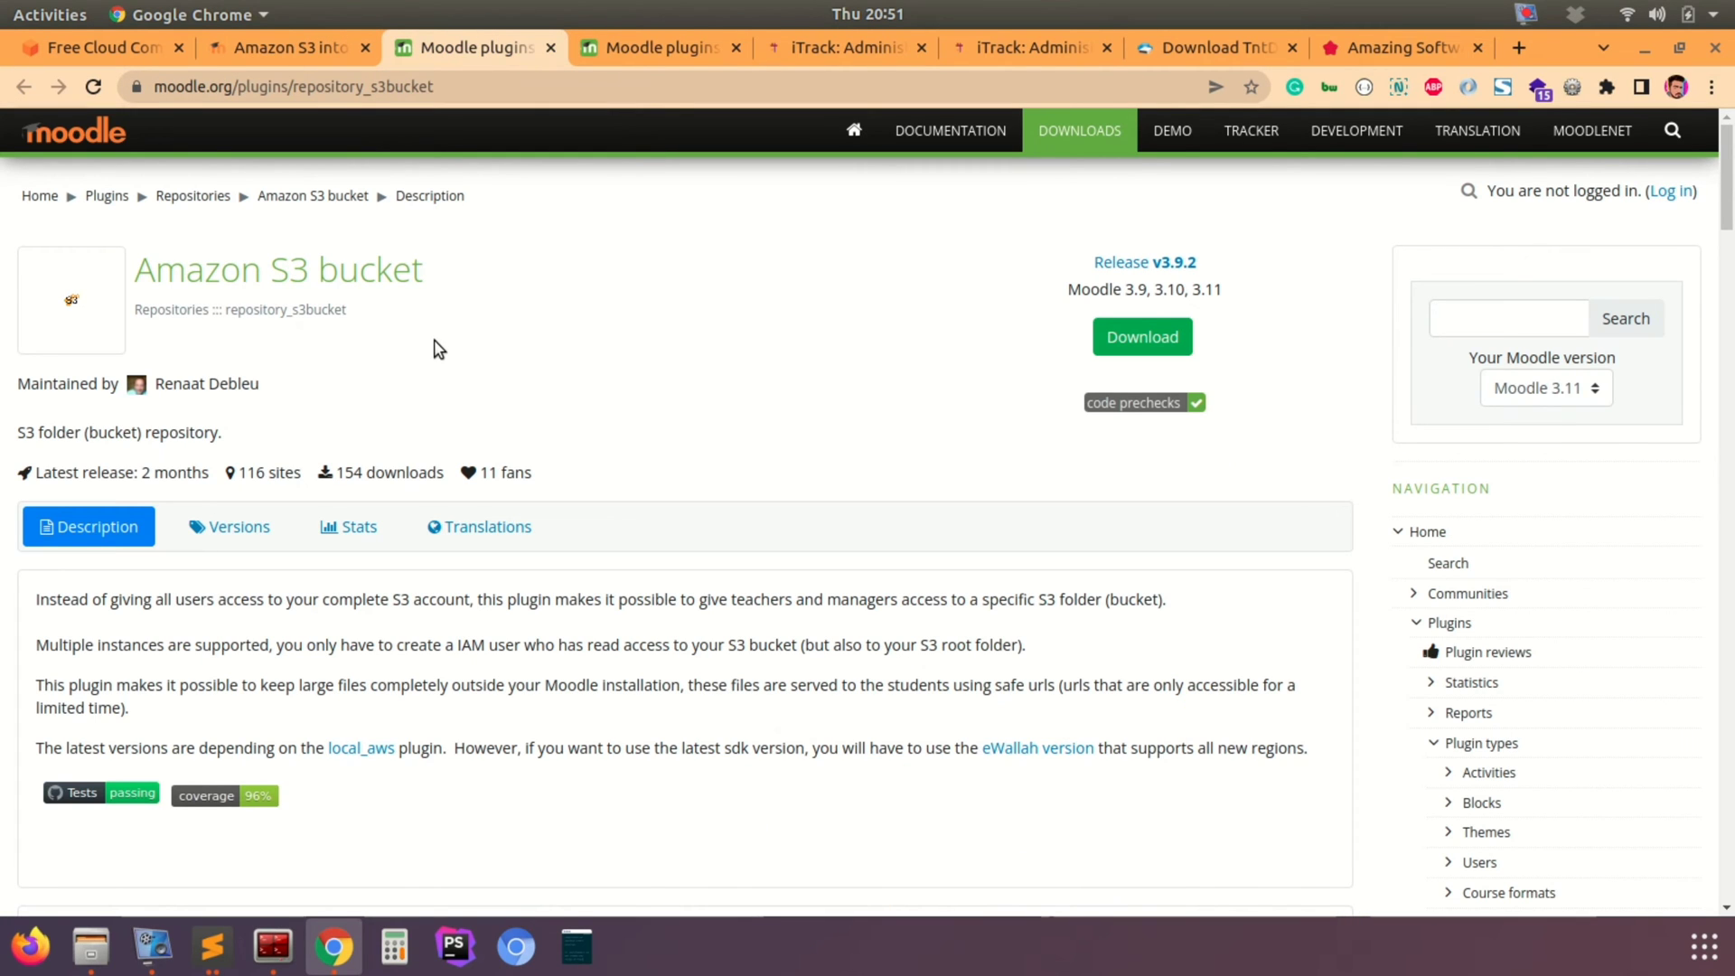
scroll(438, 348, "down", 5)
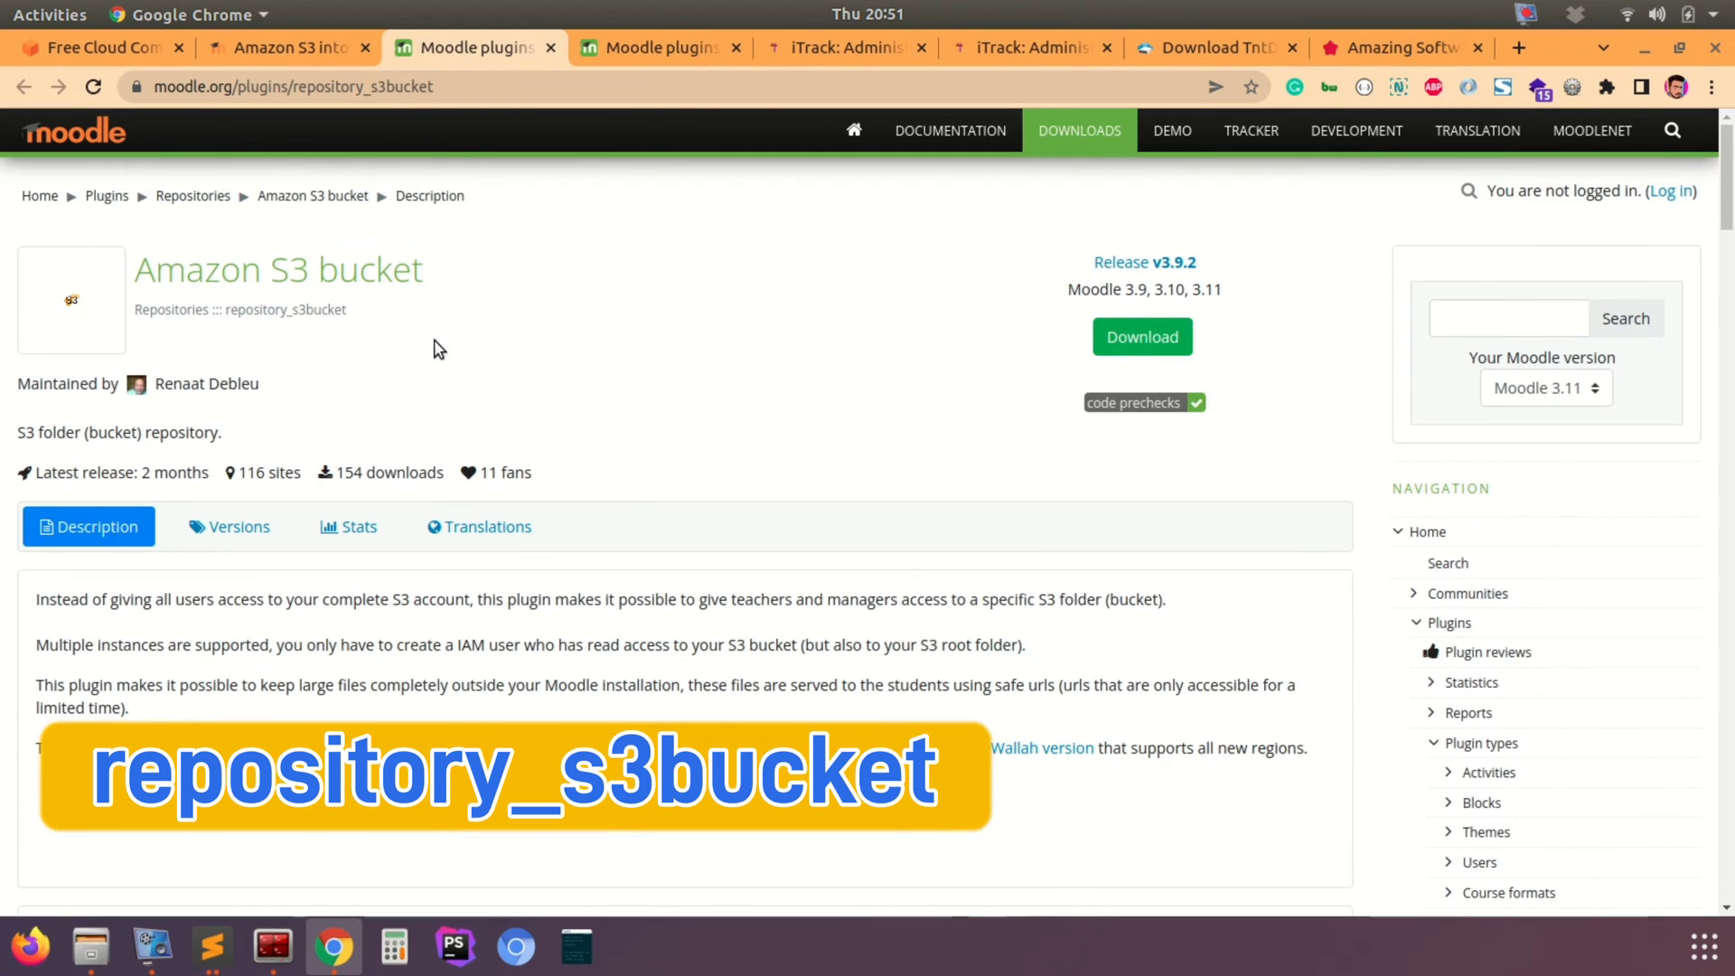
scroll(438, 348, "down", 1)
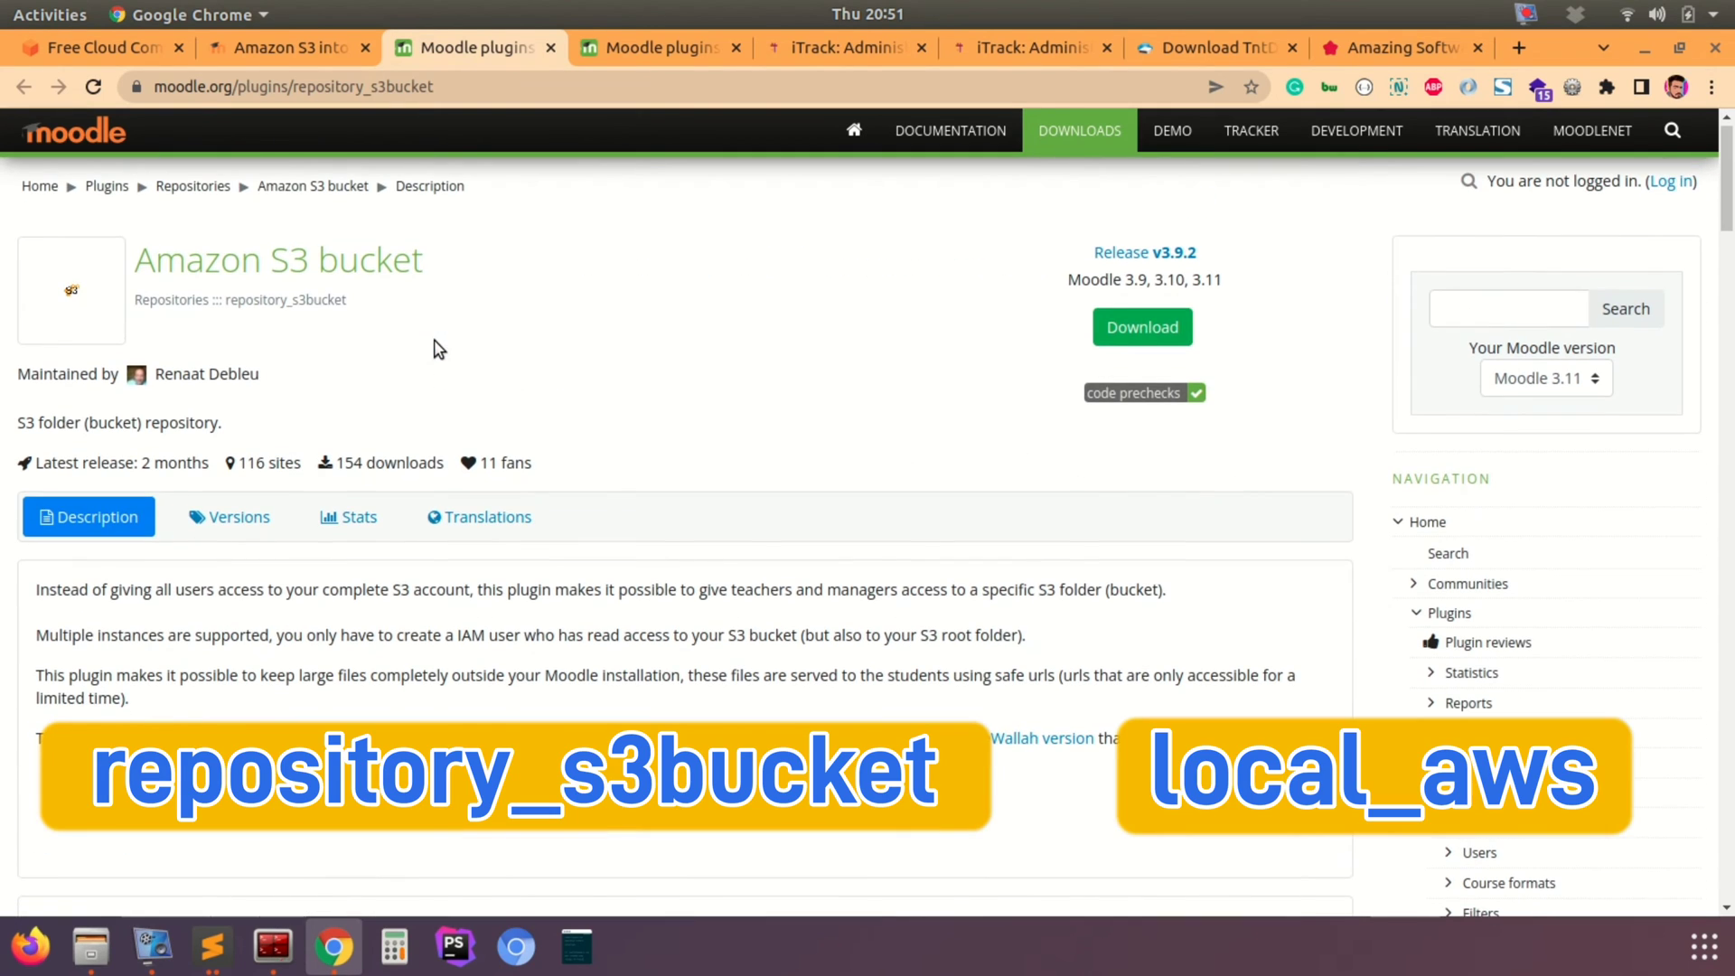
left_click(1148, 339)
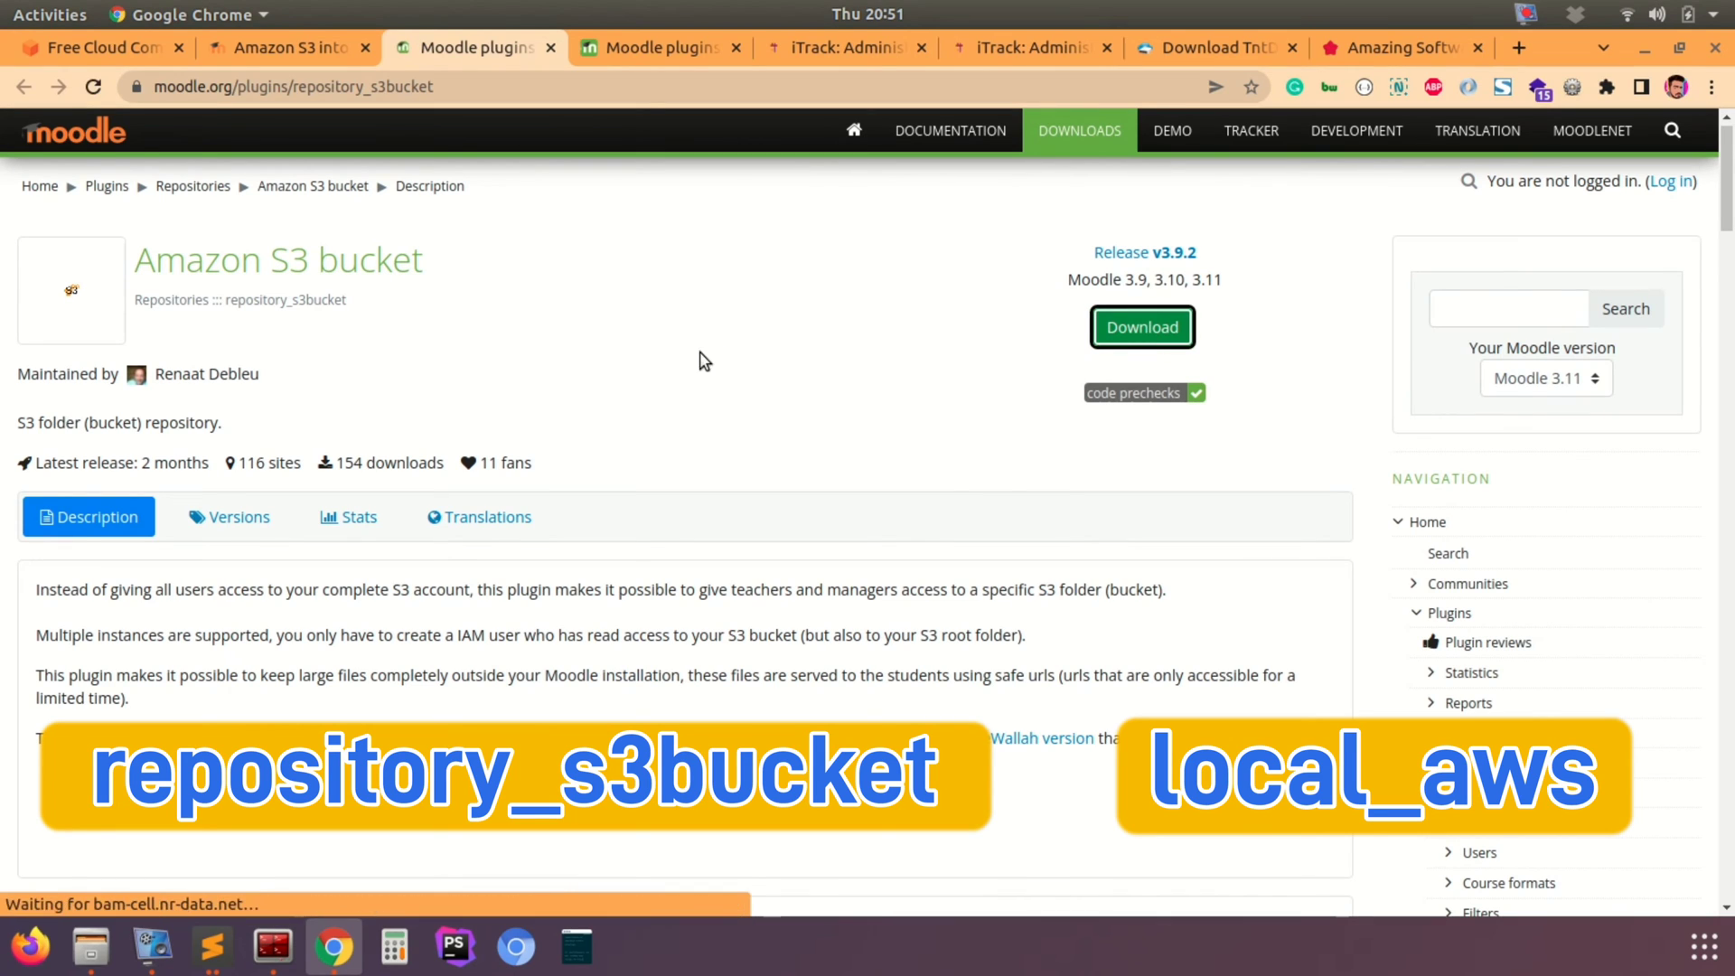
left_click_drag(421, 271, 134, 269)
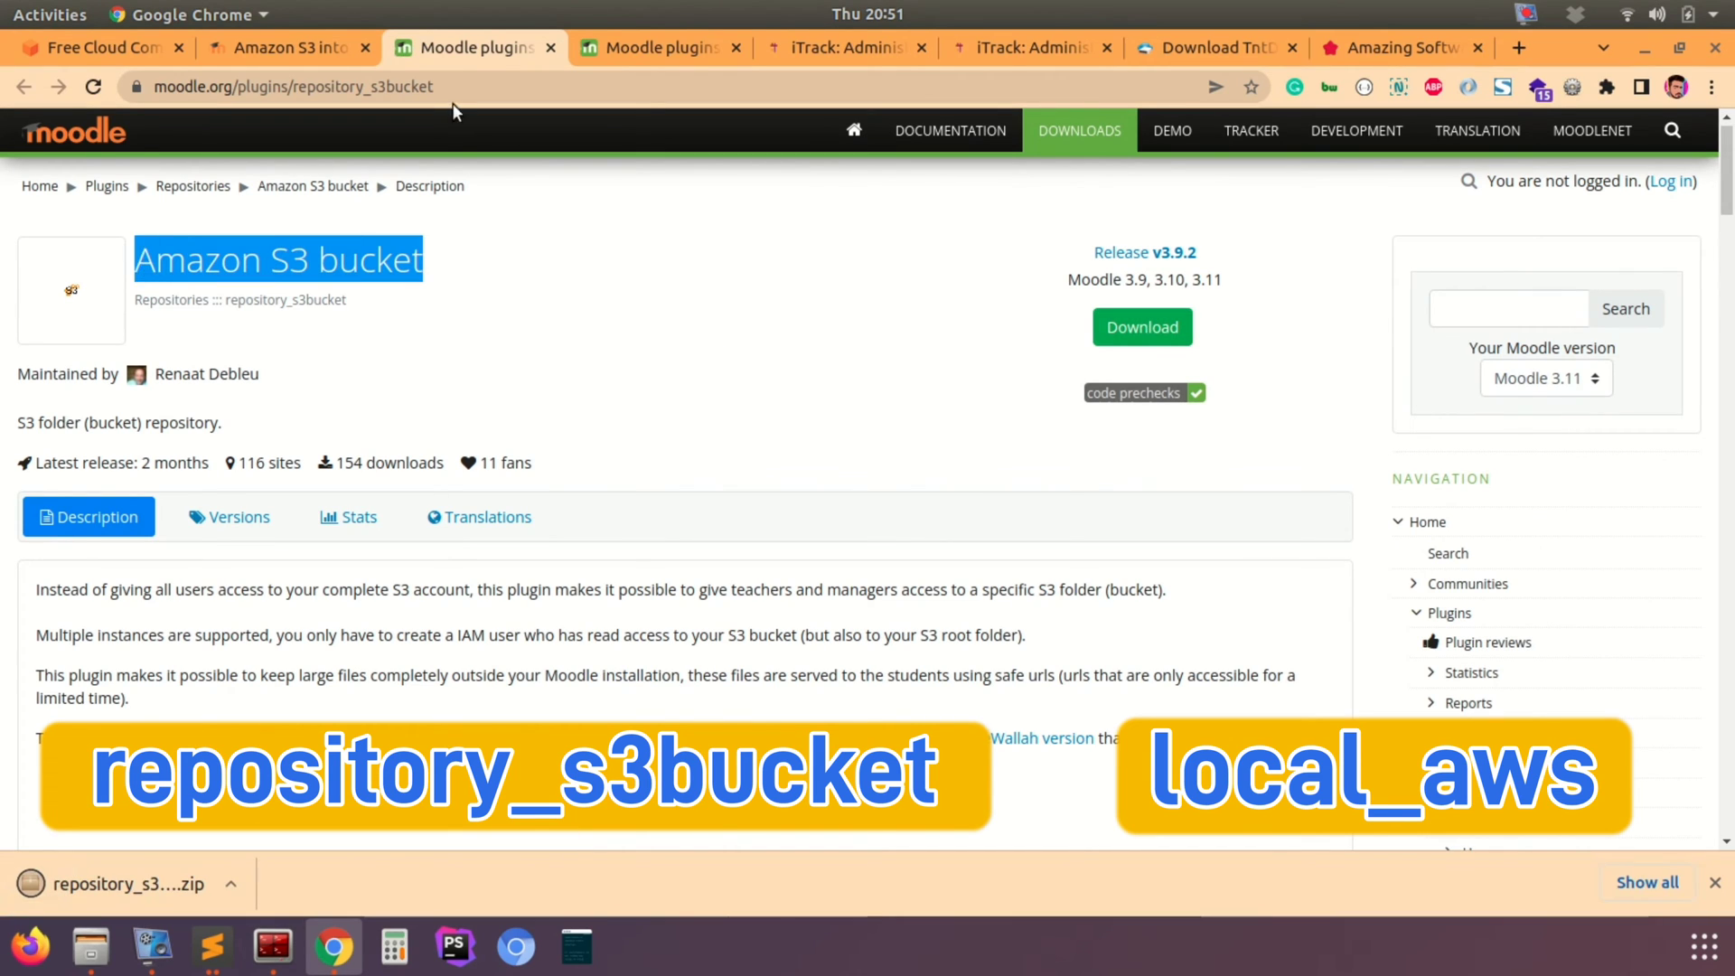
left_click(465, 89)
left_click(524, 237)
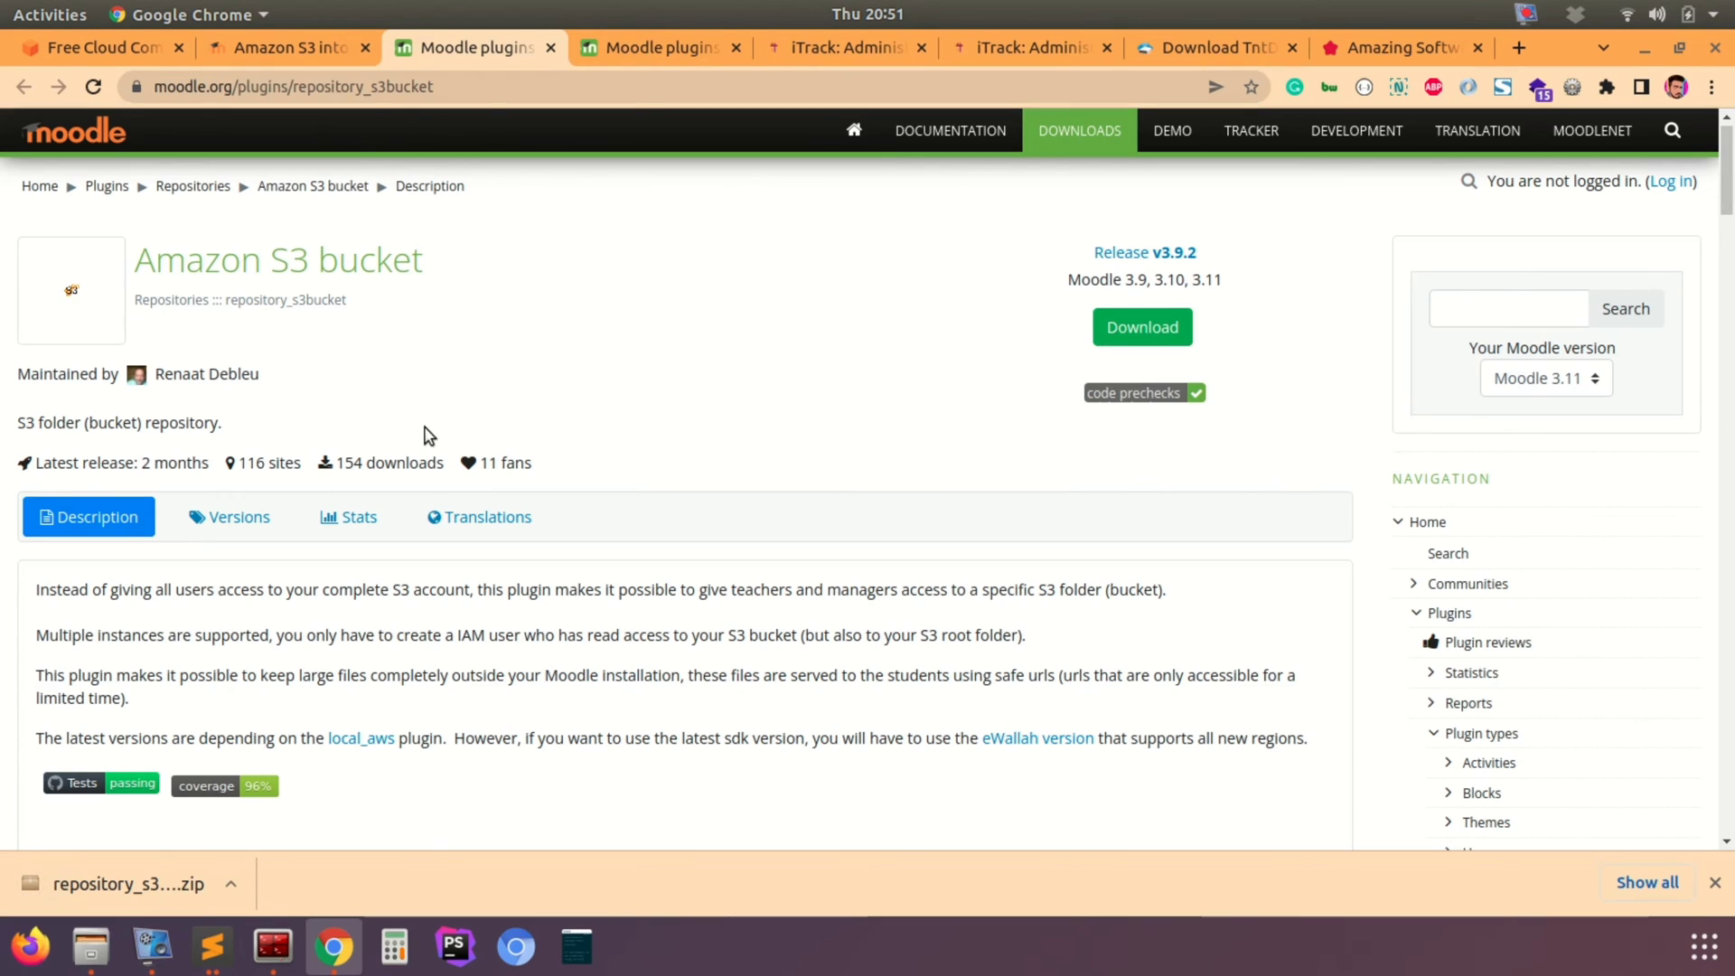
Step: Note the required local_aws plugin and show the downloaded zip in its folder
left_click(662, 50)
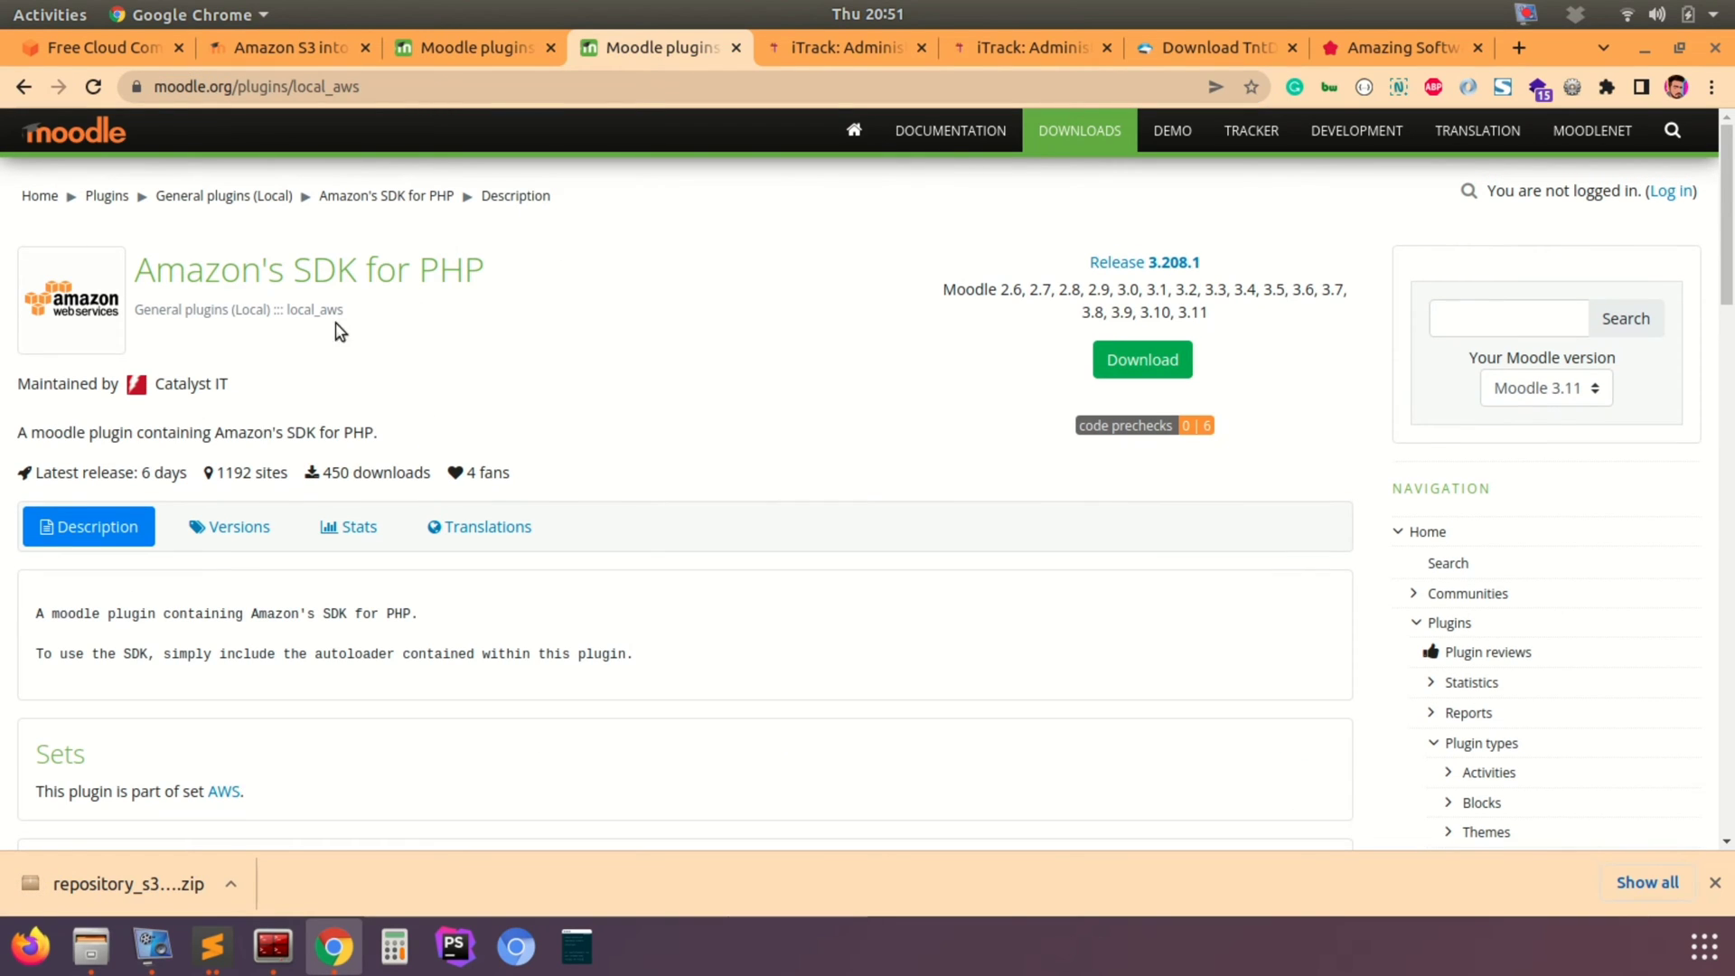
left_click_drag(370, 312, 173, 319)
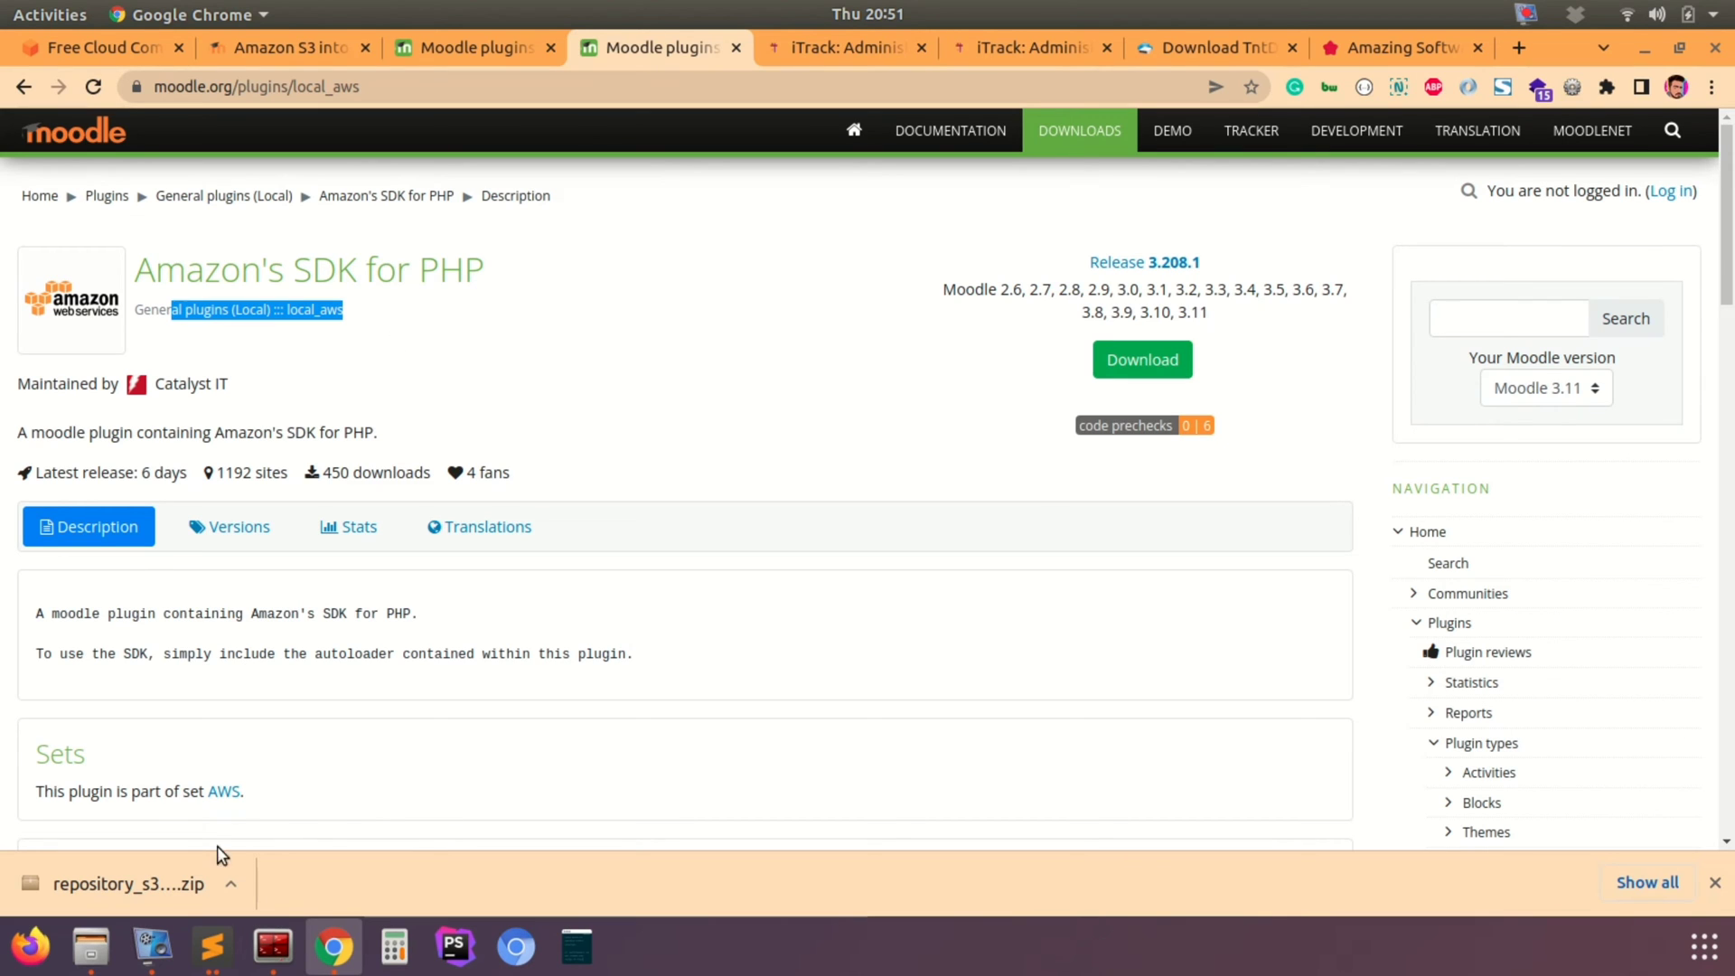
left_click(231, 882)
left_click(290, 810)
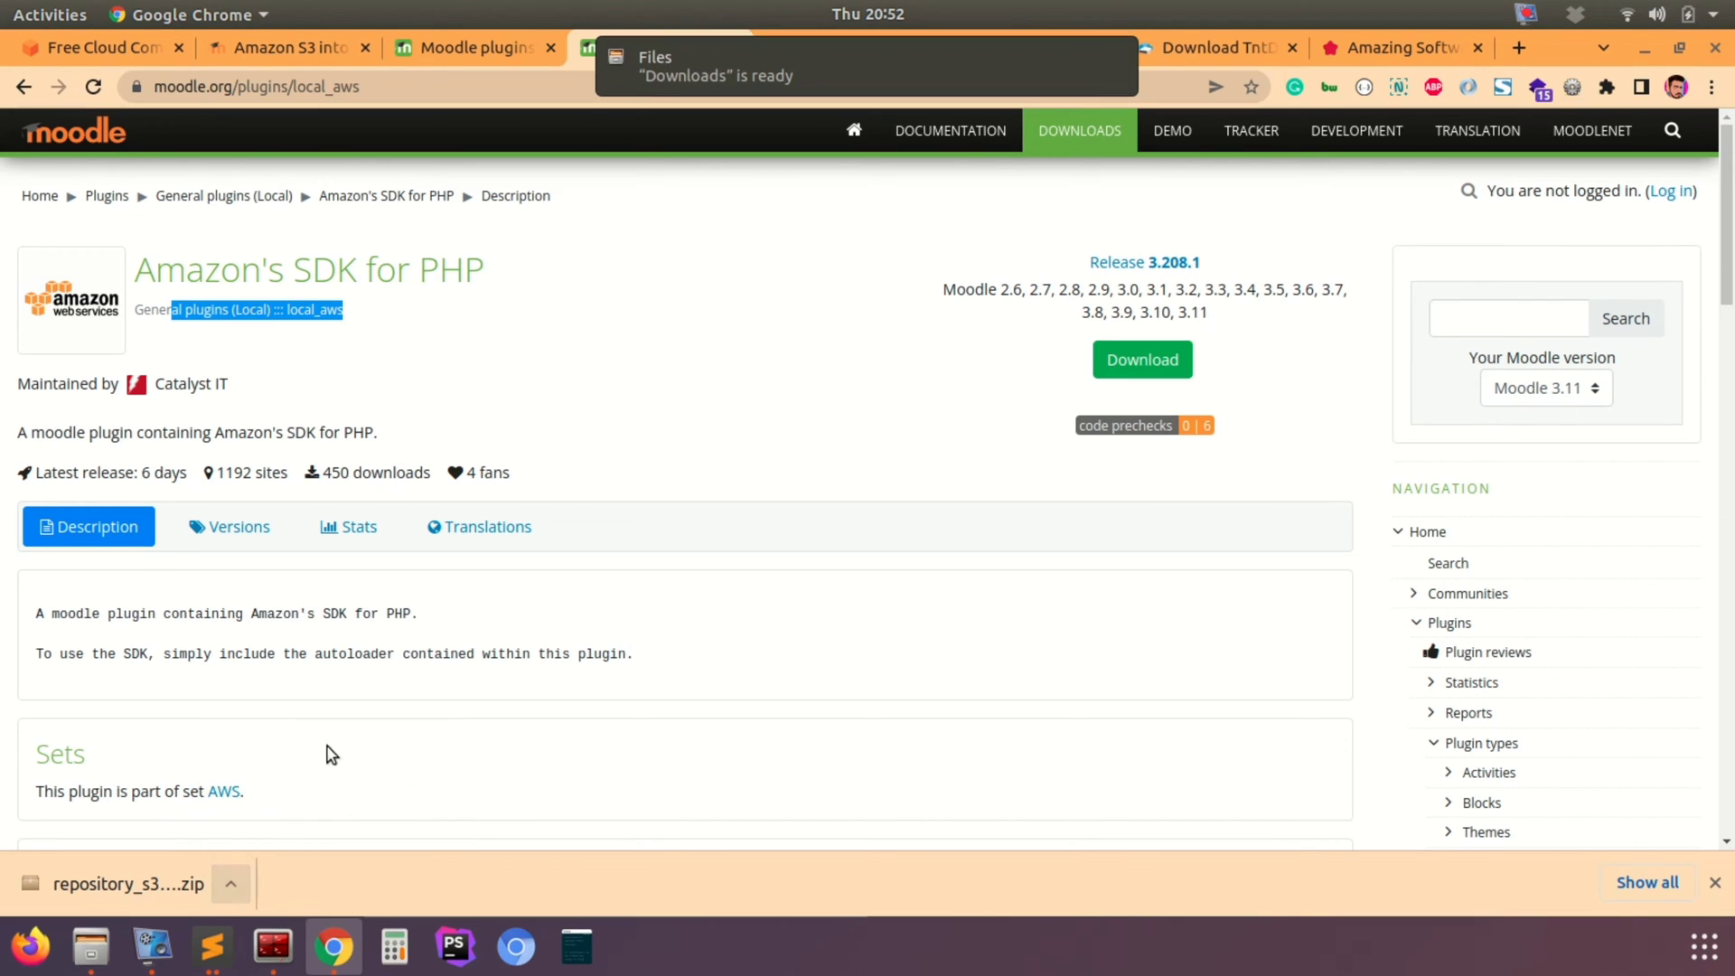
left_click(806, 91)
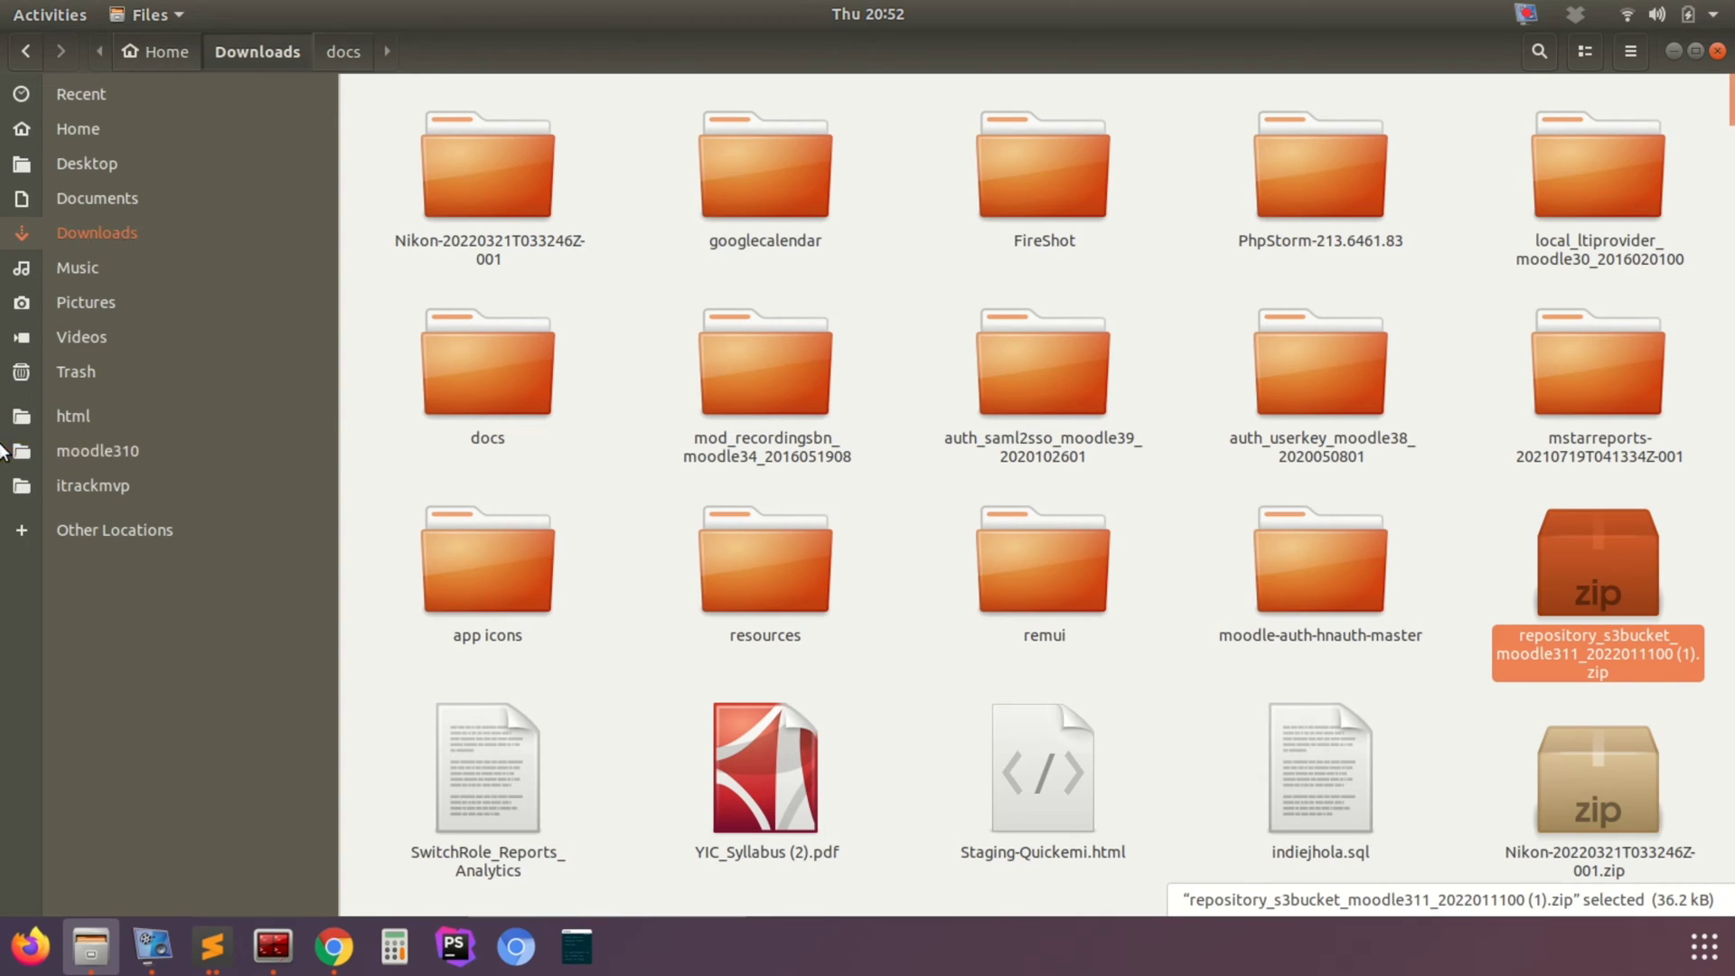
Step: Navigate the file manager to the moodle310 repository folder
left_click(95, 451)
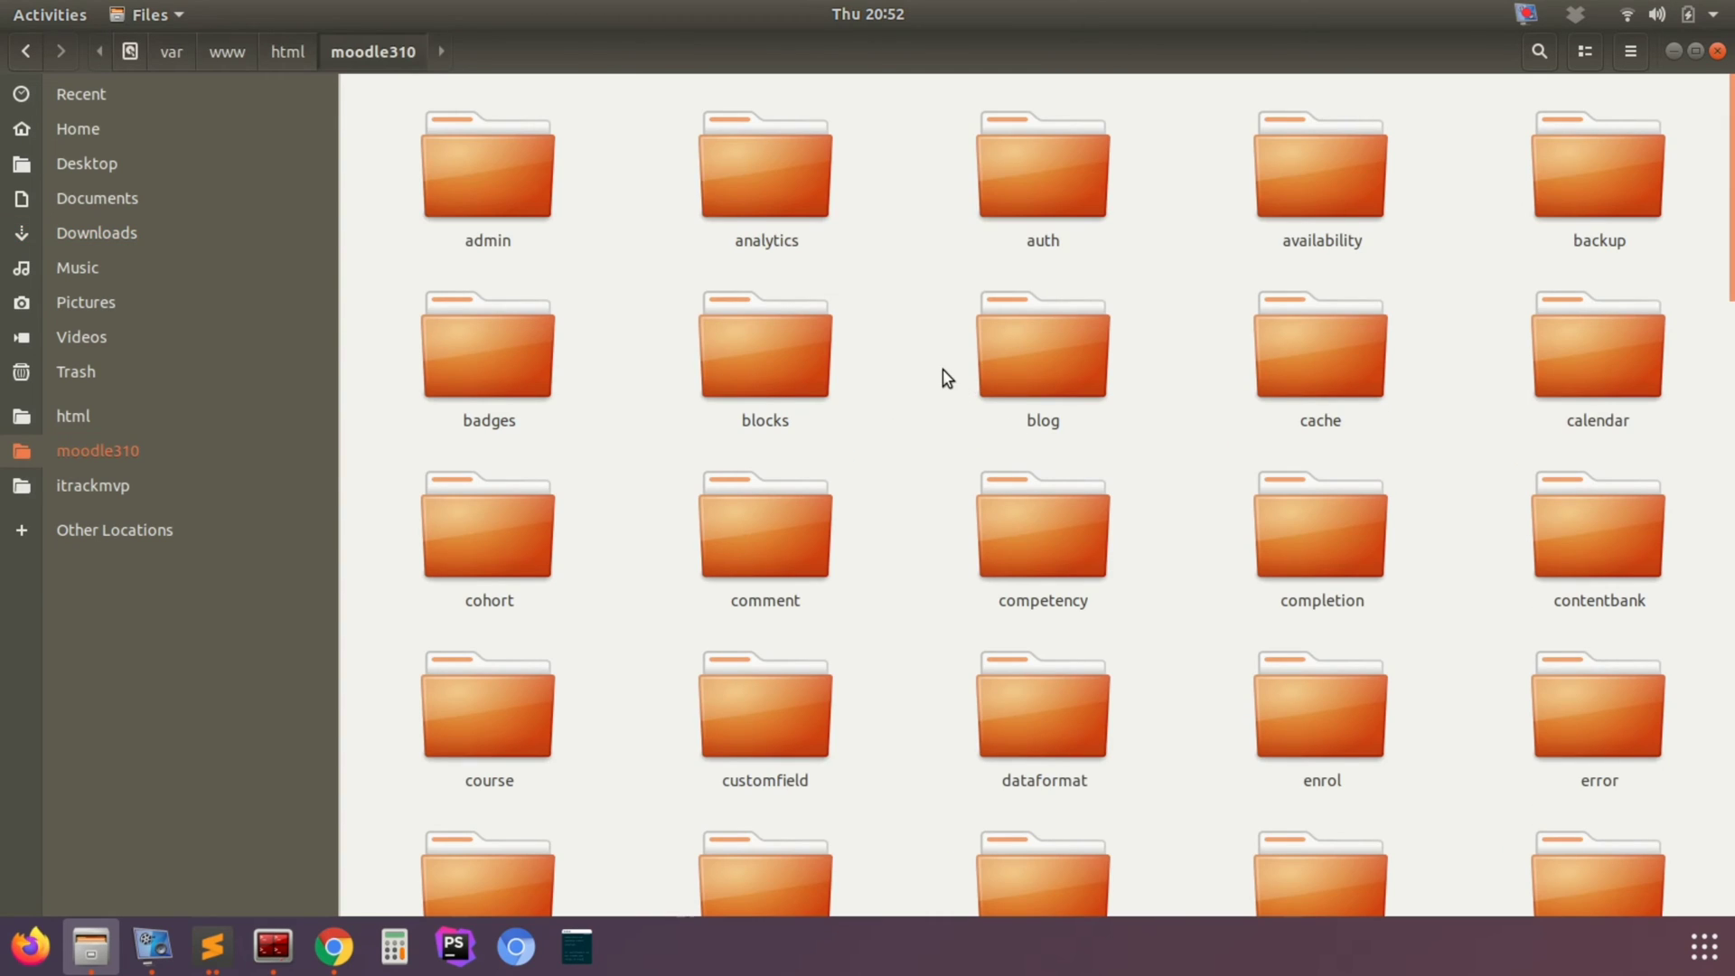
key("alt+Tab")
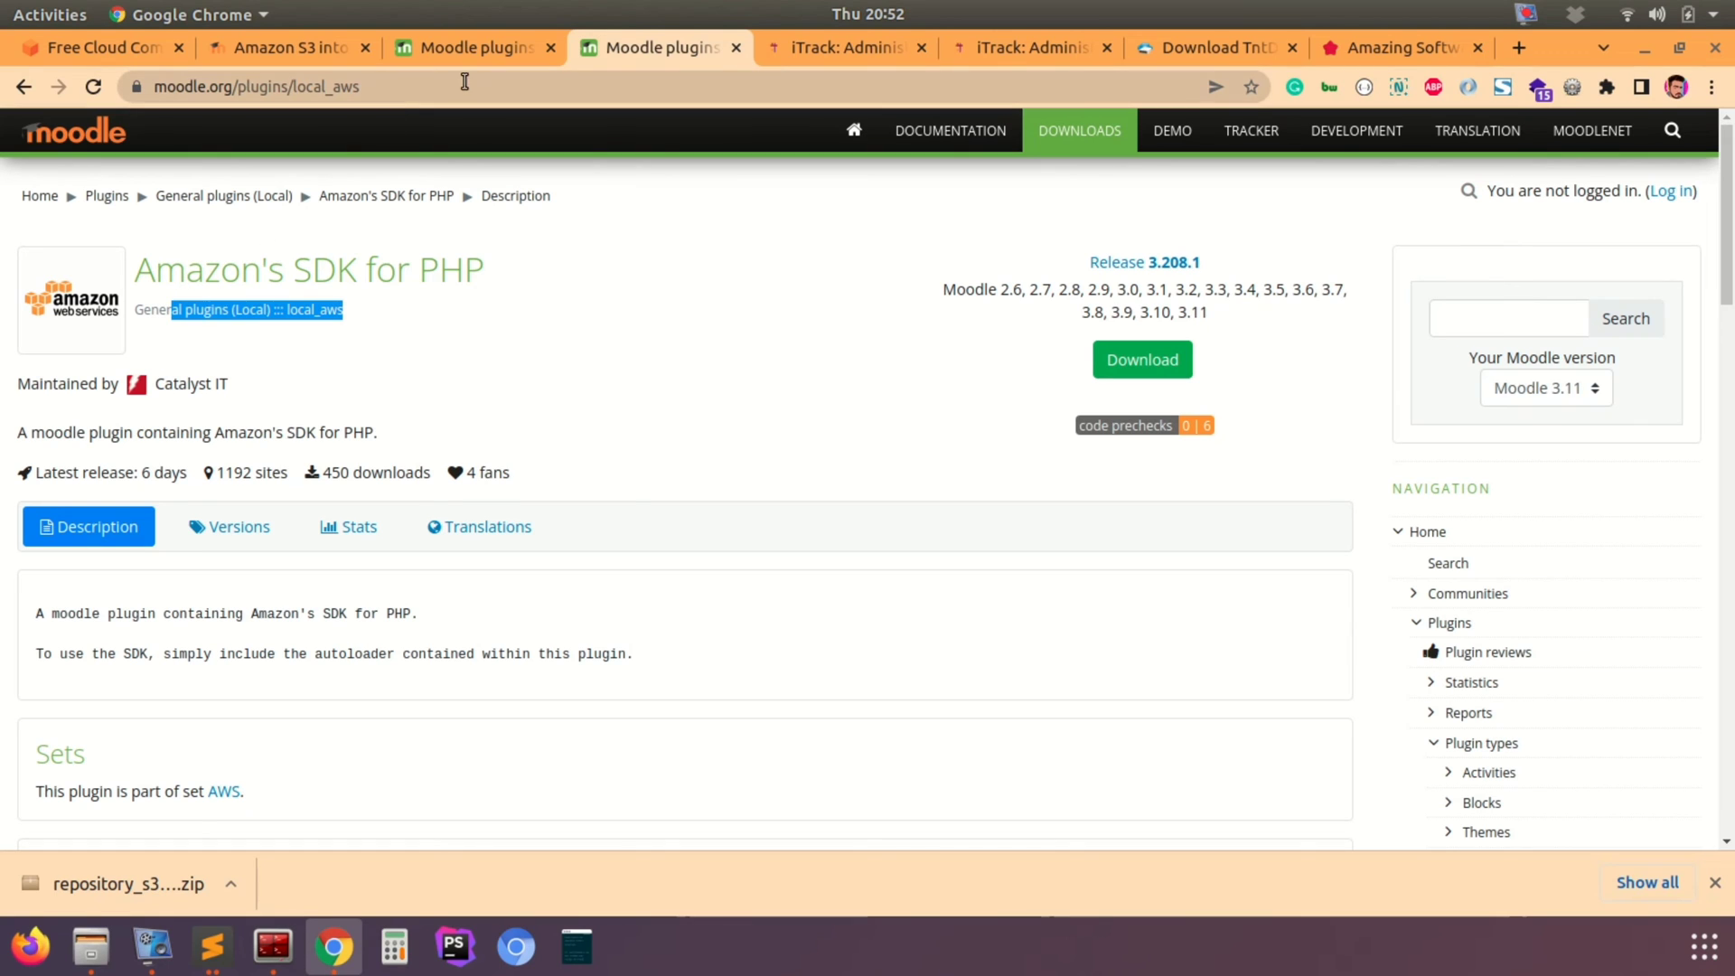
left_click(461, 49)
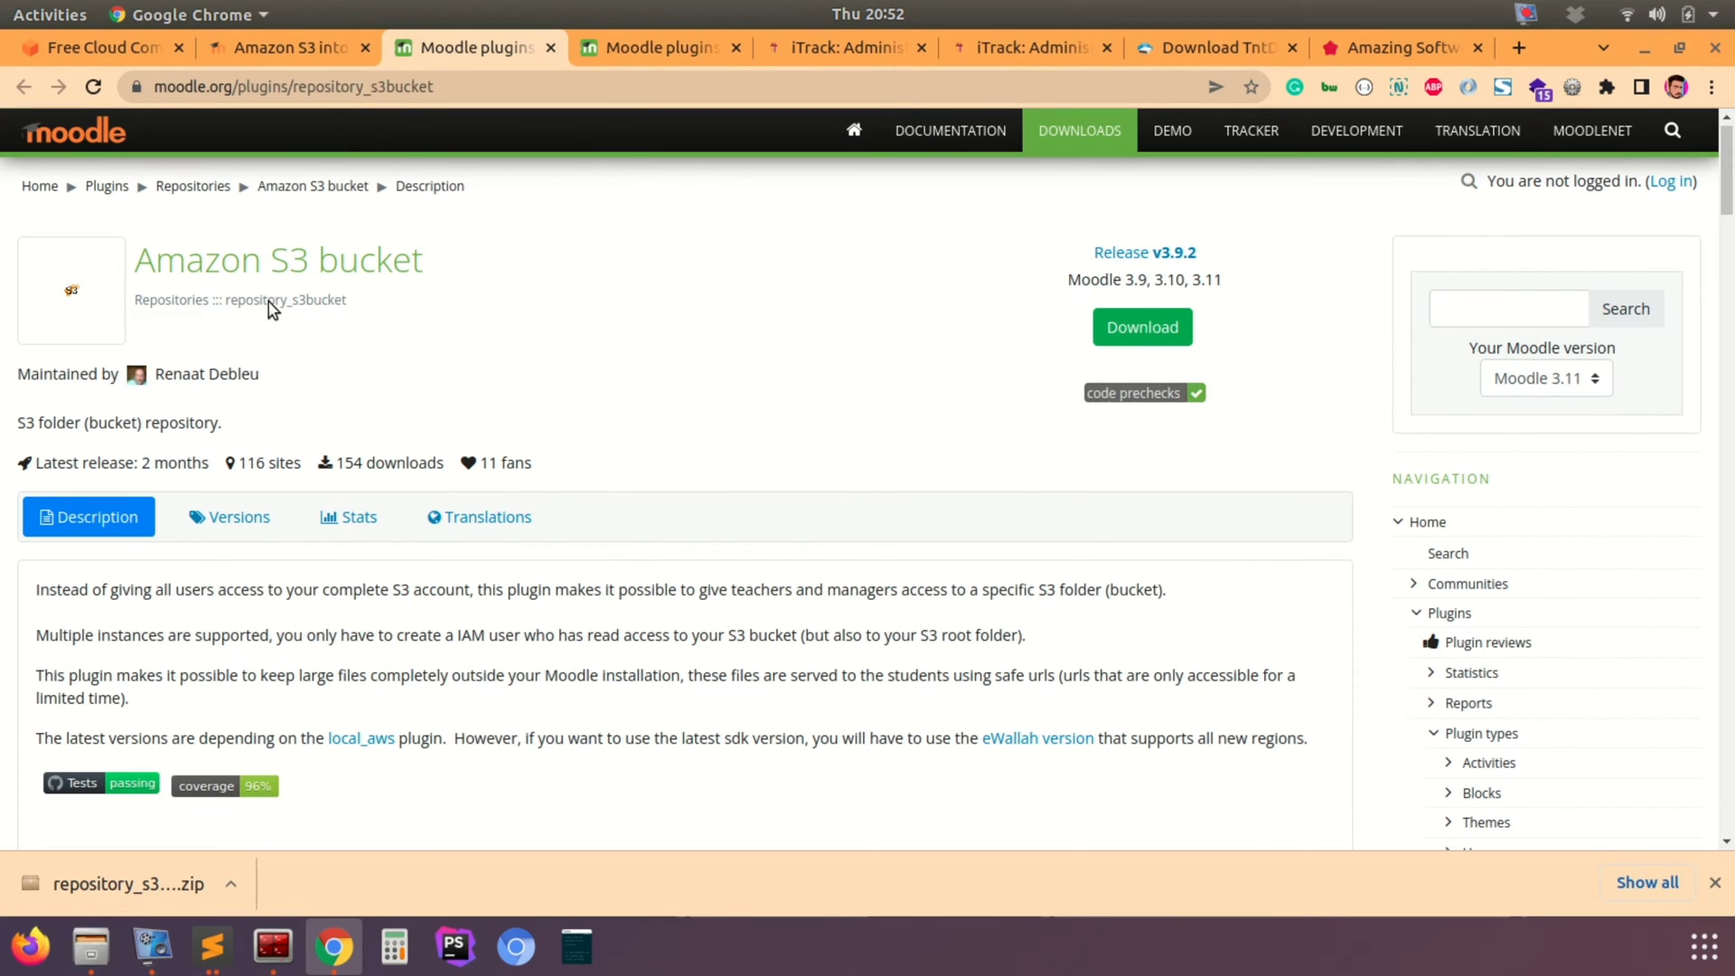
key("alt+Tab")
scroll(935, 437, "down", 3)
scroll(937, 436, "down", 10)
scroll(937, 437, "down", 8)
scroll(937, 438, "up", 3)
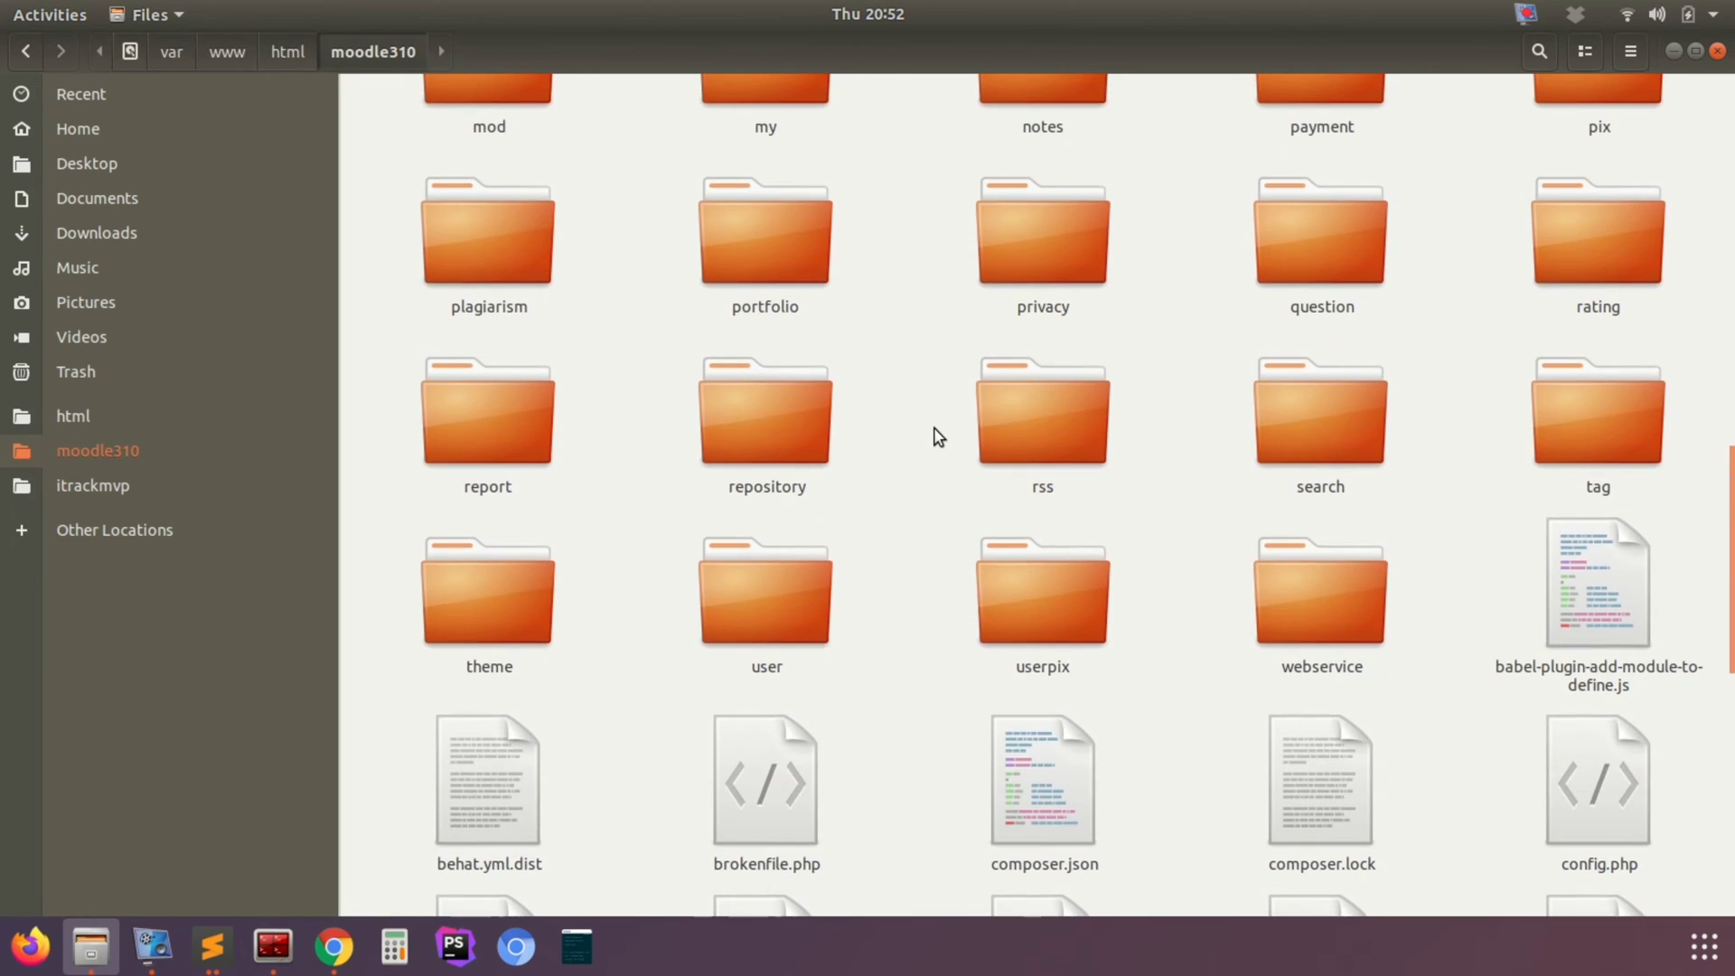
double_click(774, 447)
Step: Paste the repository_s3bucket zip into repository and extract it there
scroll(879, 437, "down", 5)
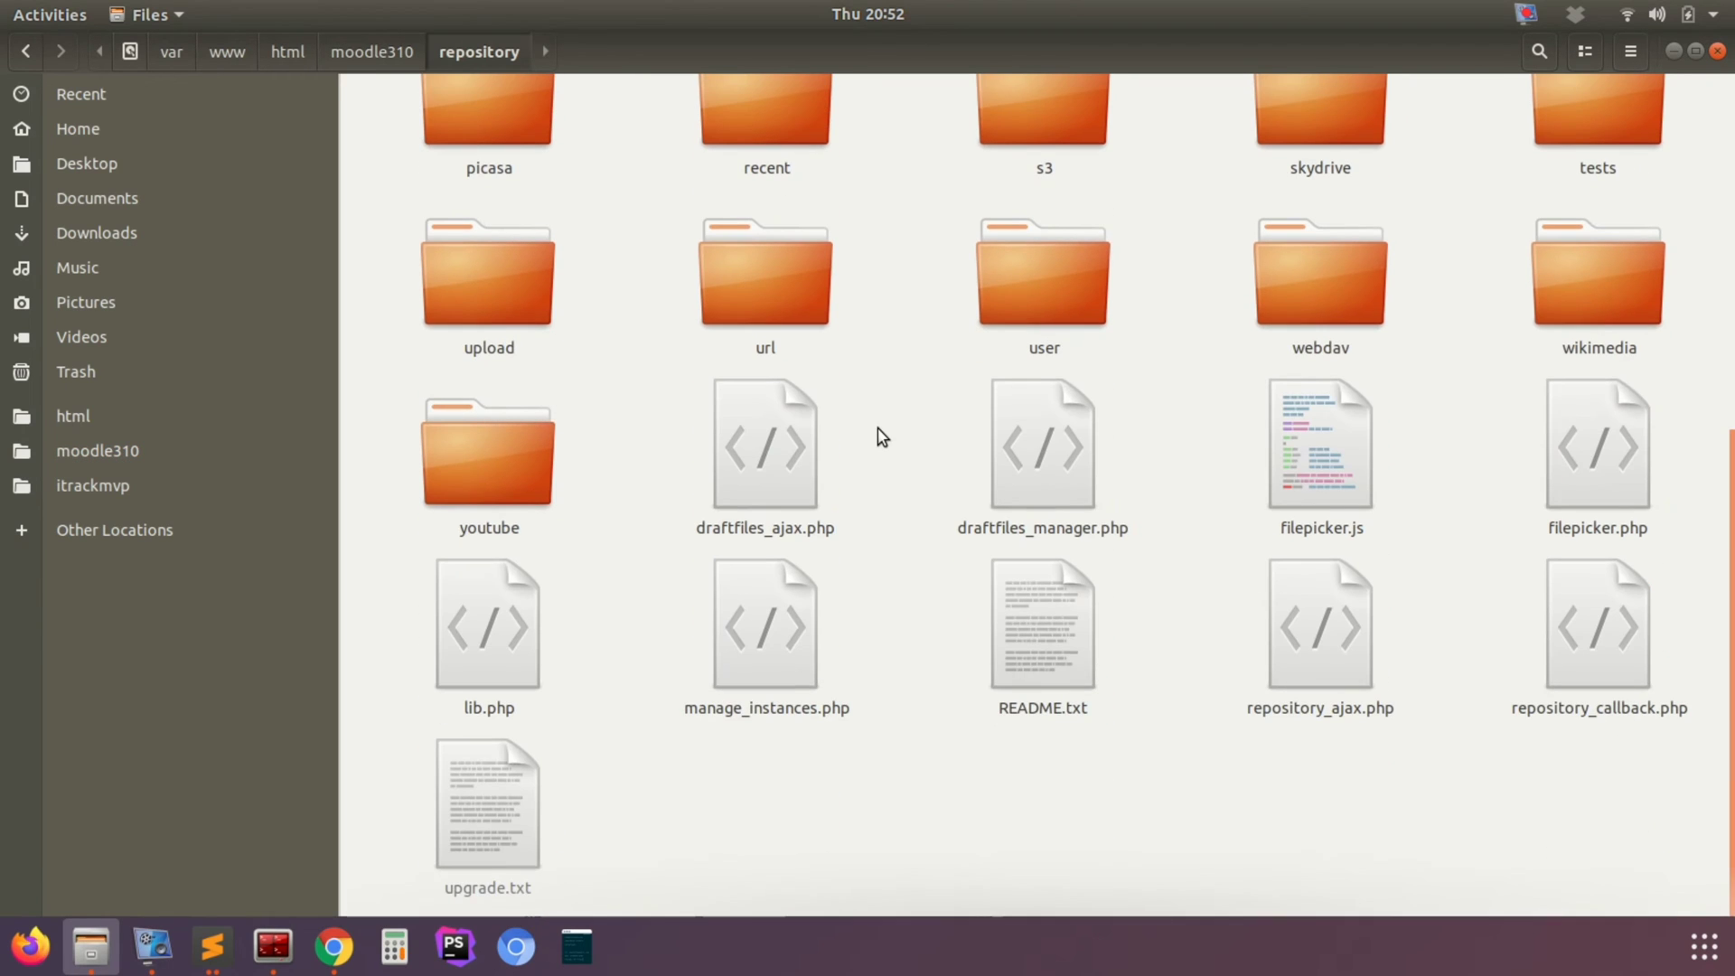
right_click(908, 795)
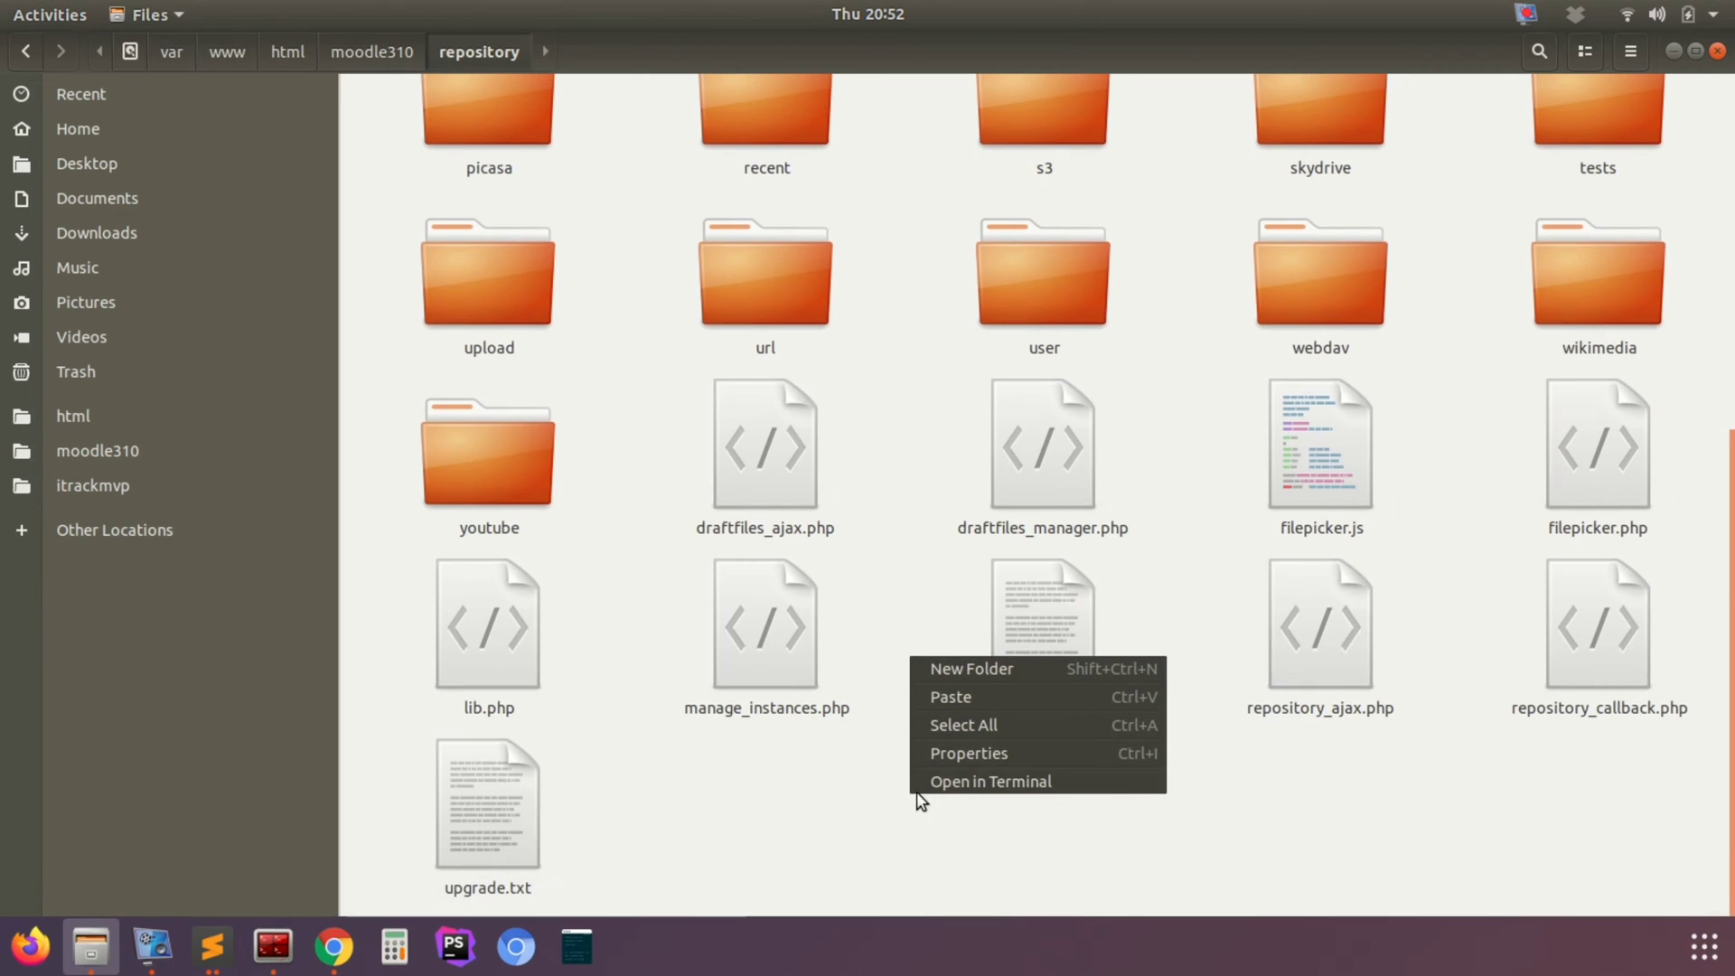
left_click(958, 695)
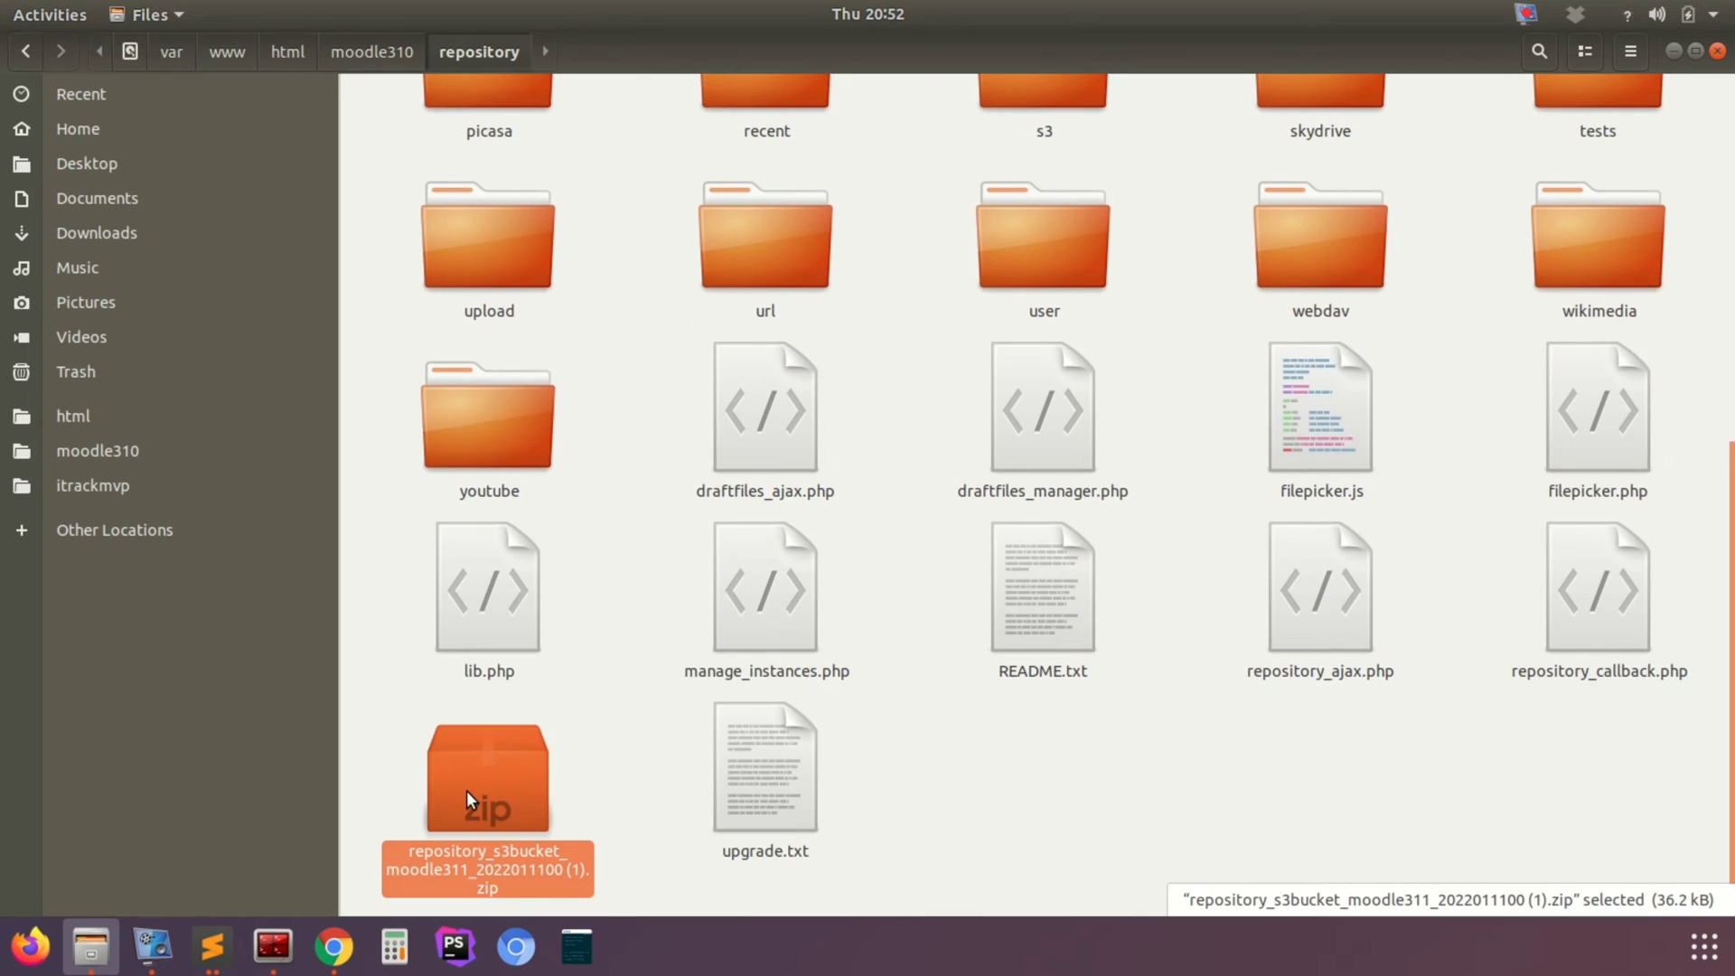
right_click(466, 790)
left_click(544, 674)
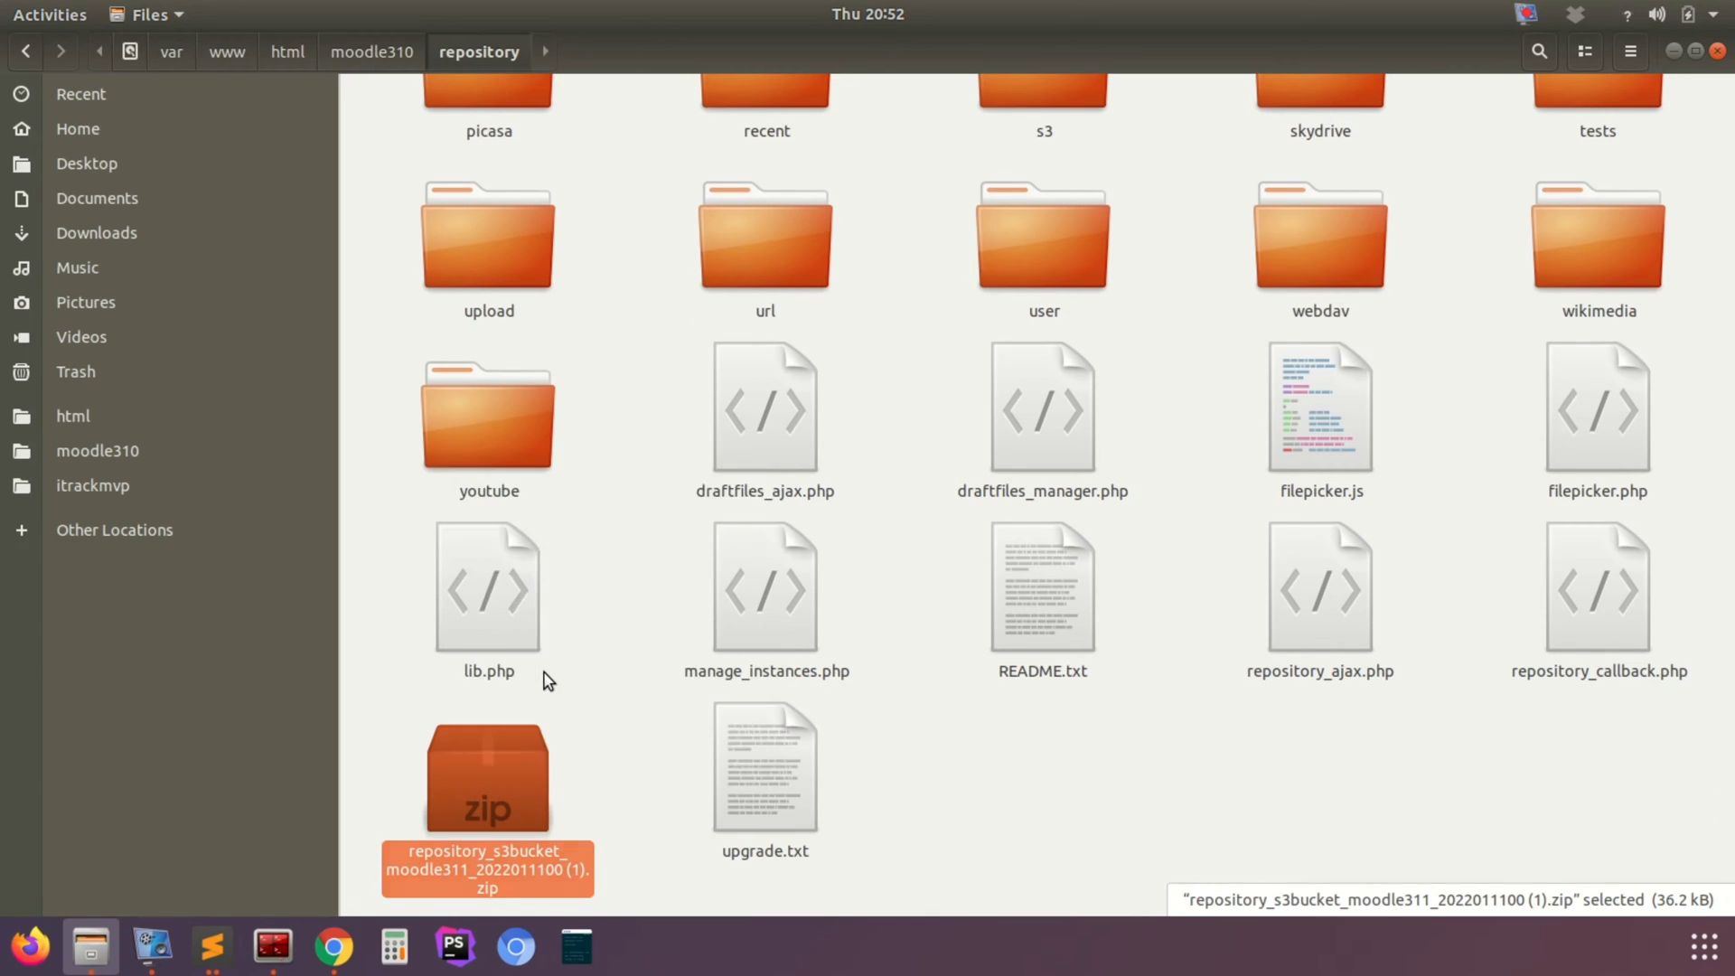
Step: Copy the s3bucket folder from the extracted wrapper directly into repository
double_click(1042, 204)
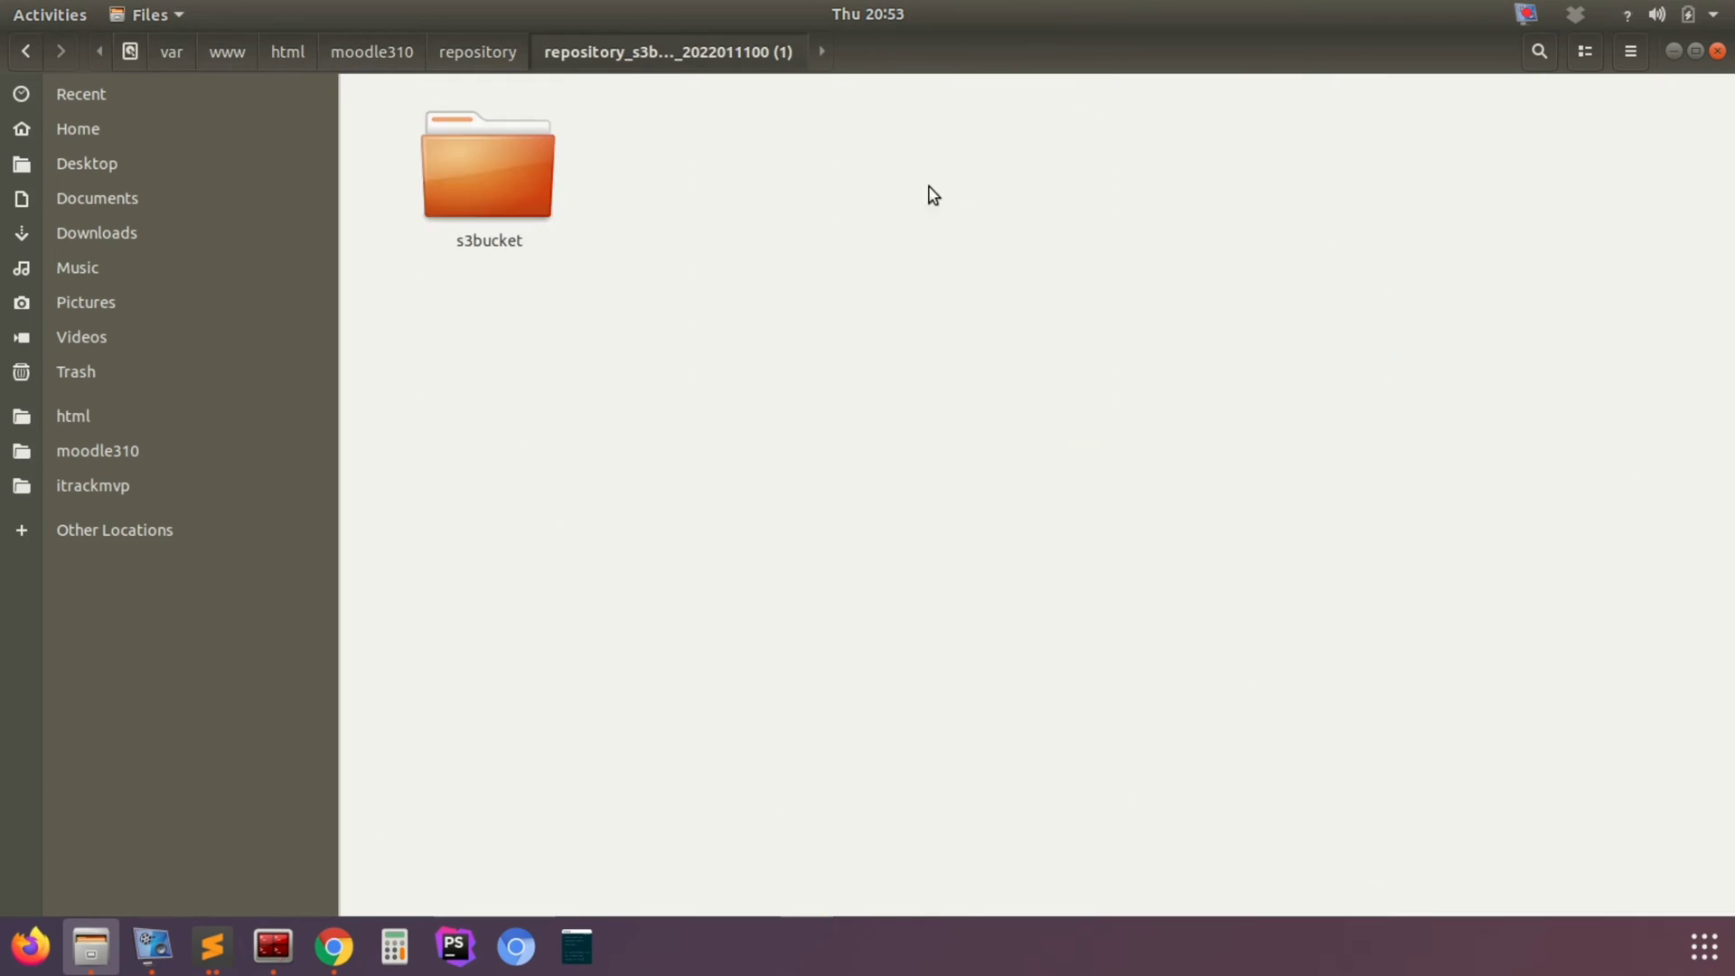
left_click(506, 182)
key("alt+Left")
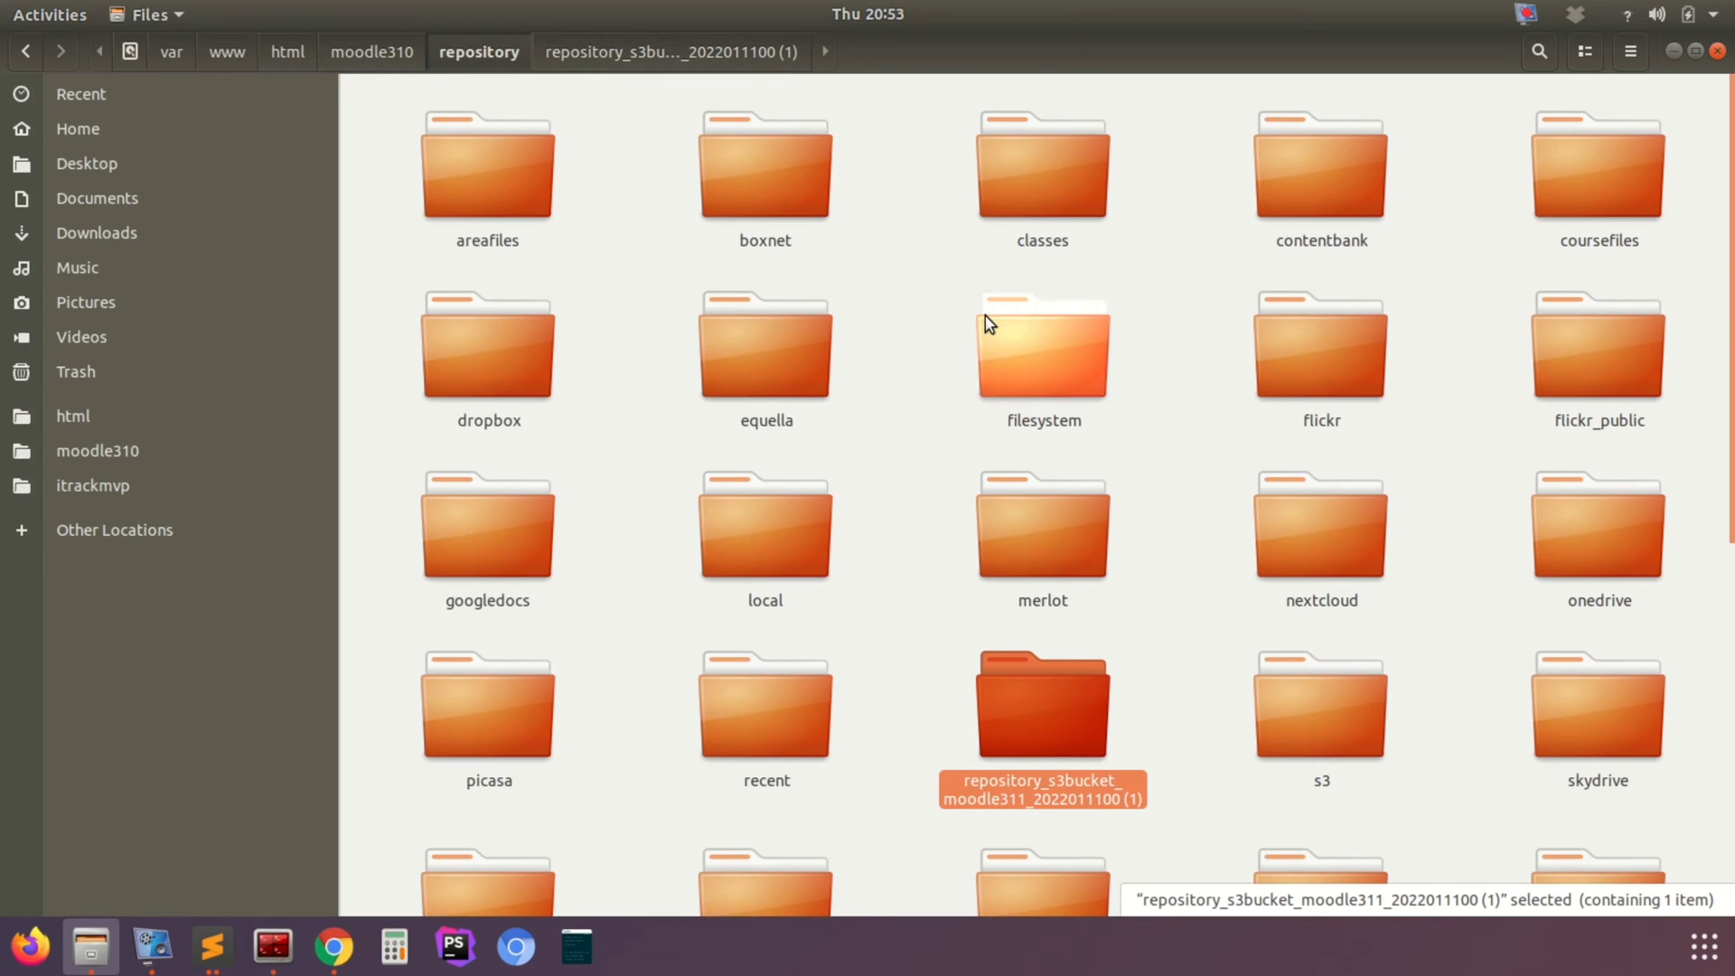
right_click(858, 233)
left_click(903, 271)
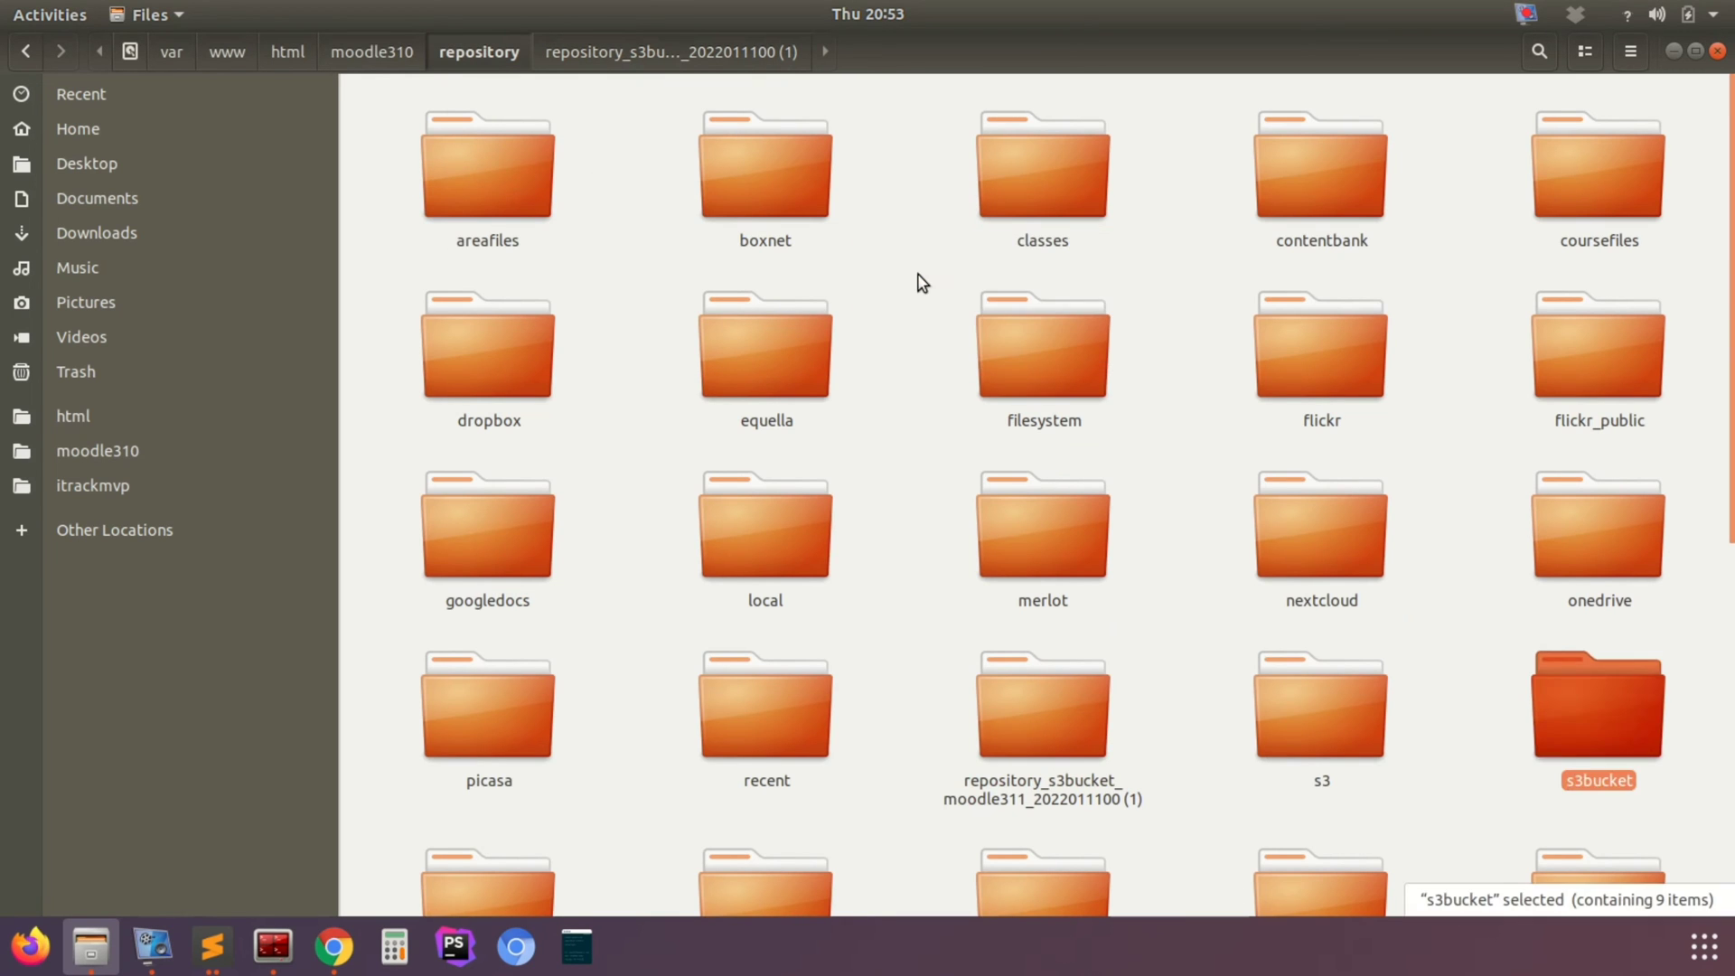
Step: Delete the leftover repository_s3bucket wrapper folder and the plugin zip
scroll(964, 349, "down", 4)
left_click(1052, 560)
key("Delete")
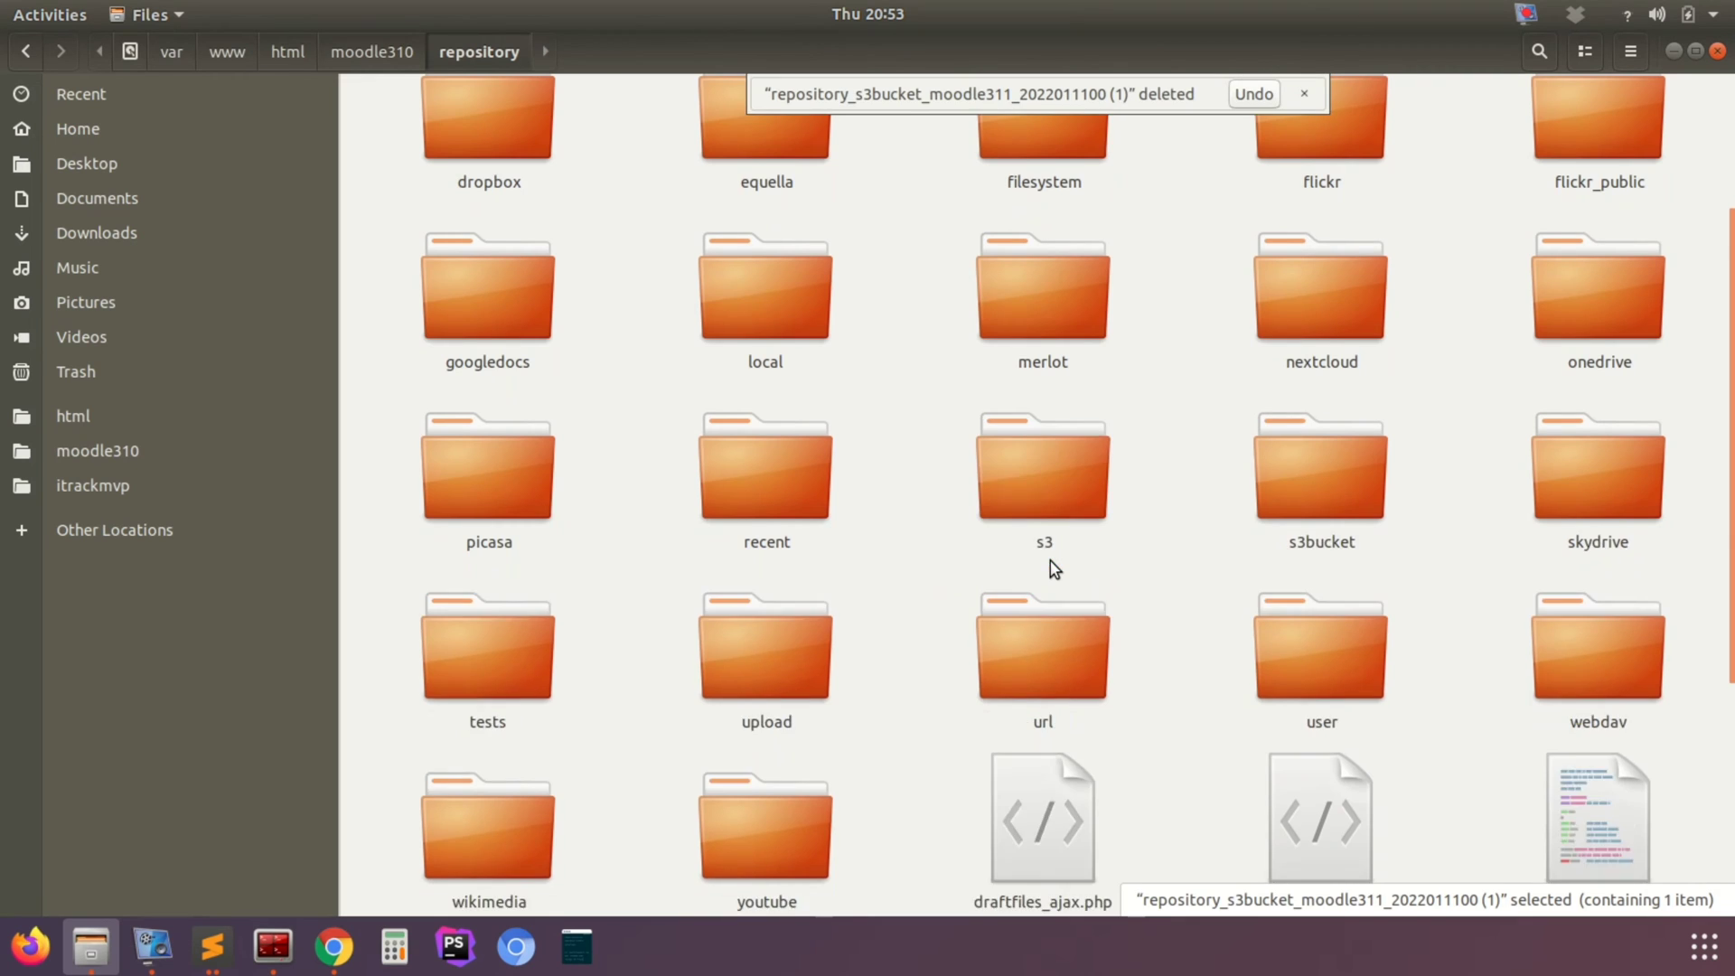
scroll(1050, 565, "down", 4)
left_click(768, 742)
key("Delete")
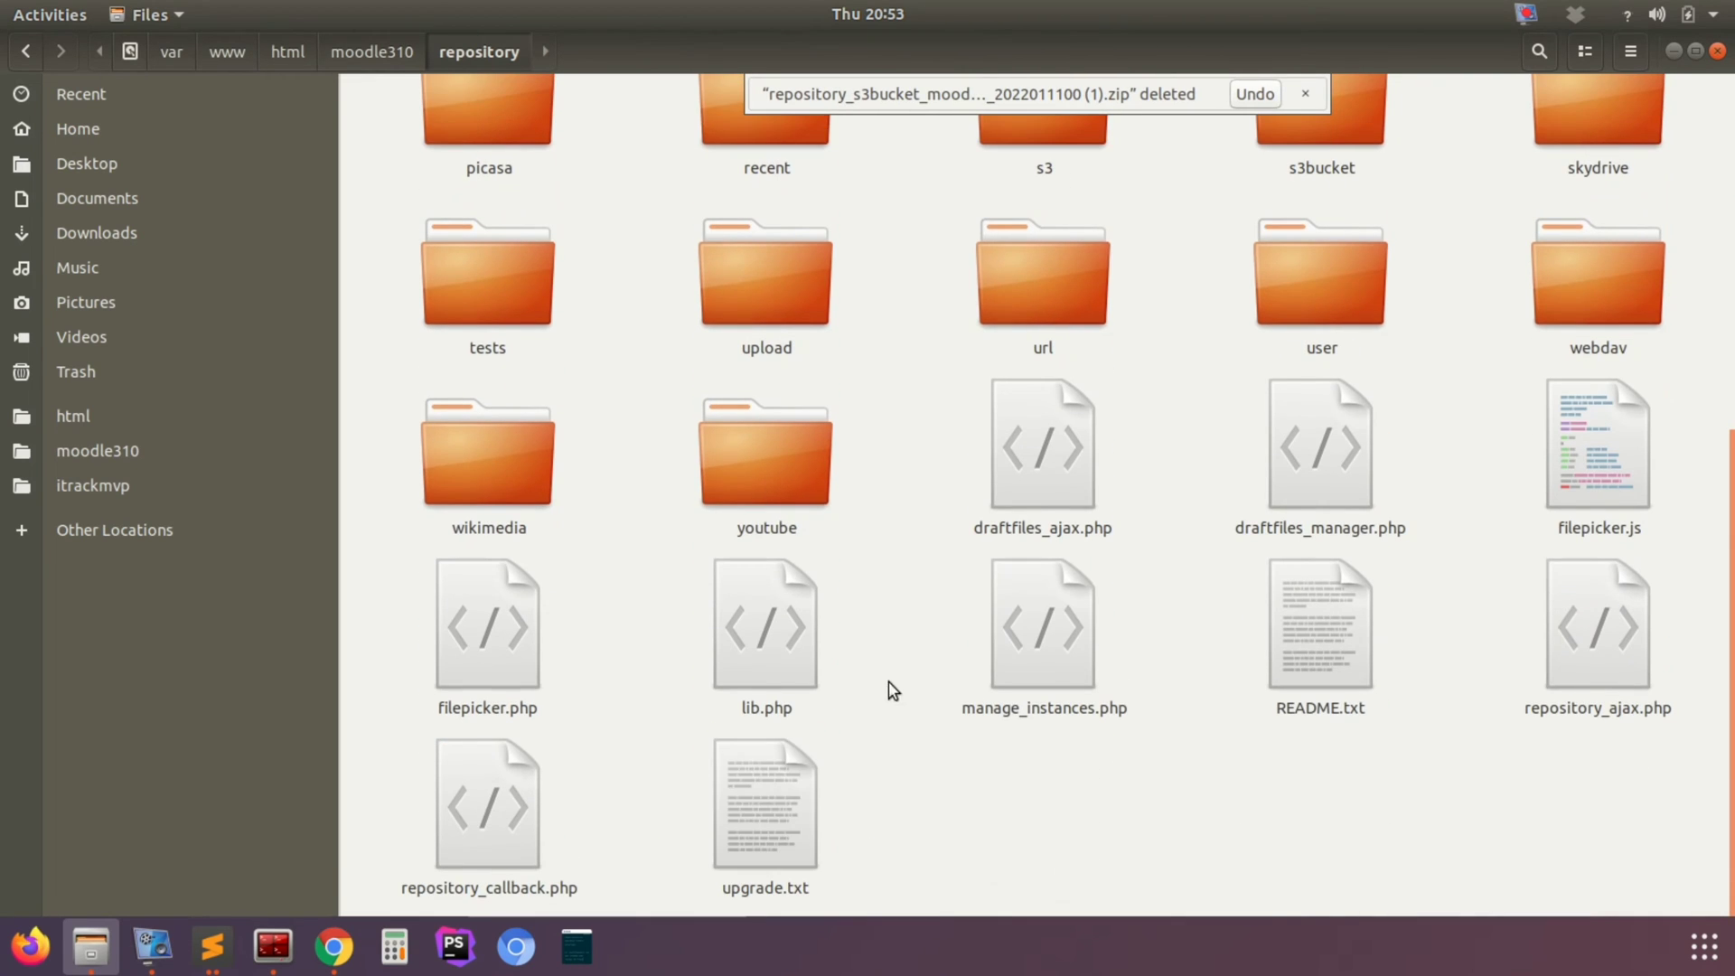
Step: Open s3bucket/version.php in Sublime Text
scroll(1145, 416, "up", 4)
scroll(1145, 415, "up", 3)
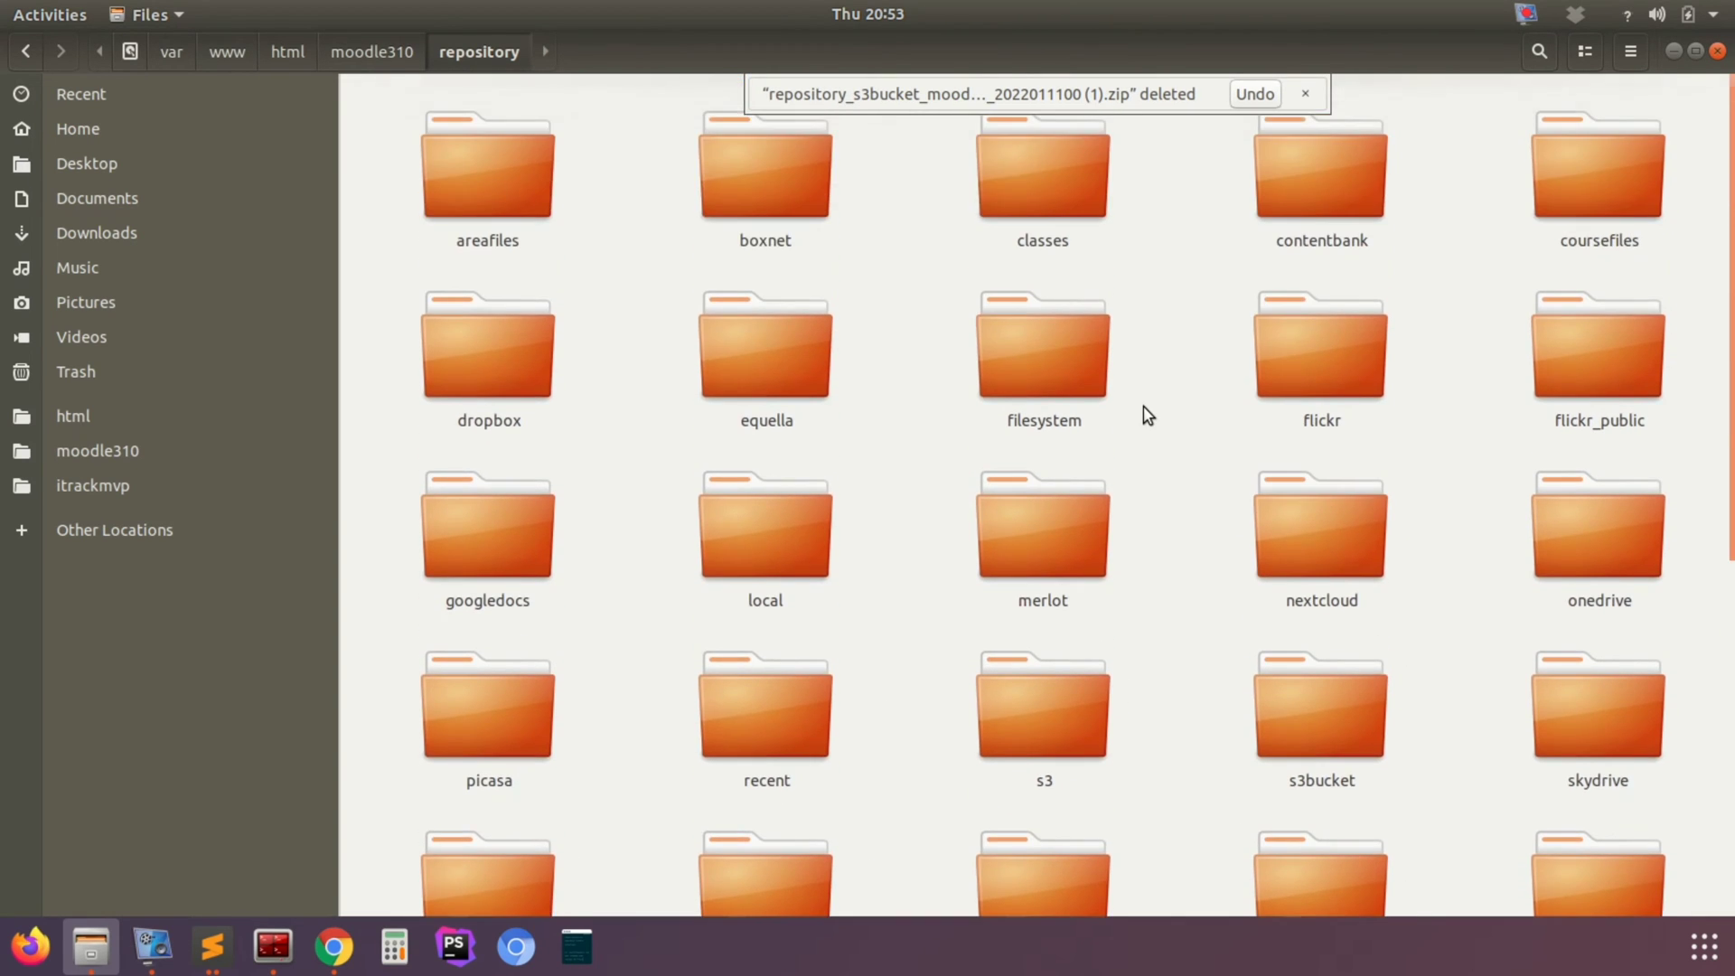
scroll(1146, 416, "down", 5)
scroll(1174, 416, "up", 3)
double_click(1322, 430)
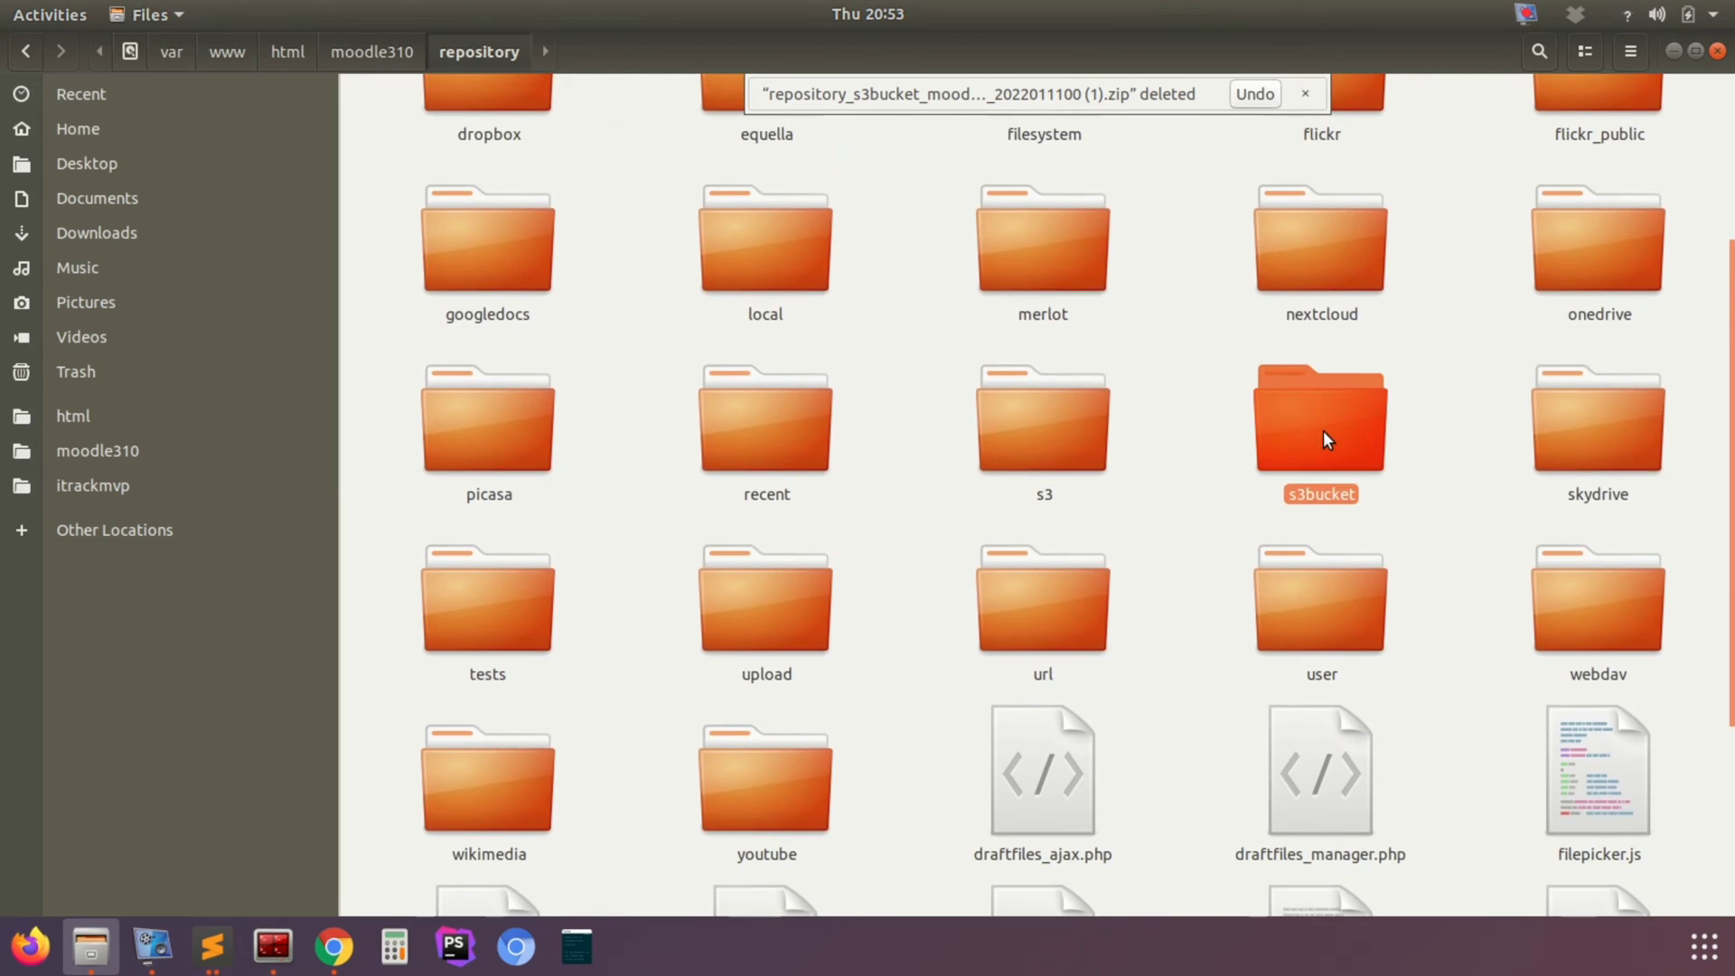
double_click(1287, 381)
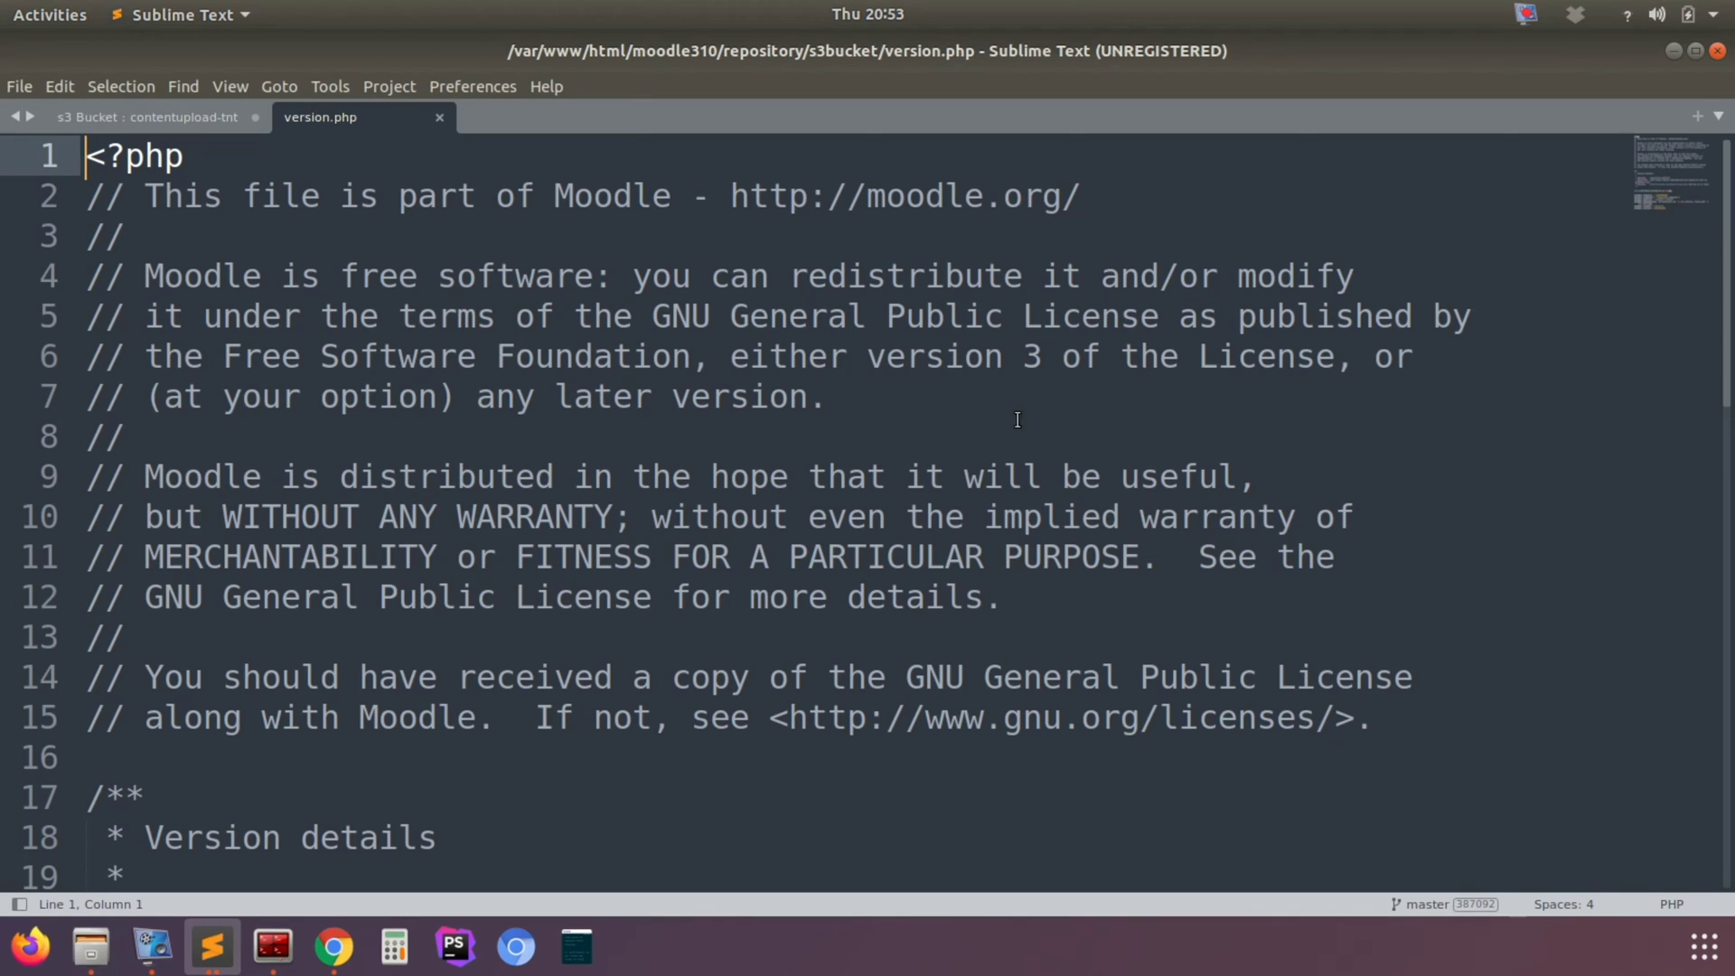
Step: Inspect line 30's dependencies on repository_s3 and local_aws (ANY_VERSION), then return to Files
scroll(462, 634, "down", 5)
scroll(315, 733, "up", 1)
scroll(316, 733, "down", 2)
scroll(315, 733, "up", 1)
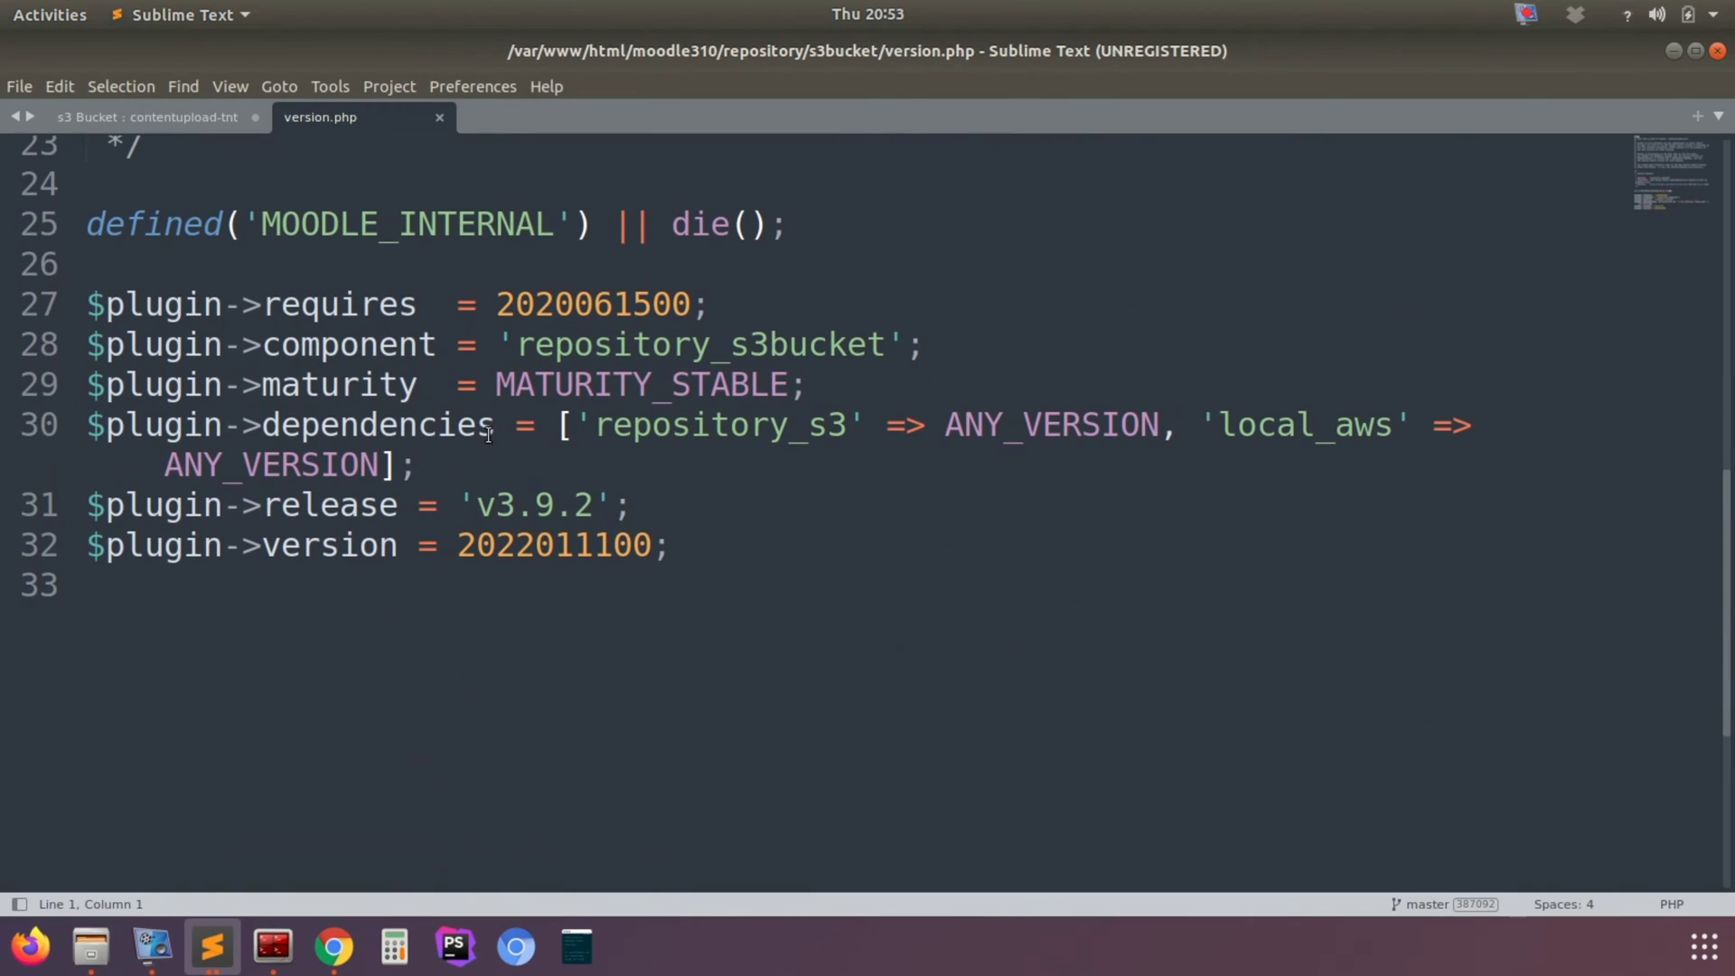
left_click_drag(492, 433, 95, 414)
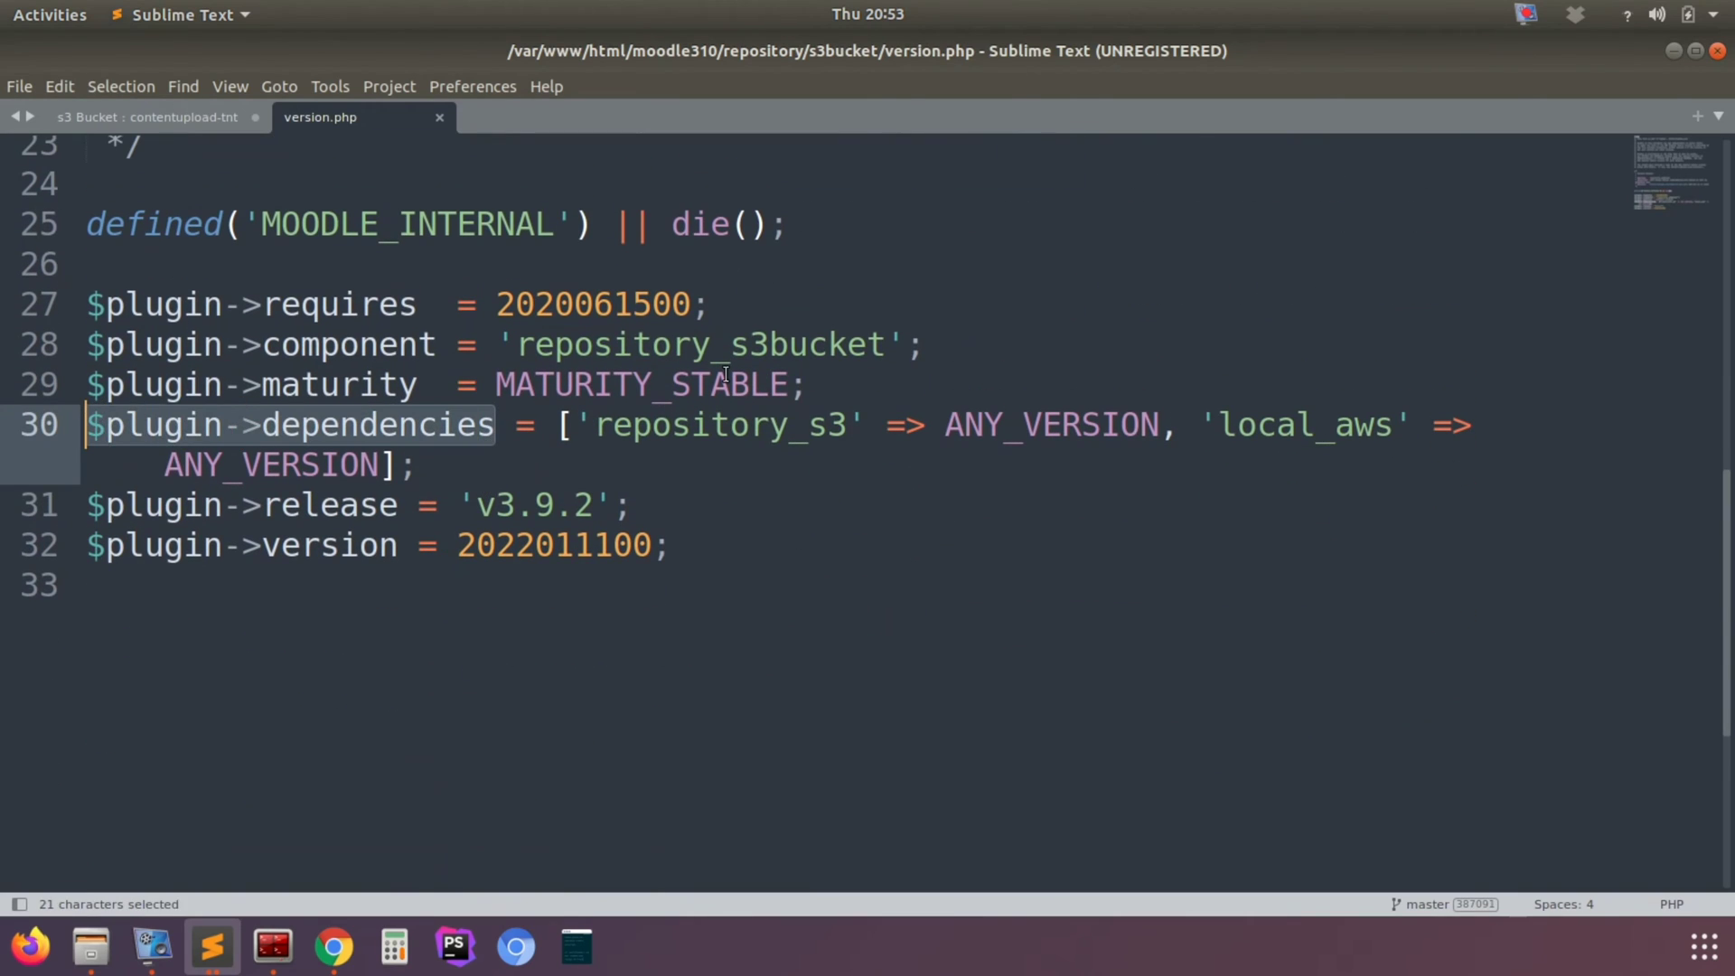
double_click(686, 422)
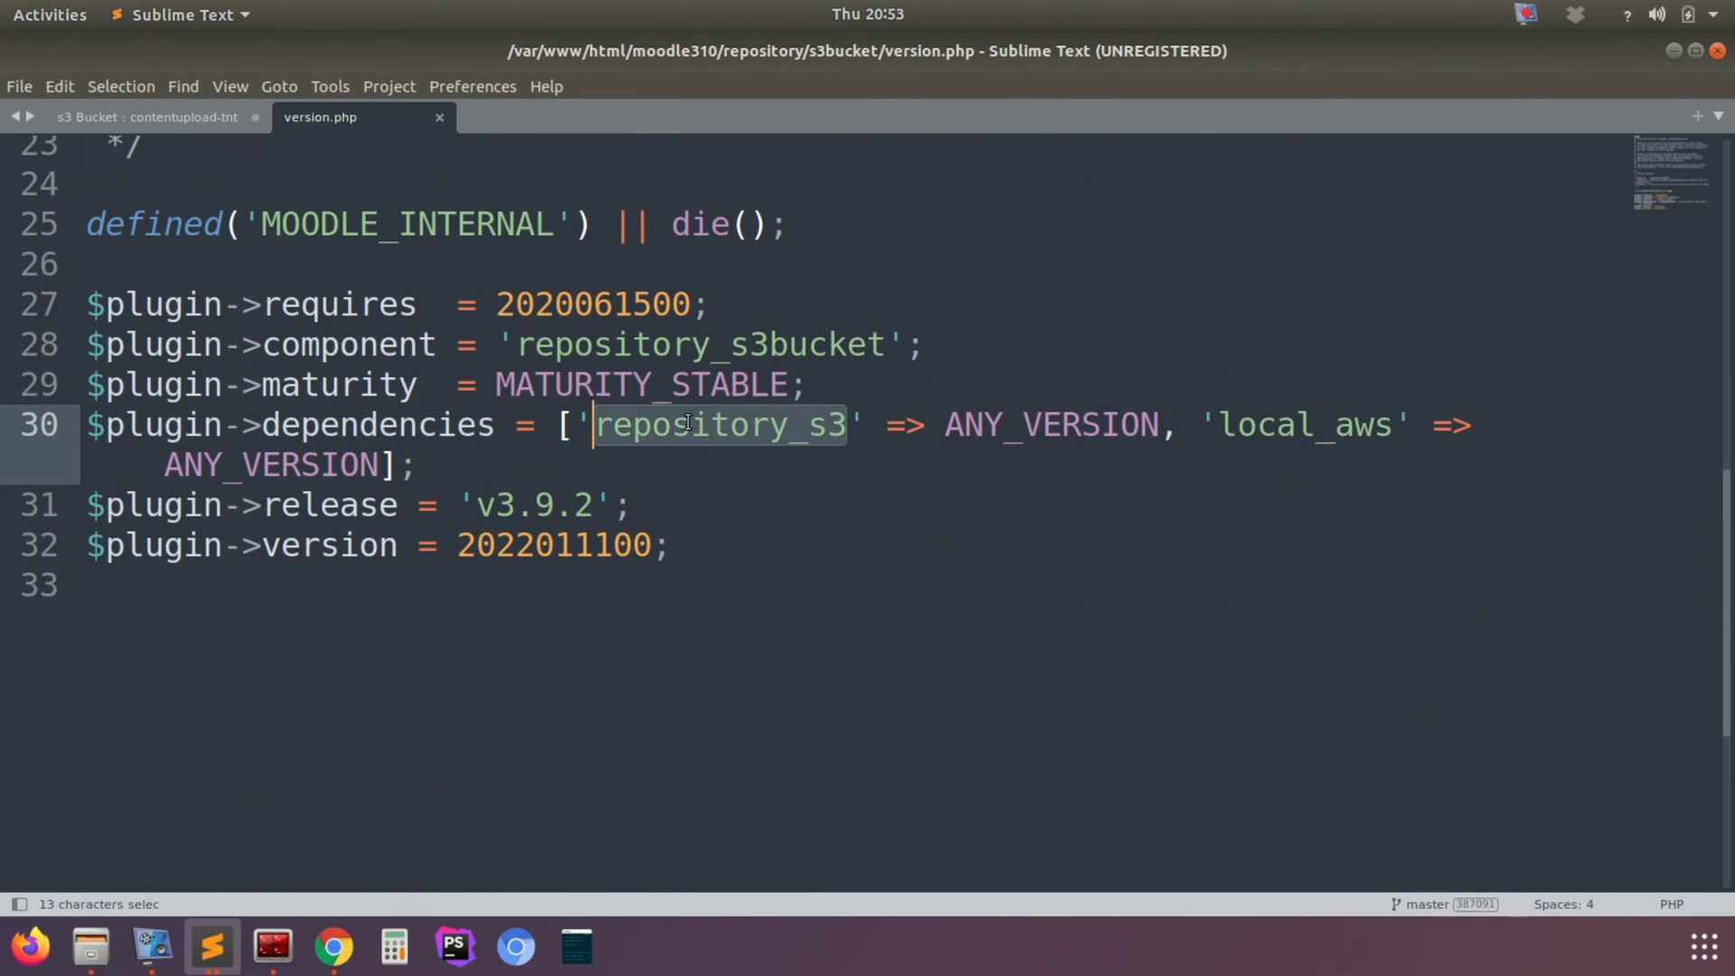
double_click(1289, 428)
double_click(222, 465)
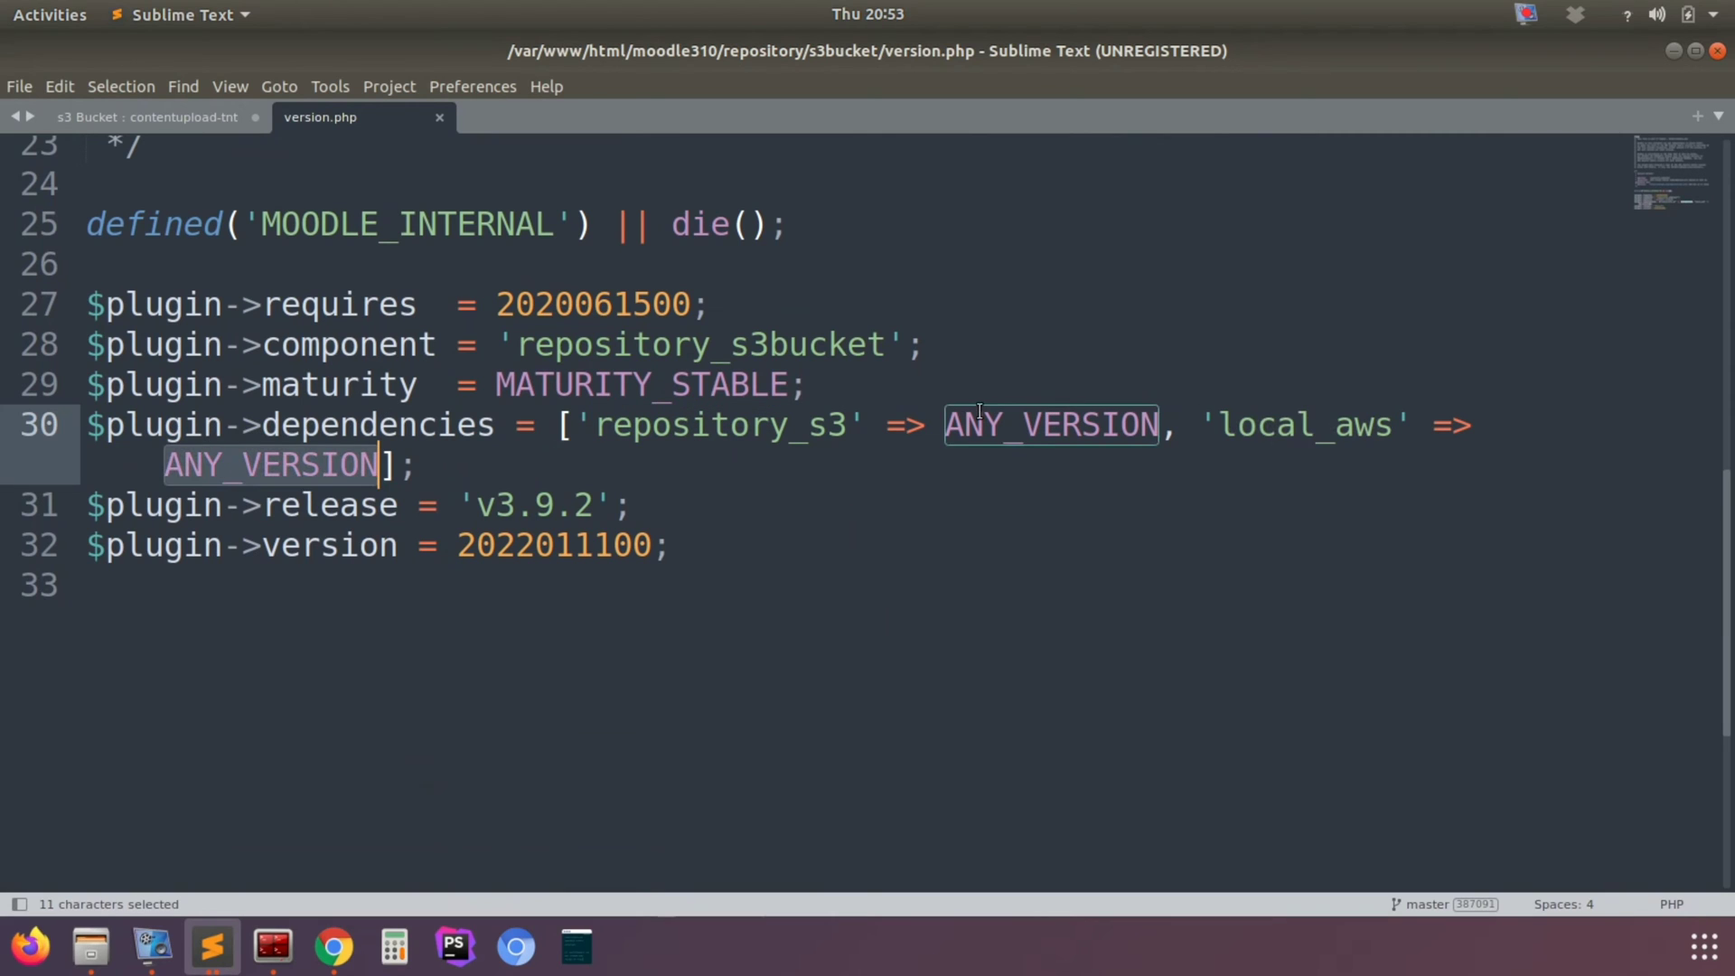
double_click(1304, 428)
key("alt+Tab")
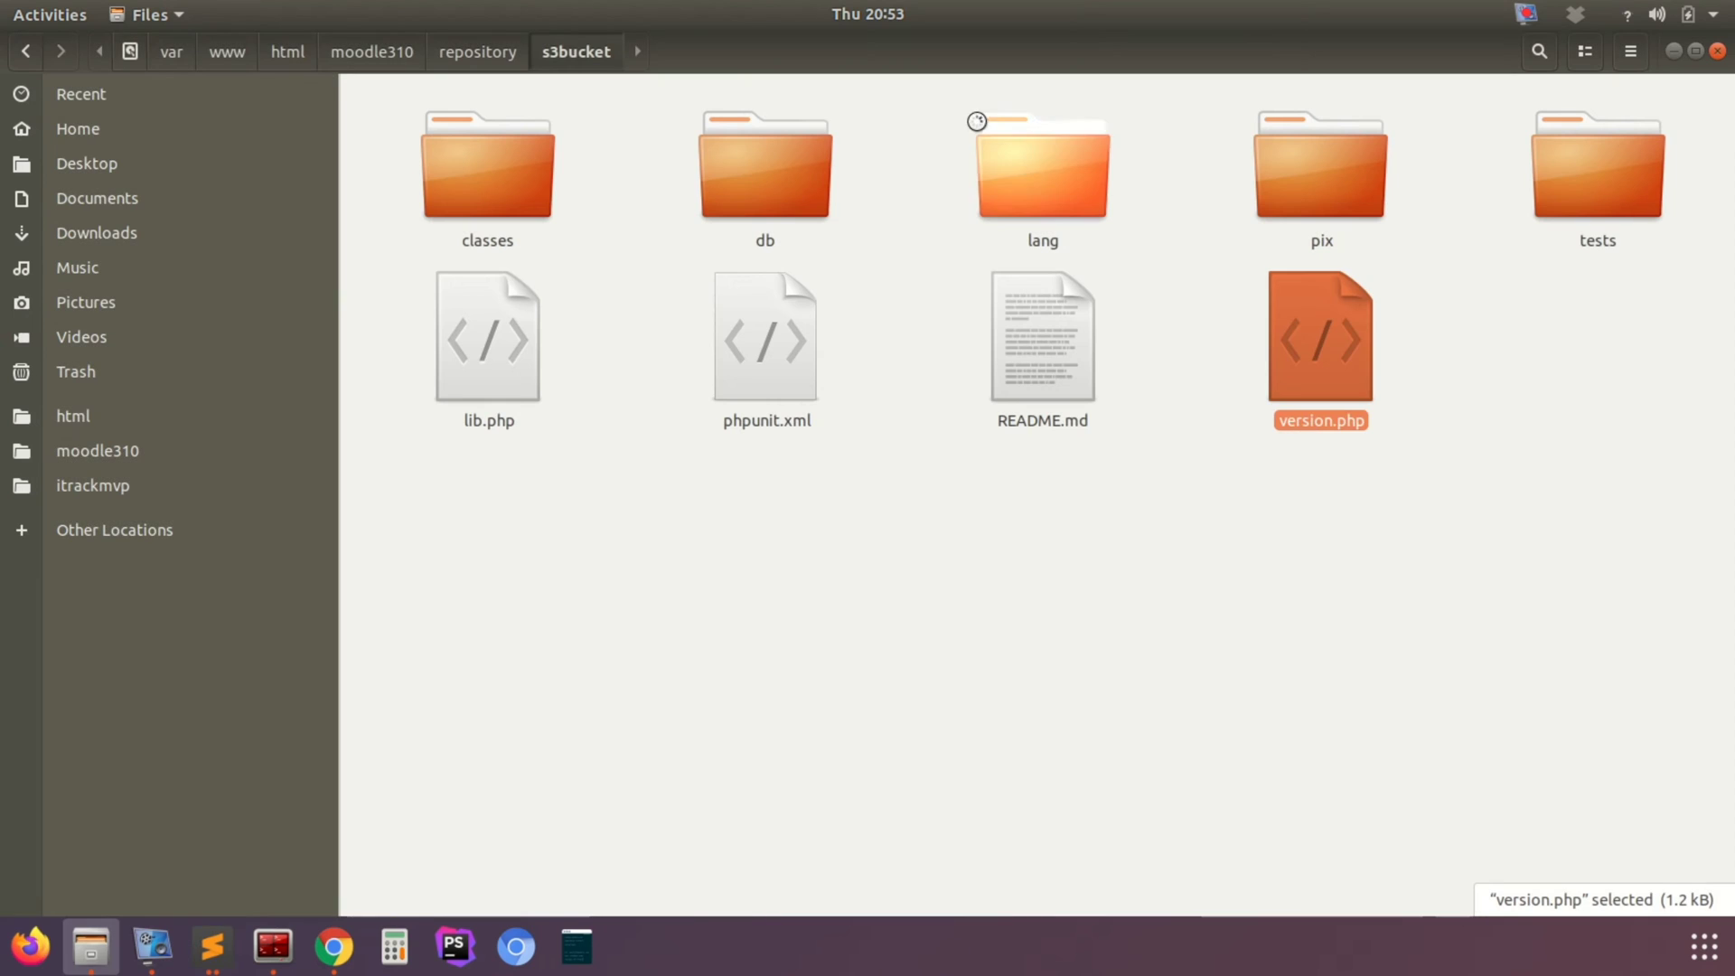
Step: Download the local_aws plugin package from its plugin page in Chrome
left_click(333, 945)
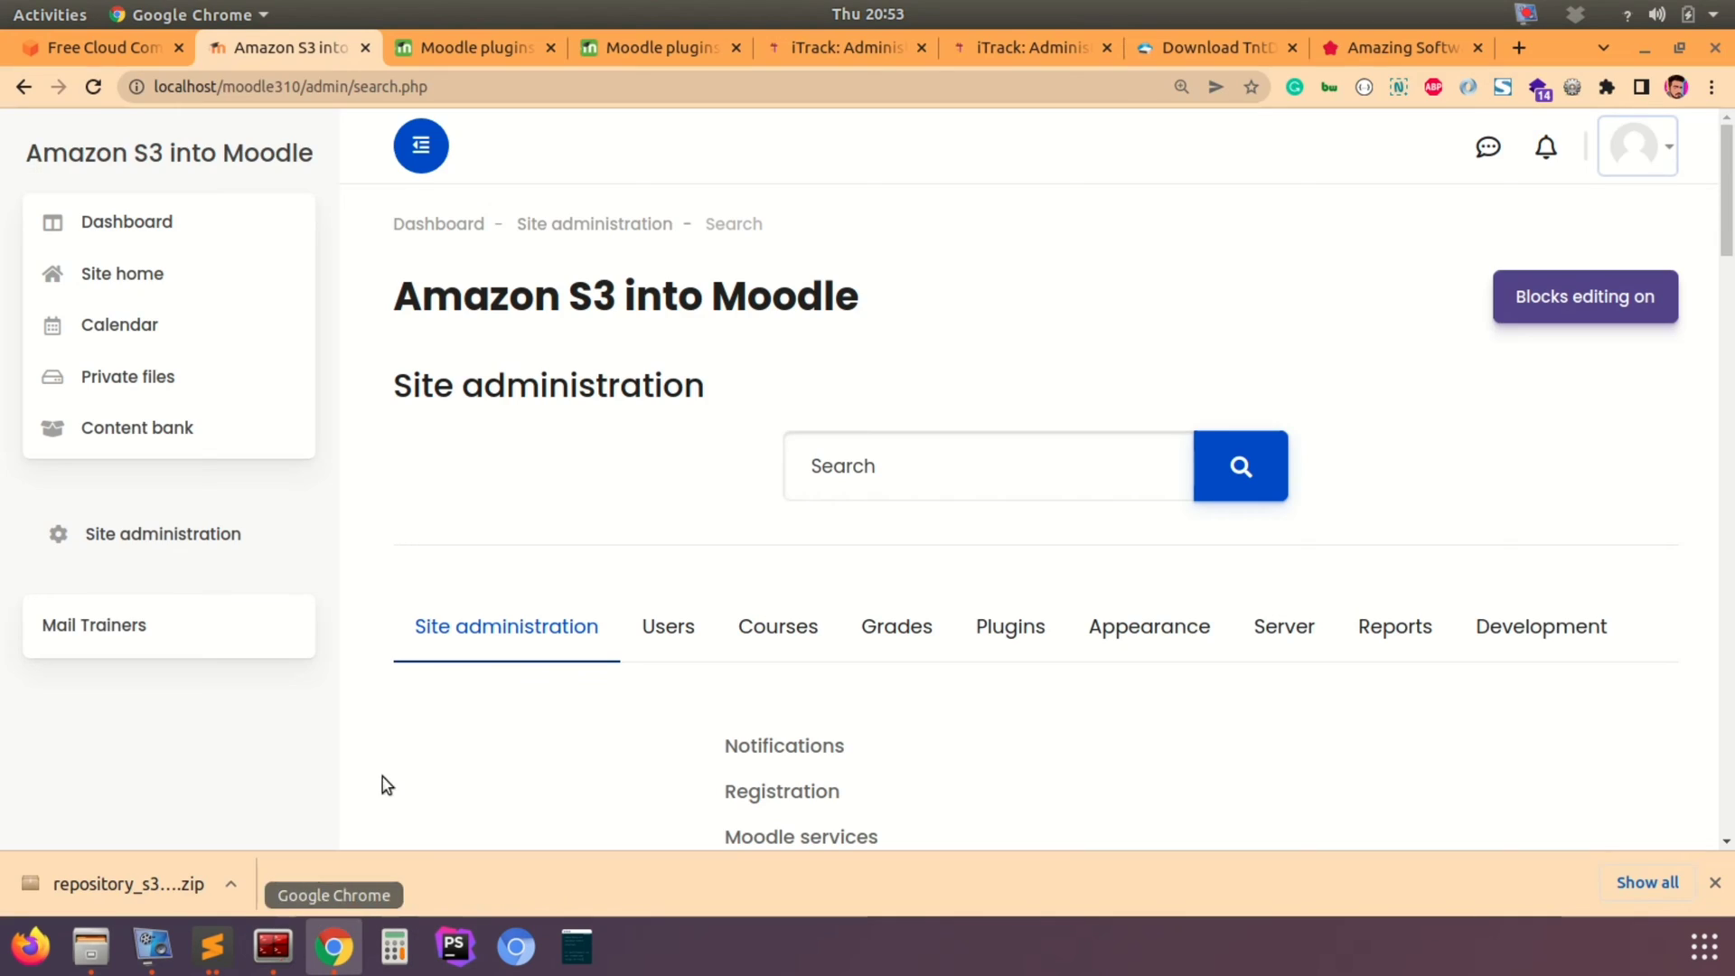
left_click(670, 46)
double_click(334, 86)
key("ctrl+a")
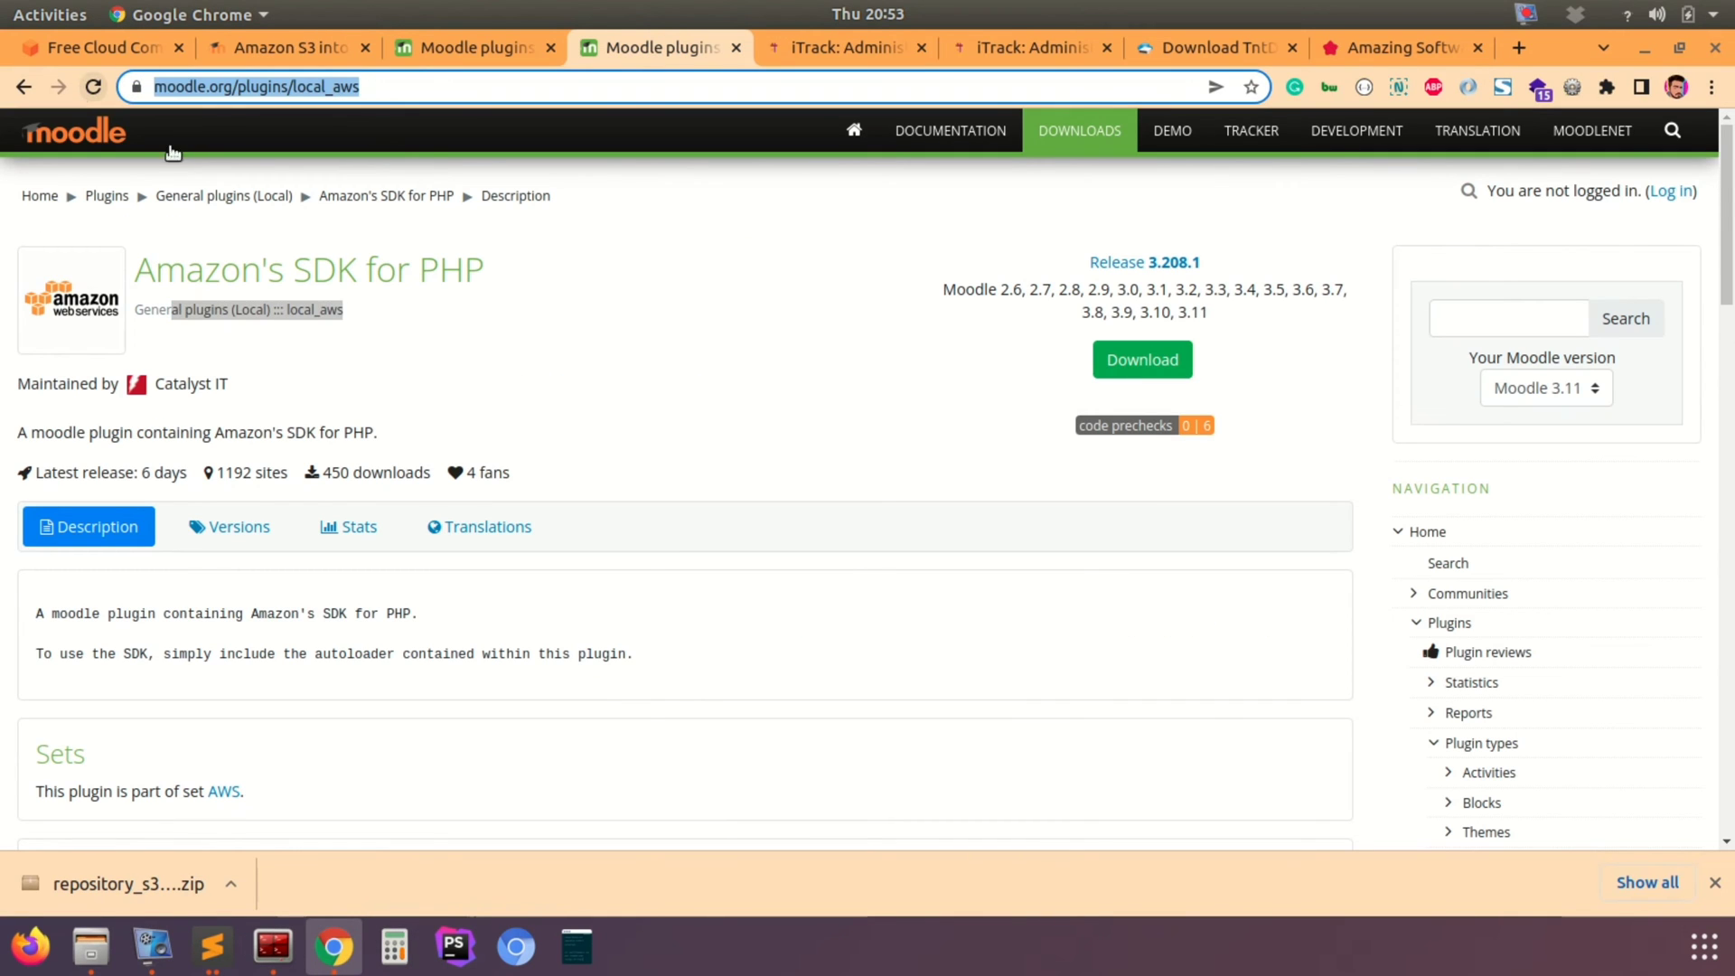
left_click(615, 336)
left_click(1159, 362)
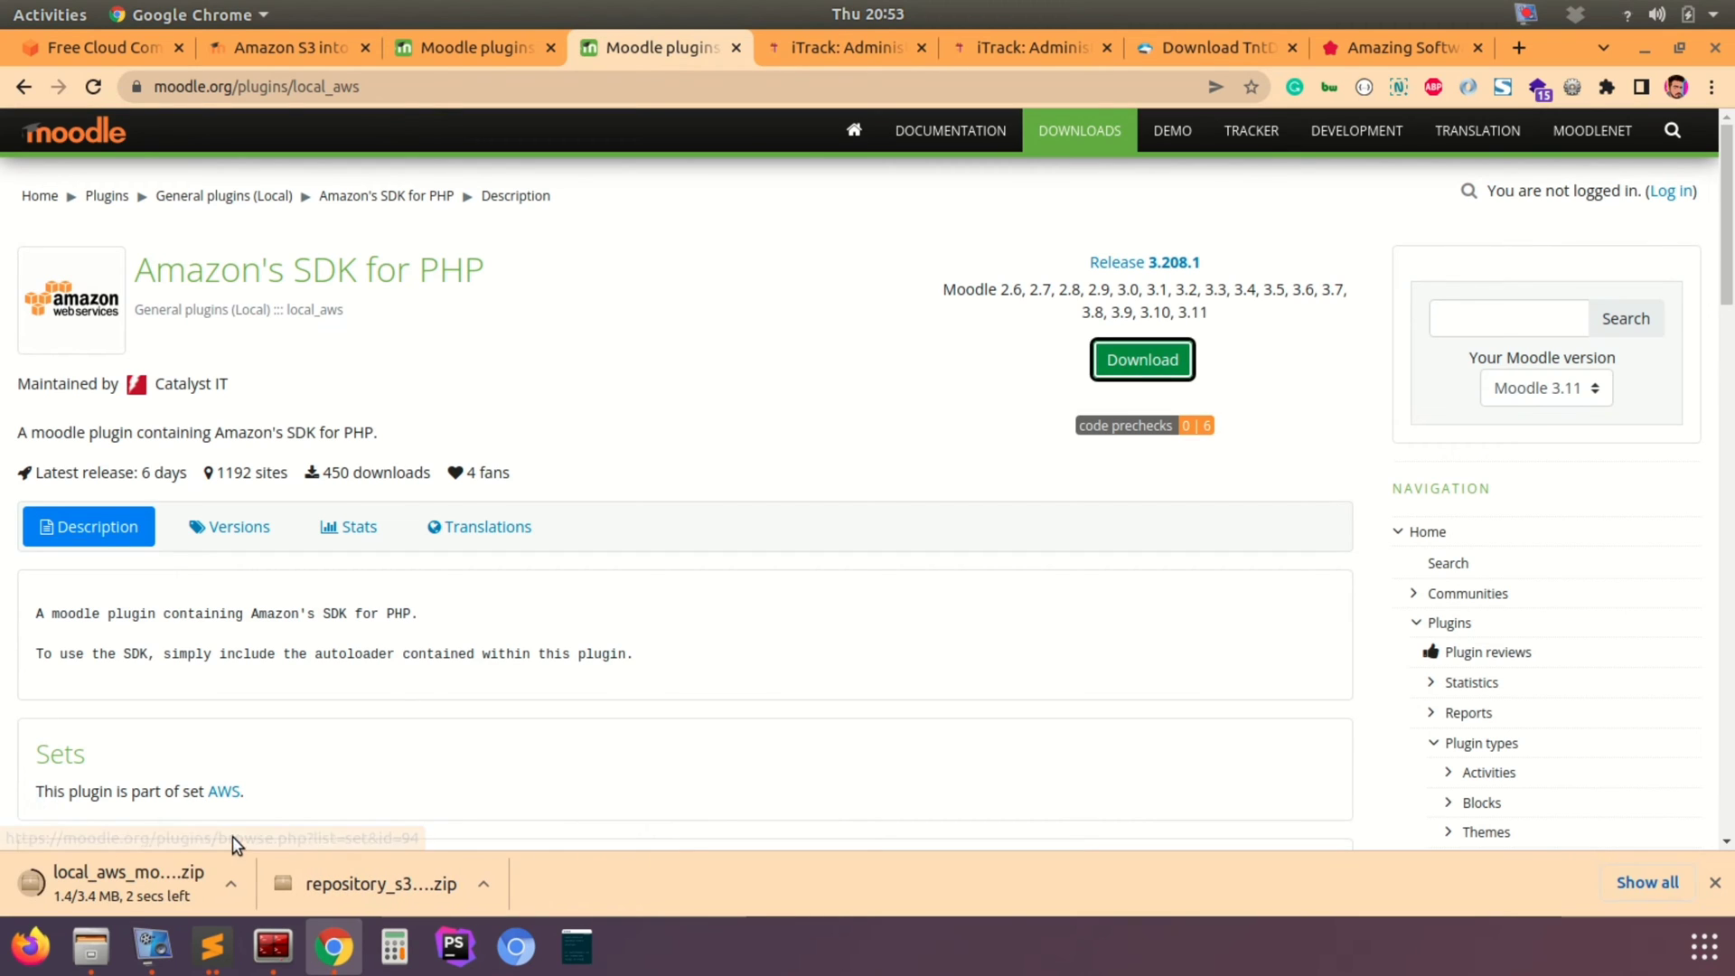
Step: Show local_aws_moodle311_2022011301.zip in the Downloads folder window
left_click(230, 881)
left_click(305, 808)
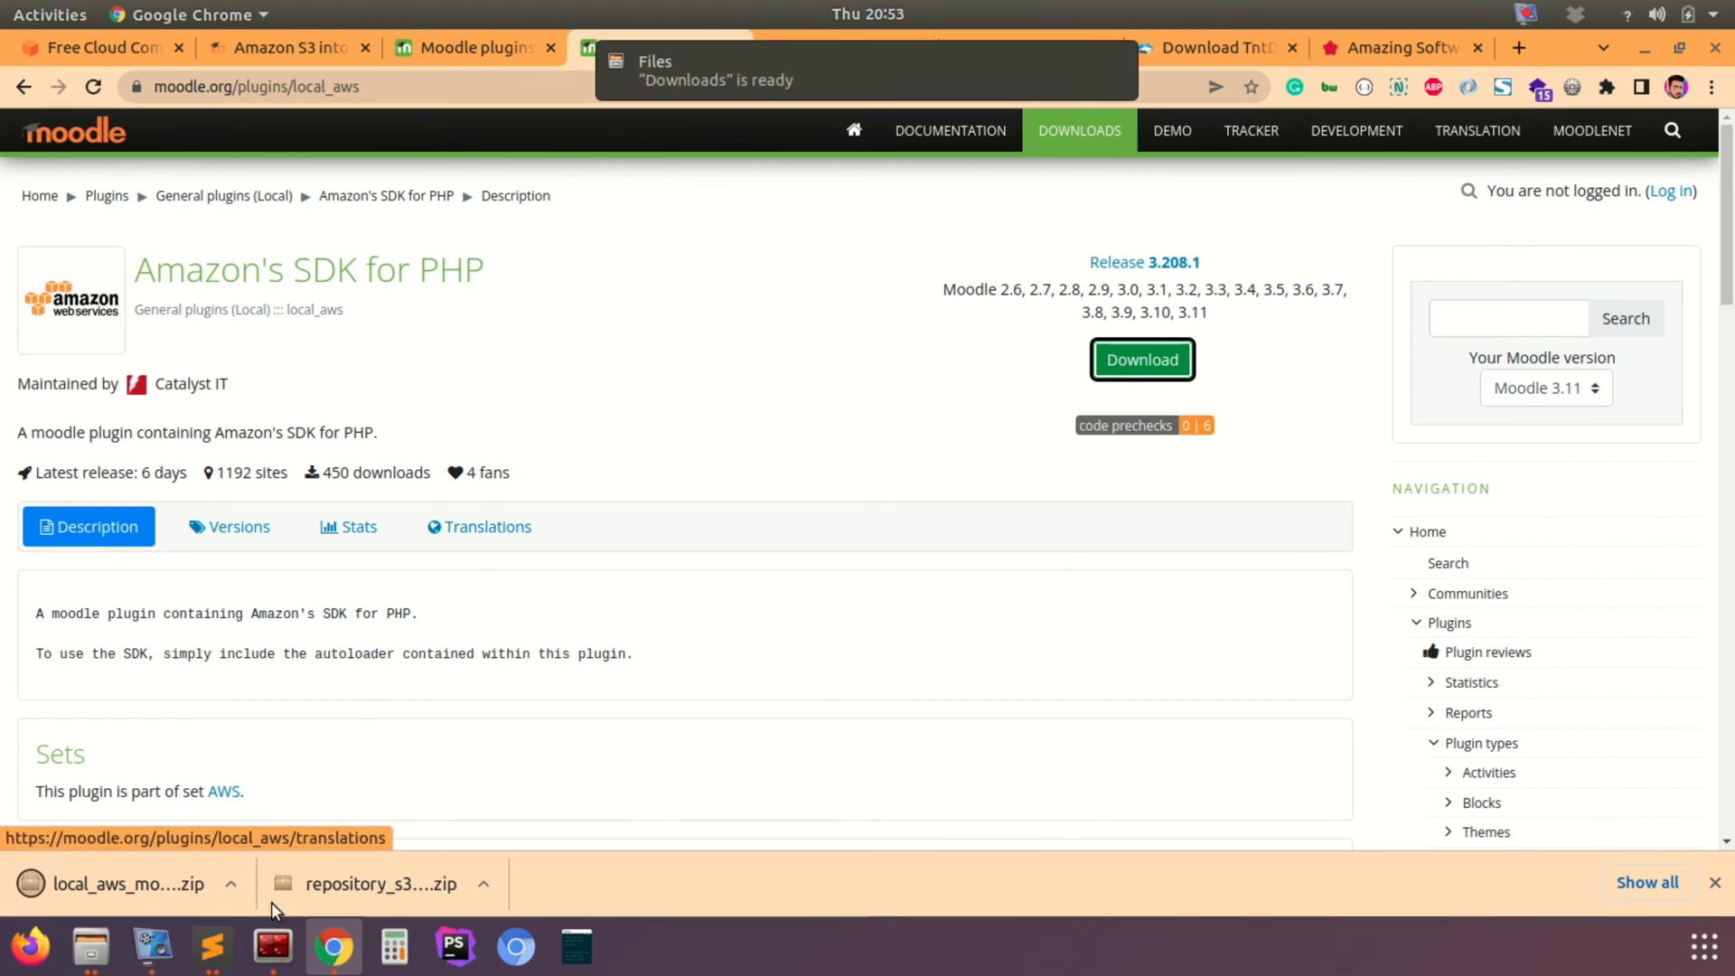
left_click(93, 949)
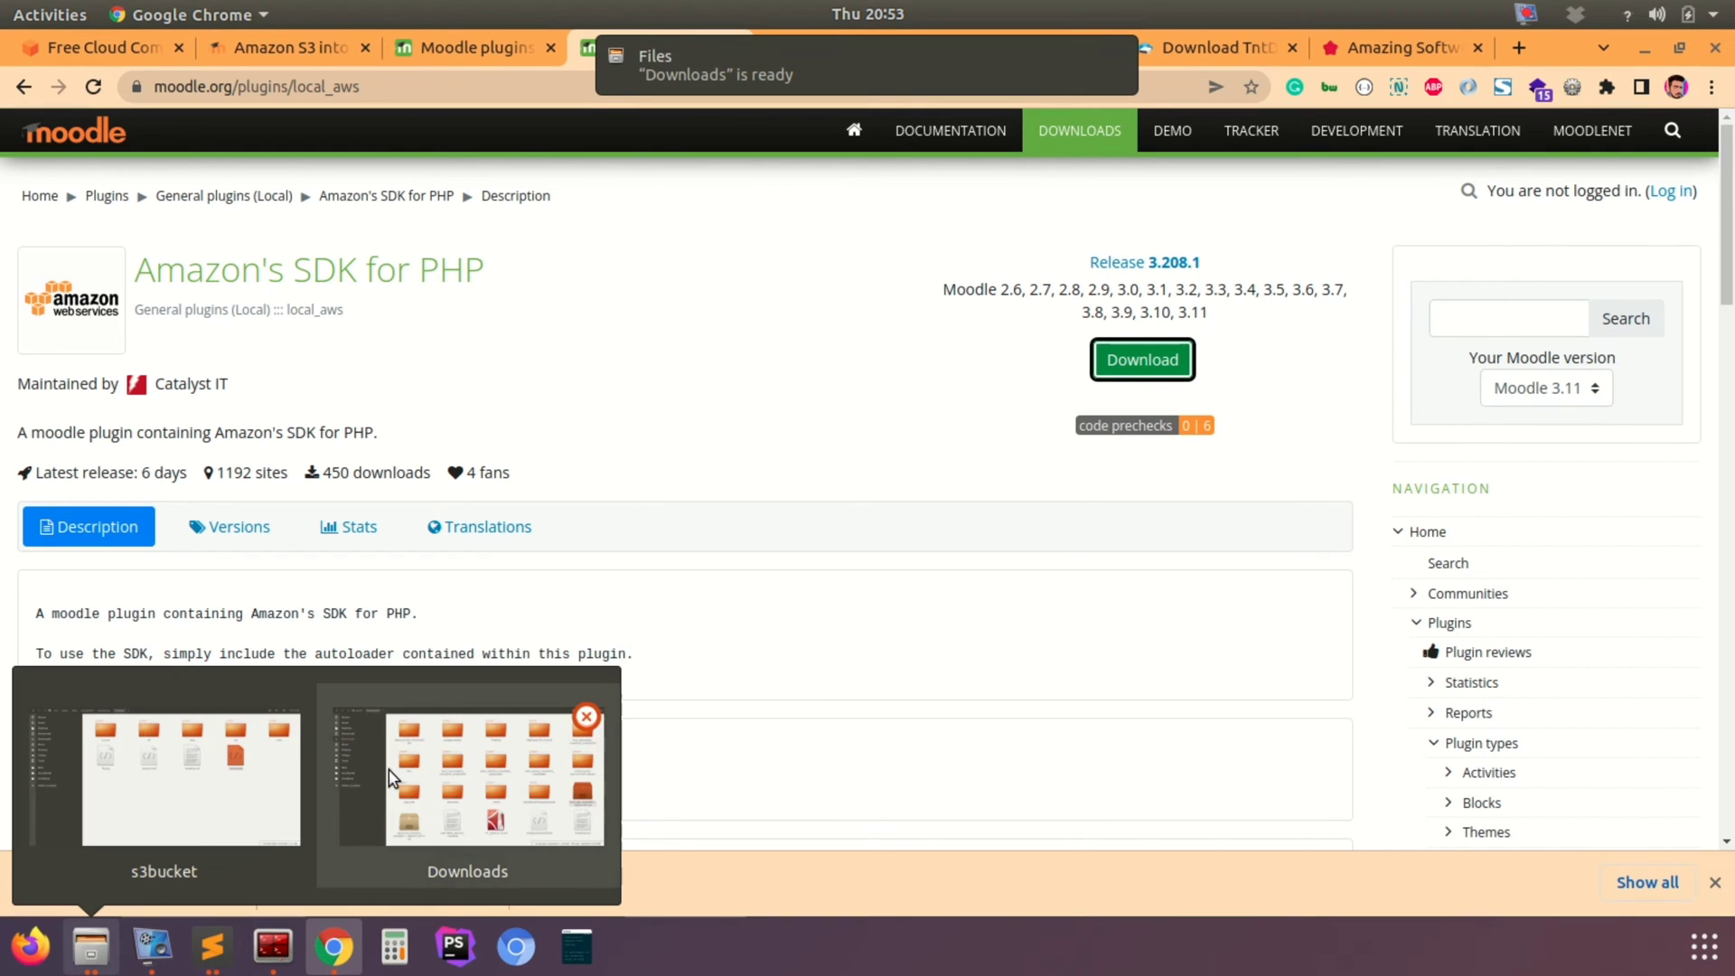
left_click(388, 769)
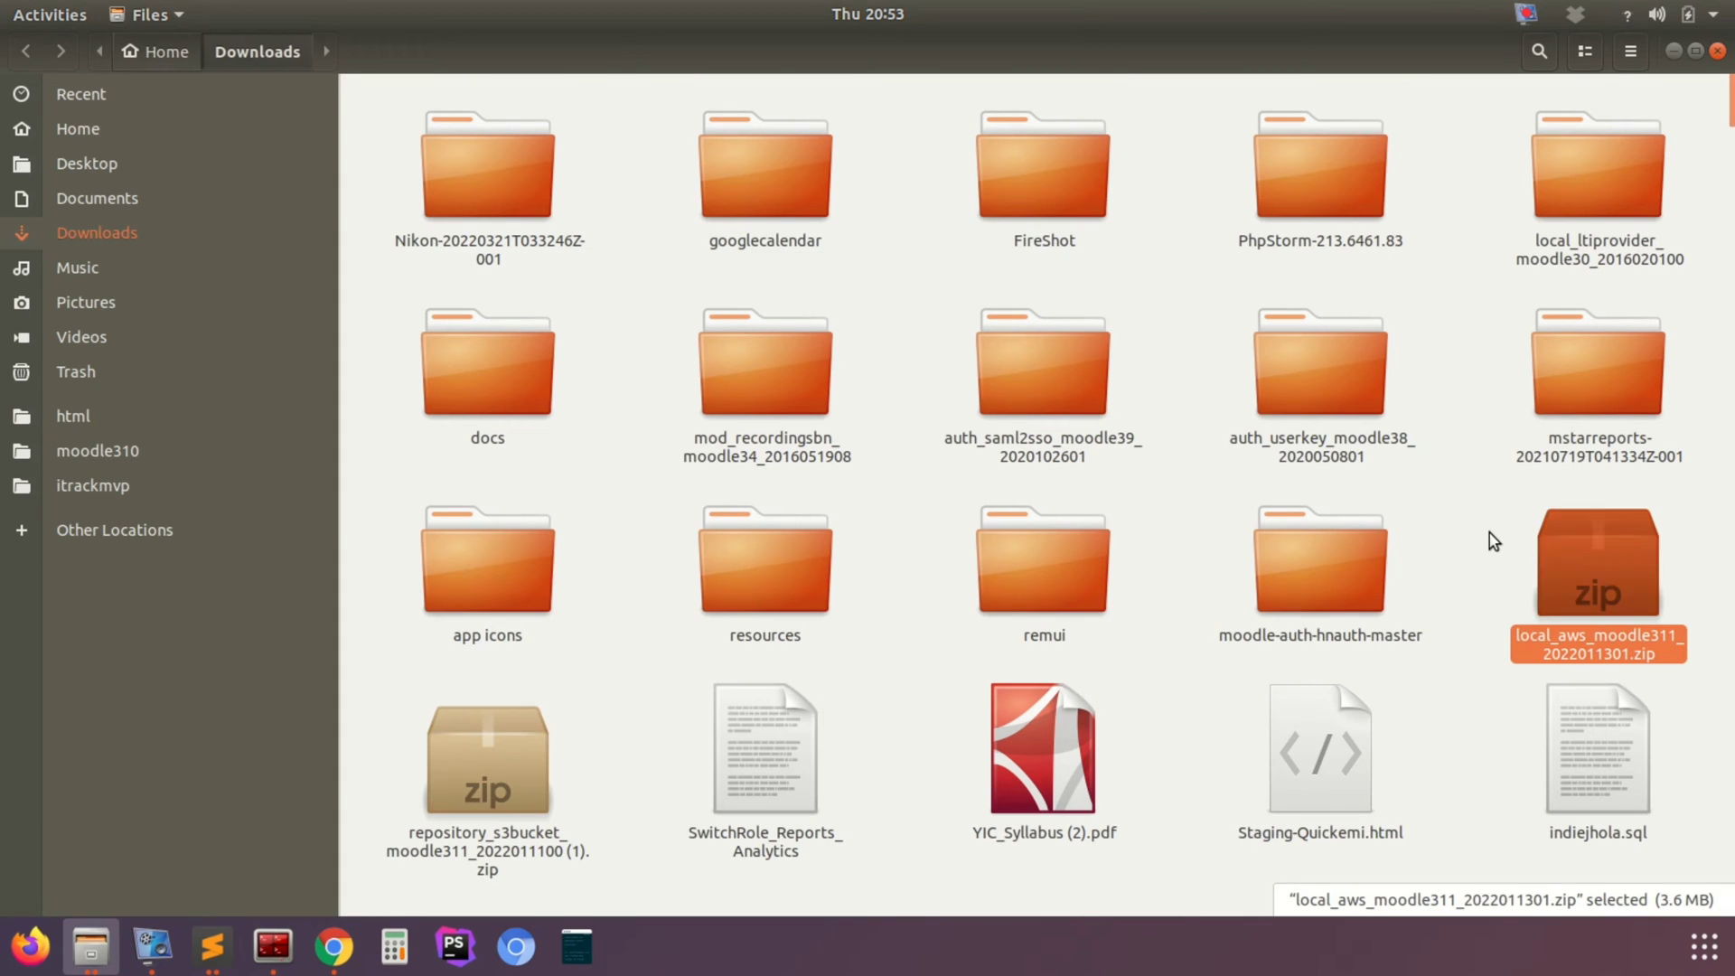
Step: Copy the local_aws zip into moodle310's local folder
left_click_drag(1588, 558, 733, 362)
type("local")
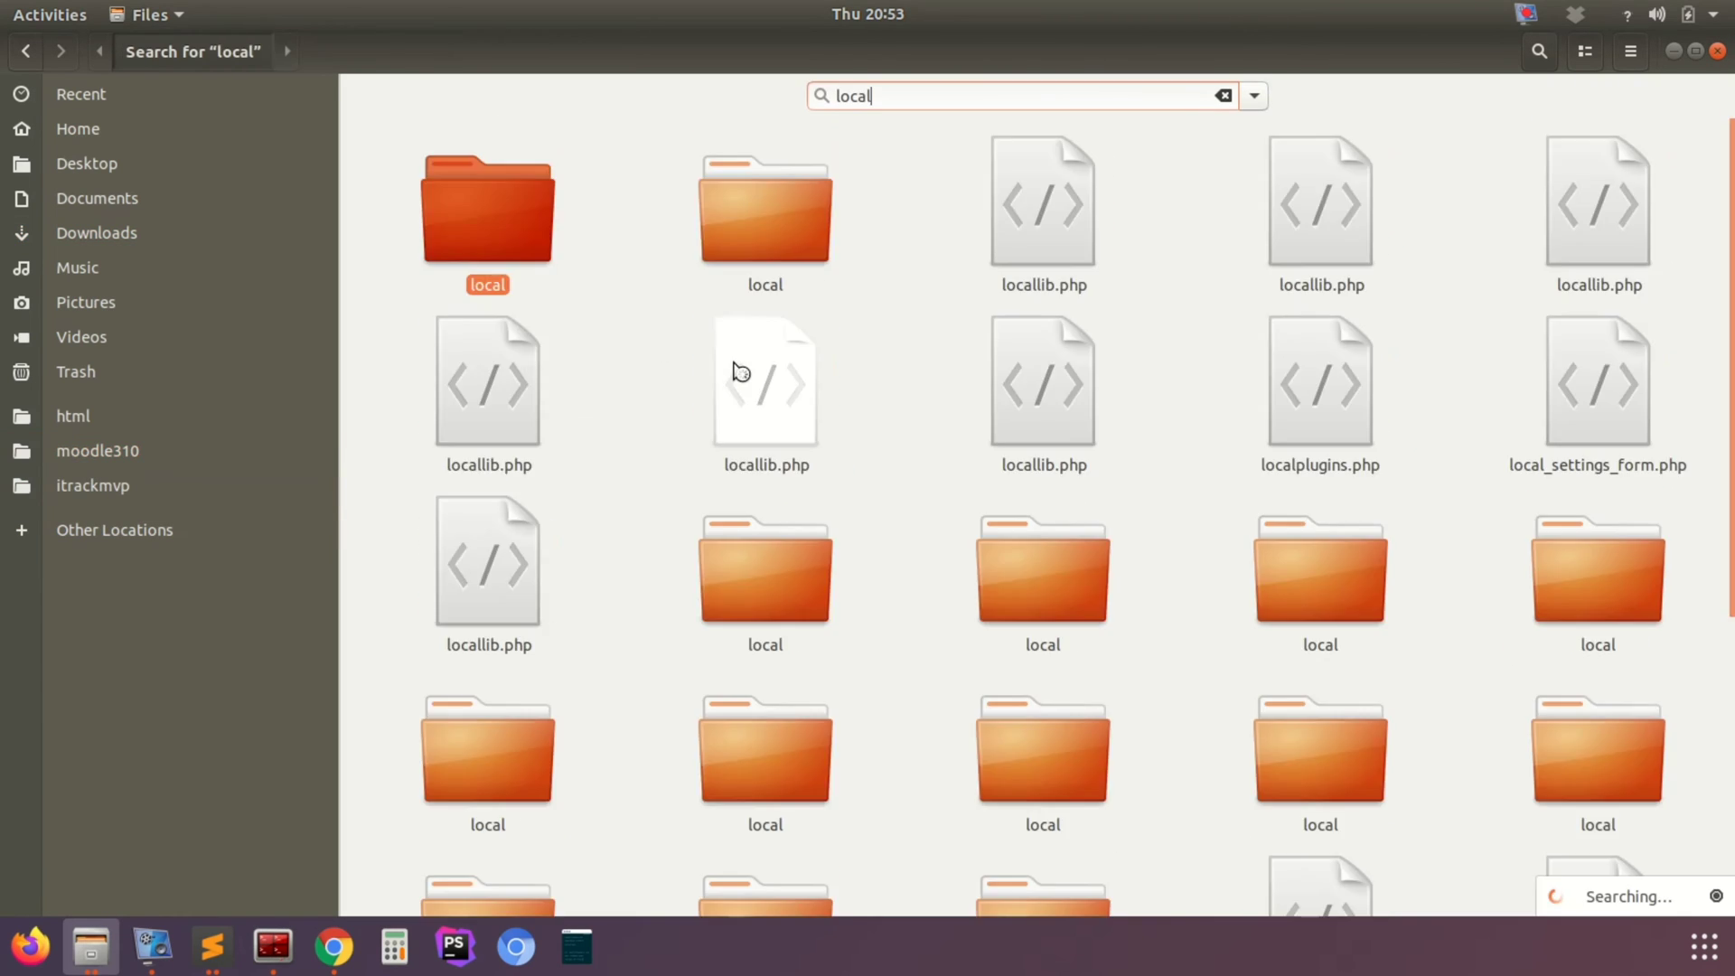
key("Return")
right_click(733, 365)
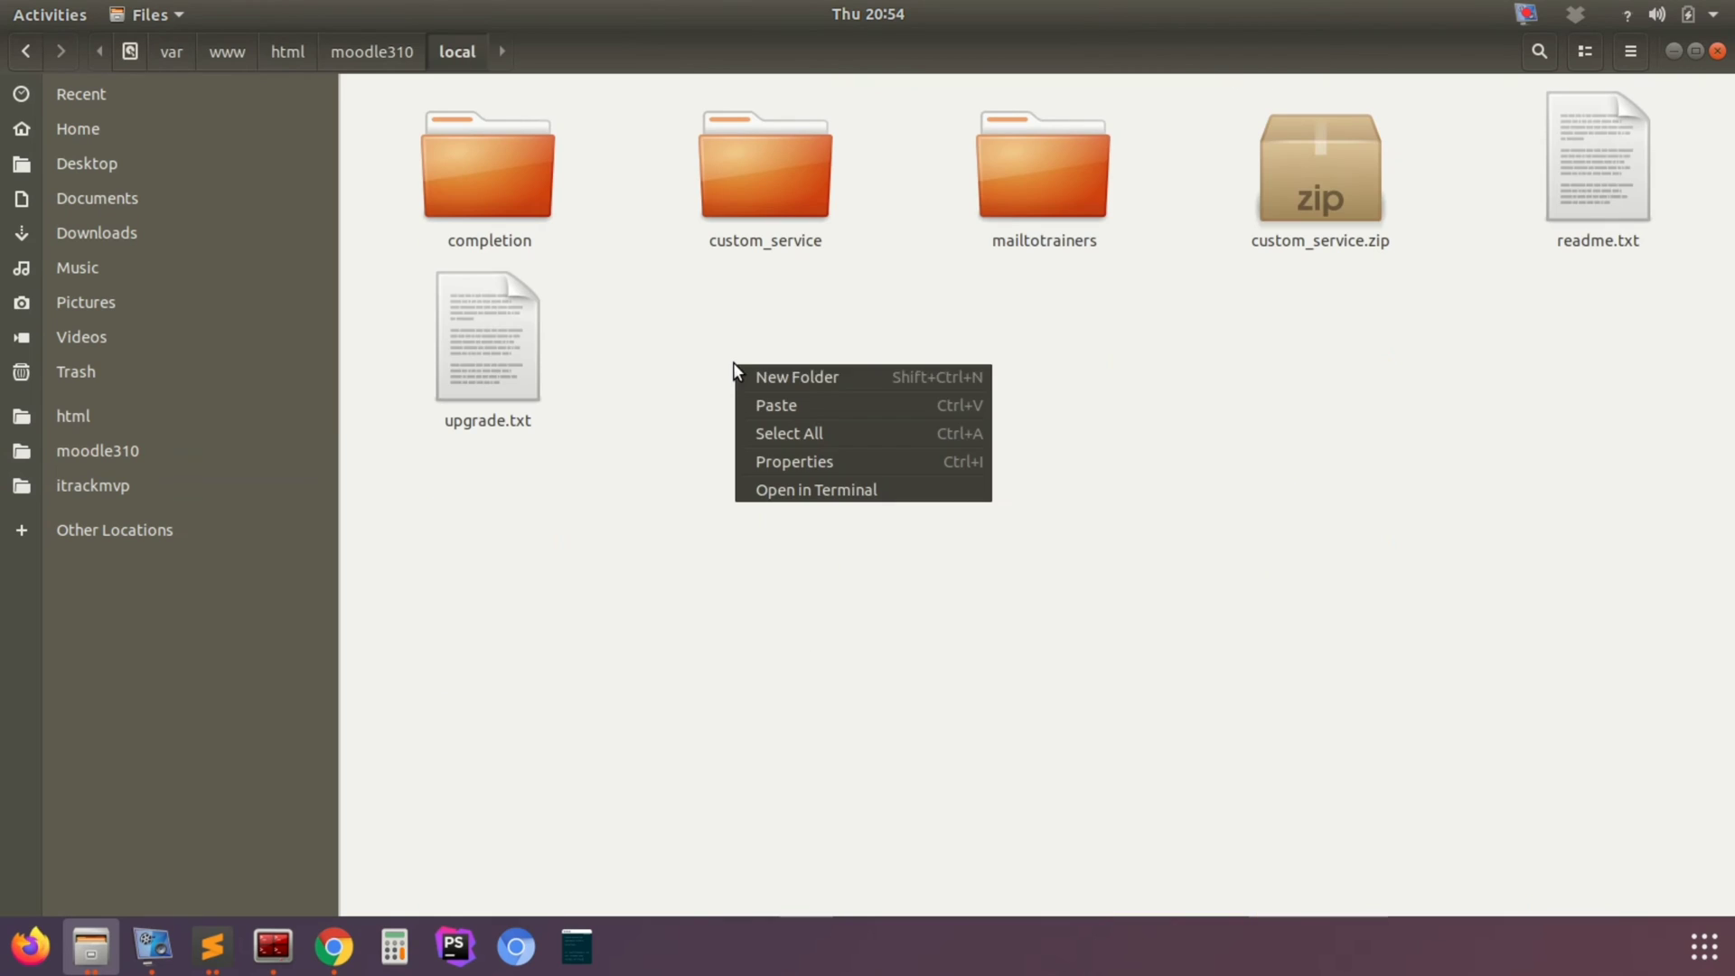
left_click(813, 404)
Step: Extract the local_aws zip in place and delete the zip
left_click(1704, 341)
left_click(1601, 214)
right_click(1600, 214)
left_click(1396, 449)
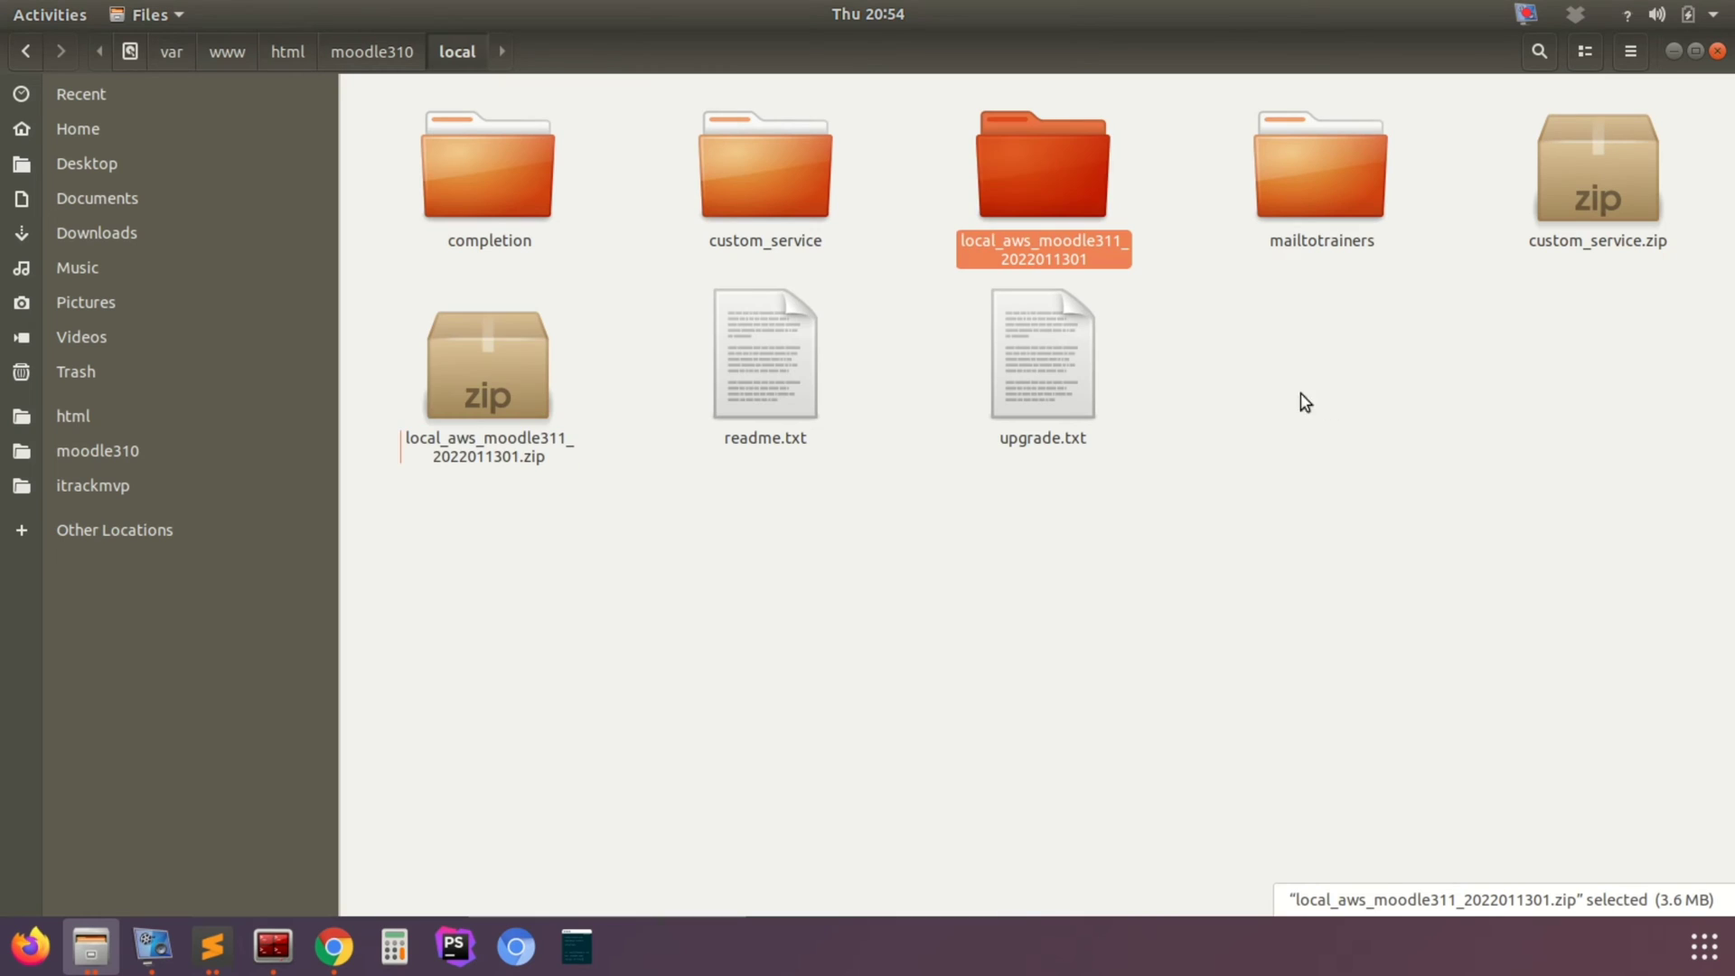
left_click(503, 393)
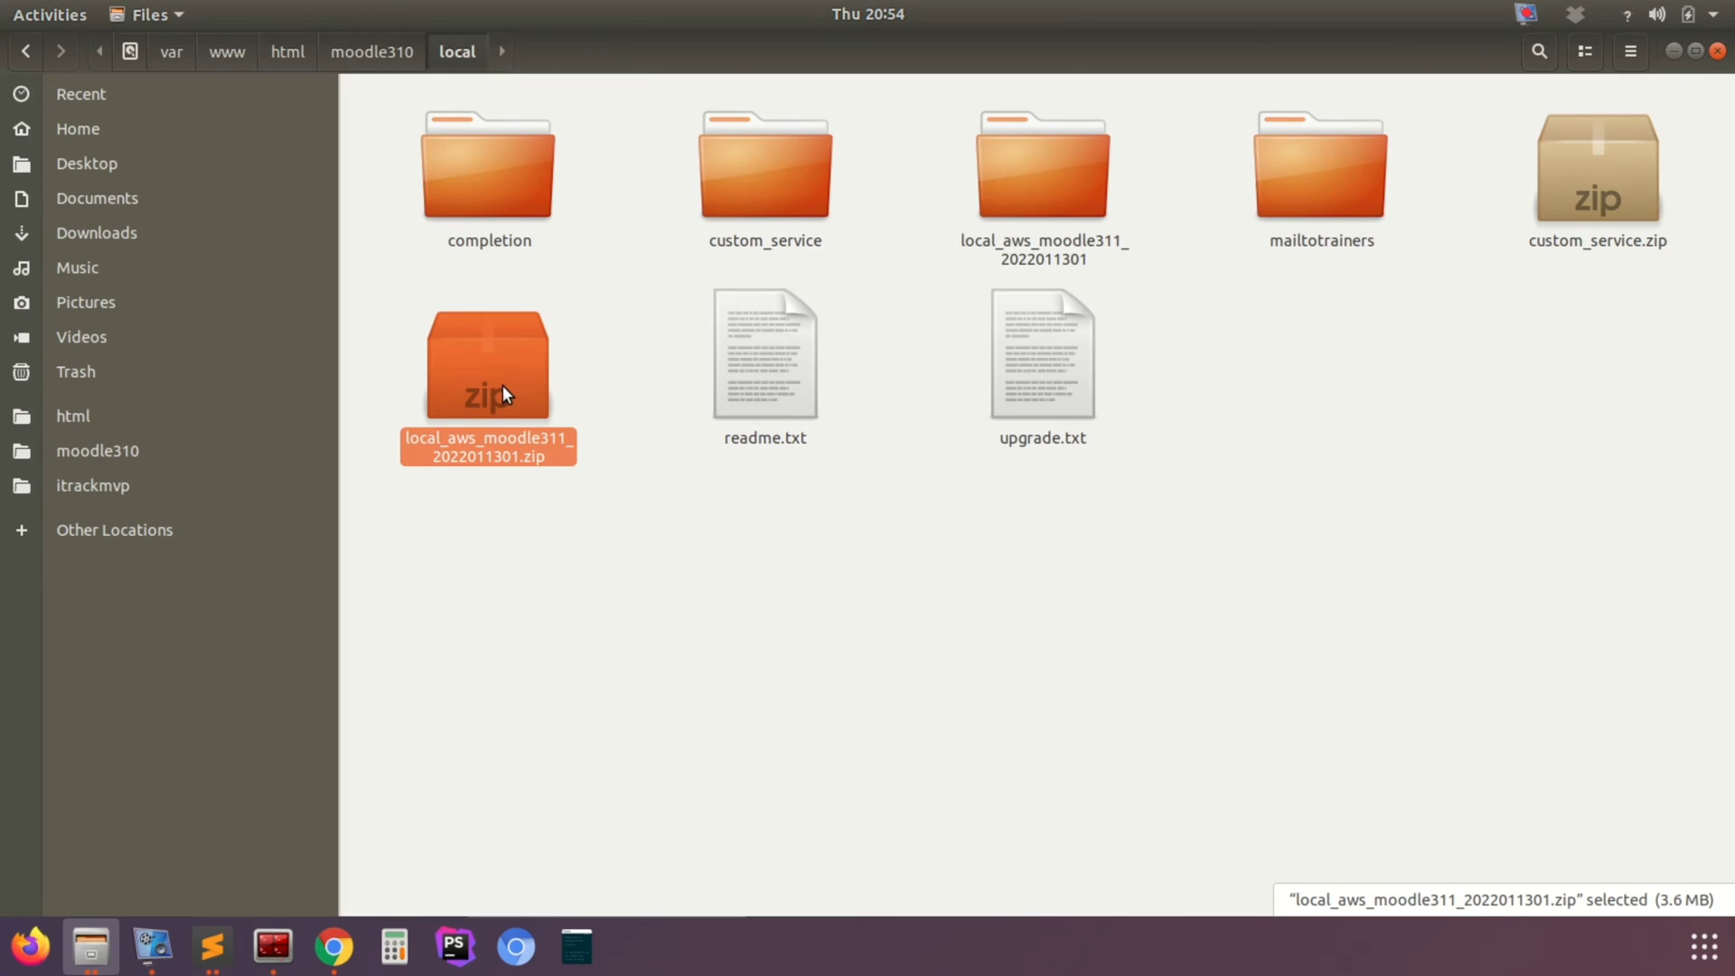
key("Delete")
Step: Move the aws folder directly into local, delete the wrapper folder, and check aws's contents
double_click(1062, 217)
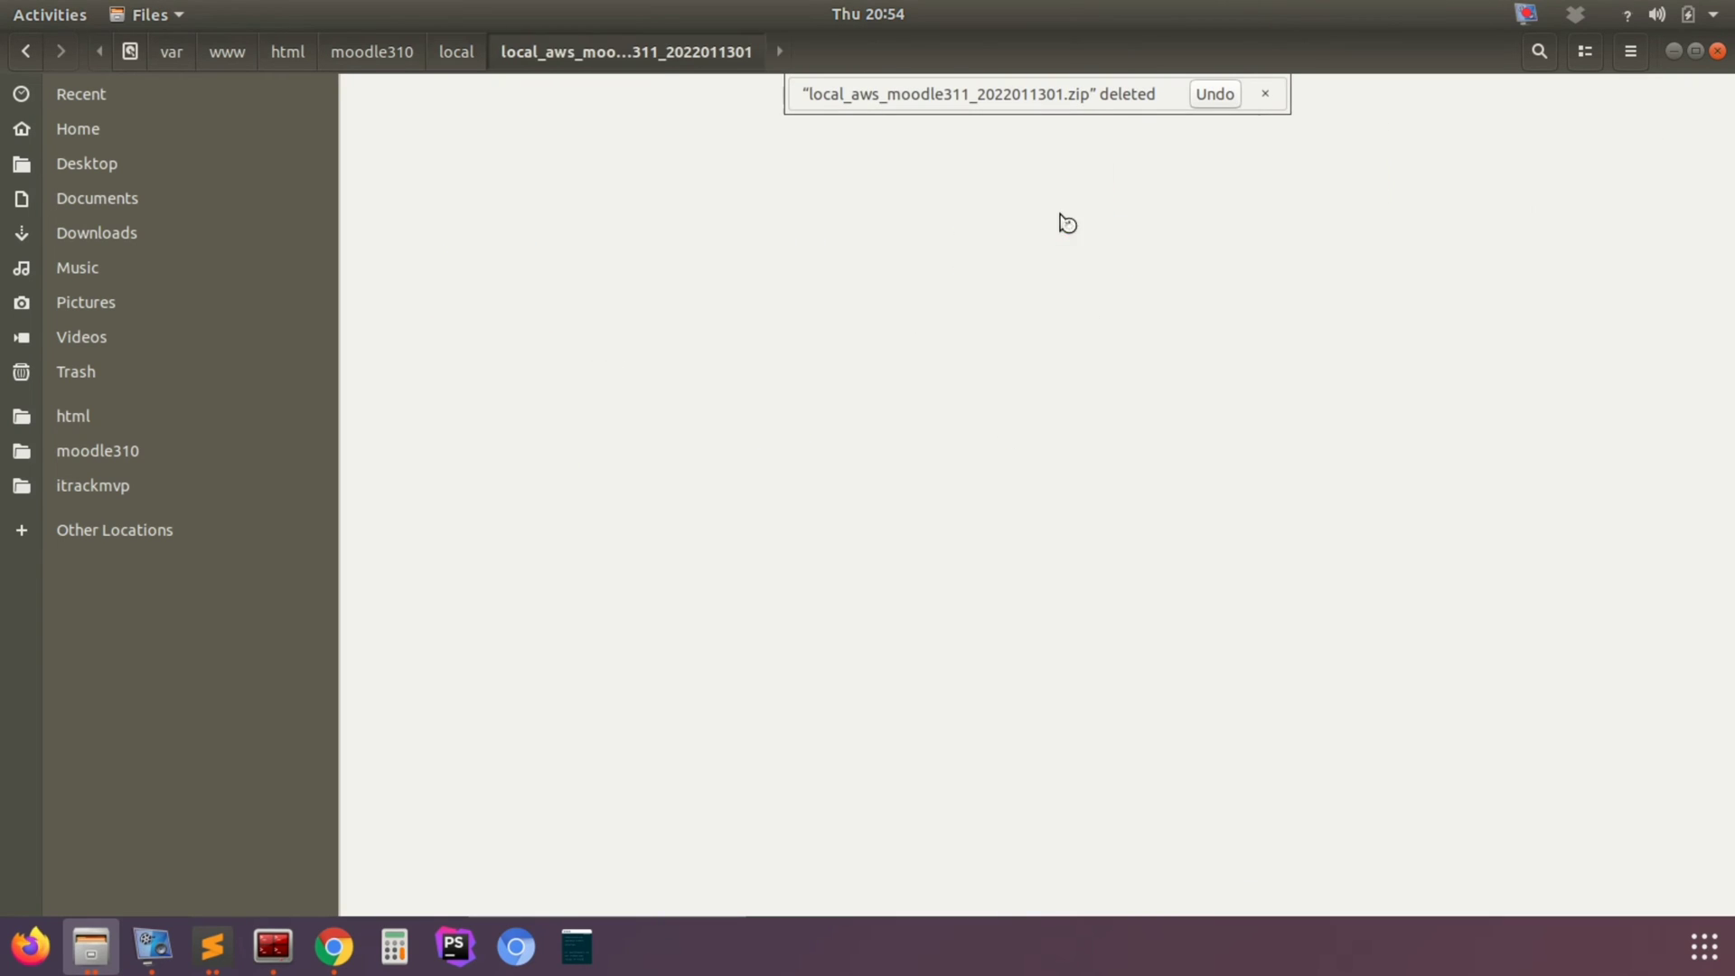
left_click(507, 171)
key("alt+Left")
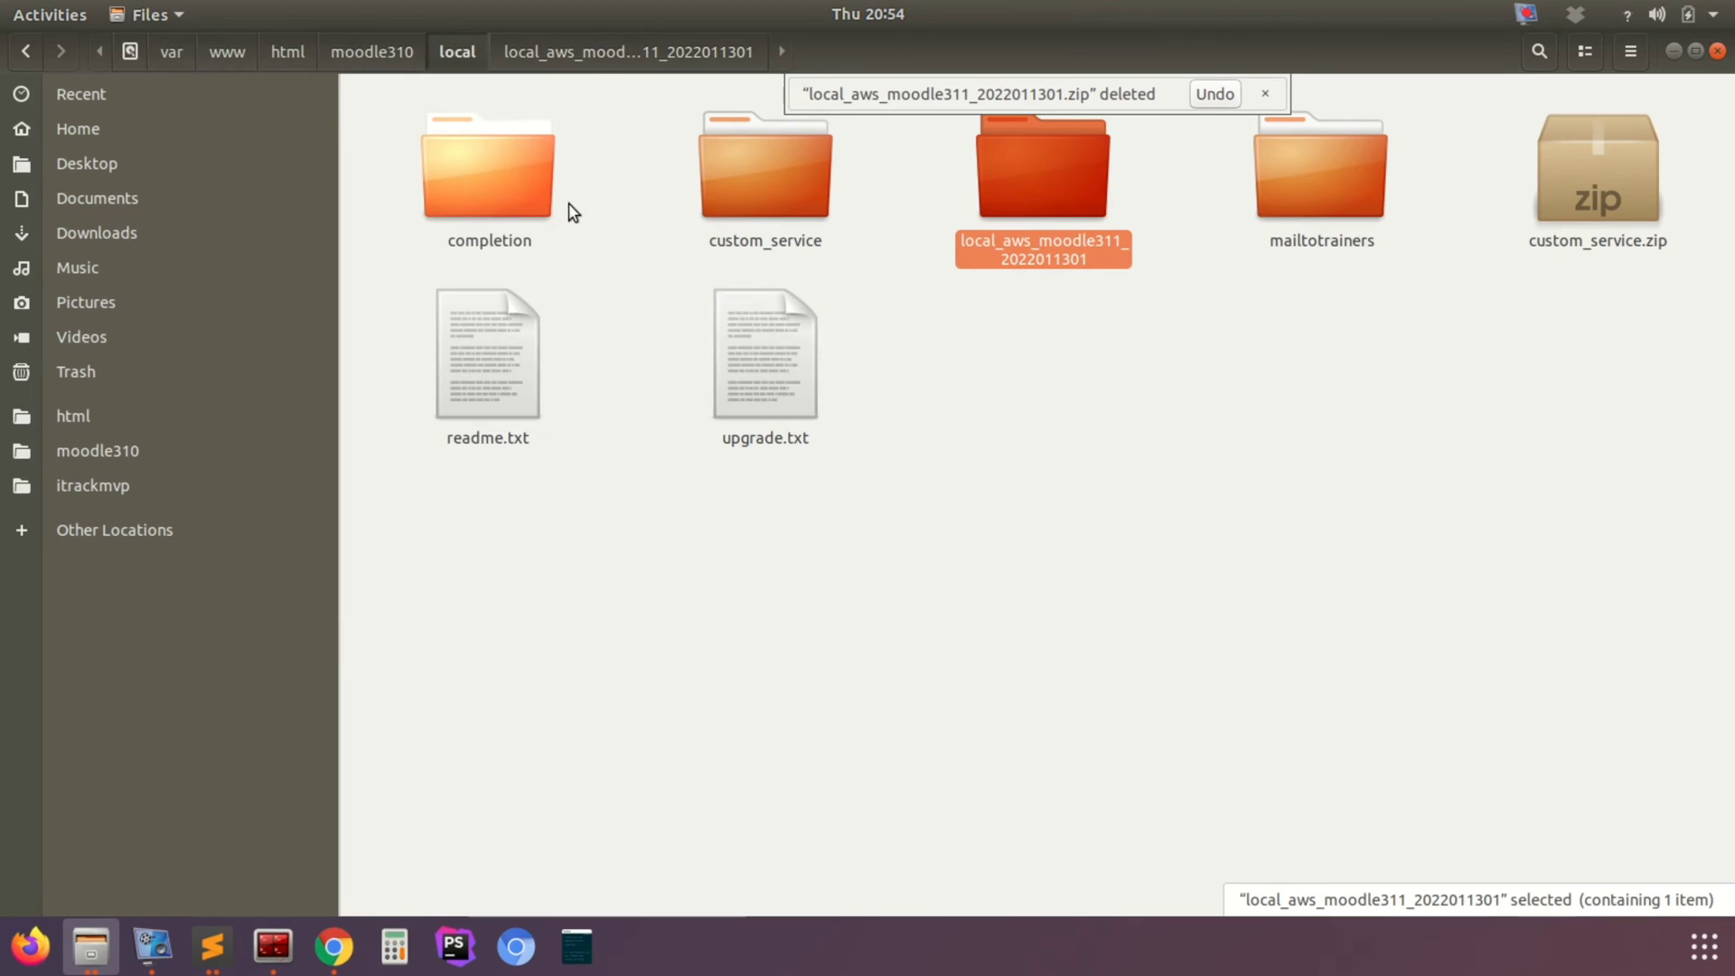
right_click(911, 613)
left_click(963, 640)
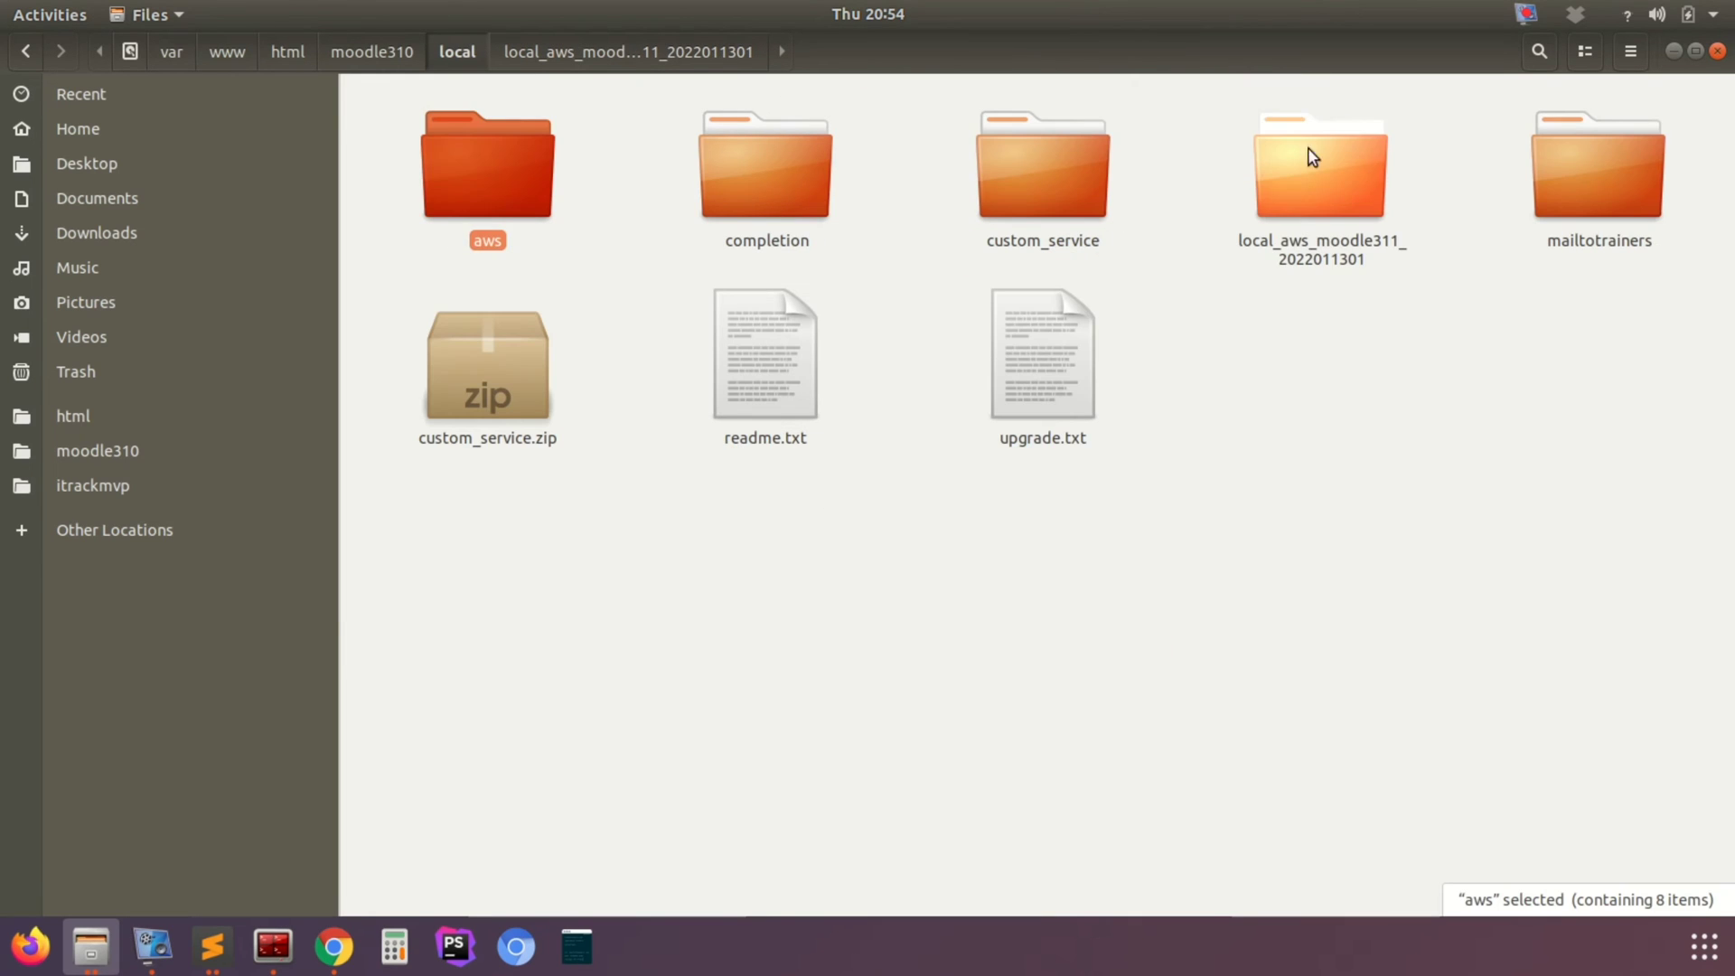
left_click(1325, 185)
key("Delete")
left_click(488, 177)
double_click(491, 181)
key("alt+Left")
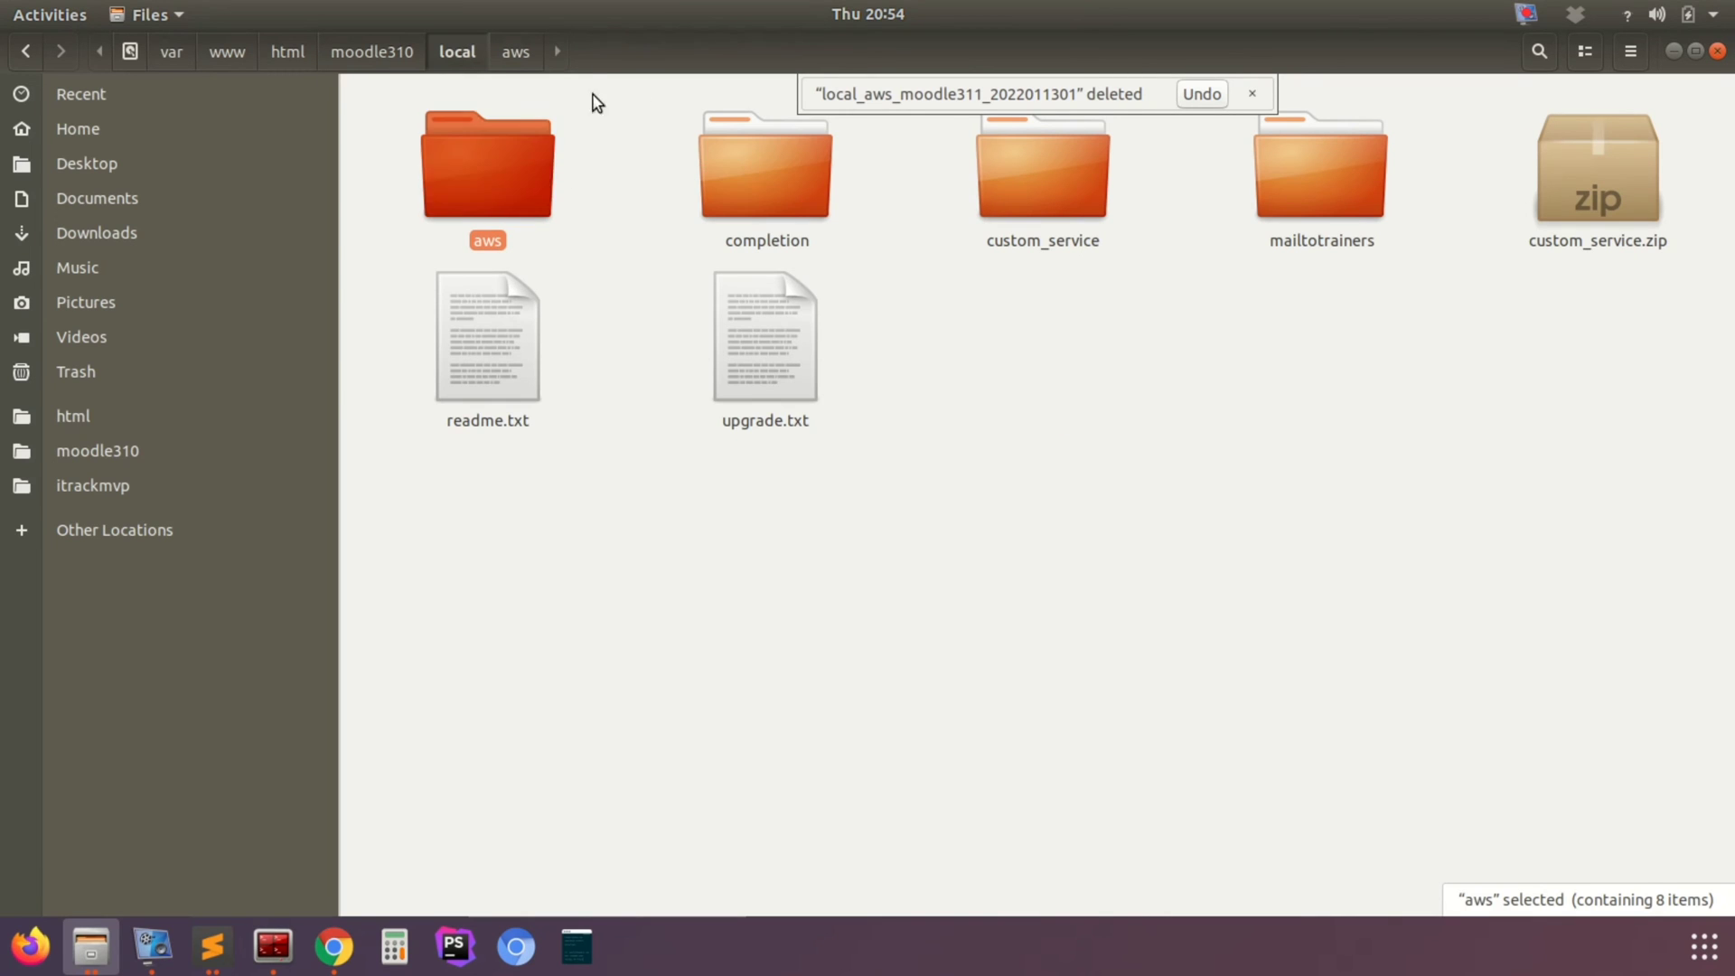
Step: Confirm s3bucket in moodle310/repository via a new tab, then return to the Moodle site
right_click(400, 50)
left_click(452, 59)
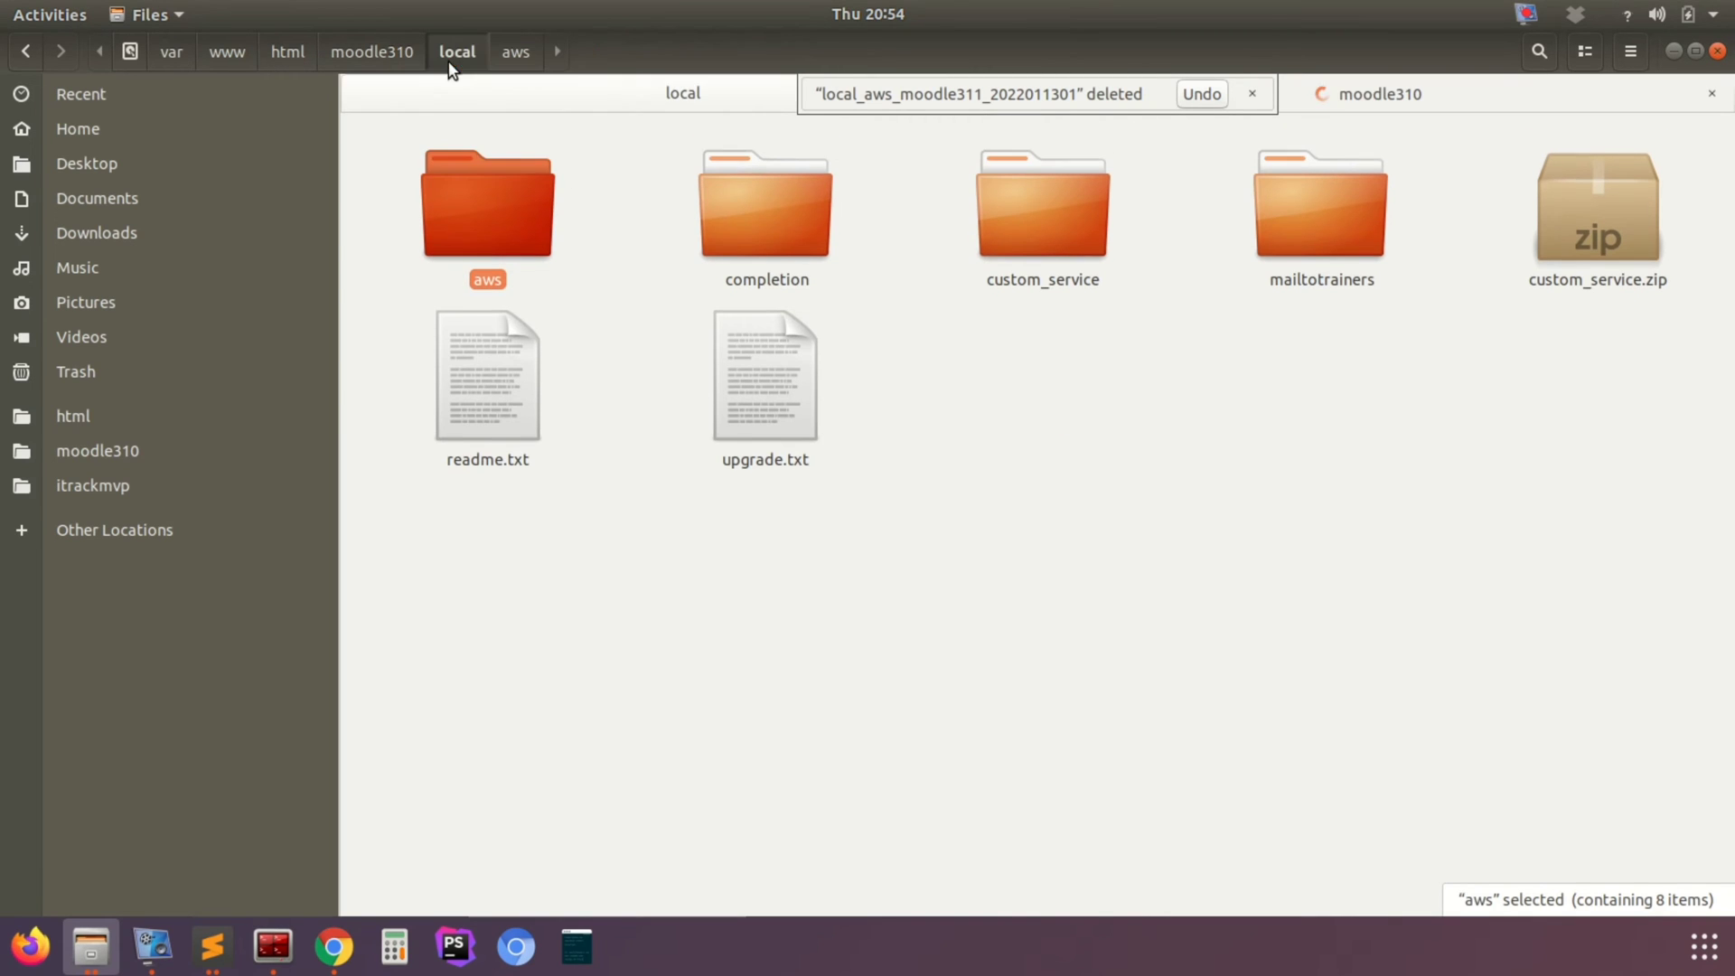
left_click(1344, 90)
type("repo")
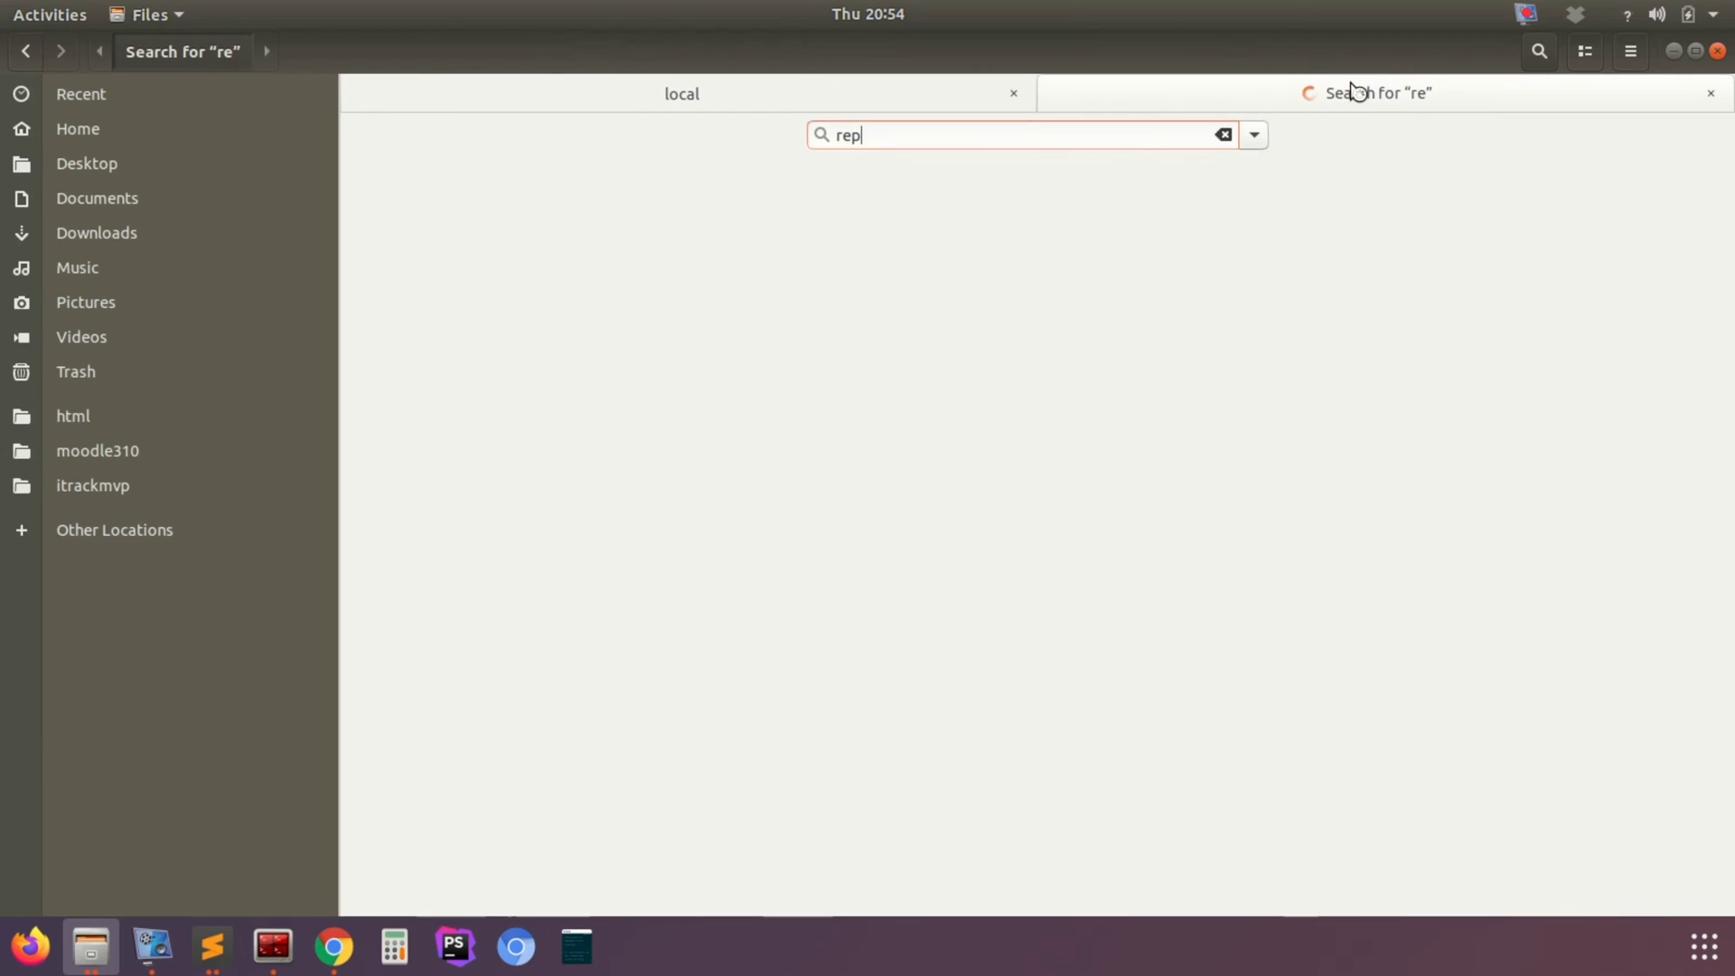
double_click(727, 273)
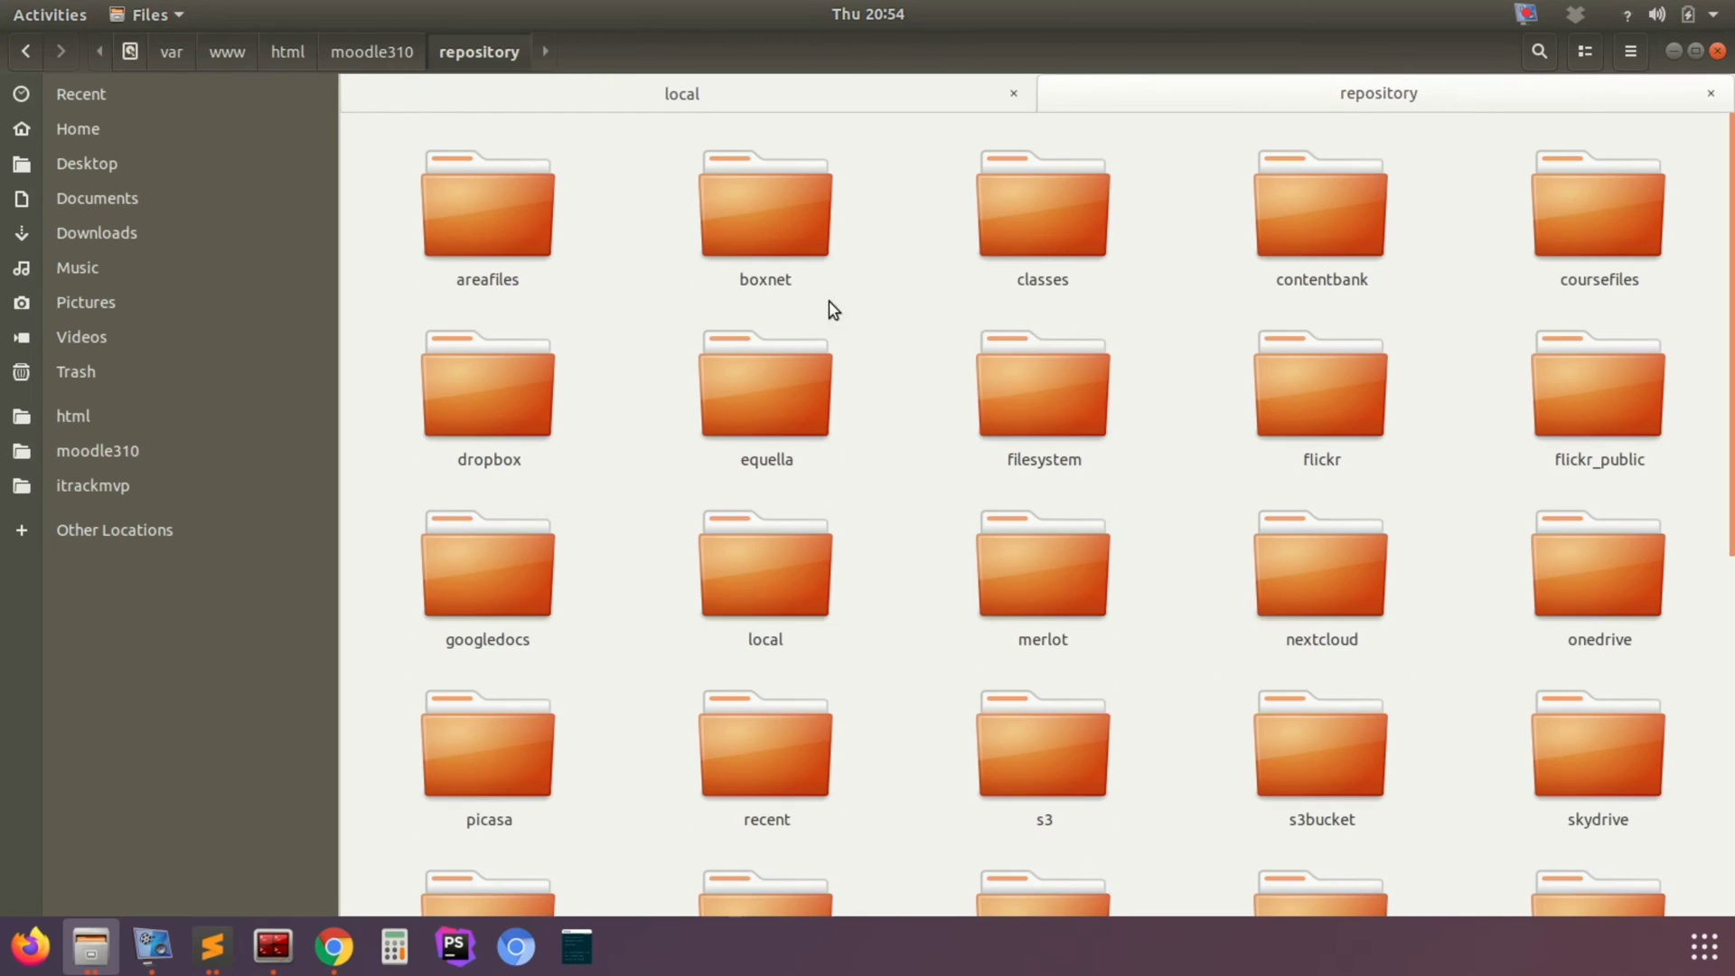
scroll(1101, 329, "down", 3)
left_click(1324, 517)
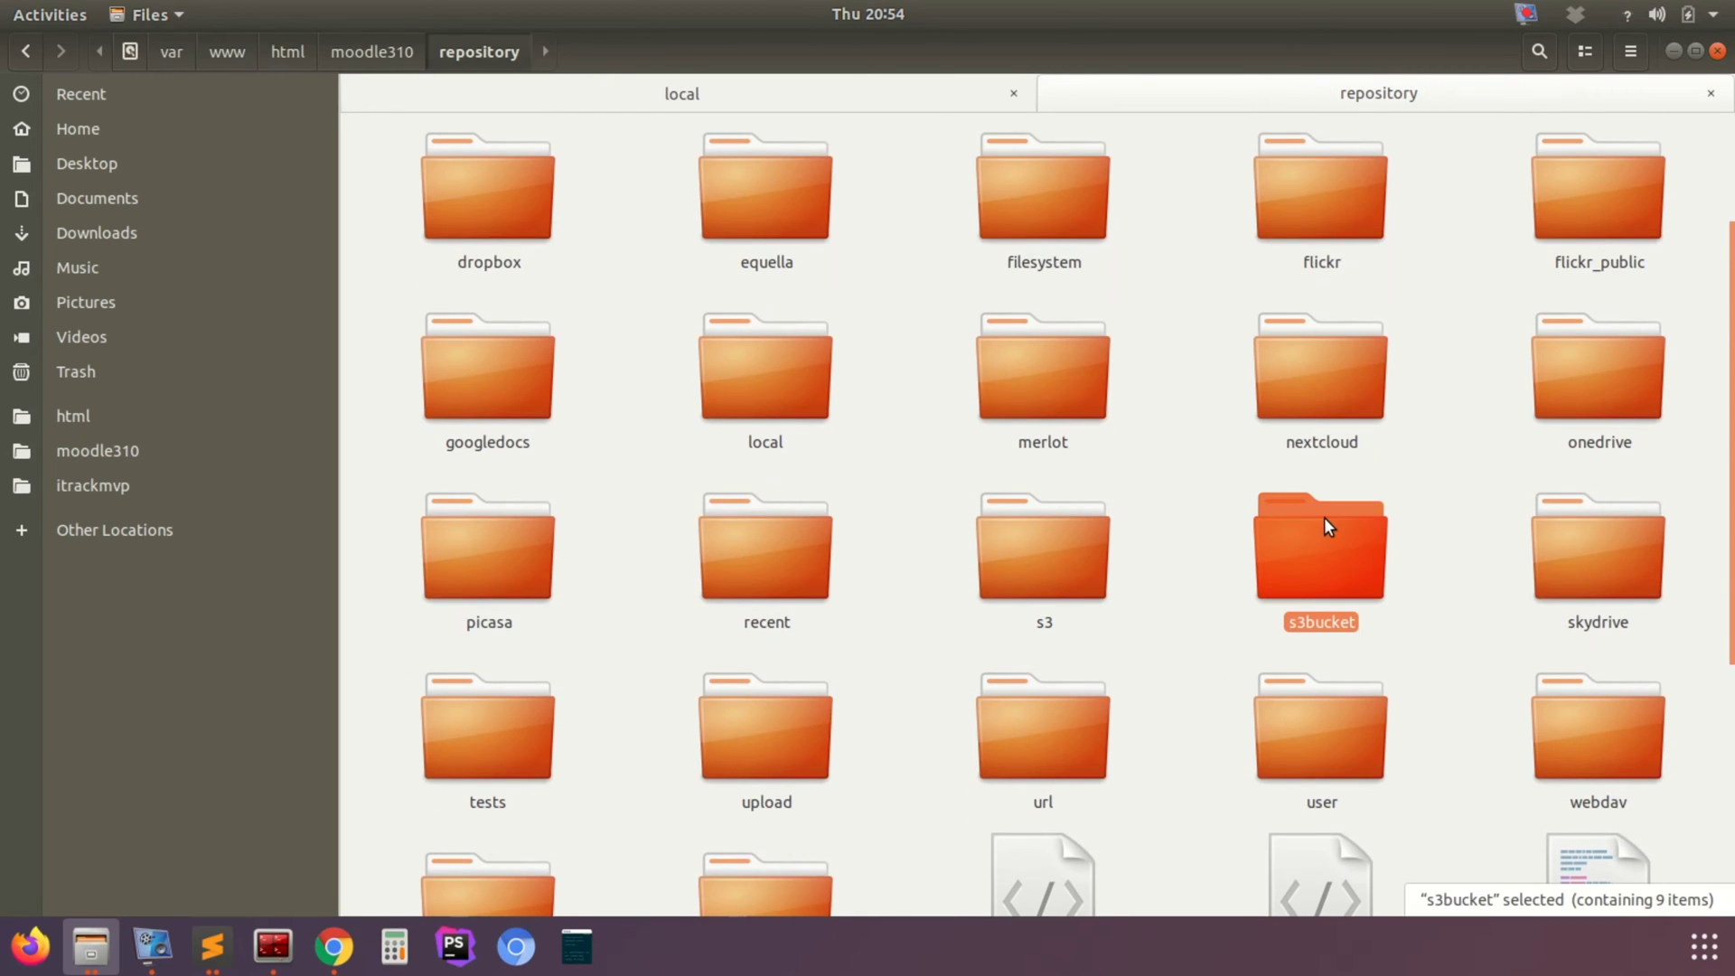
left_click(333, 946)
left_click(345, 62)
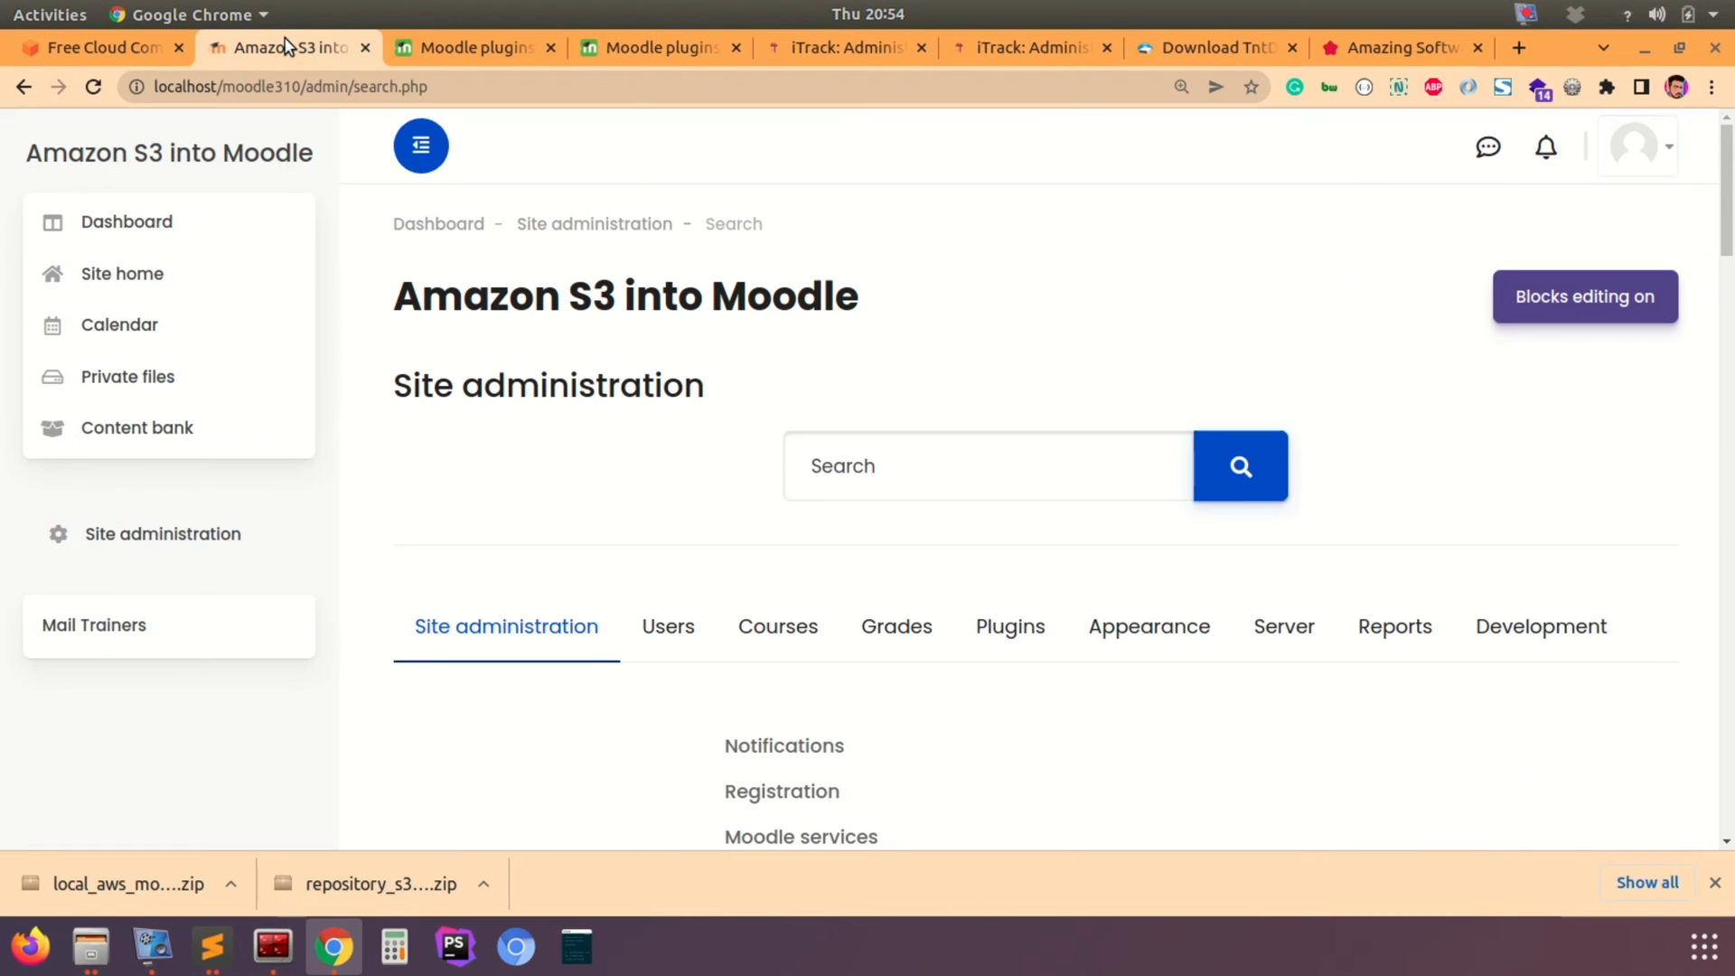
Step: Run Moodle's database upgrade from Site administration, installing repository_s3bucket and local_aws successfully
left_click(126, 540)
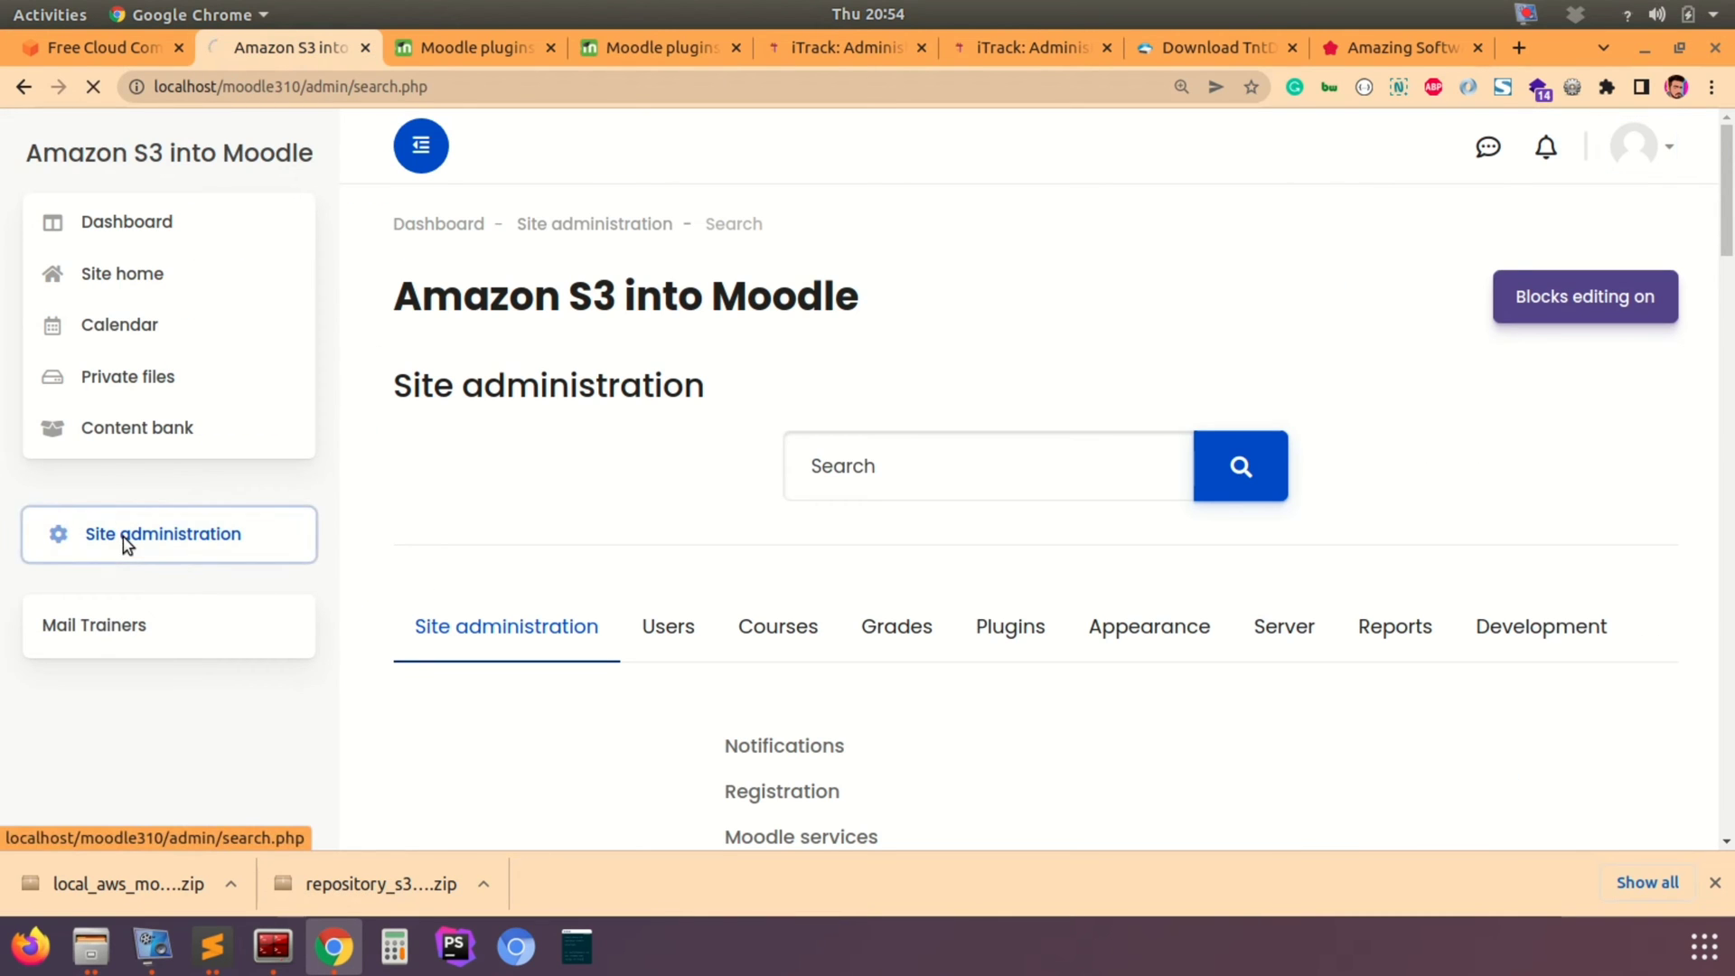
left_click(1714, 882)
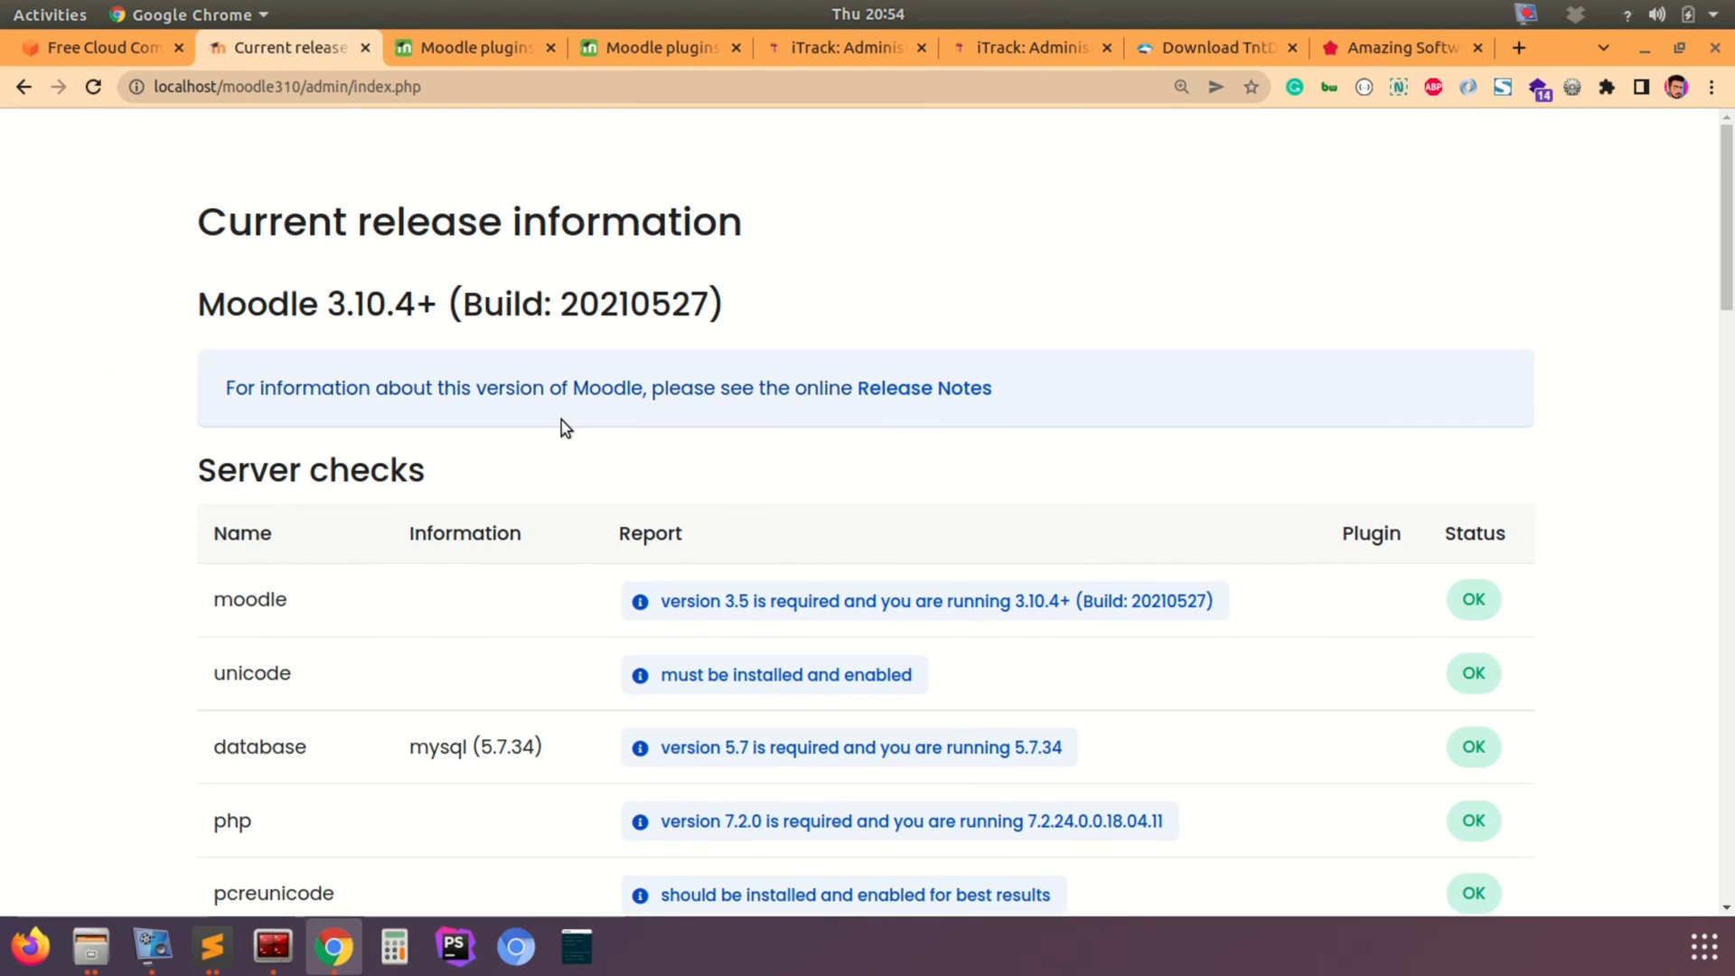
scroll(561, 420, "down", 10)
scroll(561, 420, "down", 10)
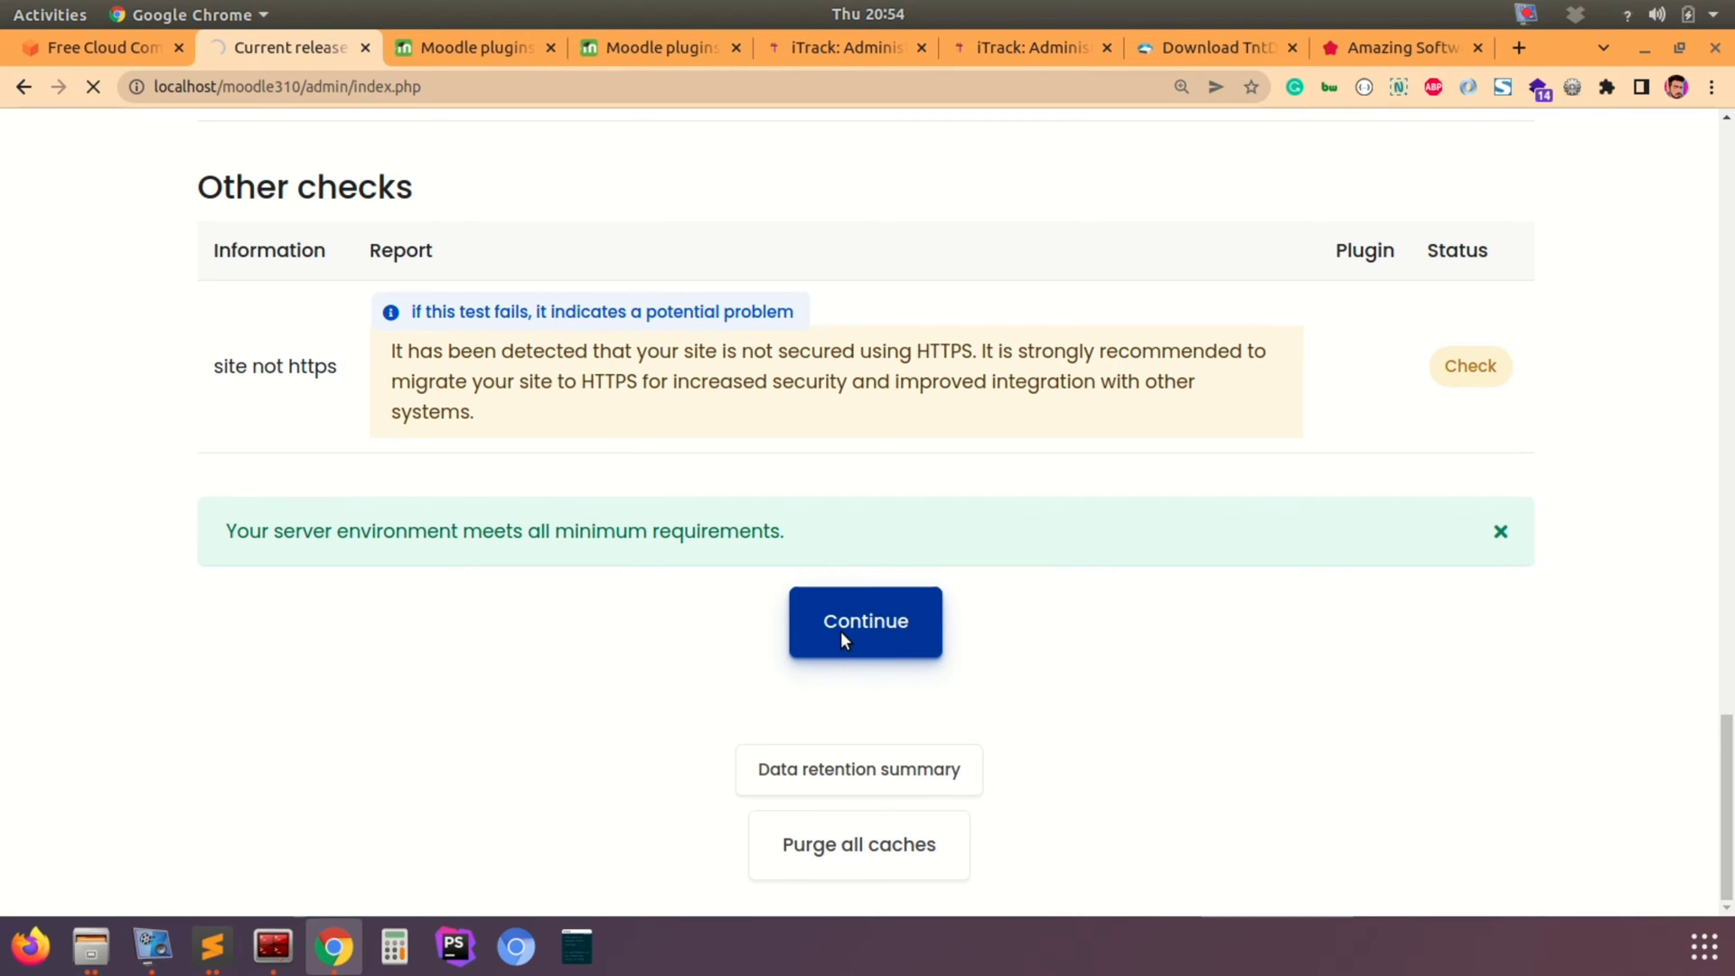
scroll(840, 636, "down", 5)
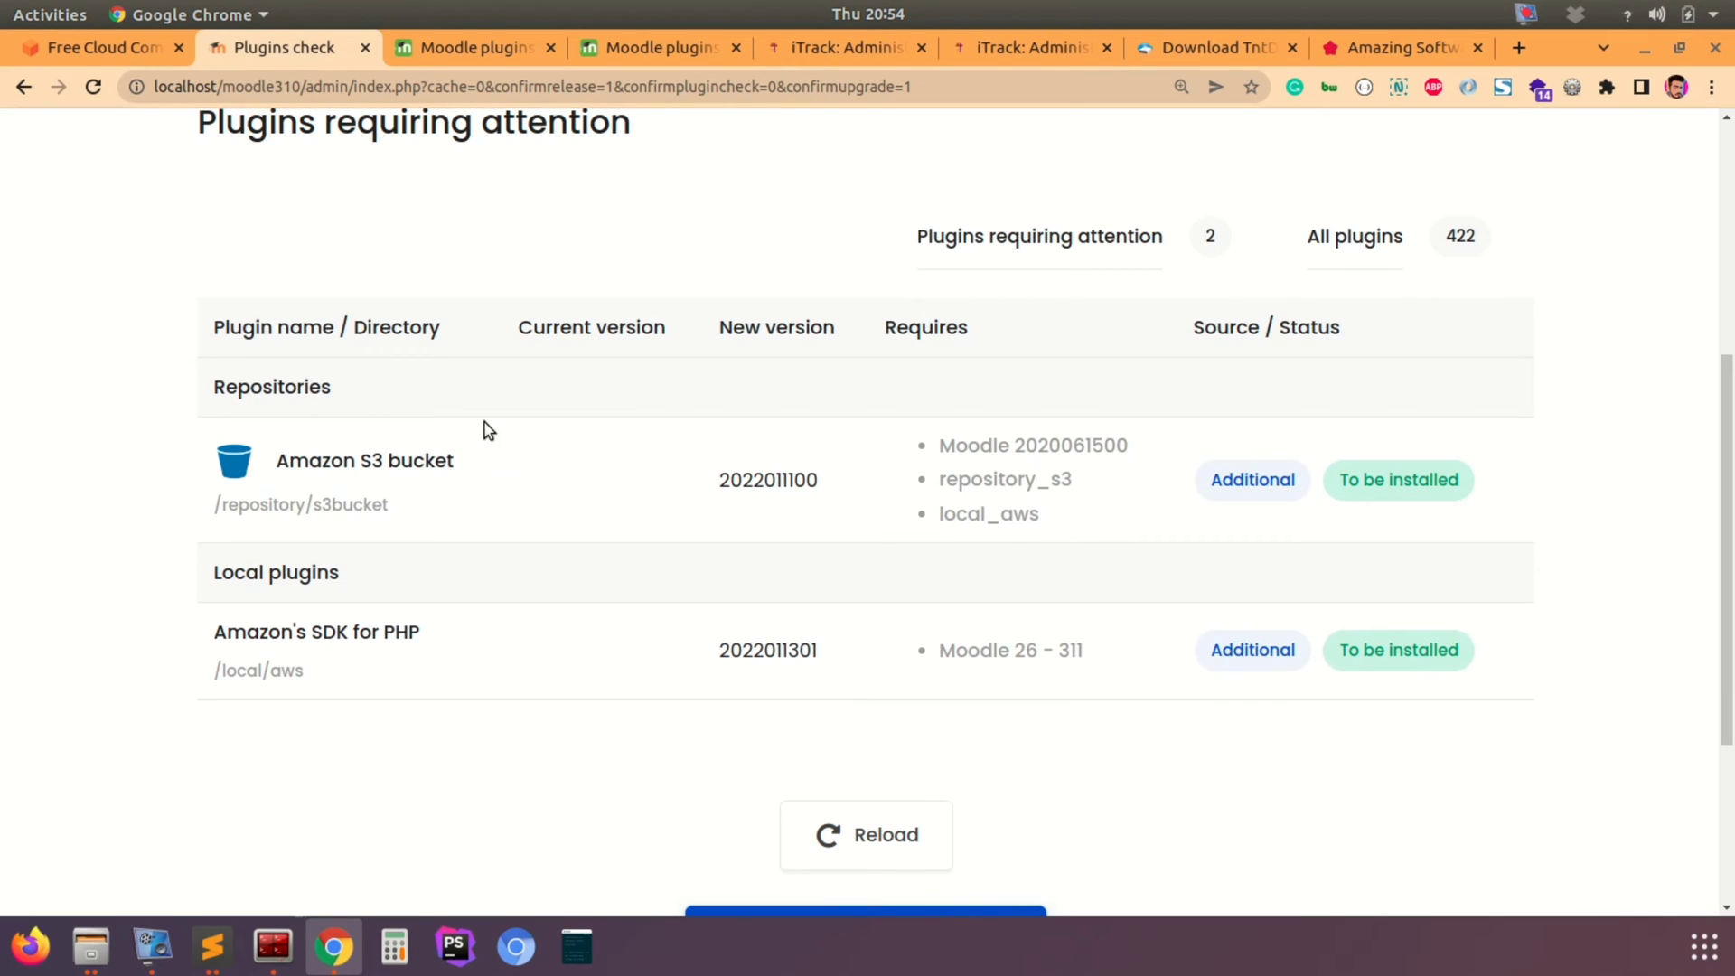
scroll(903, 581, "down", 4)
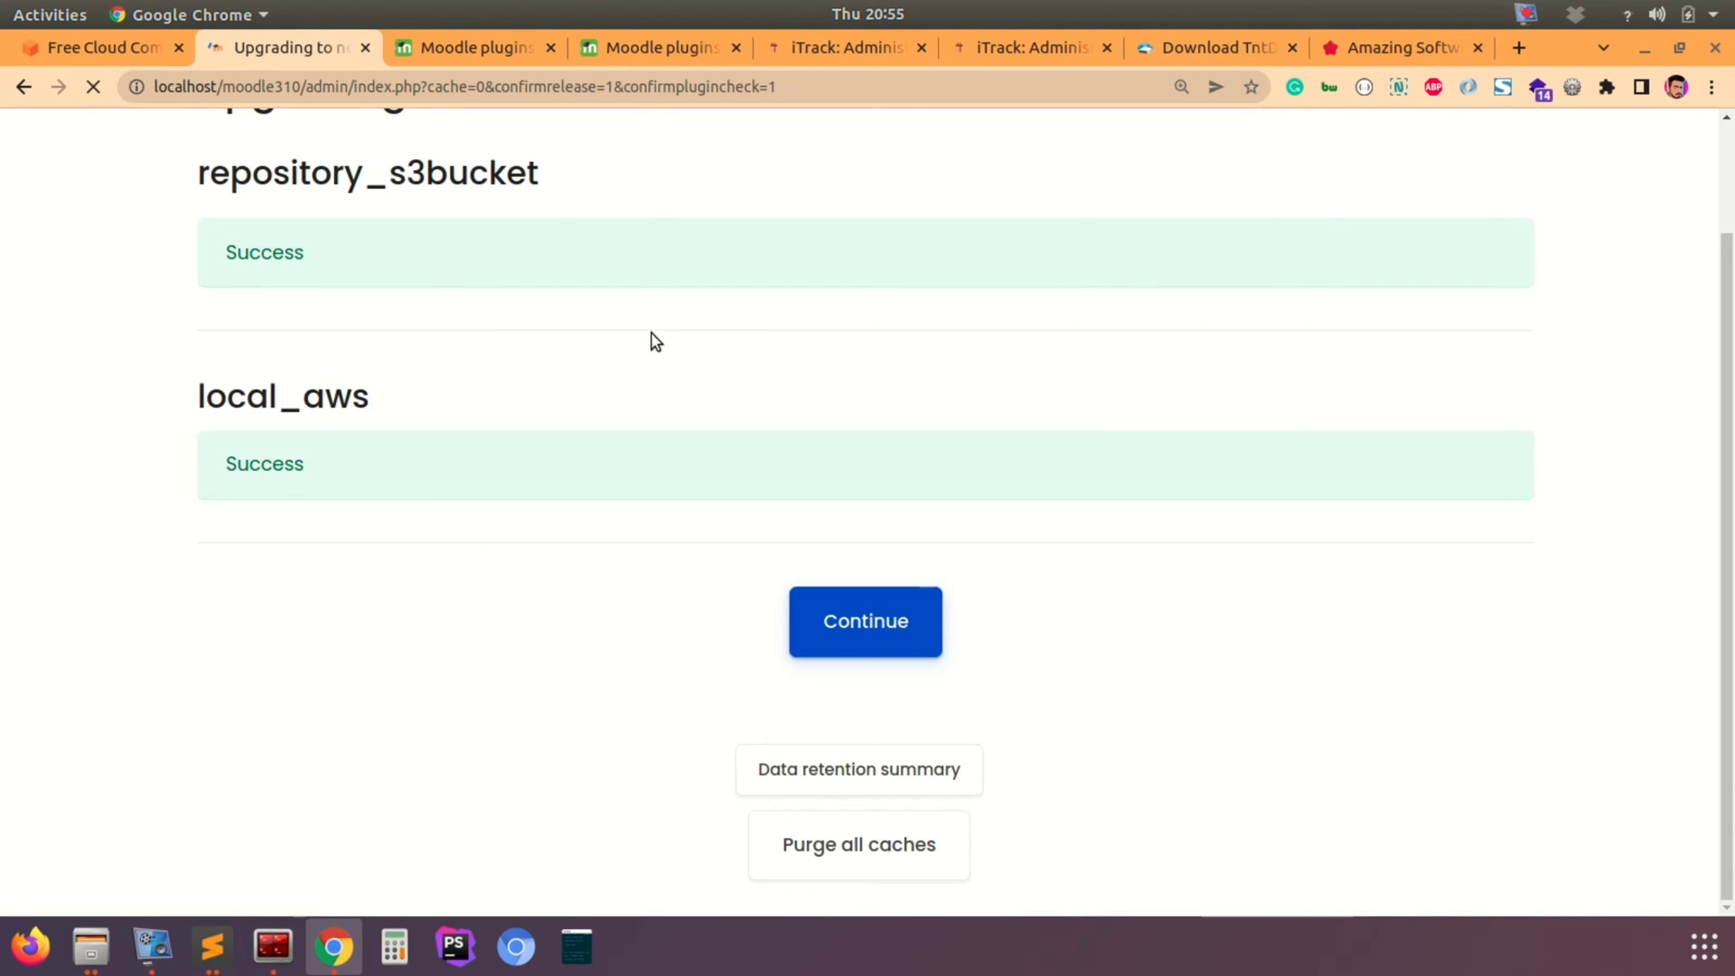
scroll(650, 340, "up", 3)
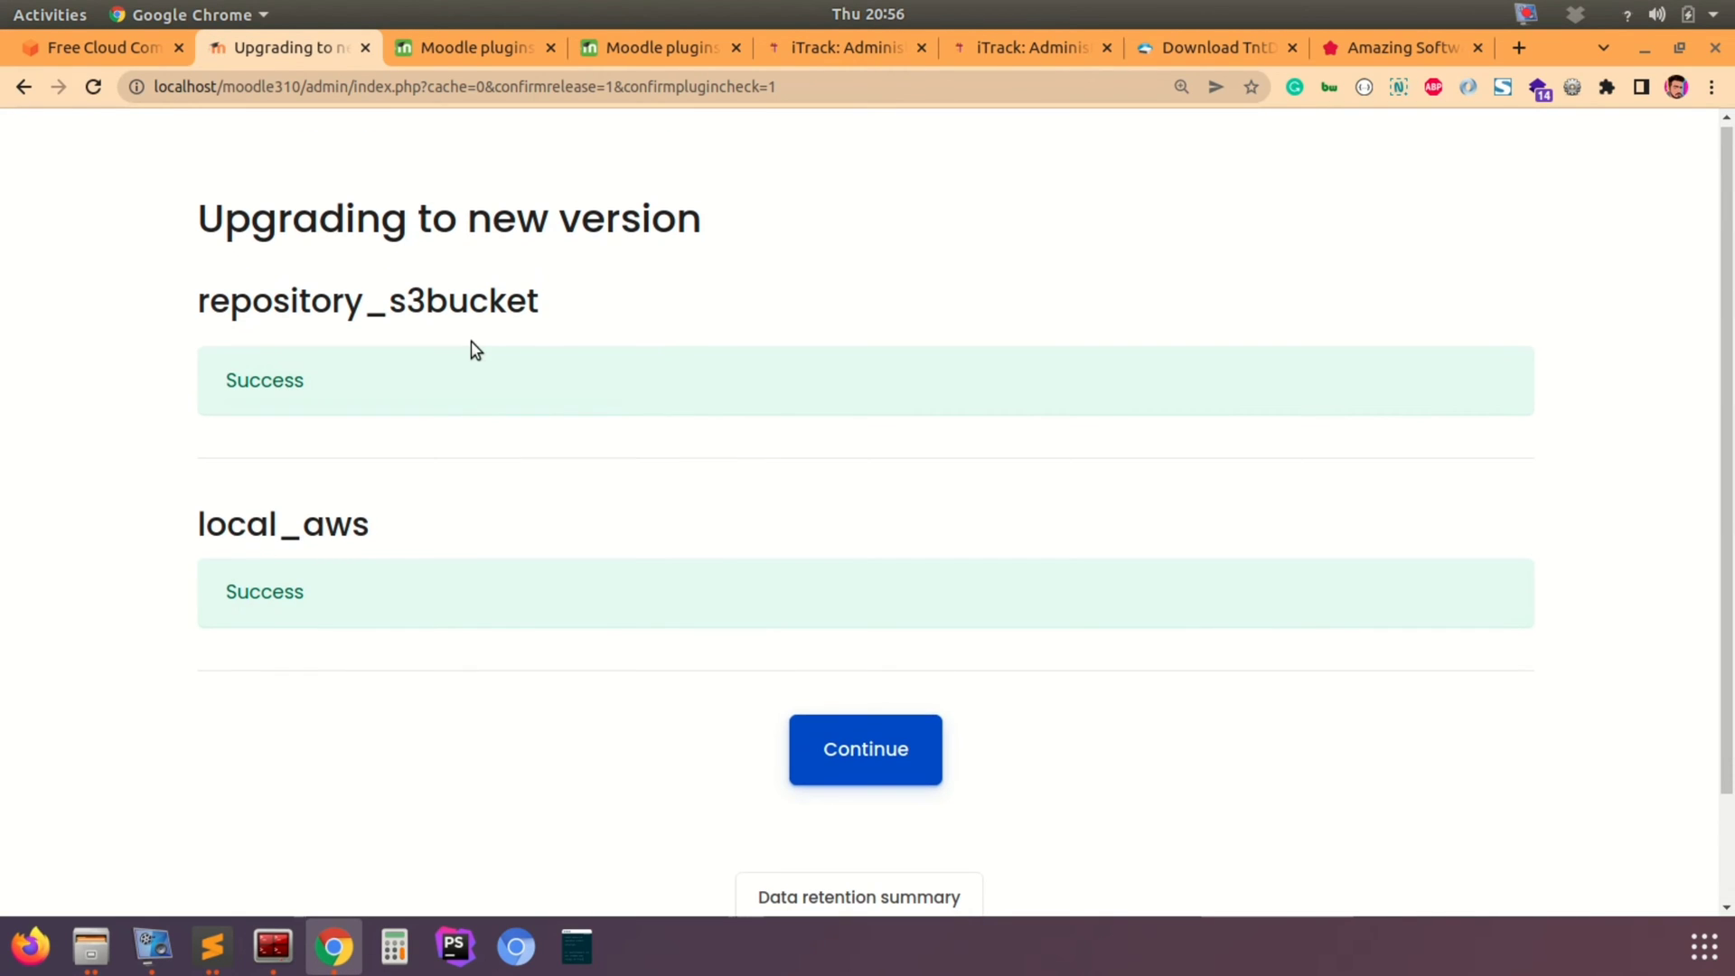
left_click(862, 748)
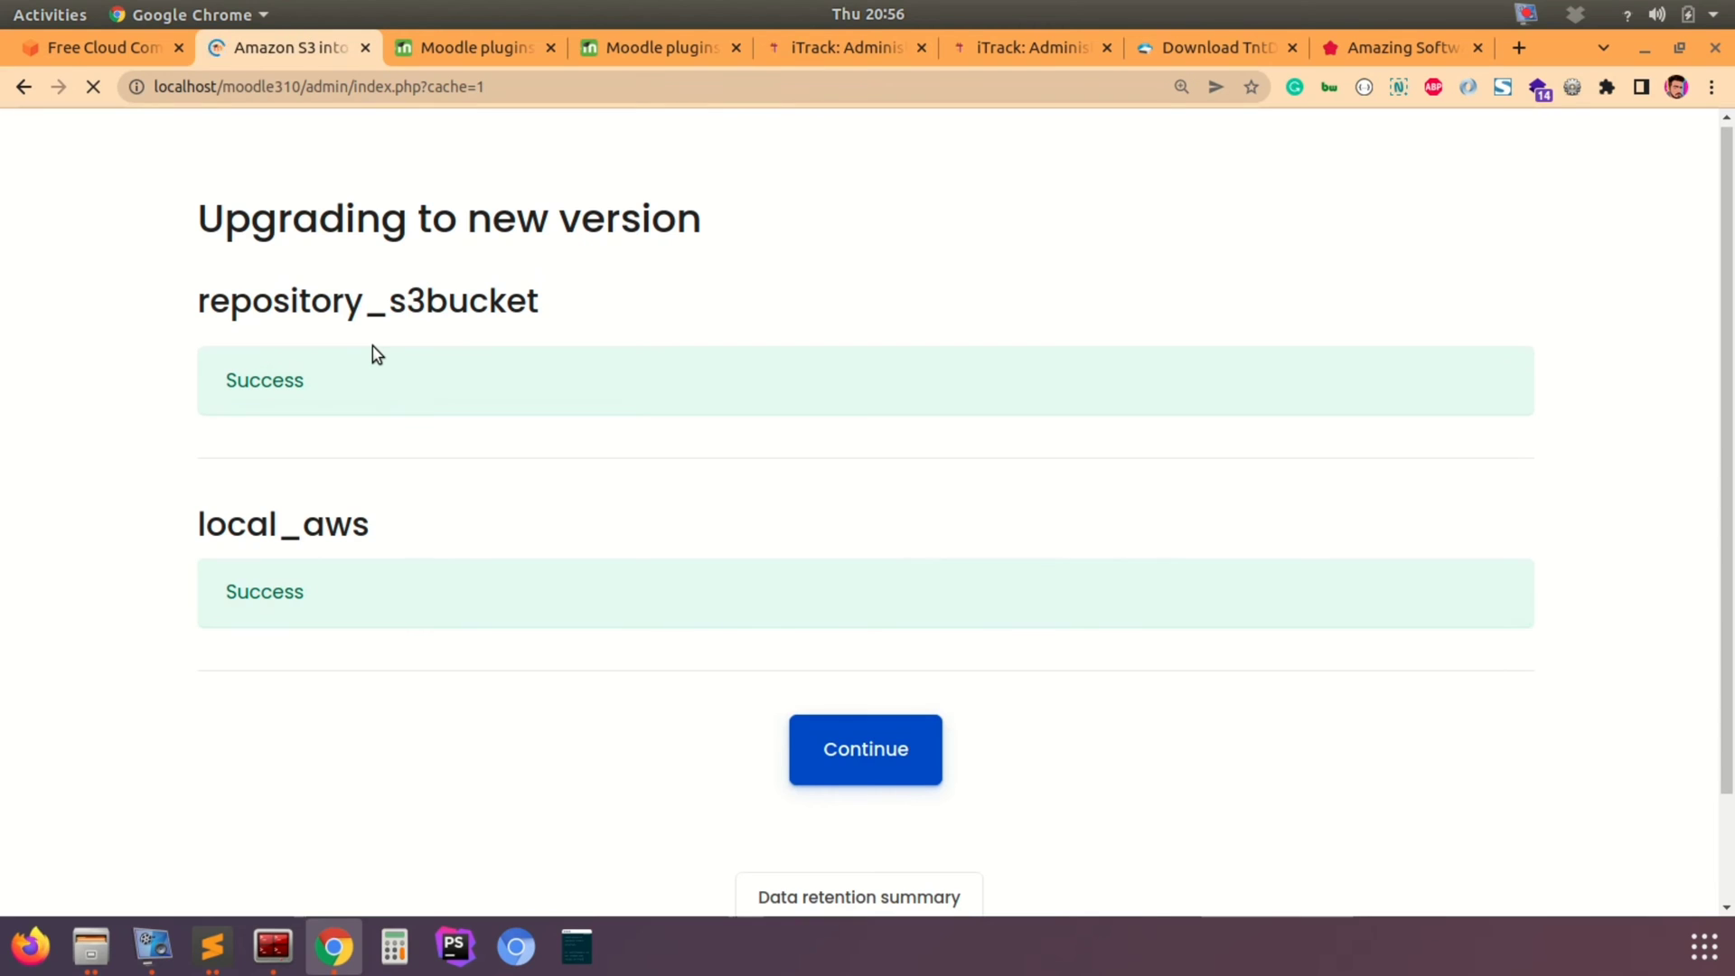
left_click(127, 535)
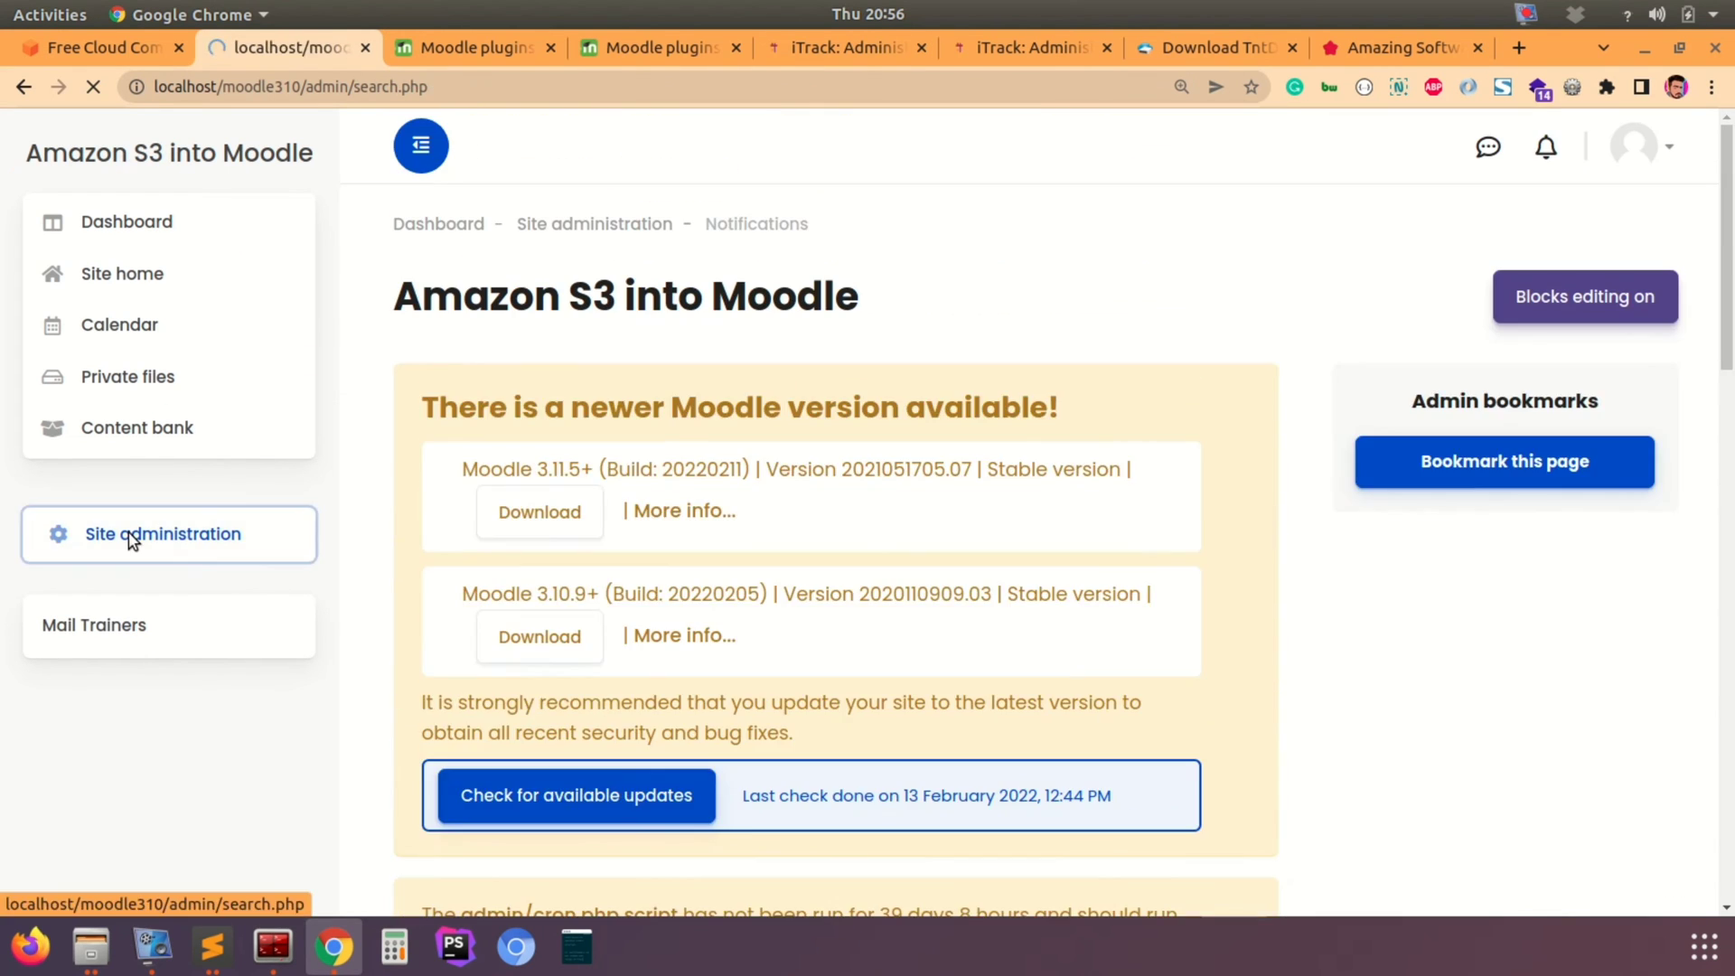
Step: Open Moodle's Manage repositories page from the Plugins administration links
scroll(1006, 456, "down", 2)
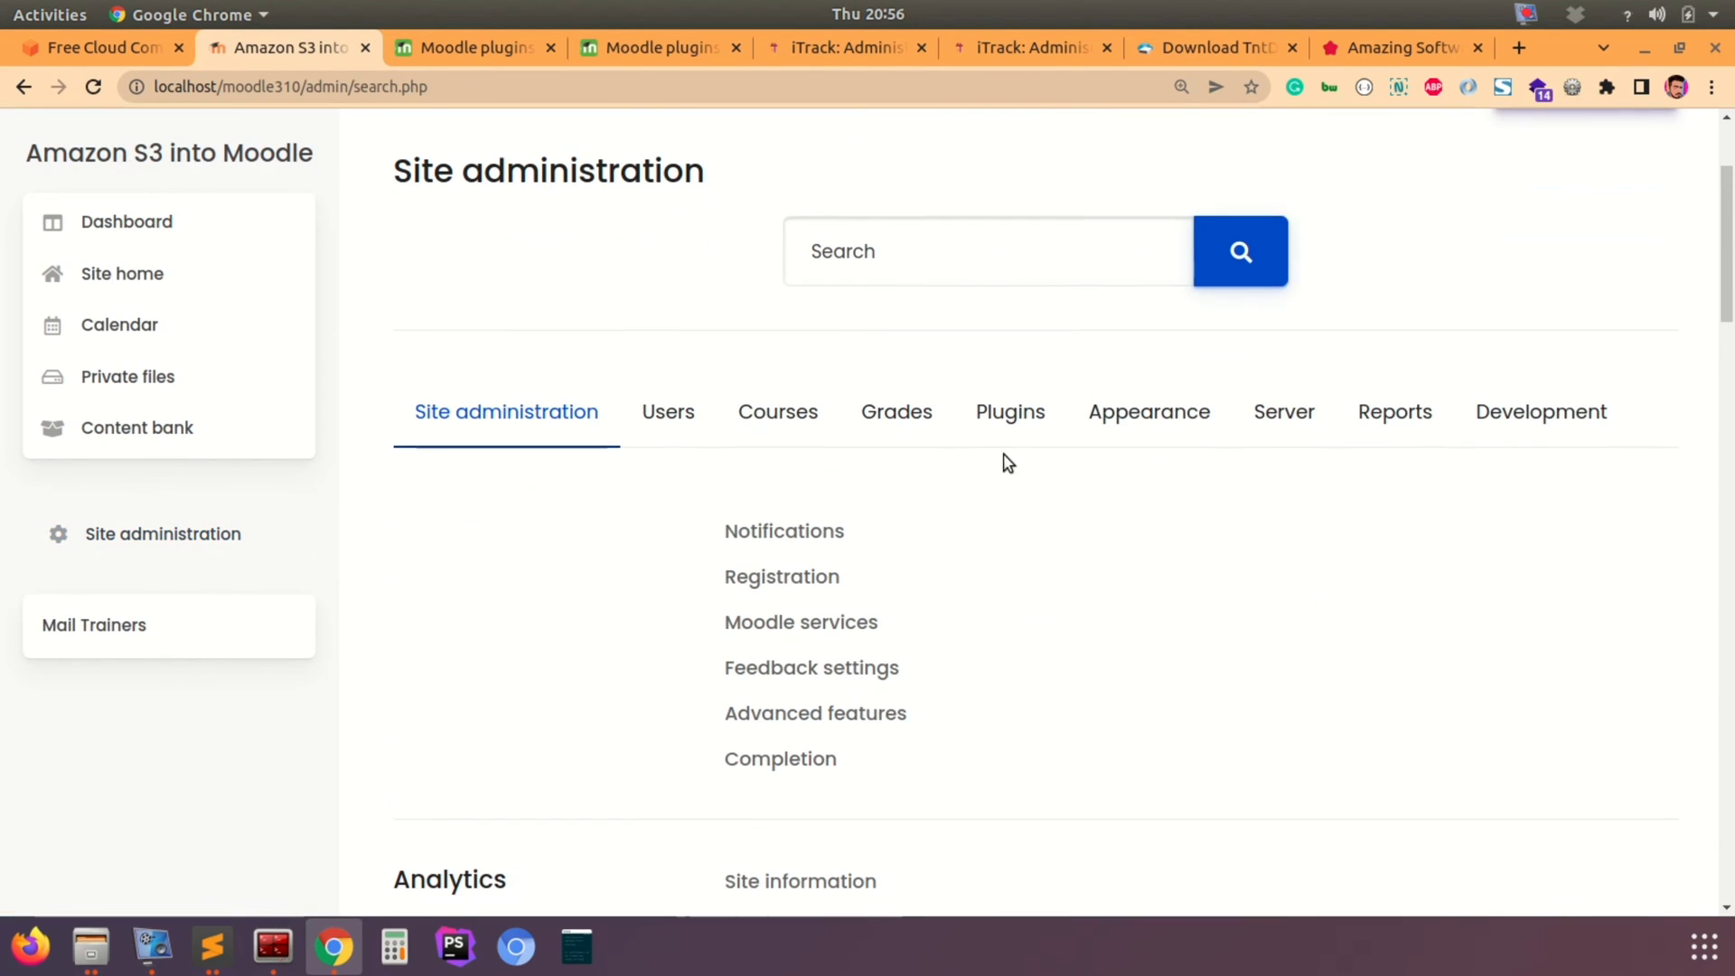
left_click(1027, 416)
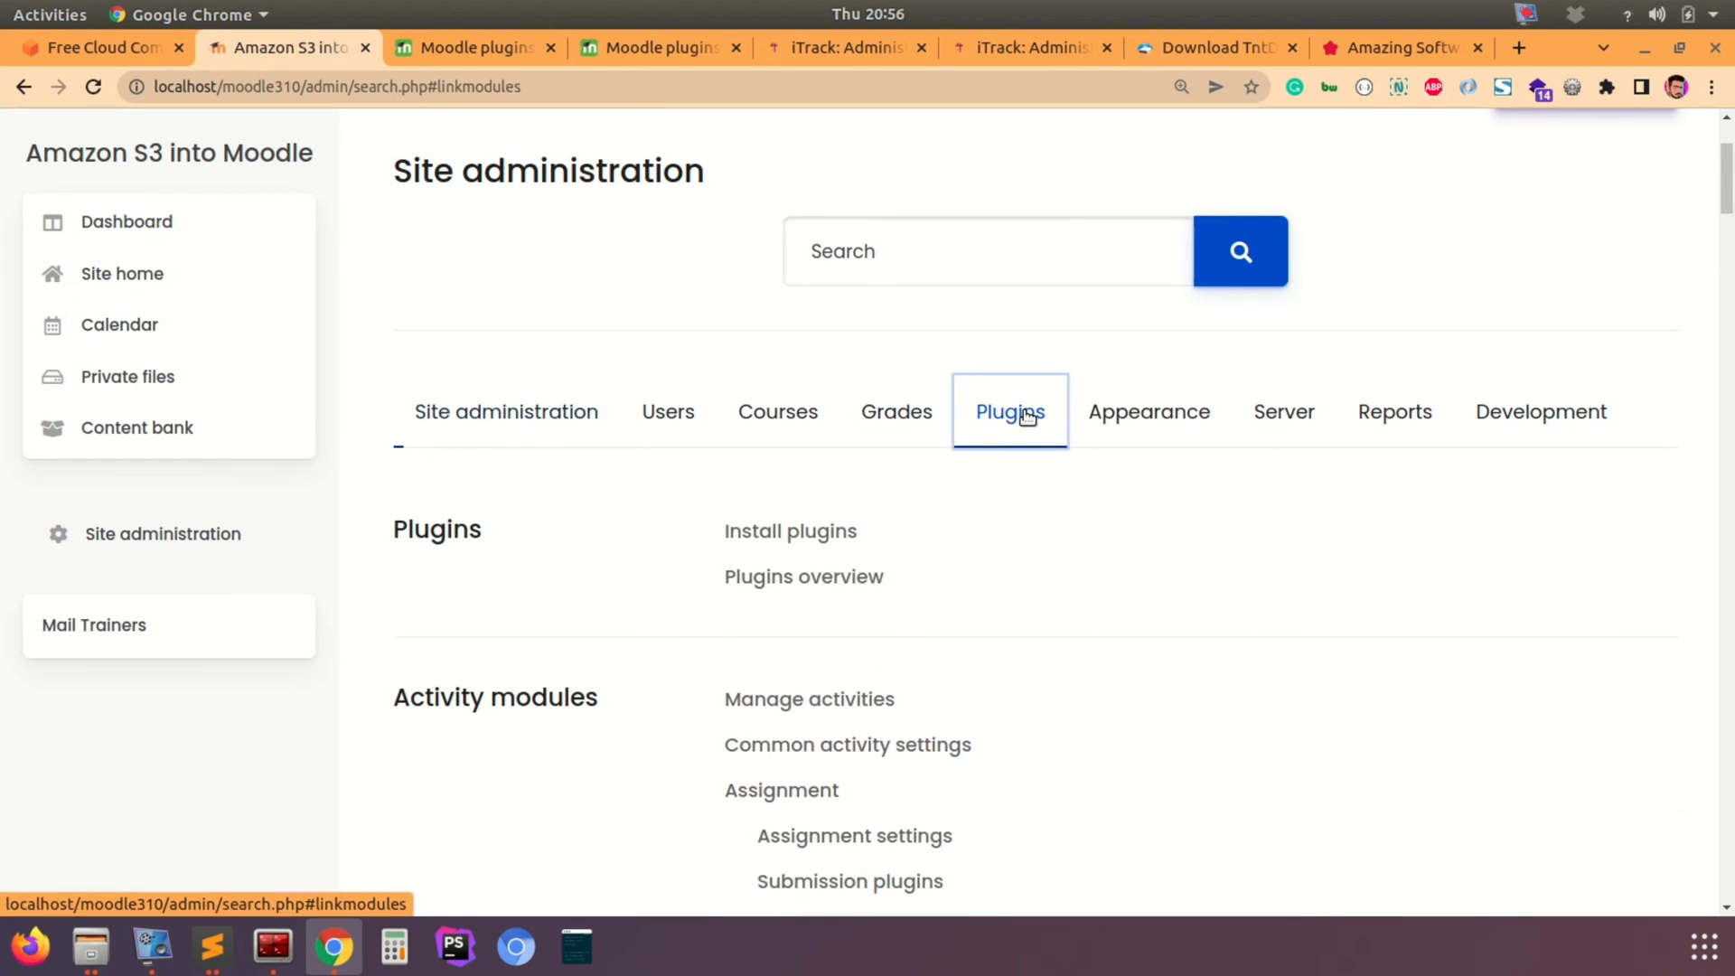
scroll(665, 492, "down", 15)
scroll(665, 492, "down", 15)
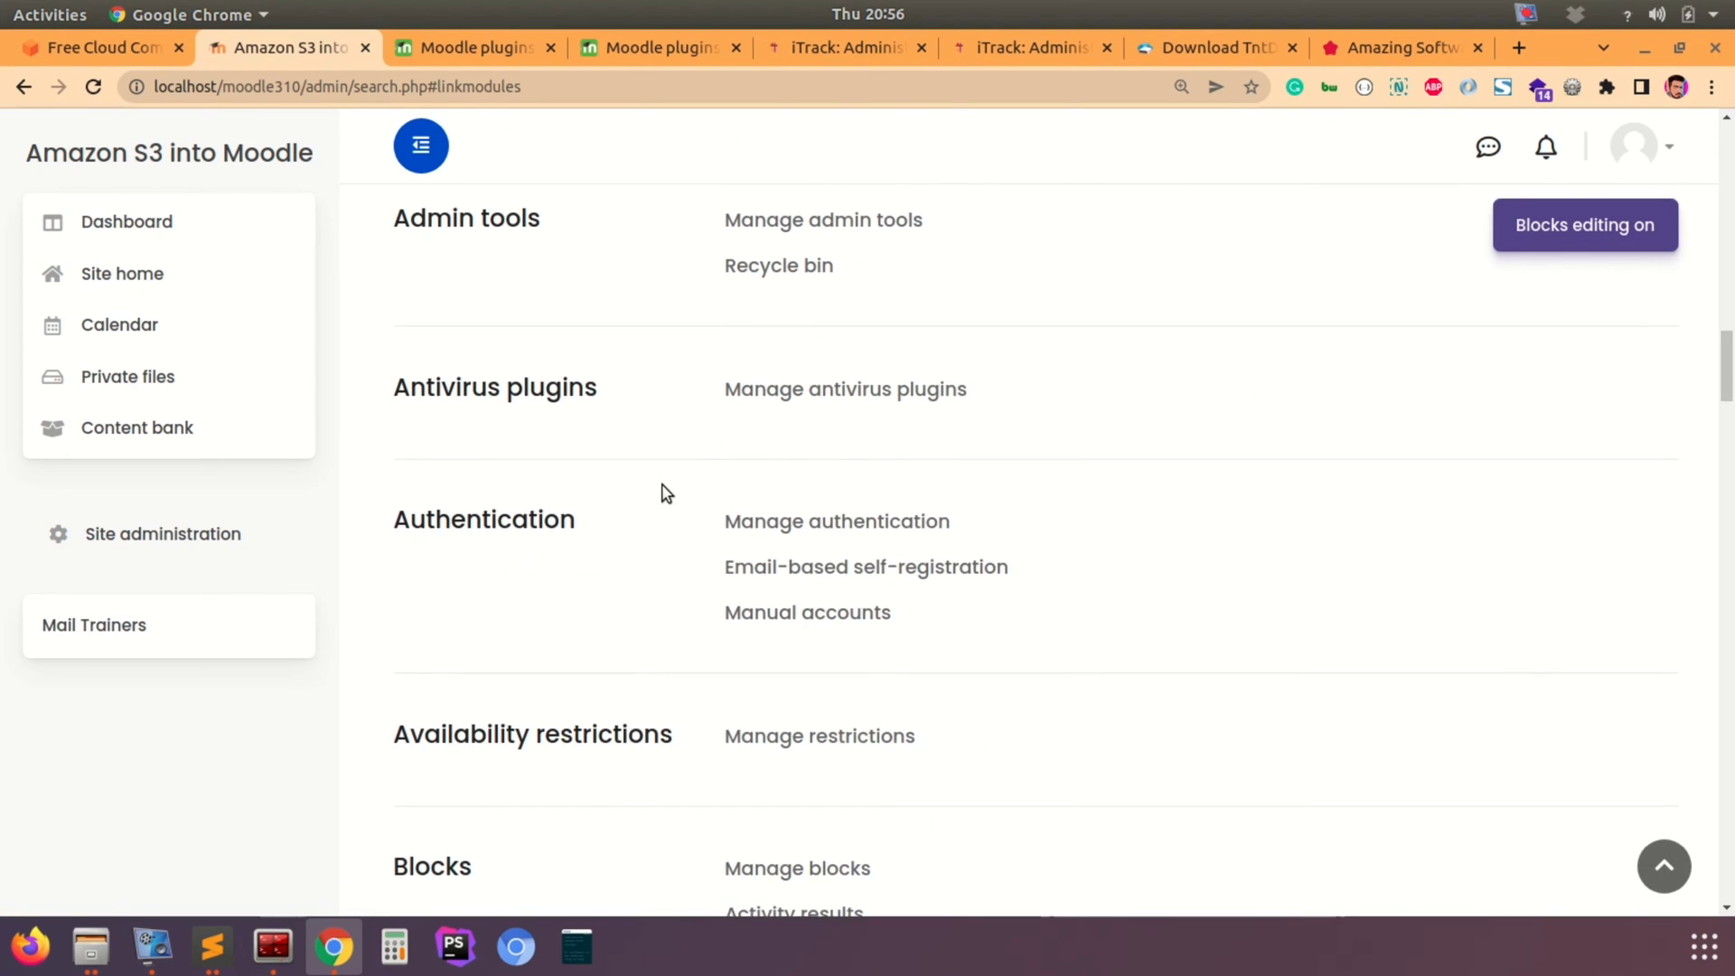
scroll(666, 492, "down", 20)
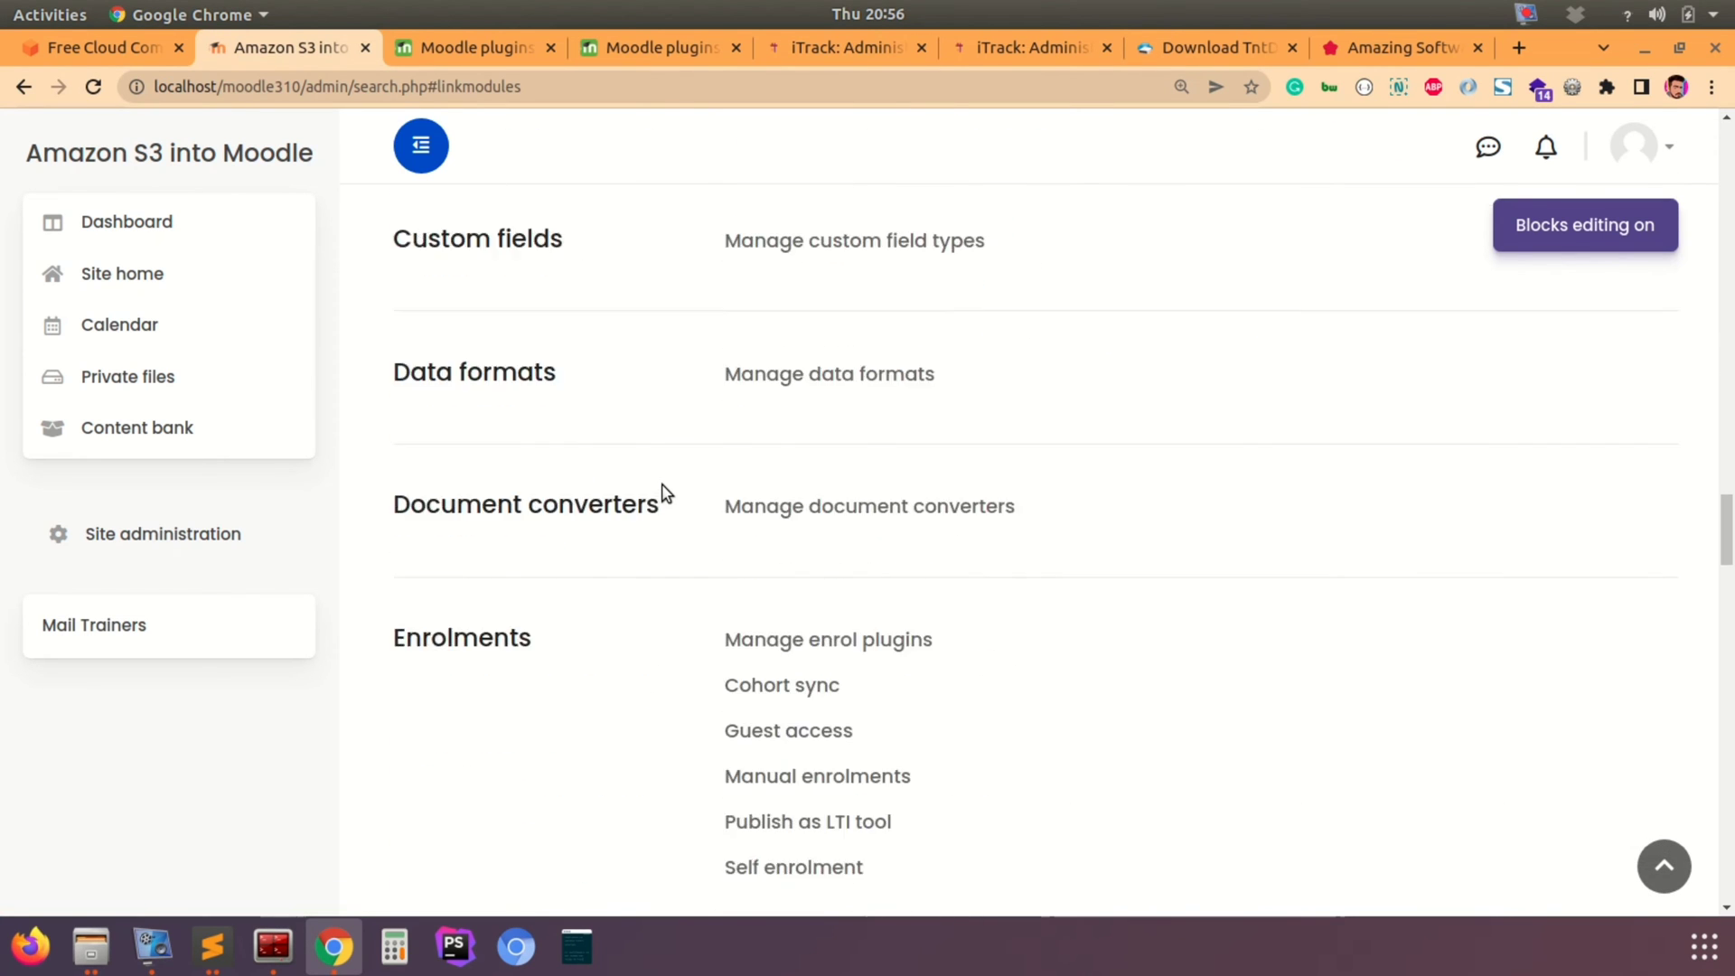
scroll(666, 492, "down", 10)
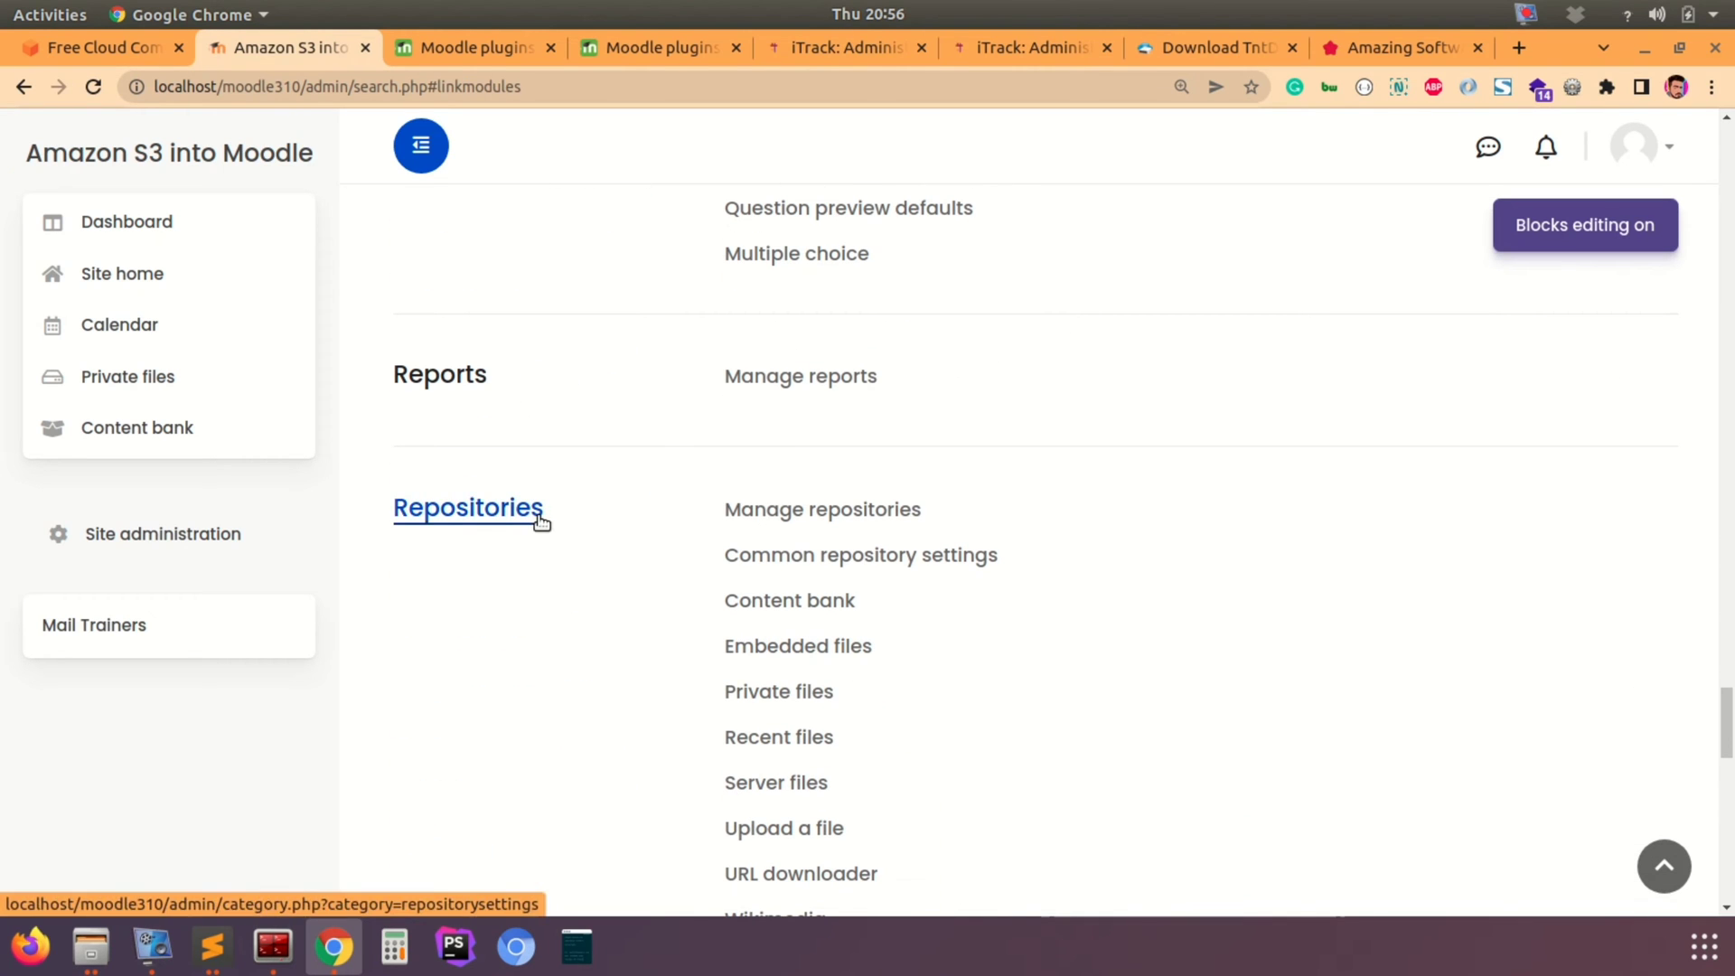
scroll(554, 521, "down", 3)
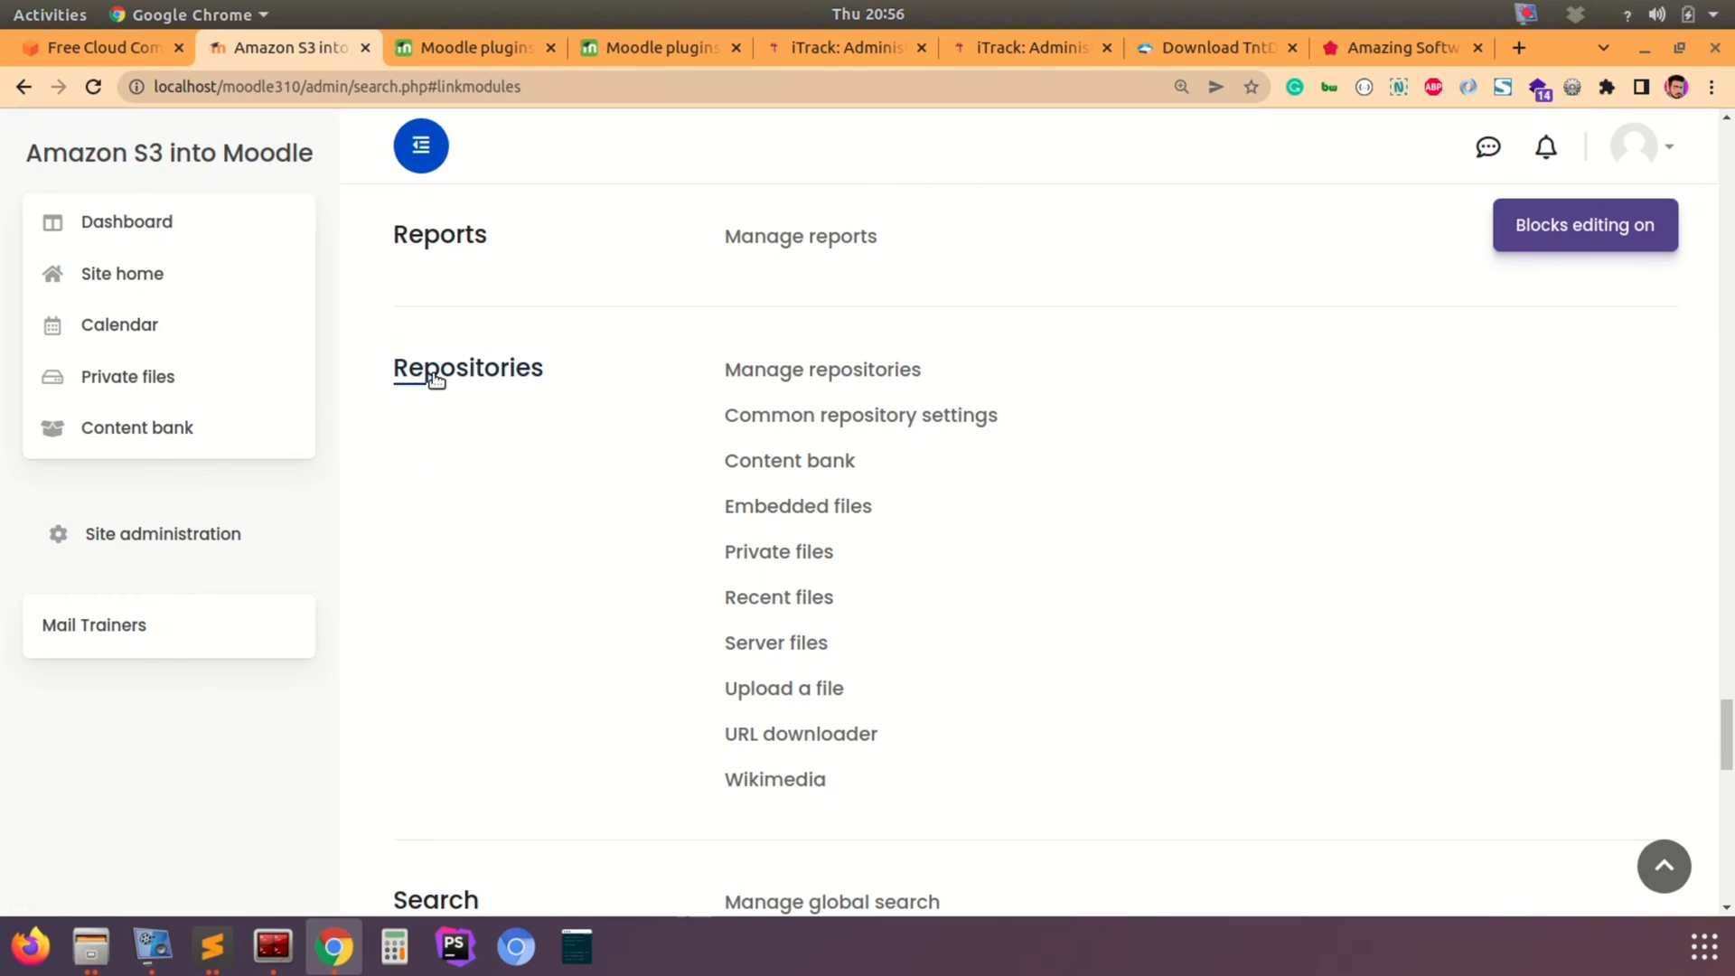
left_click(824, 380)
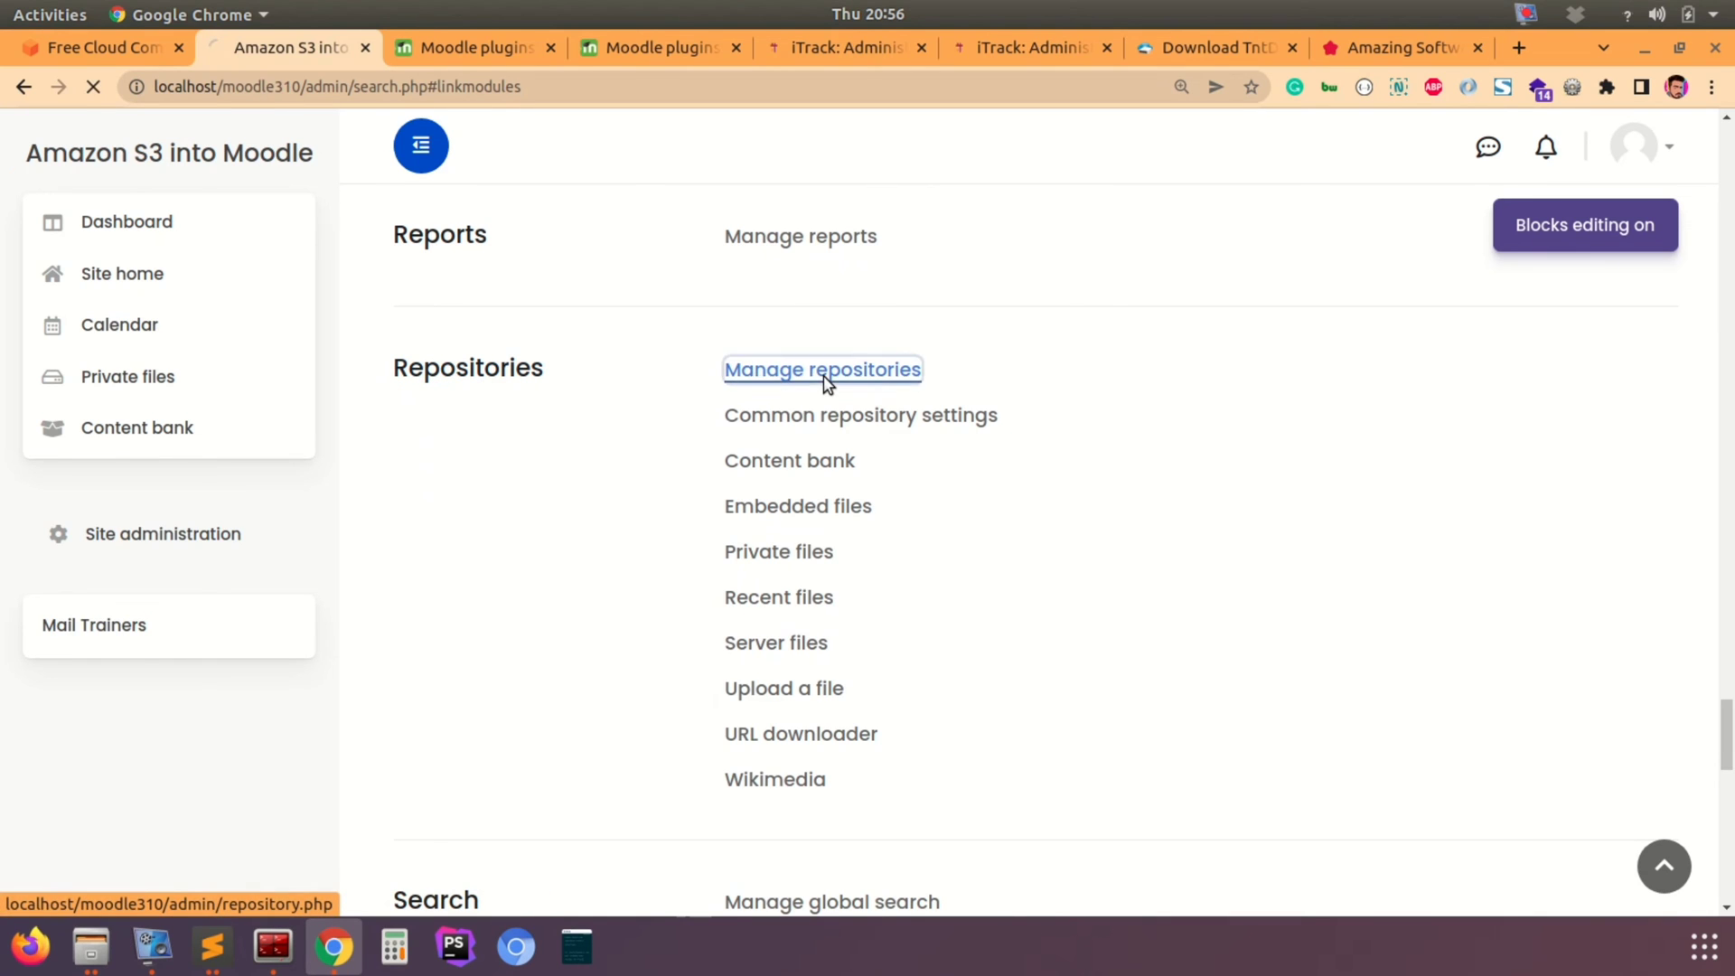
Step: Locate the Disabled Amazon S3 bucket repository row and open its availability choices
scroll(825, 381, "down", 12)
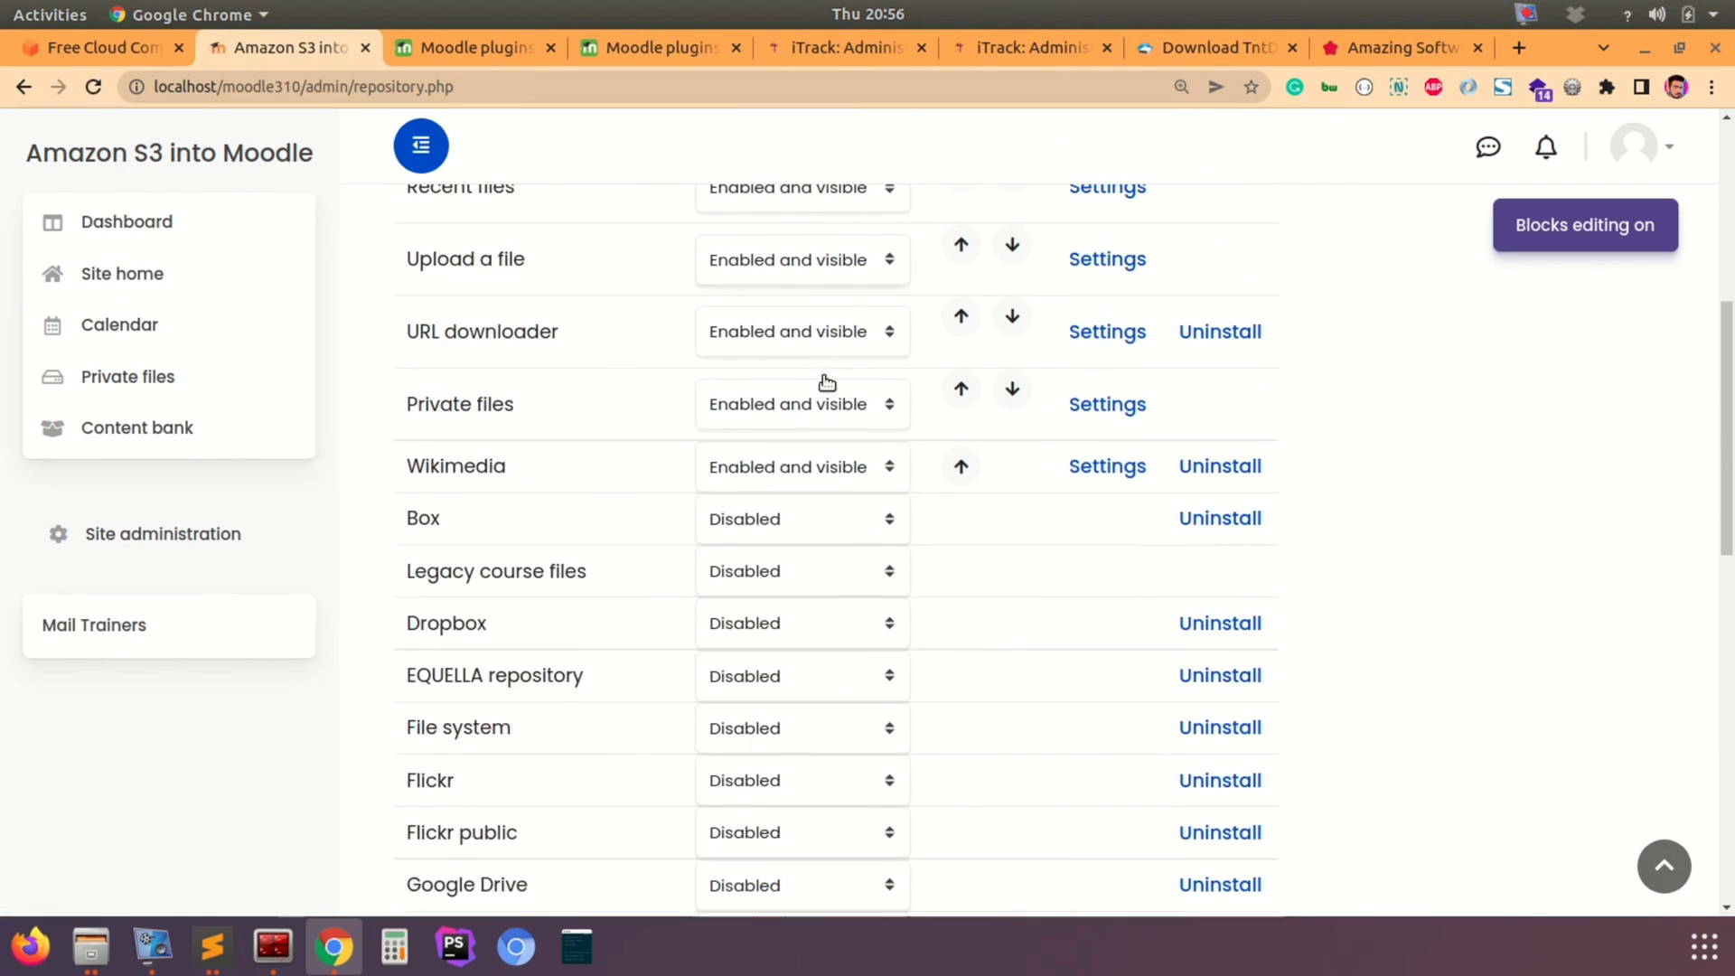
scroll(826, 381, "down", 15)
scroll(826, 382, "up", 6)
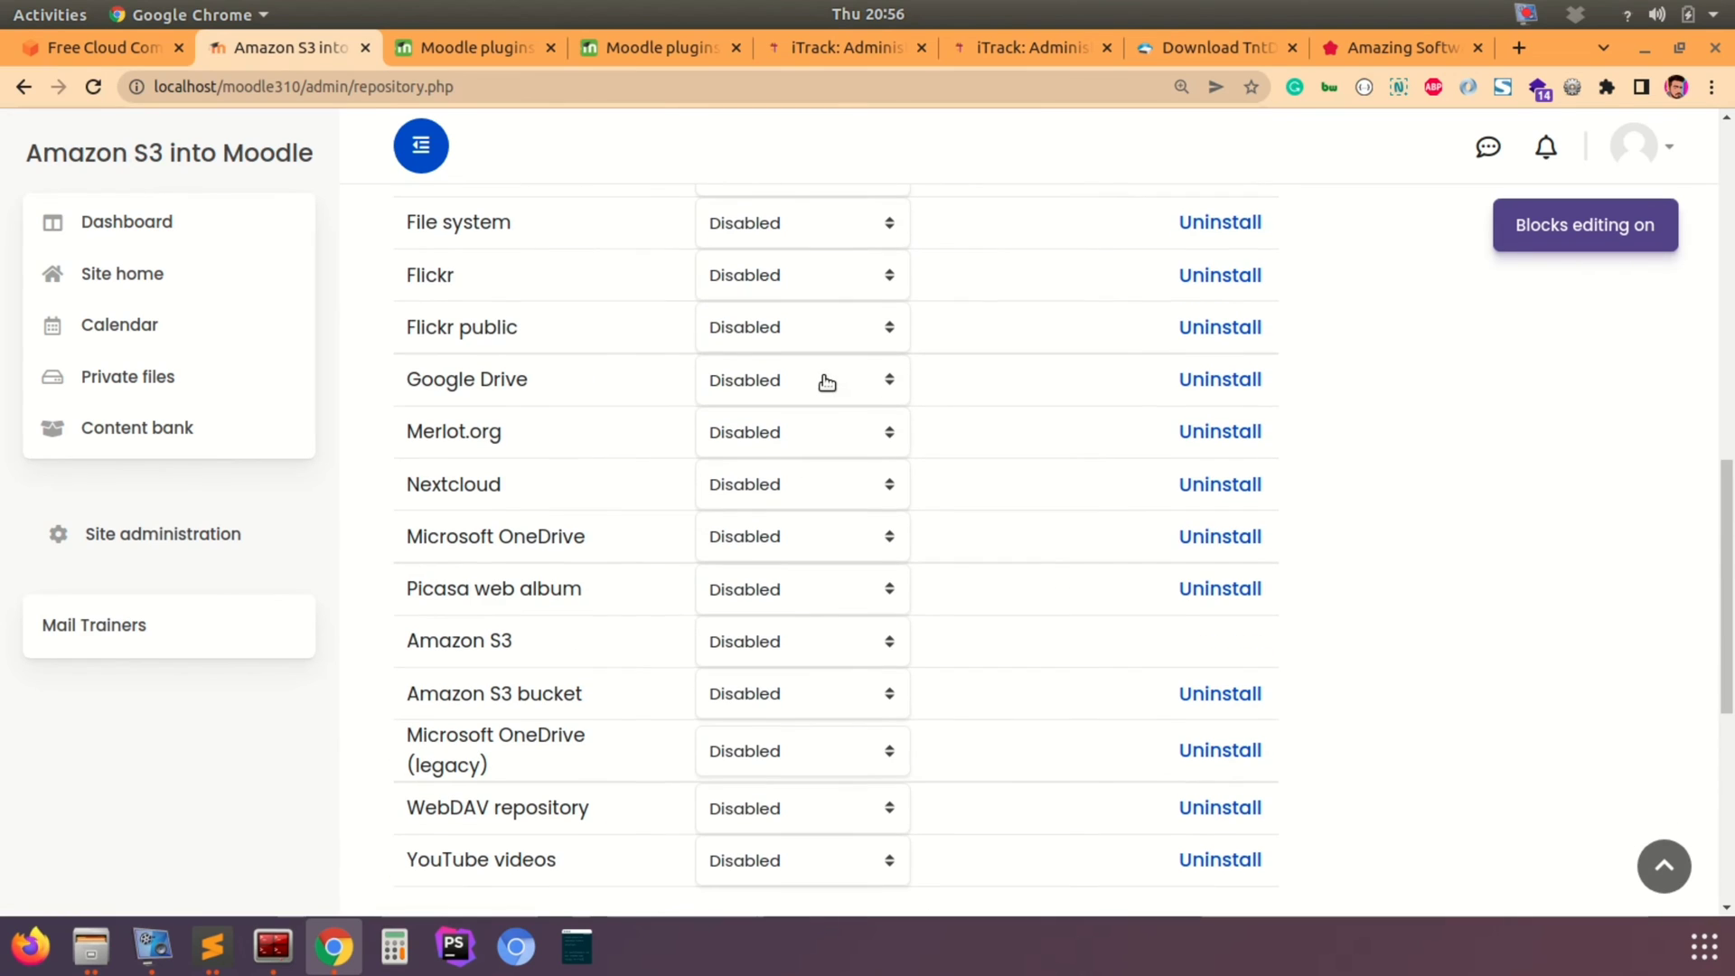
left_click_drag(588, 694, 417, 697)
left_click_drag(524, 643, 412, 642)
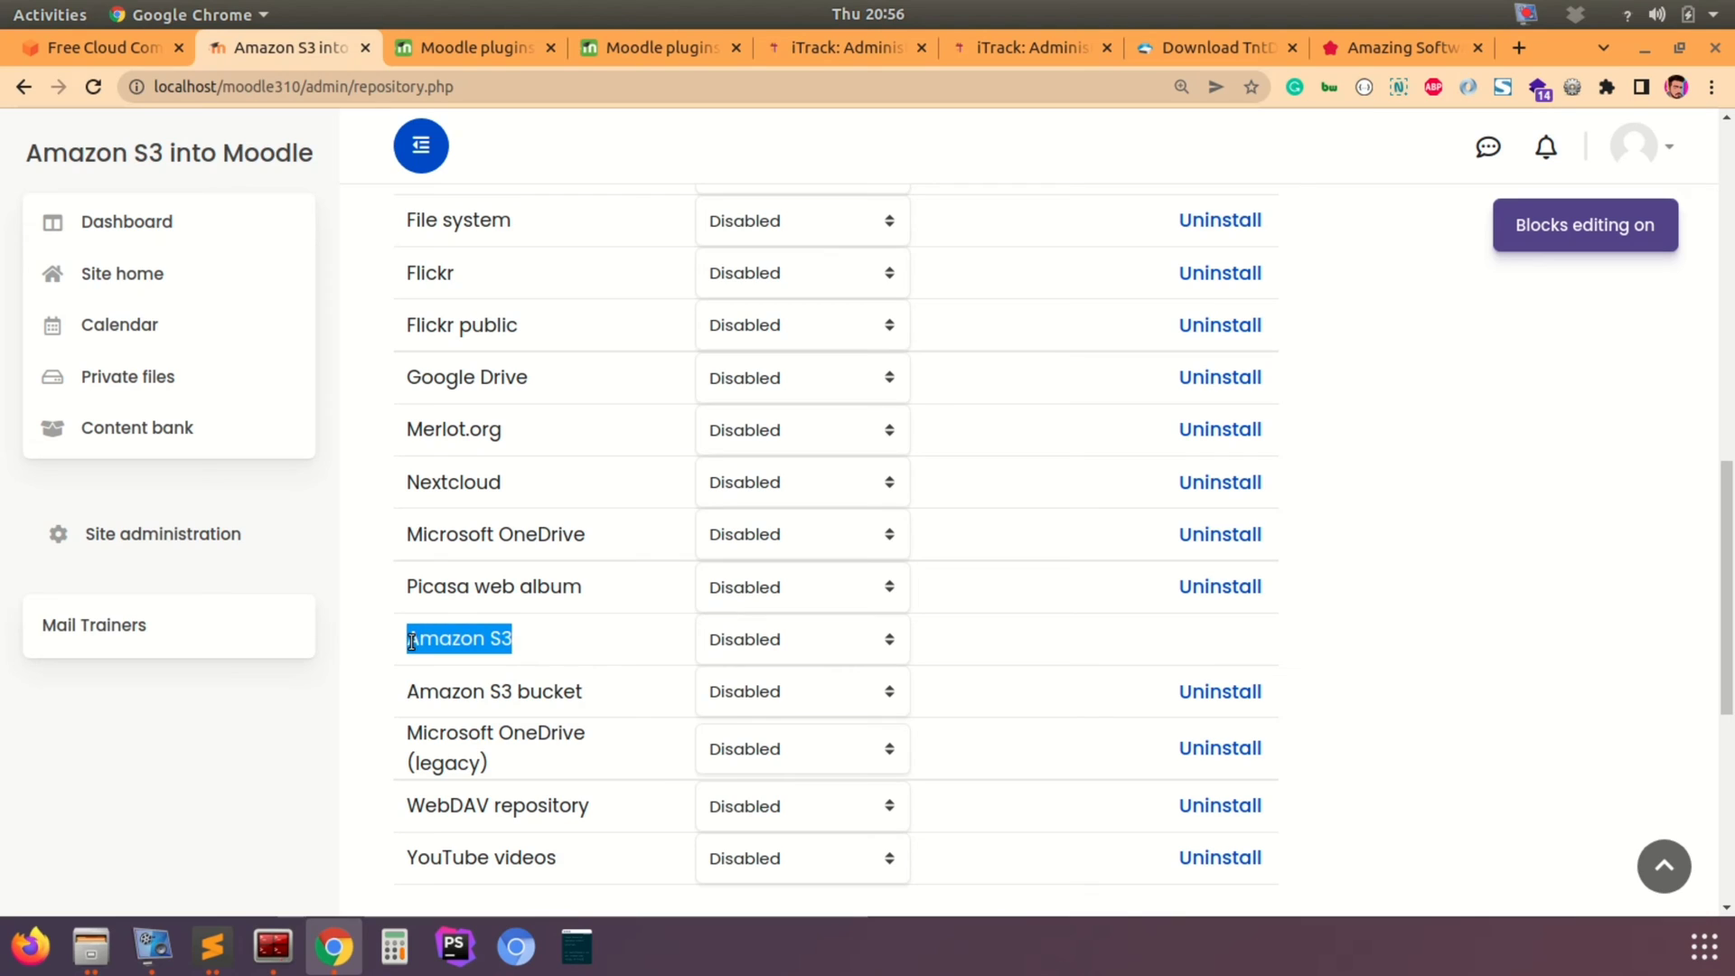
left_click(531, 649)
scroll(532, 648, "down", 2)
left_click_drag(610, 605, 414, 604)
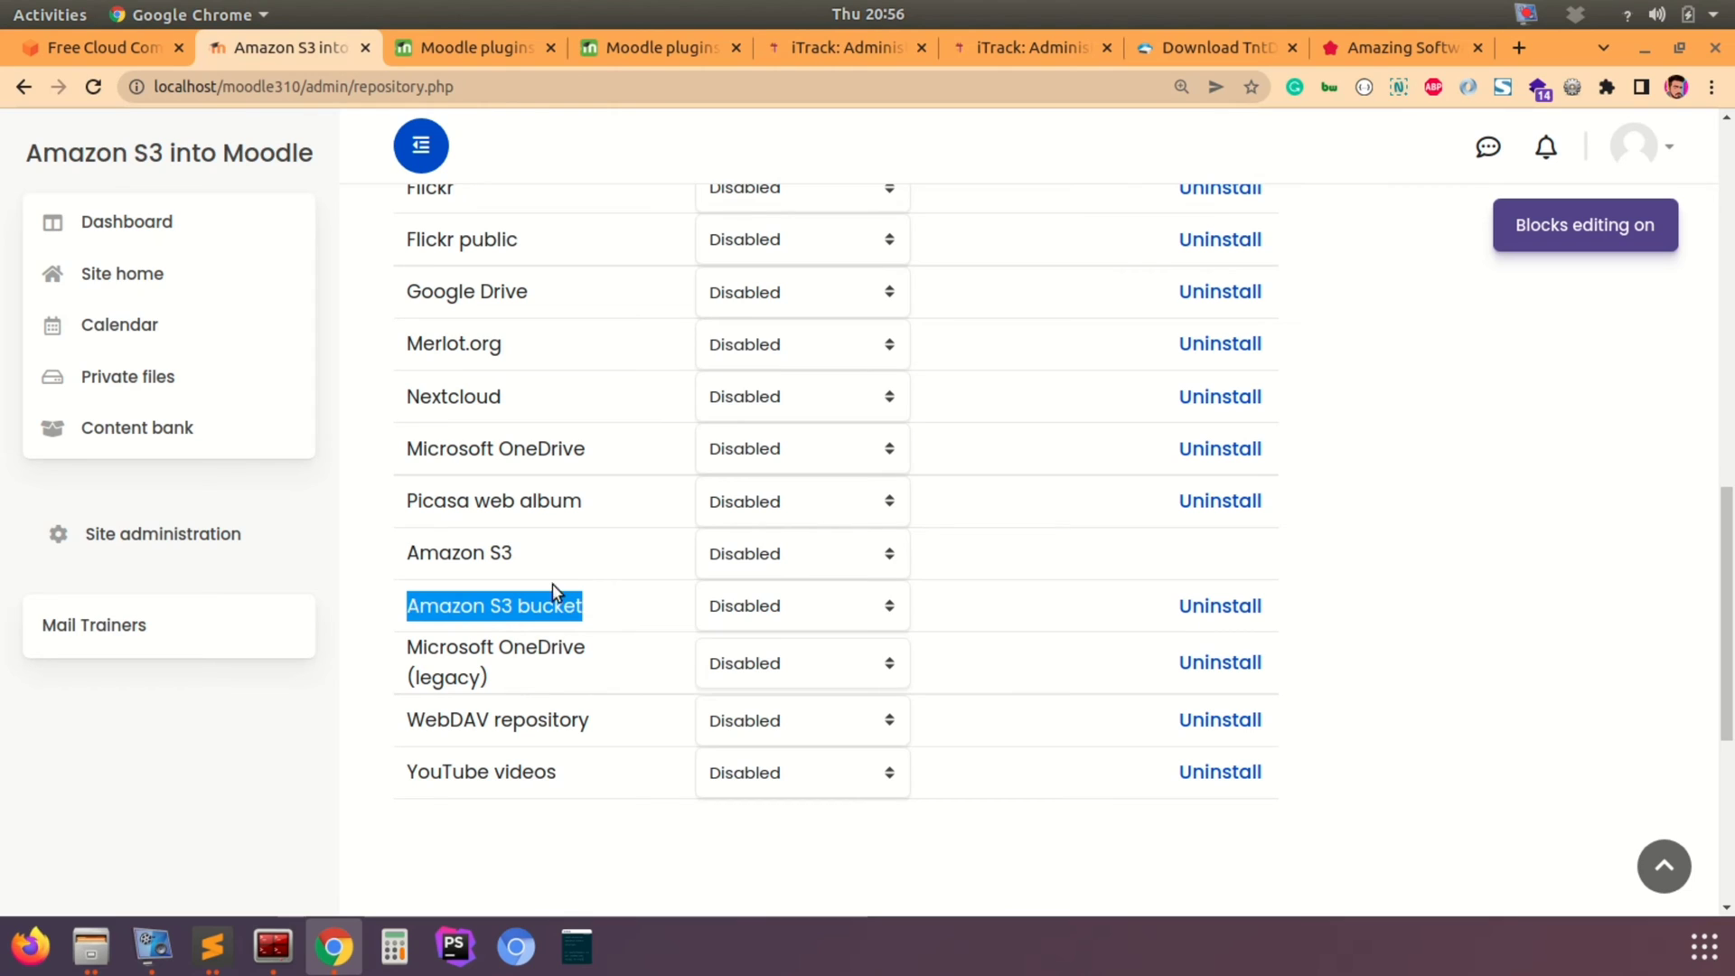
left_click(771, 606)
Step: Set the Amazon S3 bucket repository to Enabled and visible, and save the settings
left_click(773, 643)
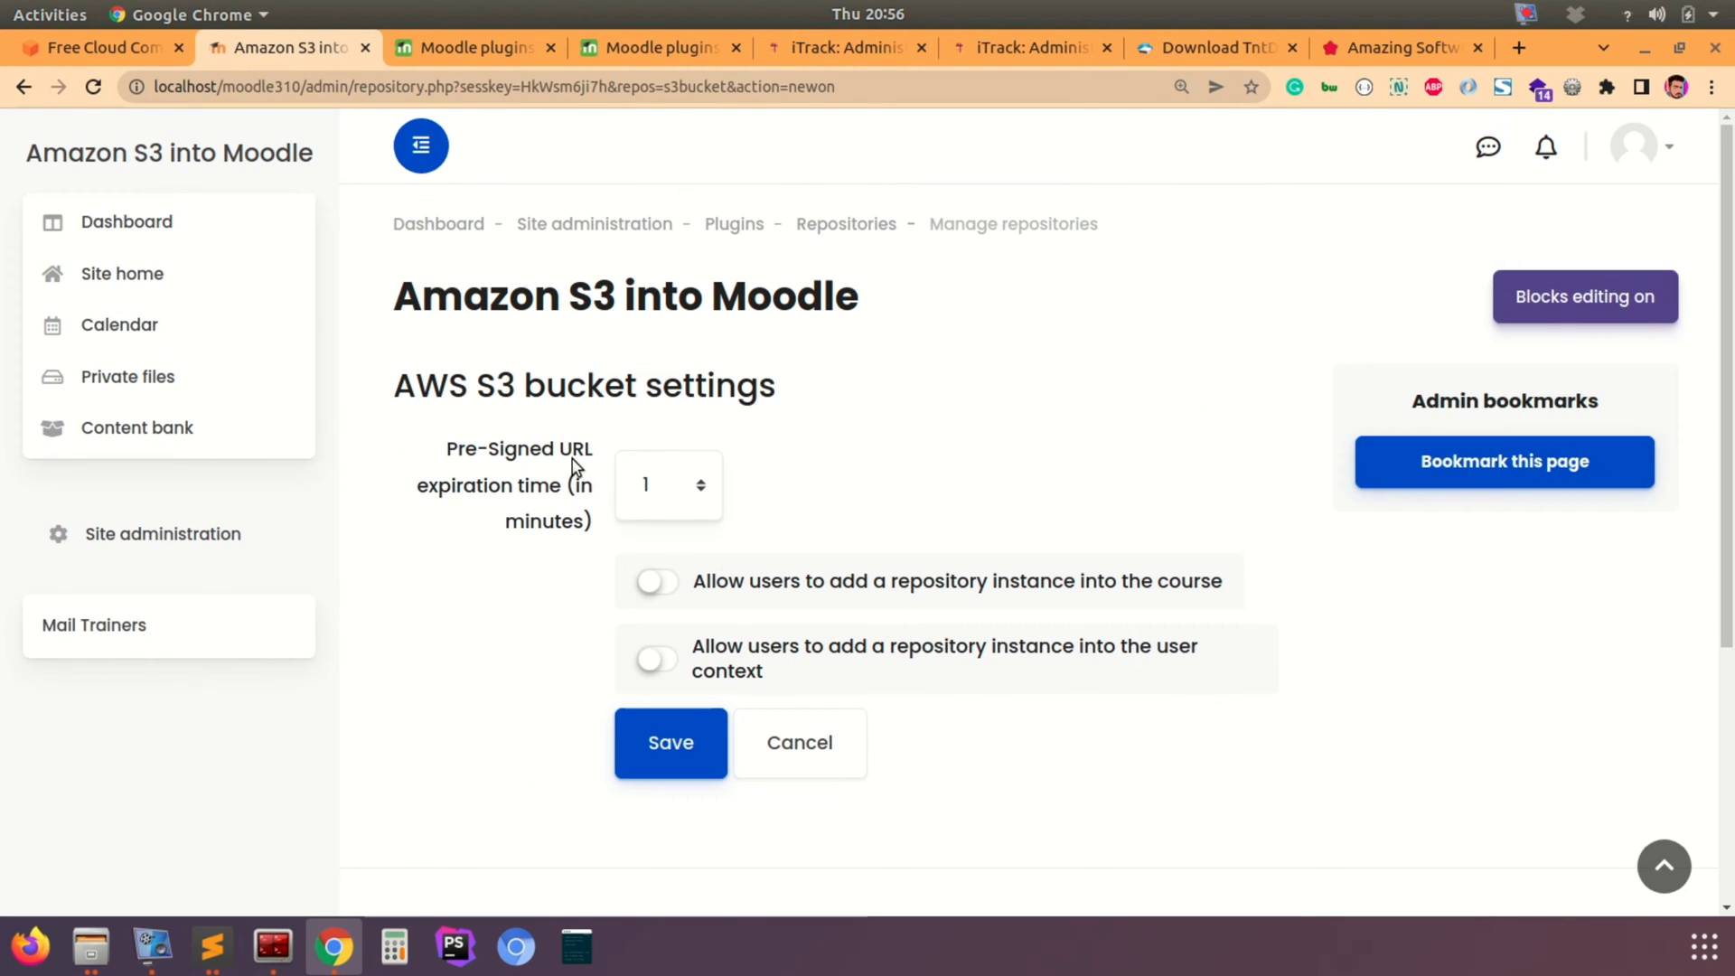
scroll(780, 503, "down", 1)
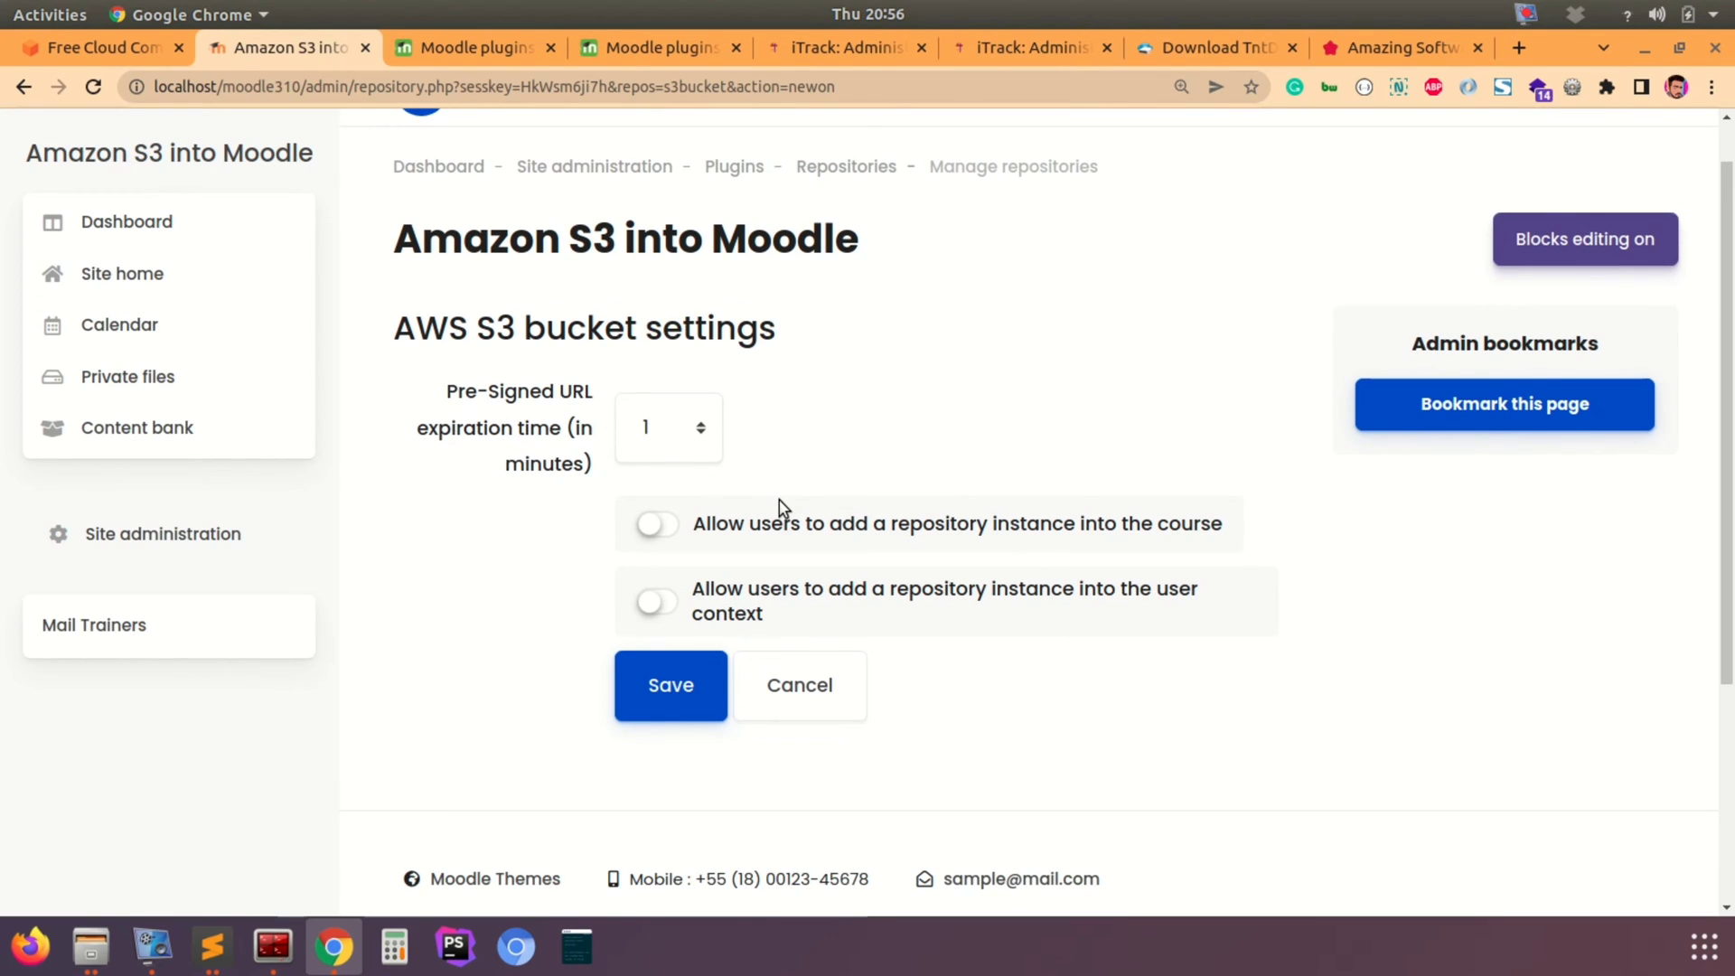
scroll(779, 500, "down", 1)
left_click(677, 618)
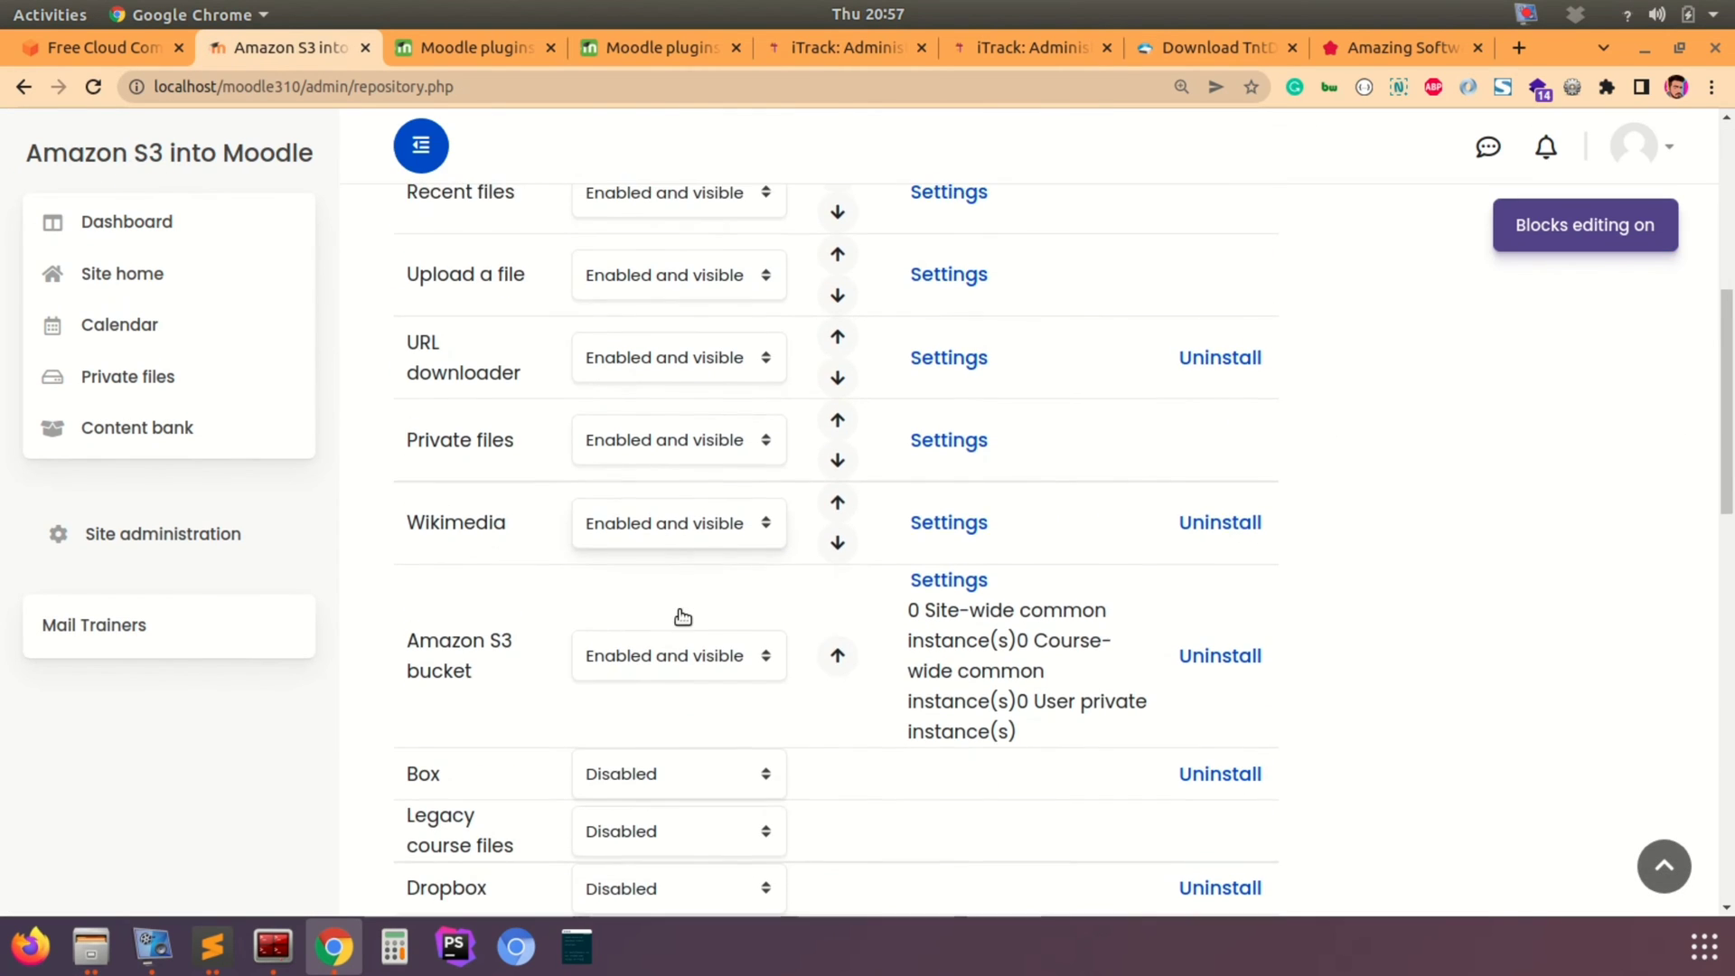
Step: Create a new Amazon S3 bucket repository instance and review its Name and Bucket name fields
scroll(677, 611, "down", 2)
left_click(931, 474)
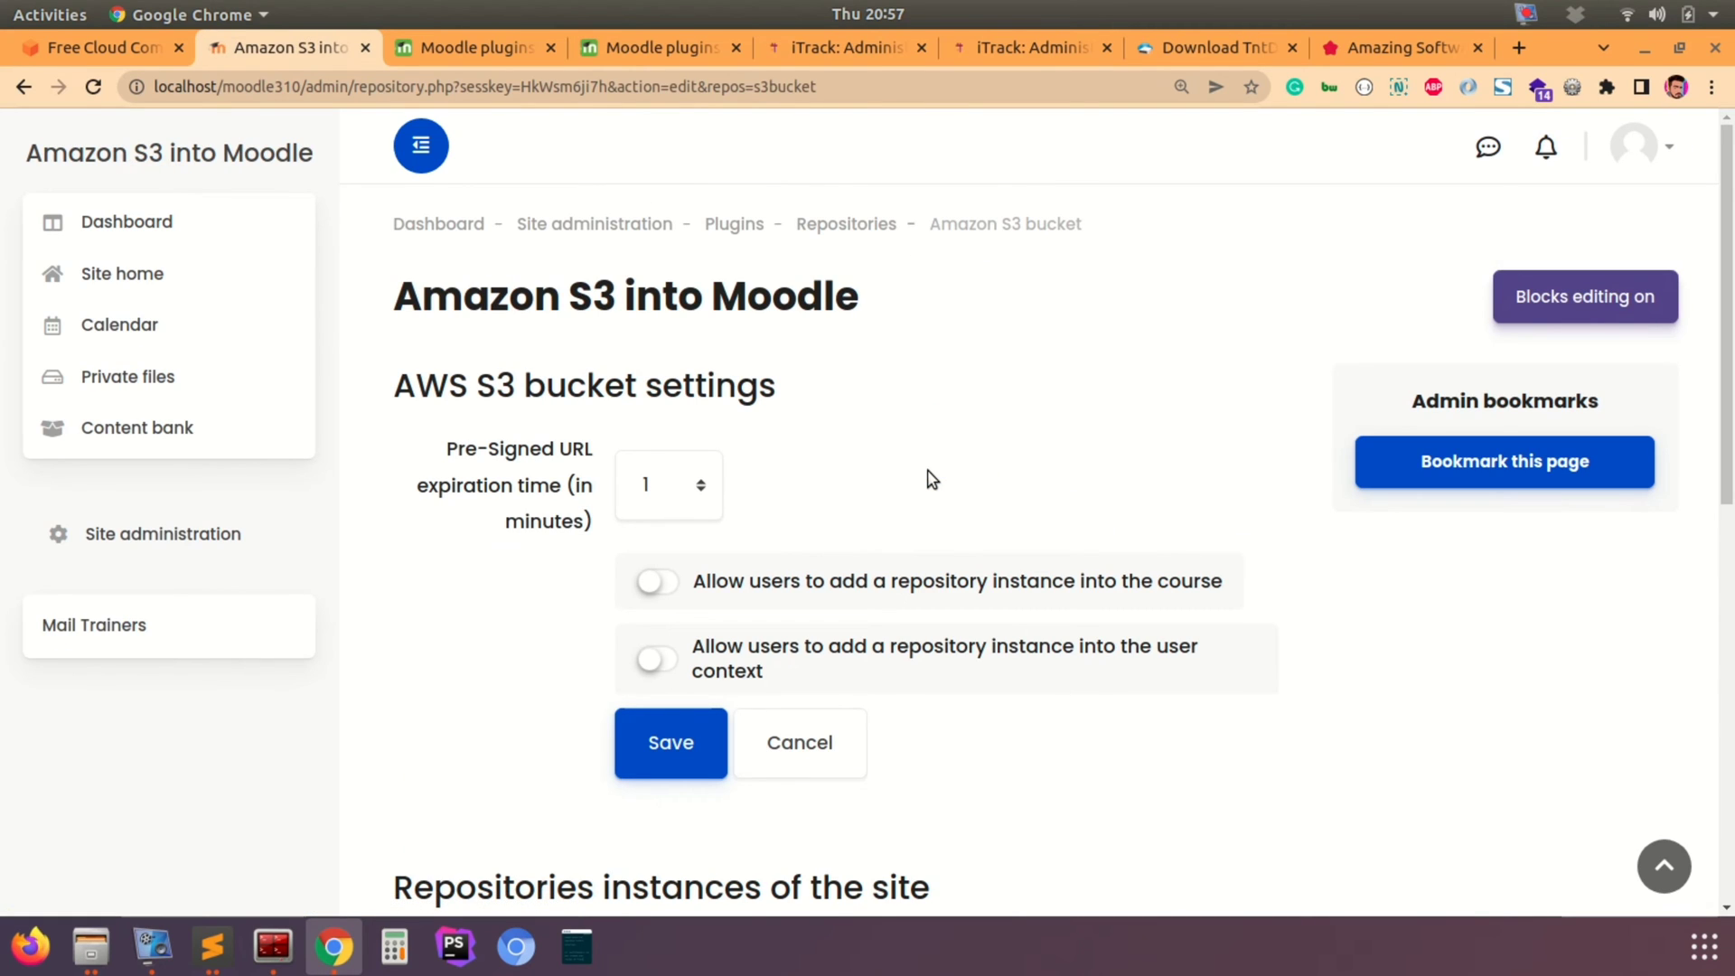
scroll(664, 650, "down", 6)
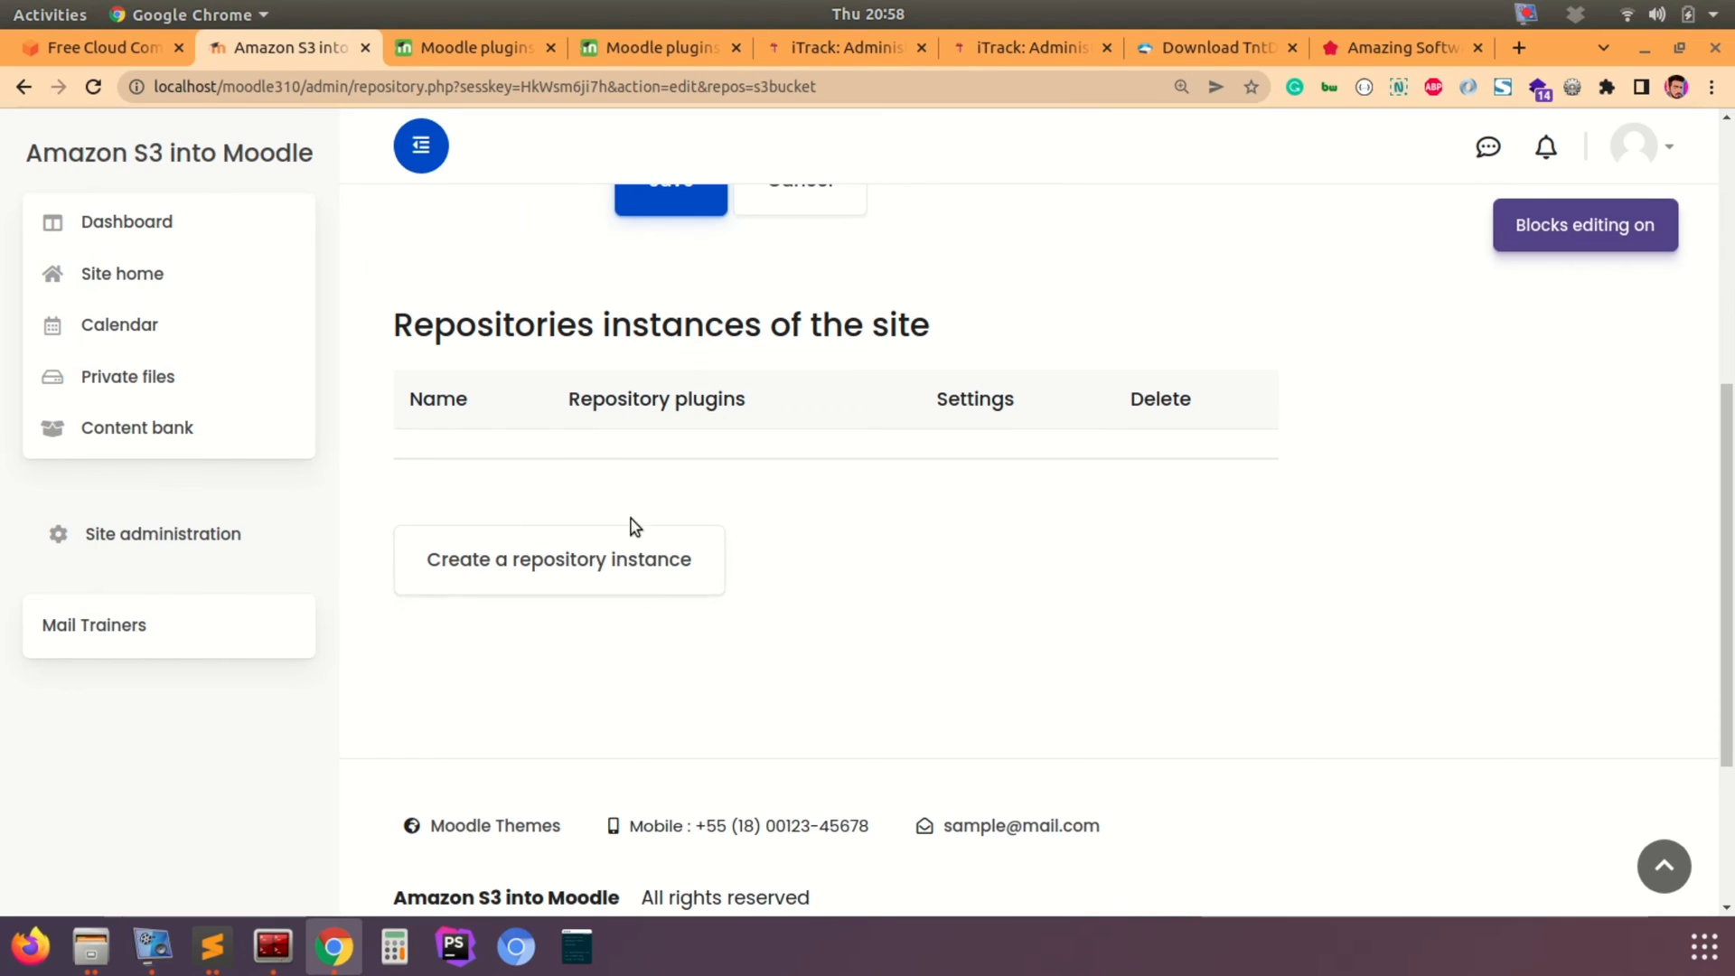
left_click(482, 575)
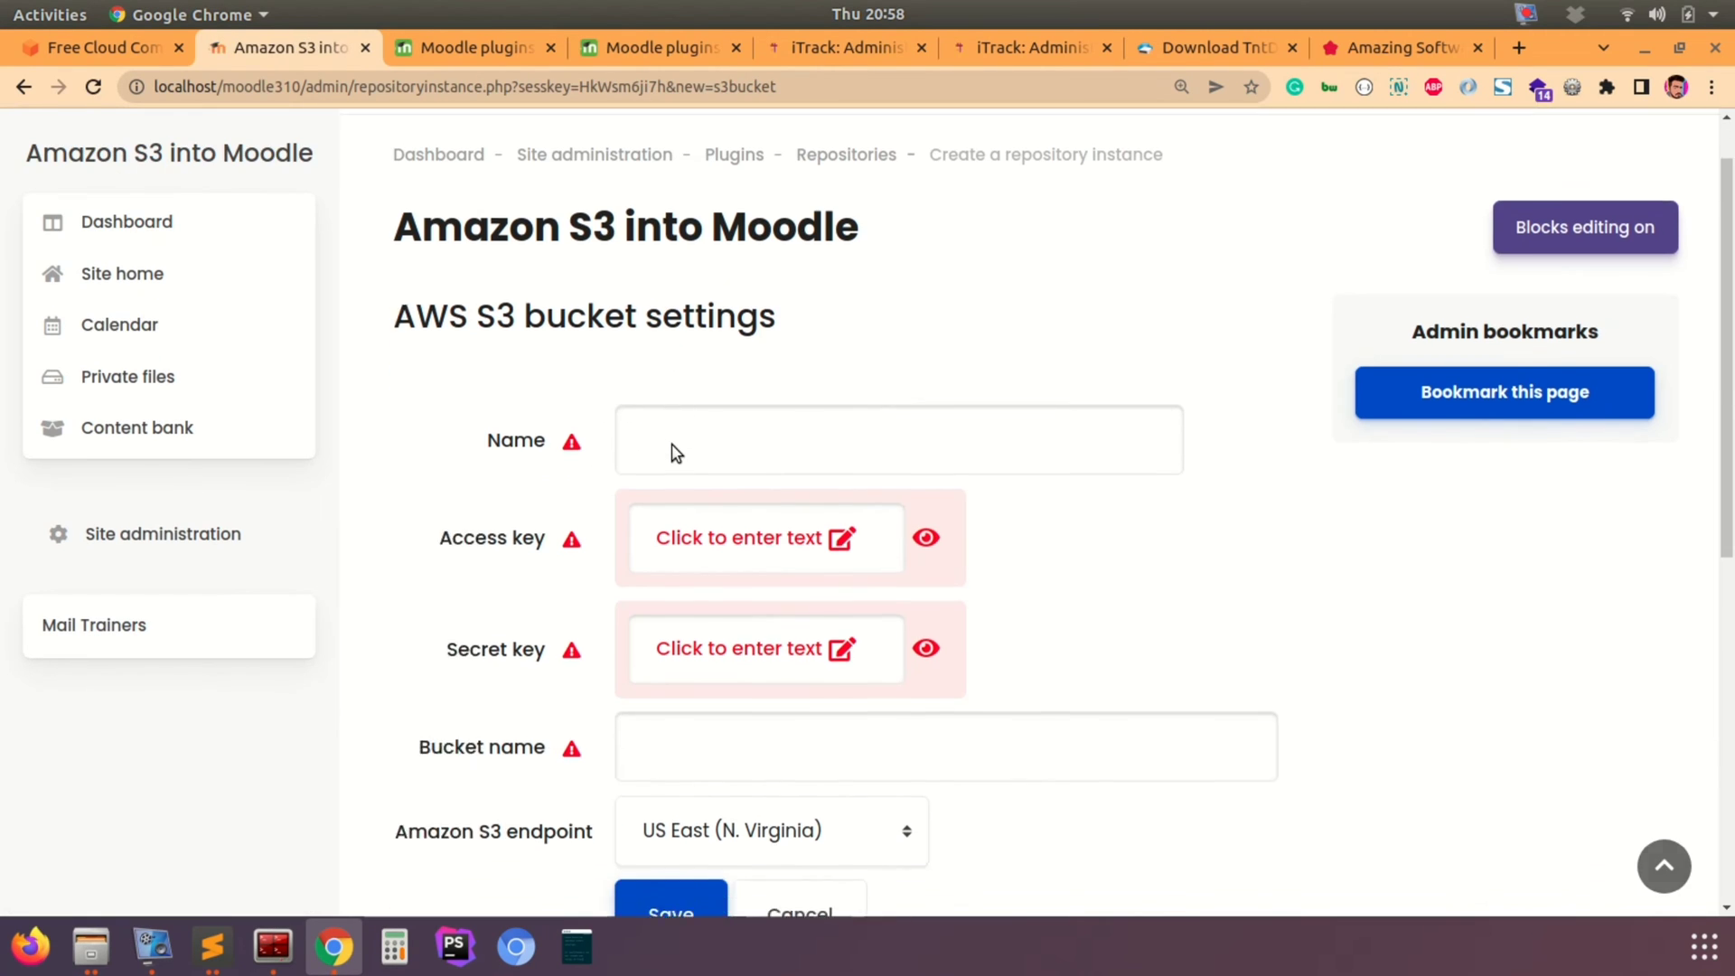
scroll(676, 453, "down", 1)
double_click(515, 336)
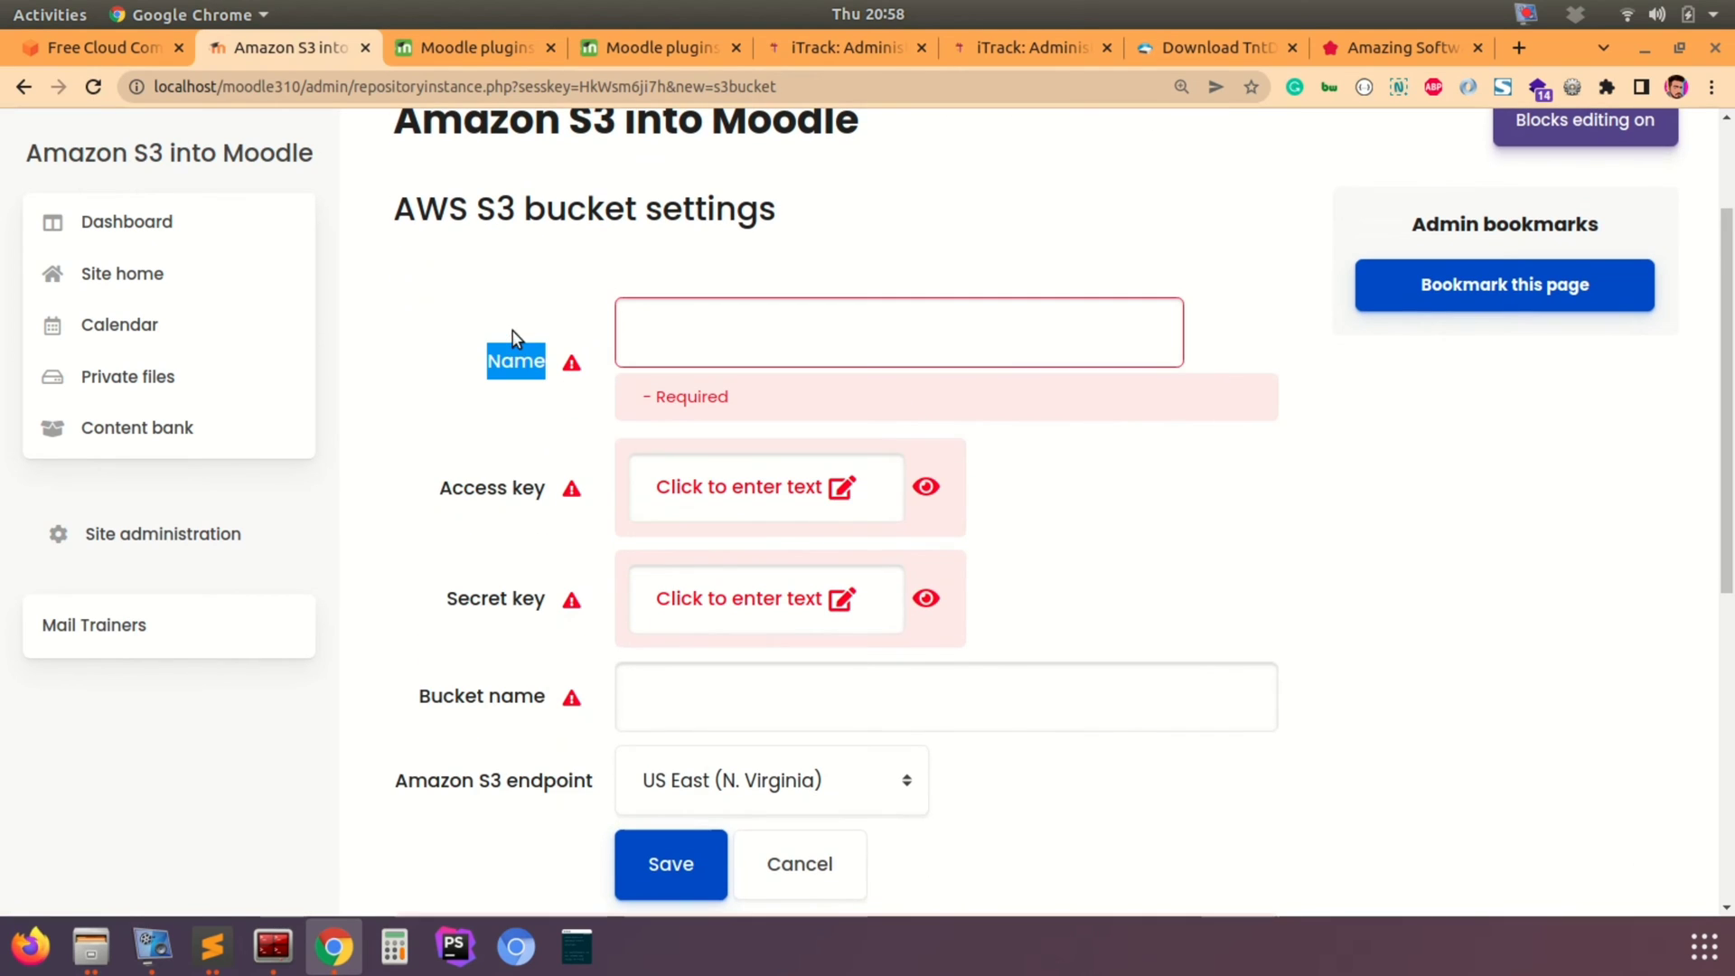
left_click(511, 495)
double_click(504, 753)
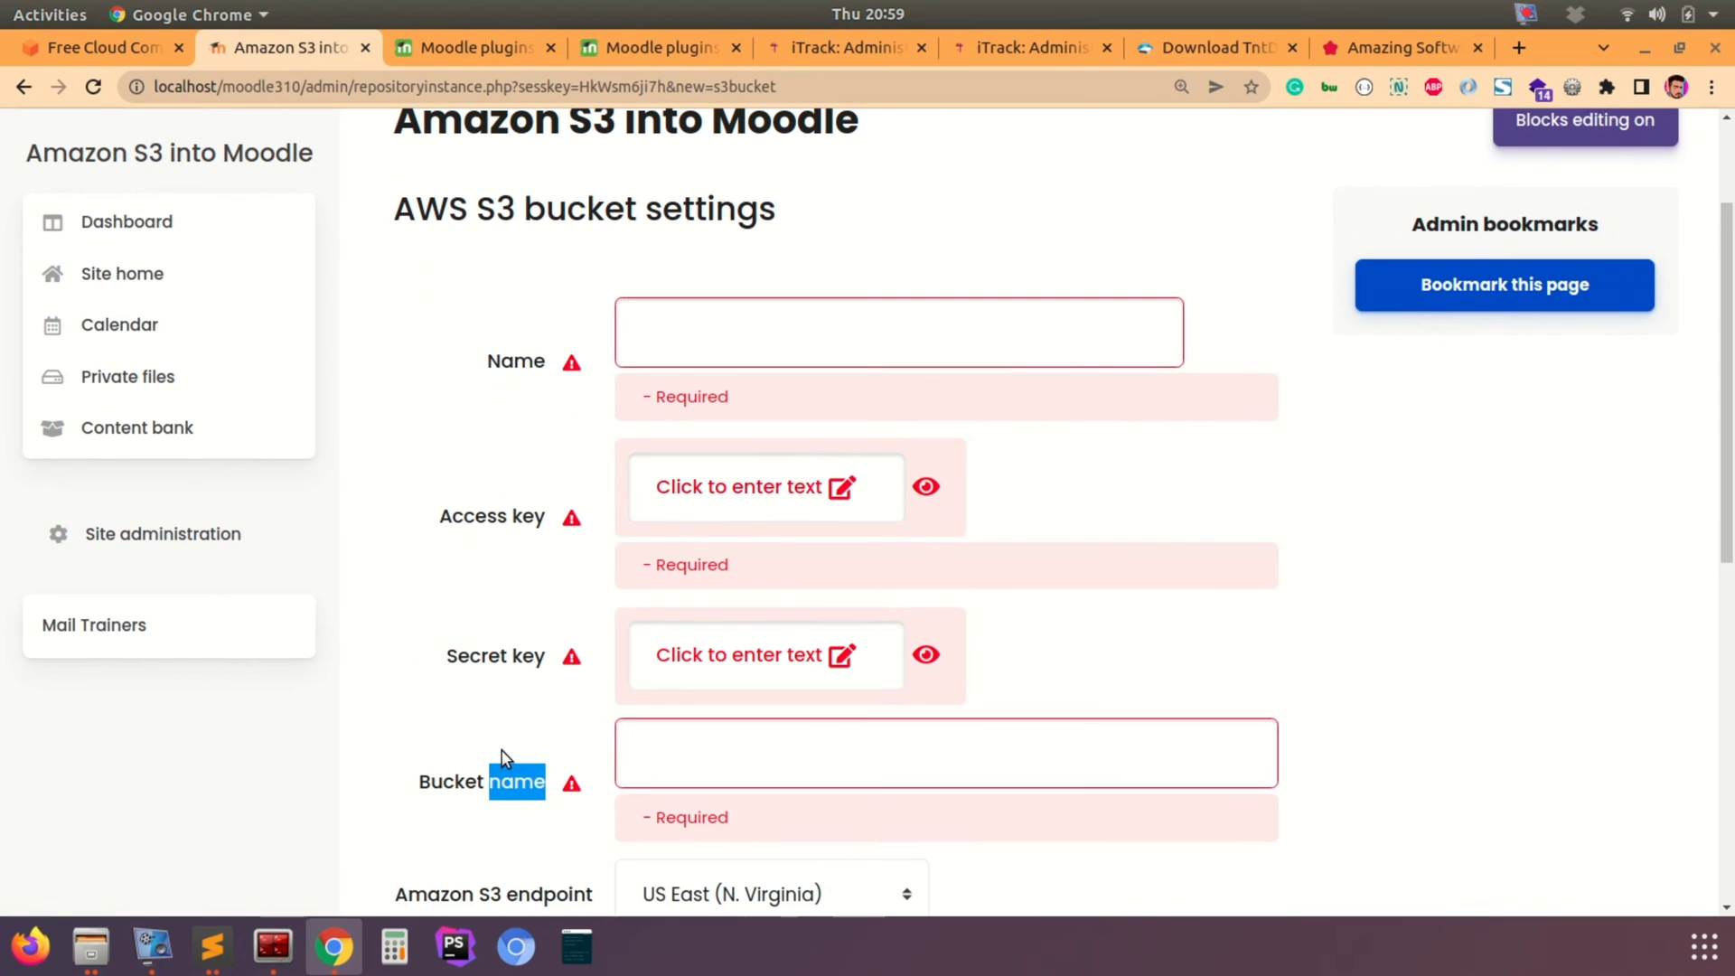
scroll(502, 751, "down", 4)
scroll(492, 517, "up", 1)
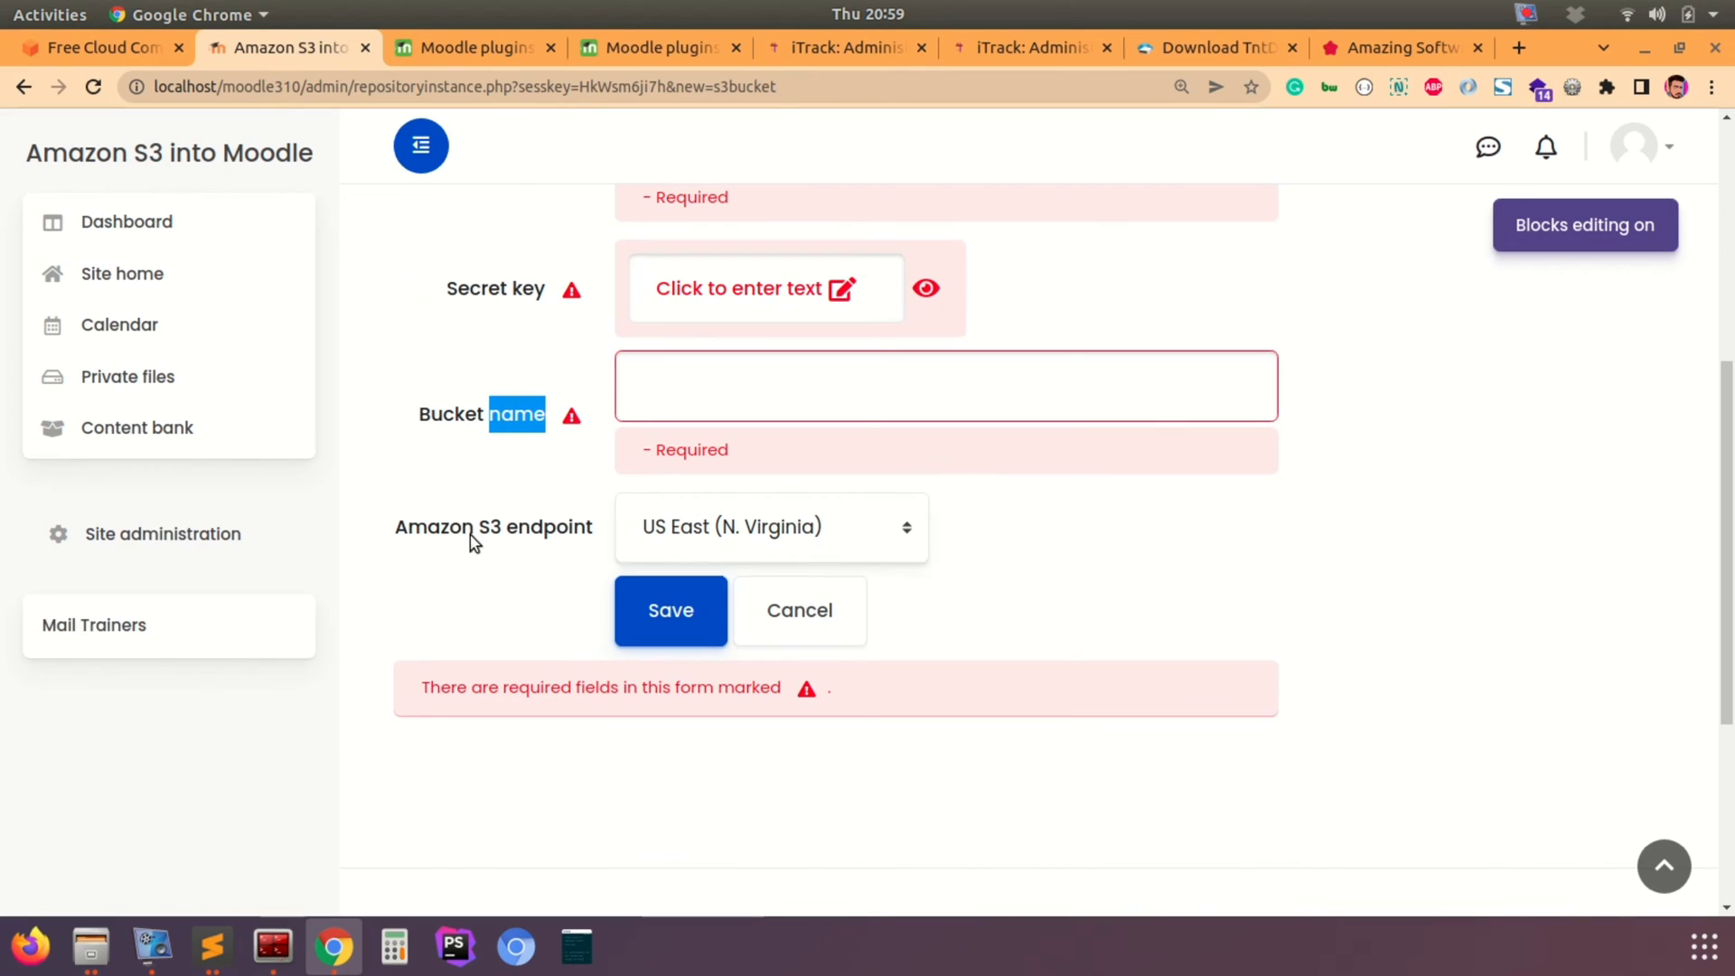
Step: Set the Amazon S3 endpoint to Asia Pacific (Mumbai) and bring up the S3 bucket notes
left_click_drag(595, 533, 406, 531)
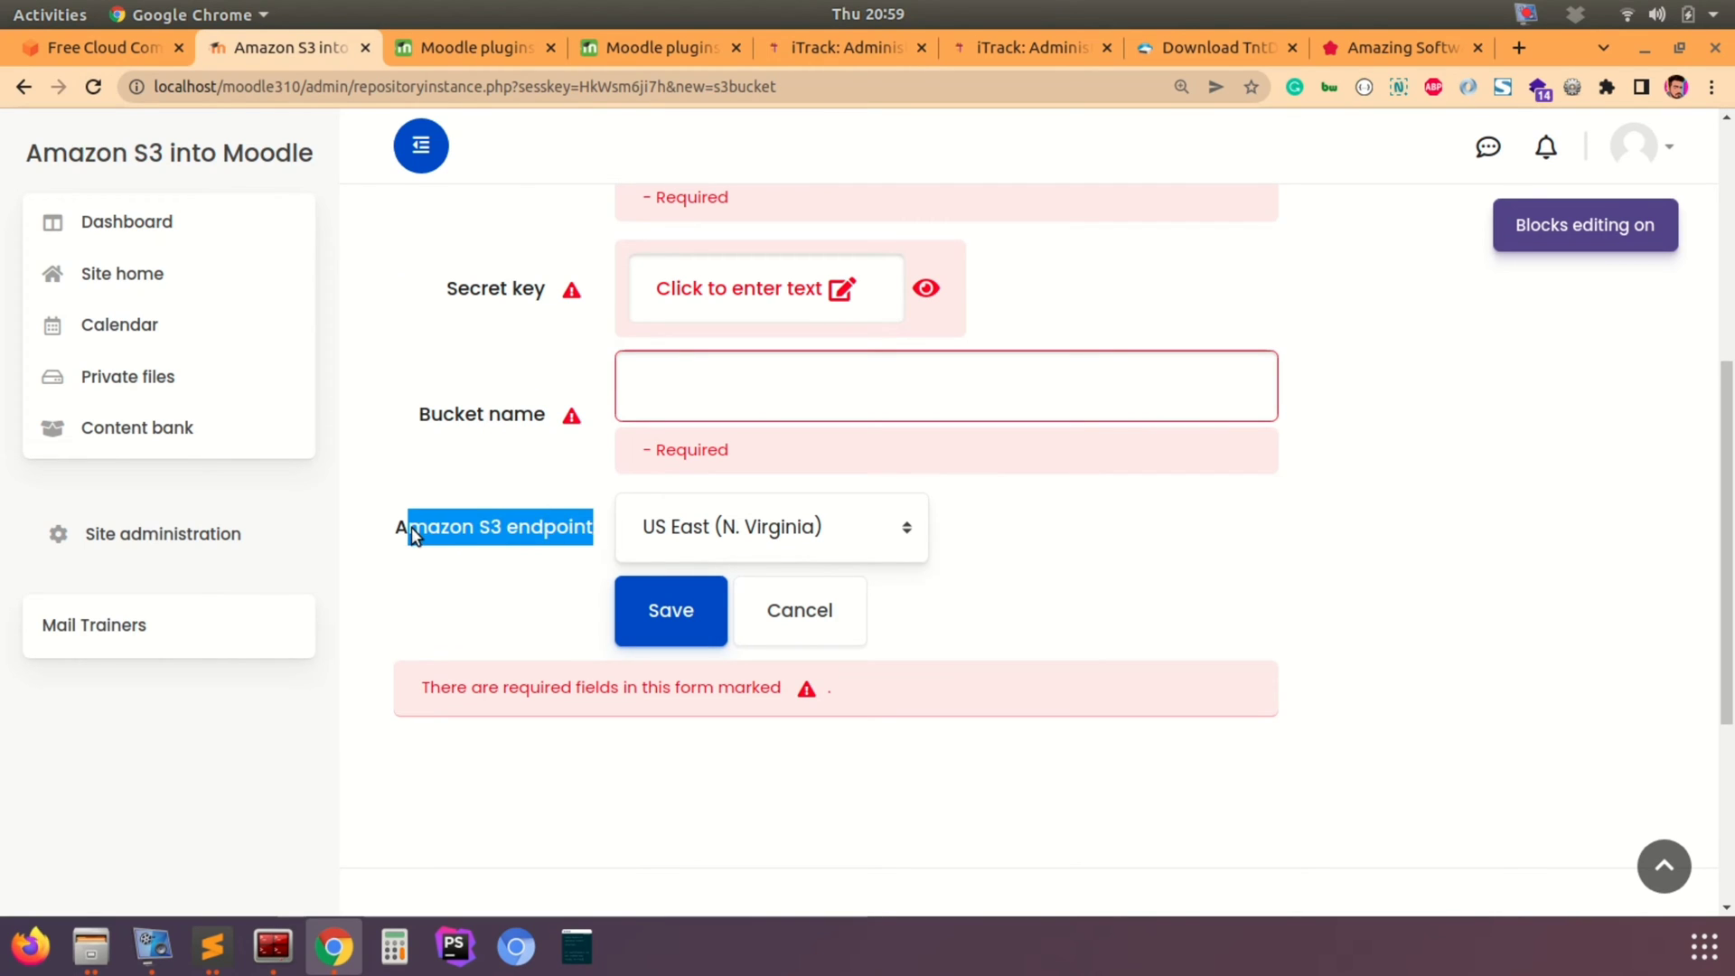
left_click(759, 529)
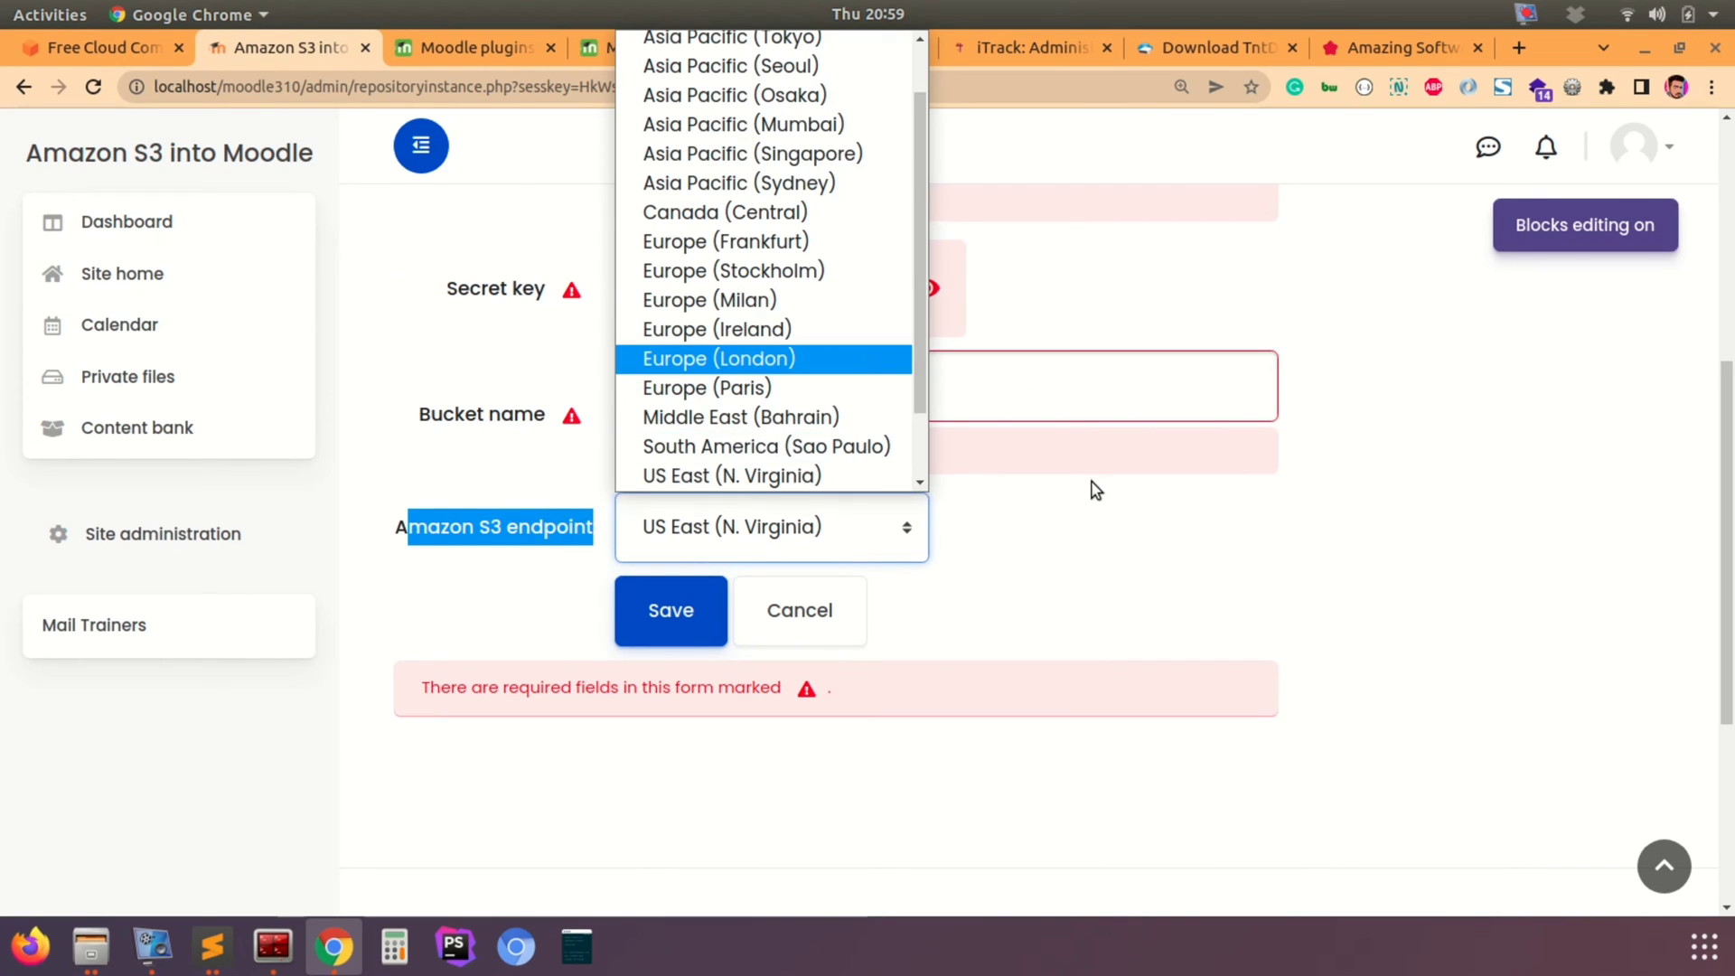
left_click(1096, 487)
left_click(777, 524)
scroll(786, 271, "up", 1)
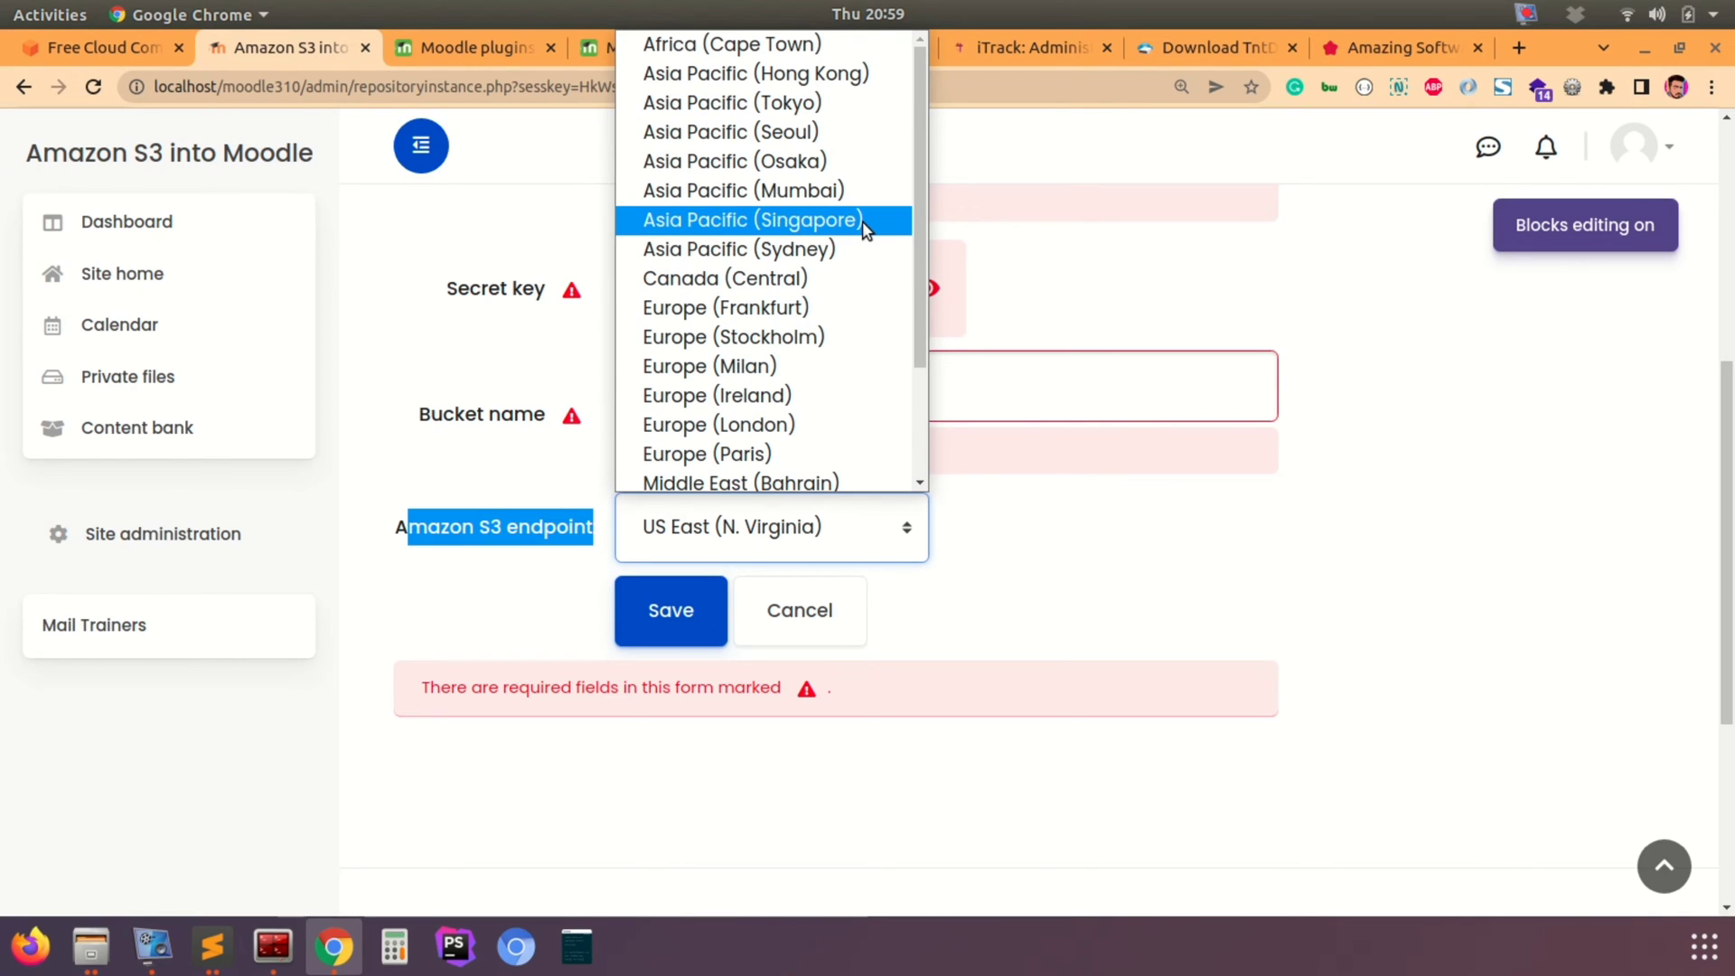
left_click(727, 191)
left_click(212, 946)
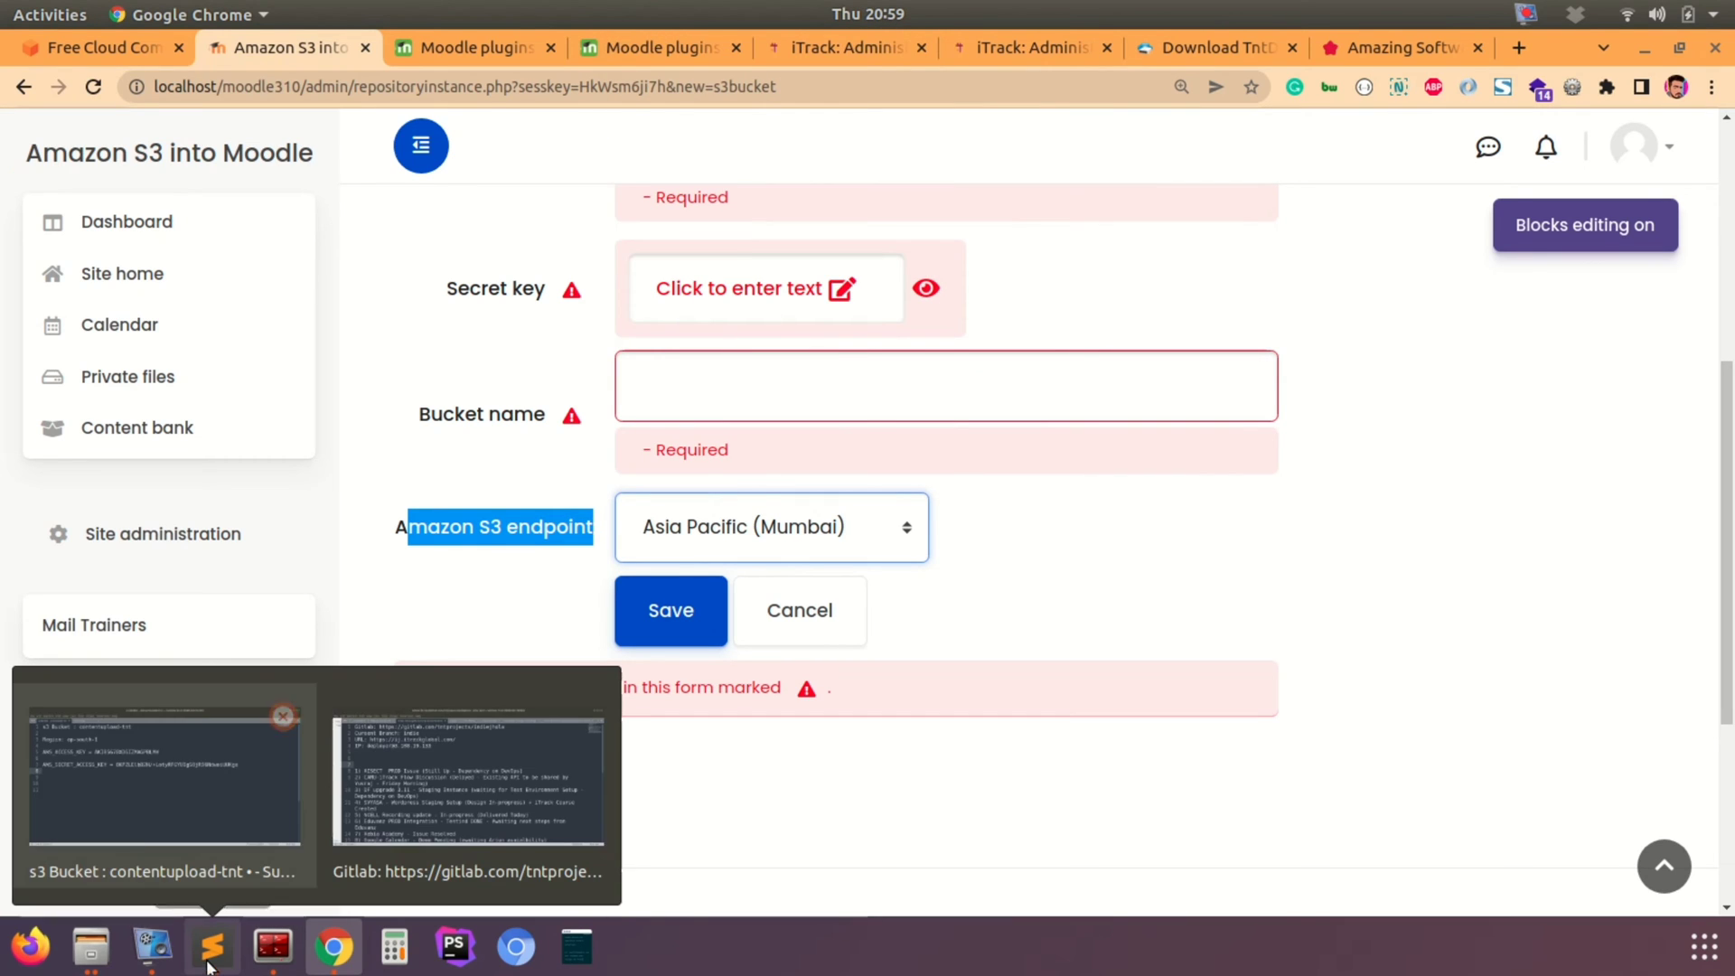
left_click(116, 806)
Step: Label the ap-south-1 region line in the notes with '(Asia-Mumbai)'
left_click_drag(435, 238, 243, 249)
left_click(501, 234)
type("(")
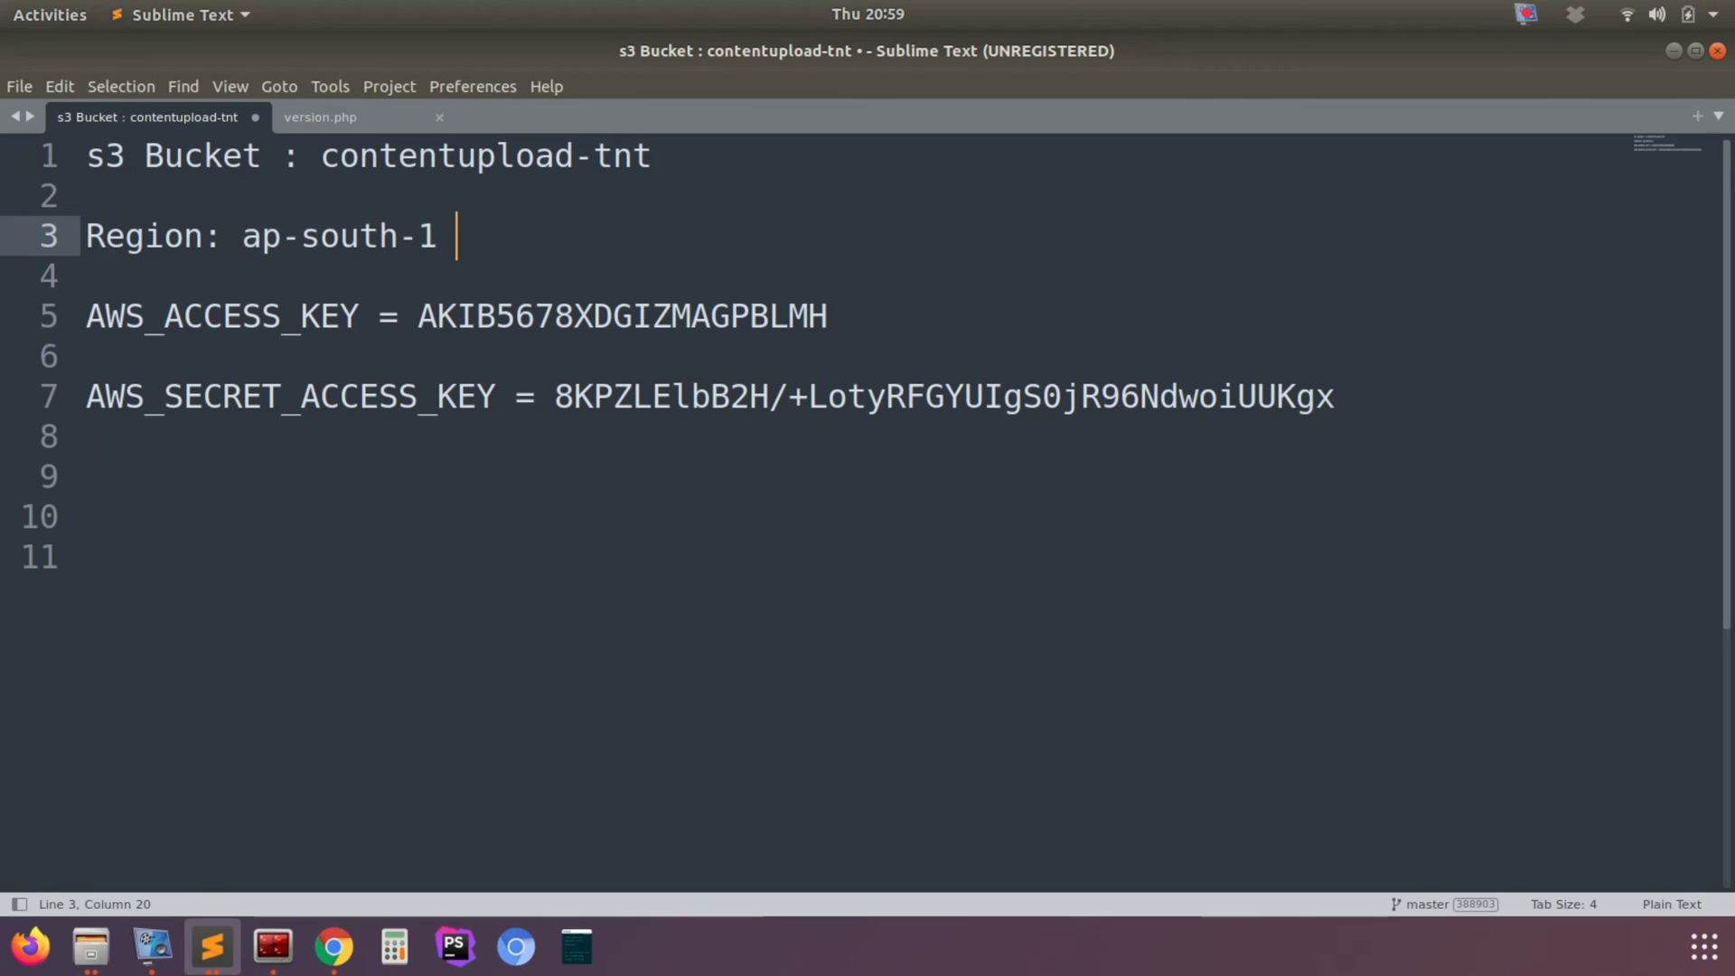
type("Aisa")
key("BackSpace")
key("BackSpace")
key("BackSpace")
type("sia-Mumb")
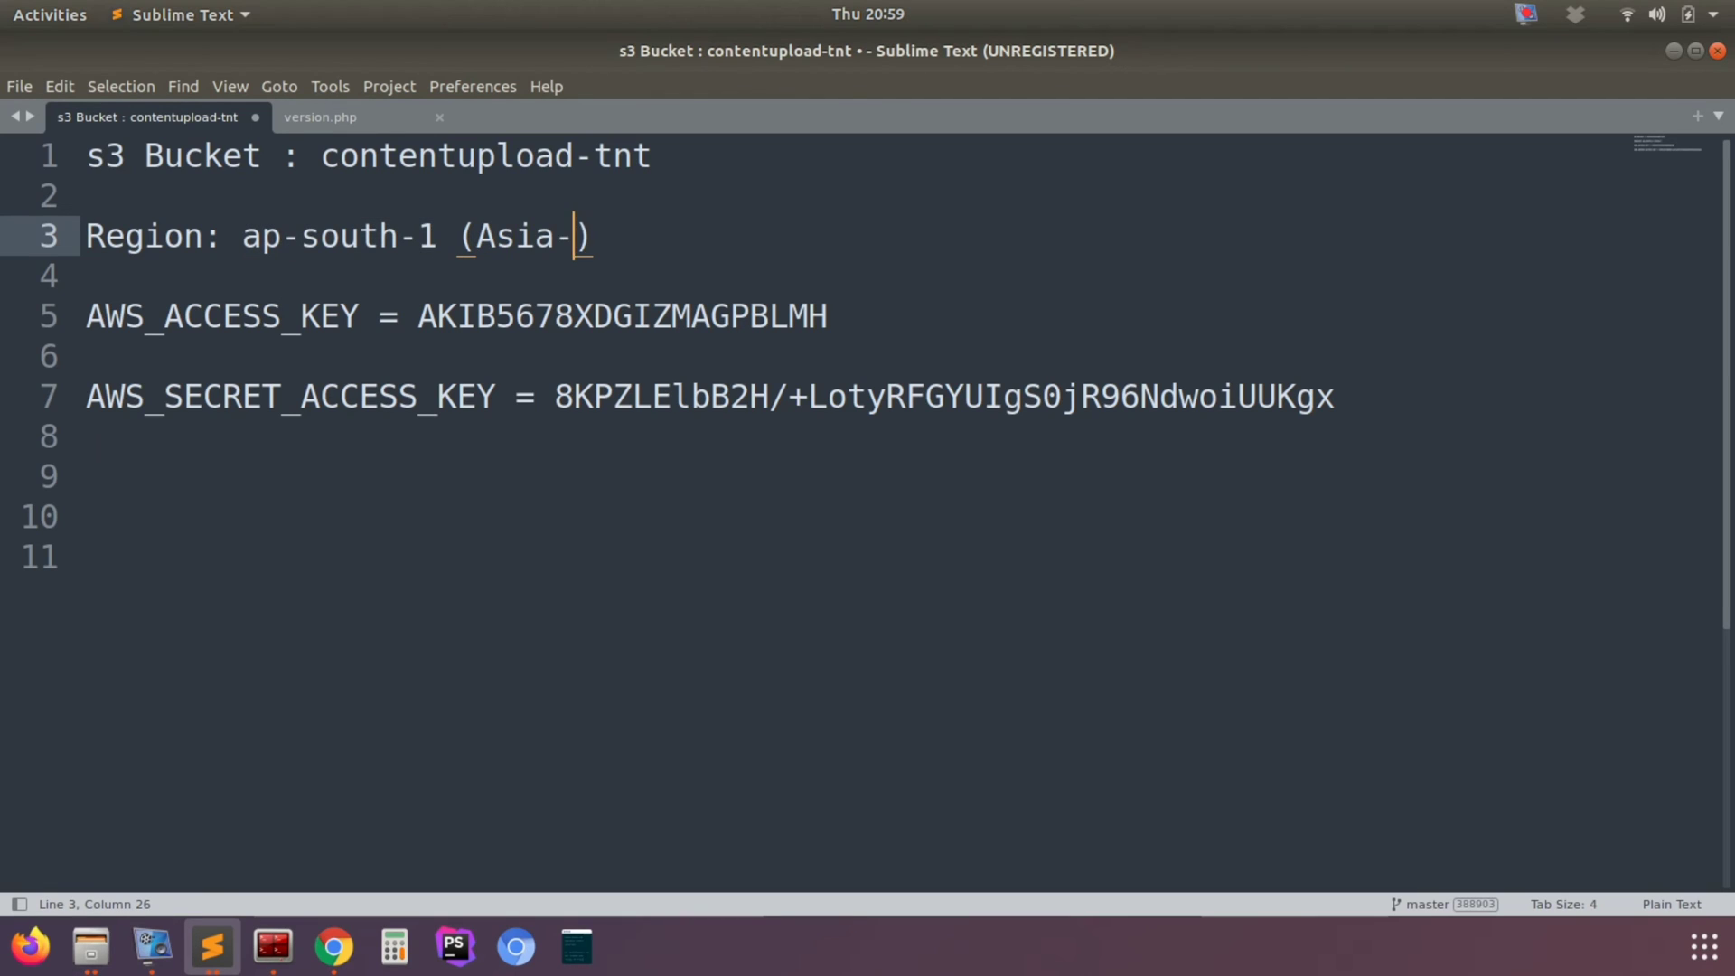
type("ai")
Step: Copy the bucket name contentupload-tnt from the notes into the instance Name field
key("alt+Tab")
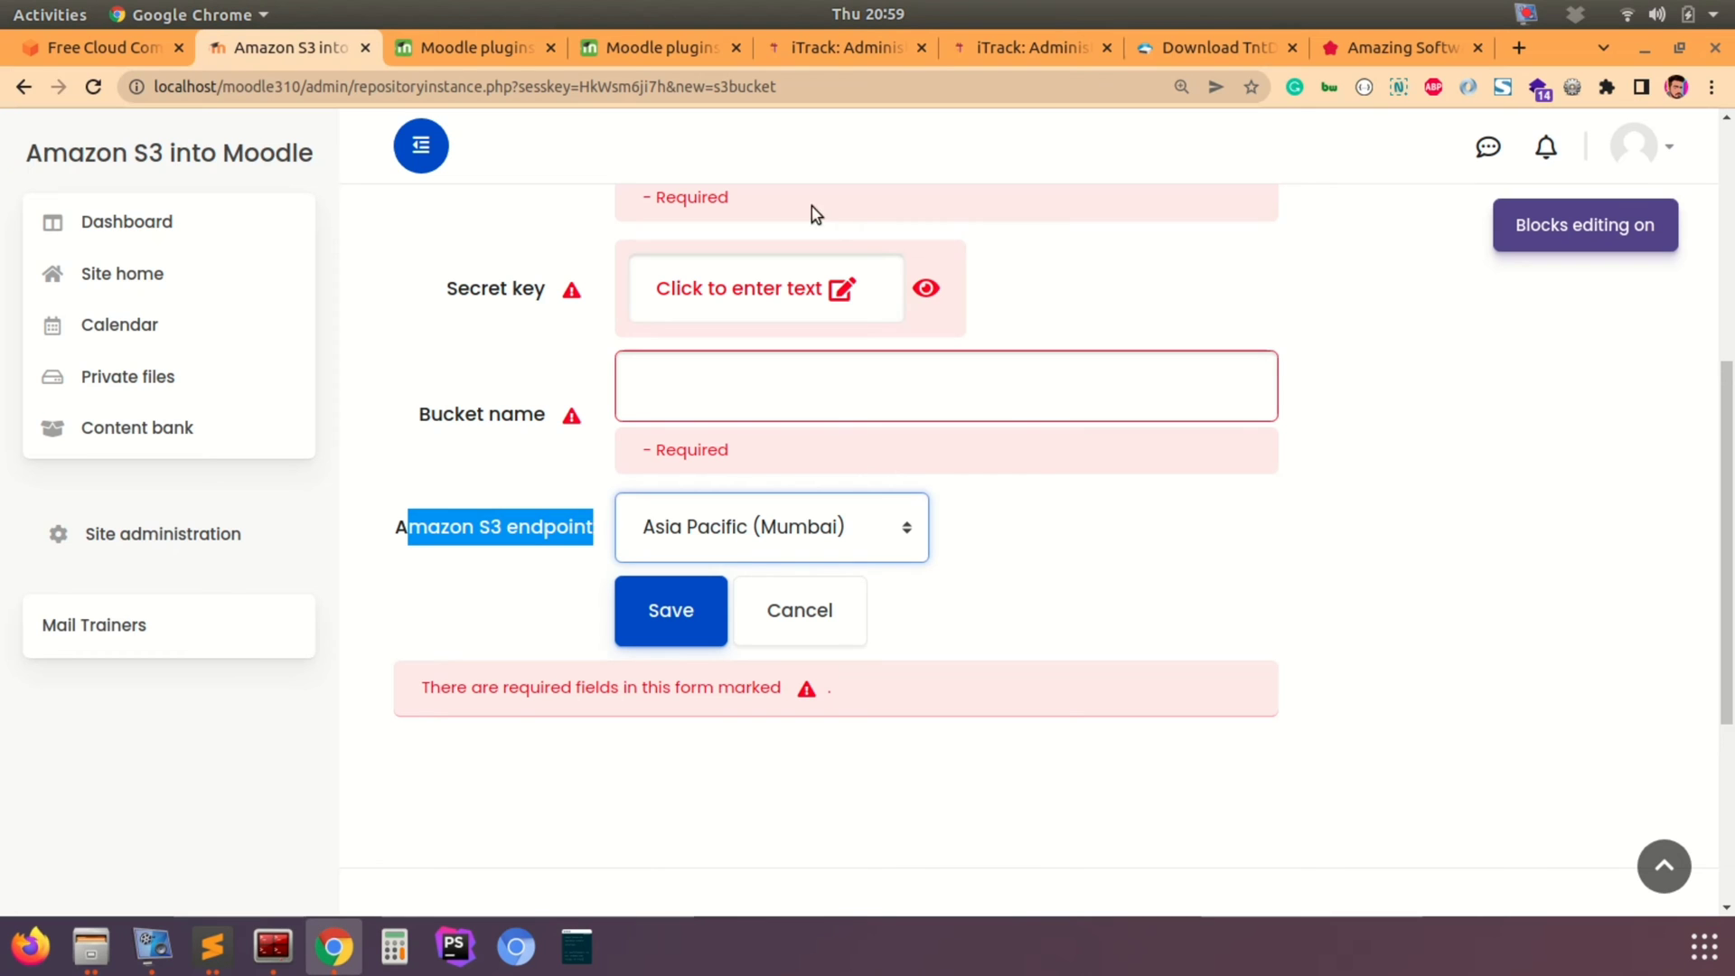
left_click(442, 359)
key("alt+Tab")
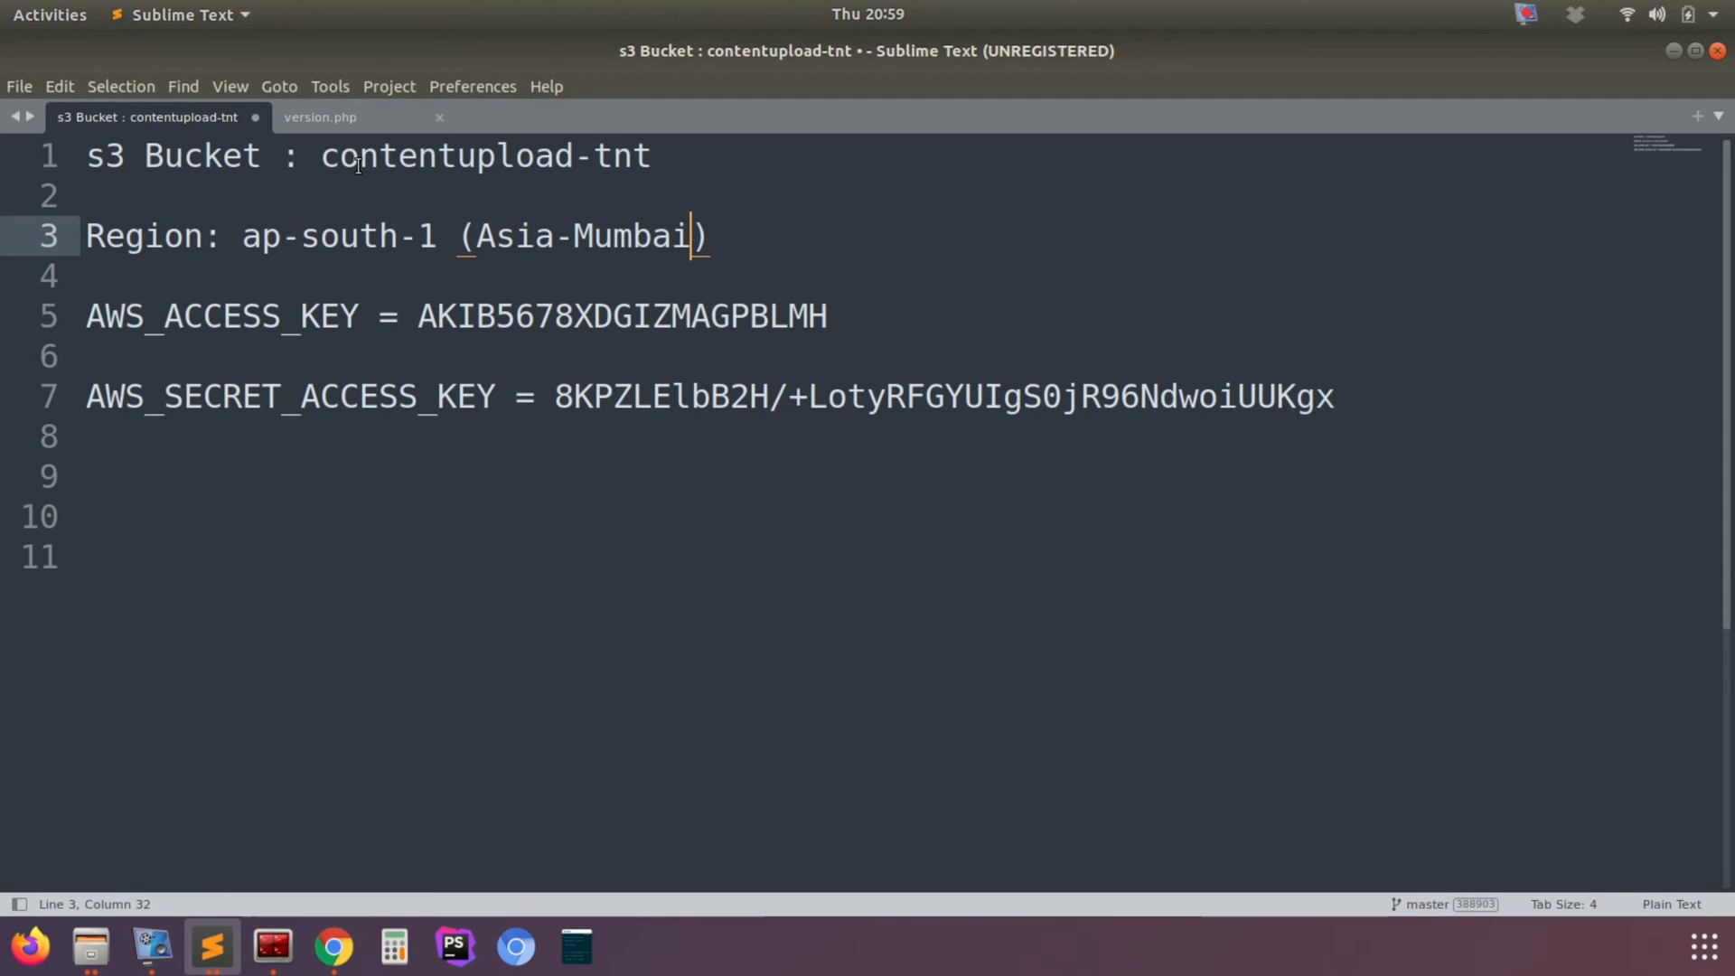
left_click_drag(324, 158, 683, 153)
key("ctrl+c")
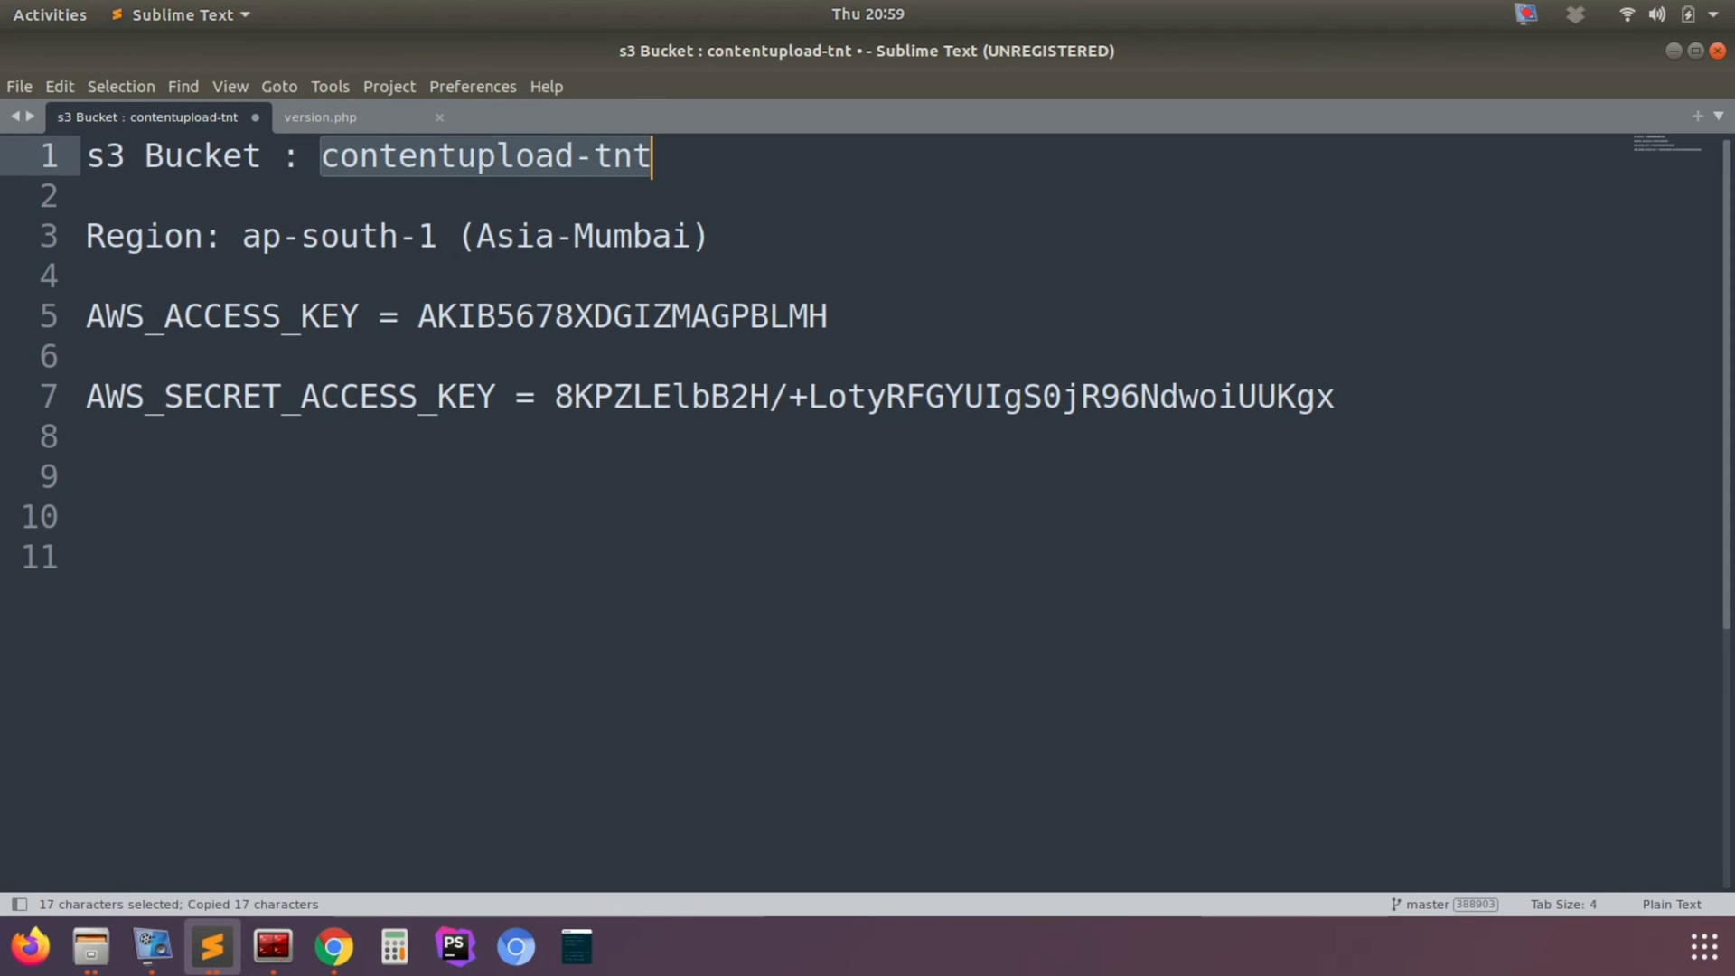
key("alt+Tab")
left_click(736, 365)
key("ctrl+v")
scroll(425, 425, "down", 3)
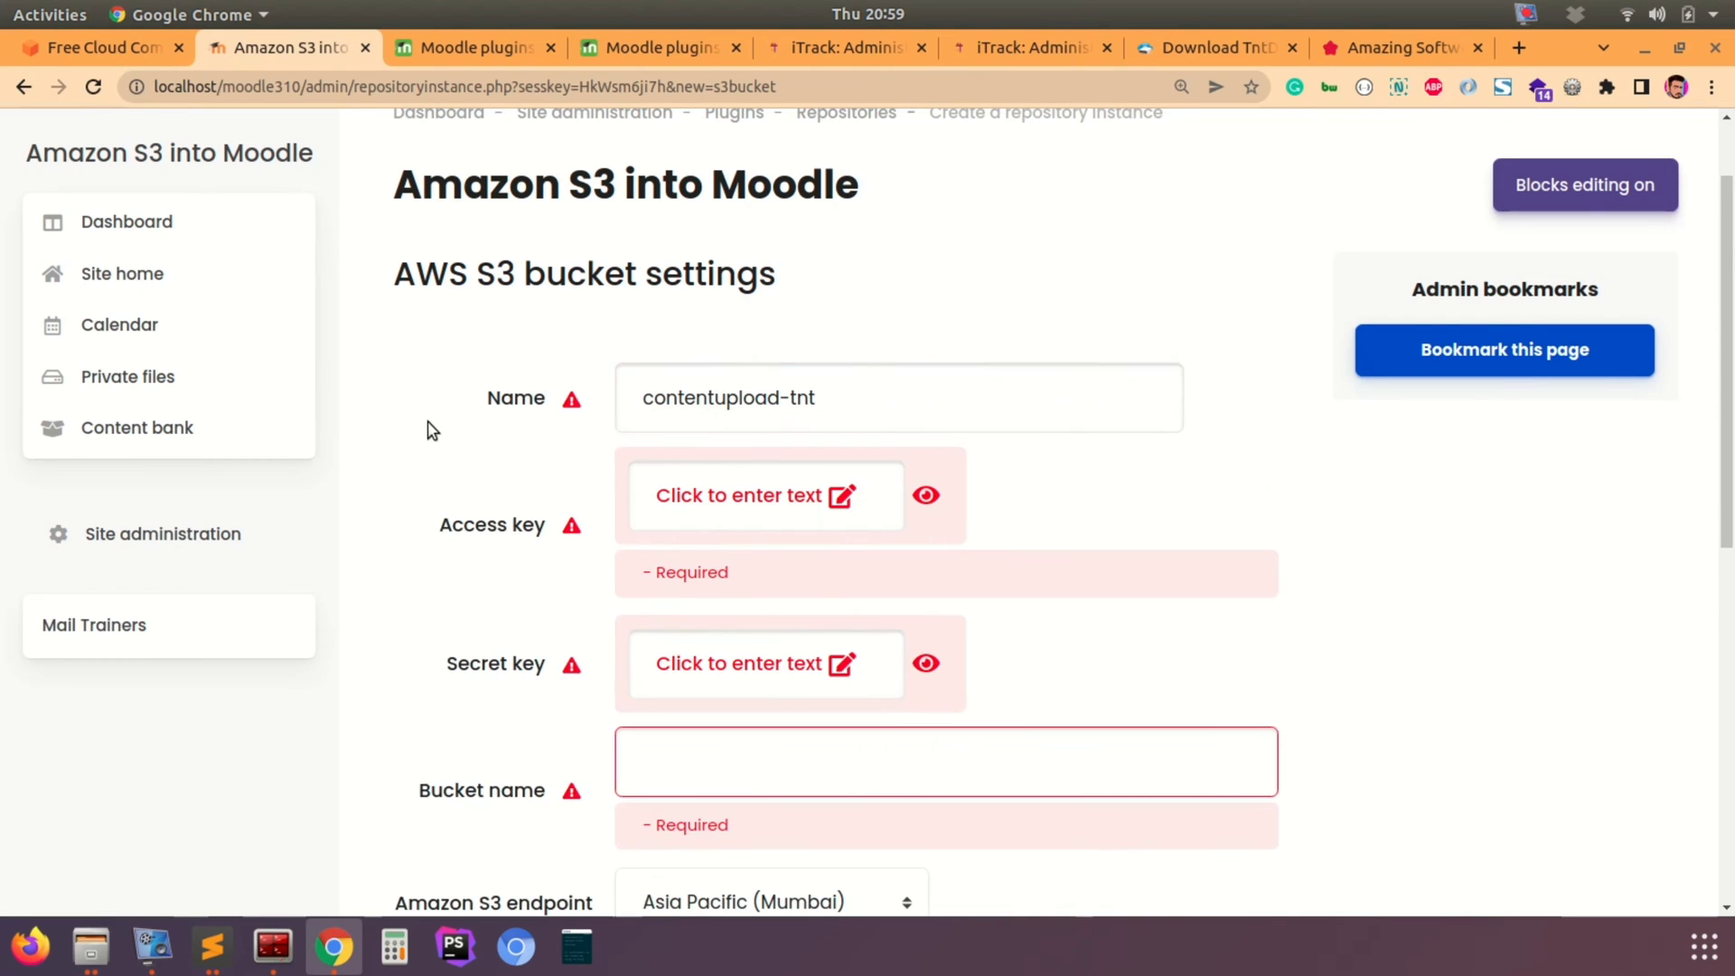
Step: Copy the access key from the notes into the Access key field
key("alt+Tab")
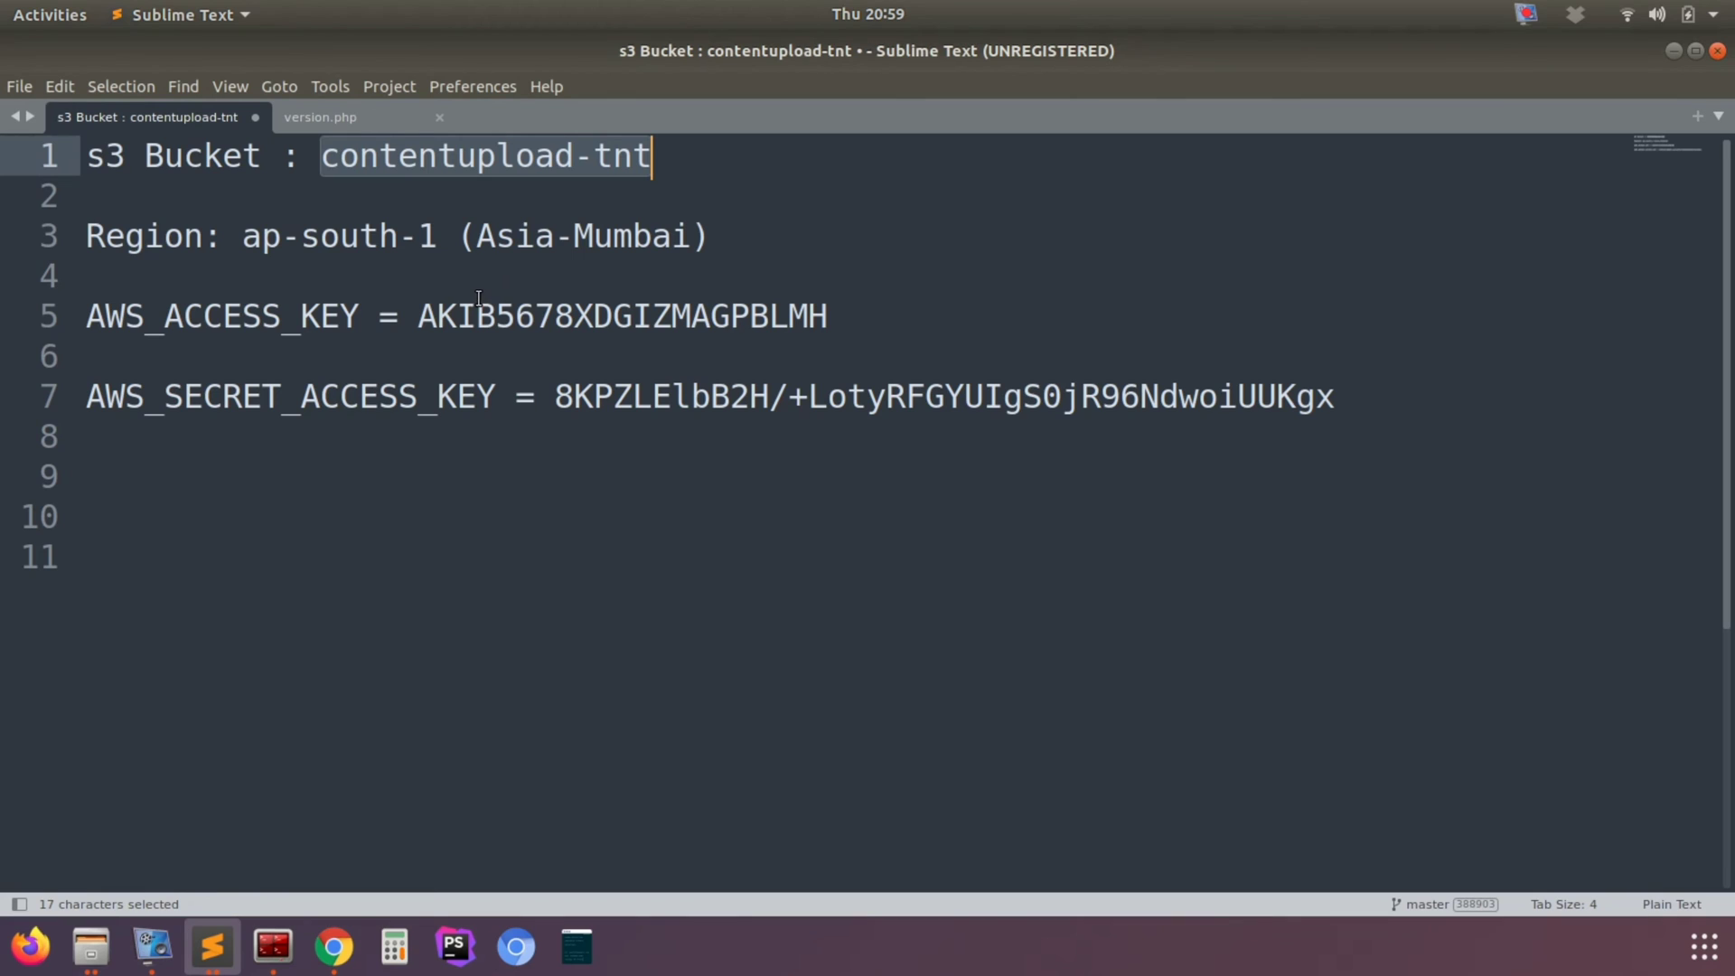
double_click(461, 311)
key("ctrl+c")
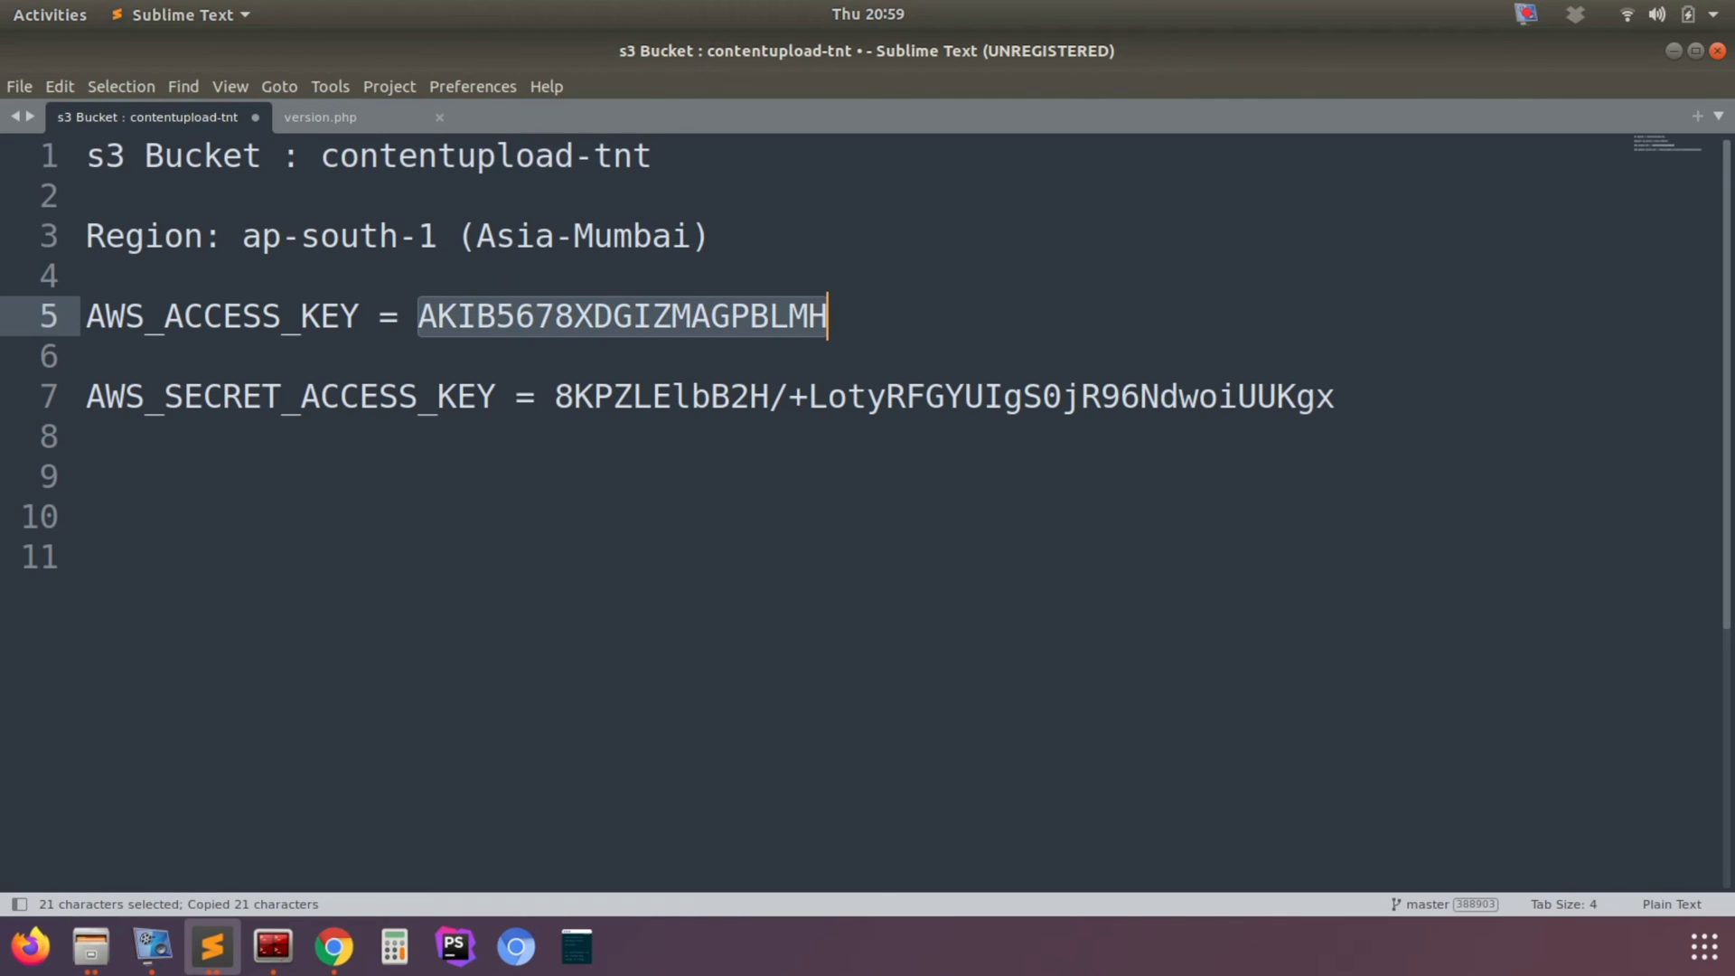
key("alt+Tab")
left_click(705, 340)
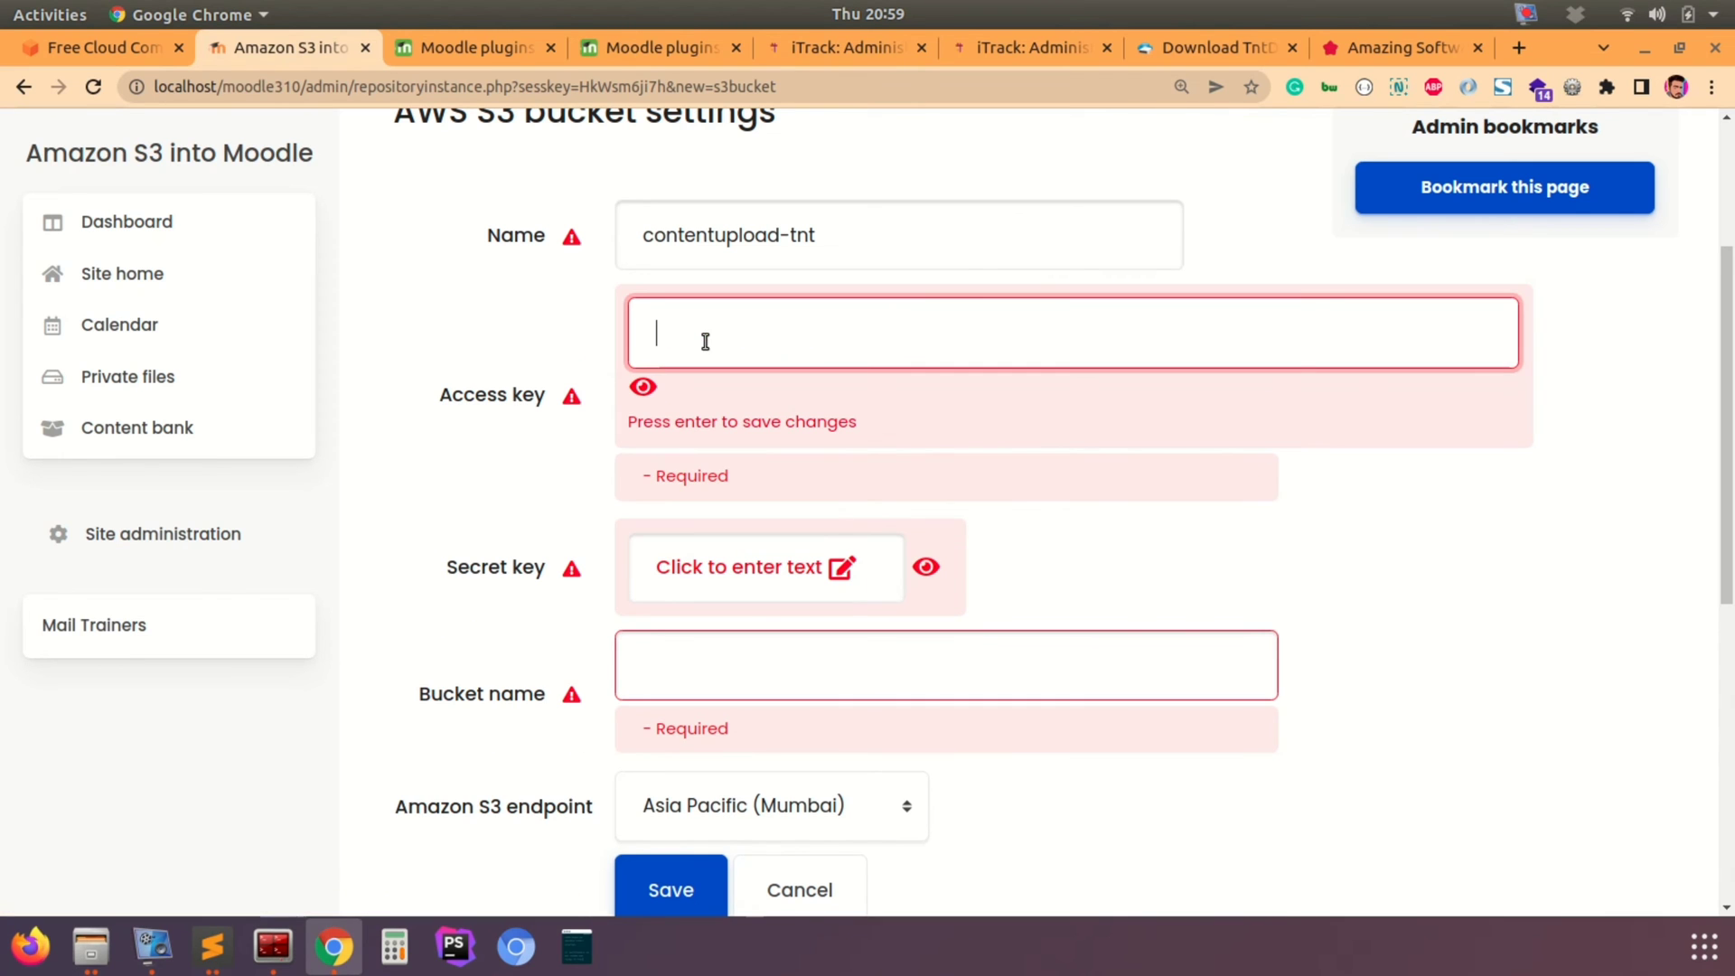
key("ctrl+v")
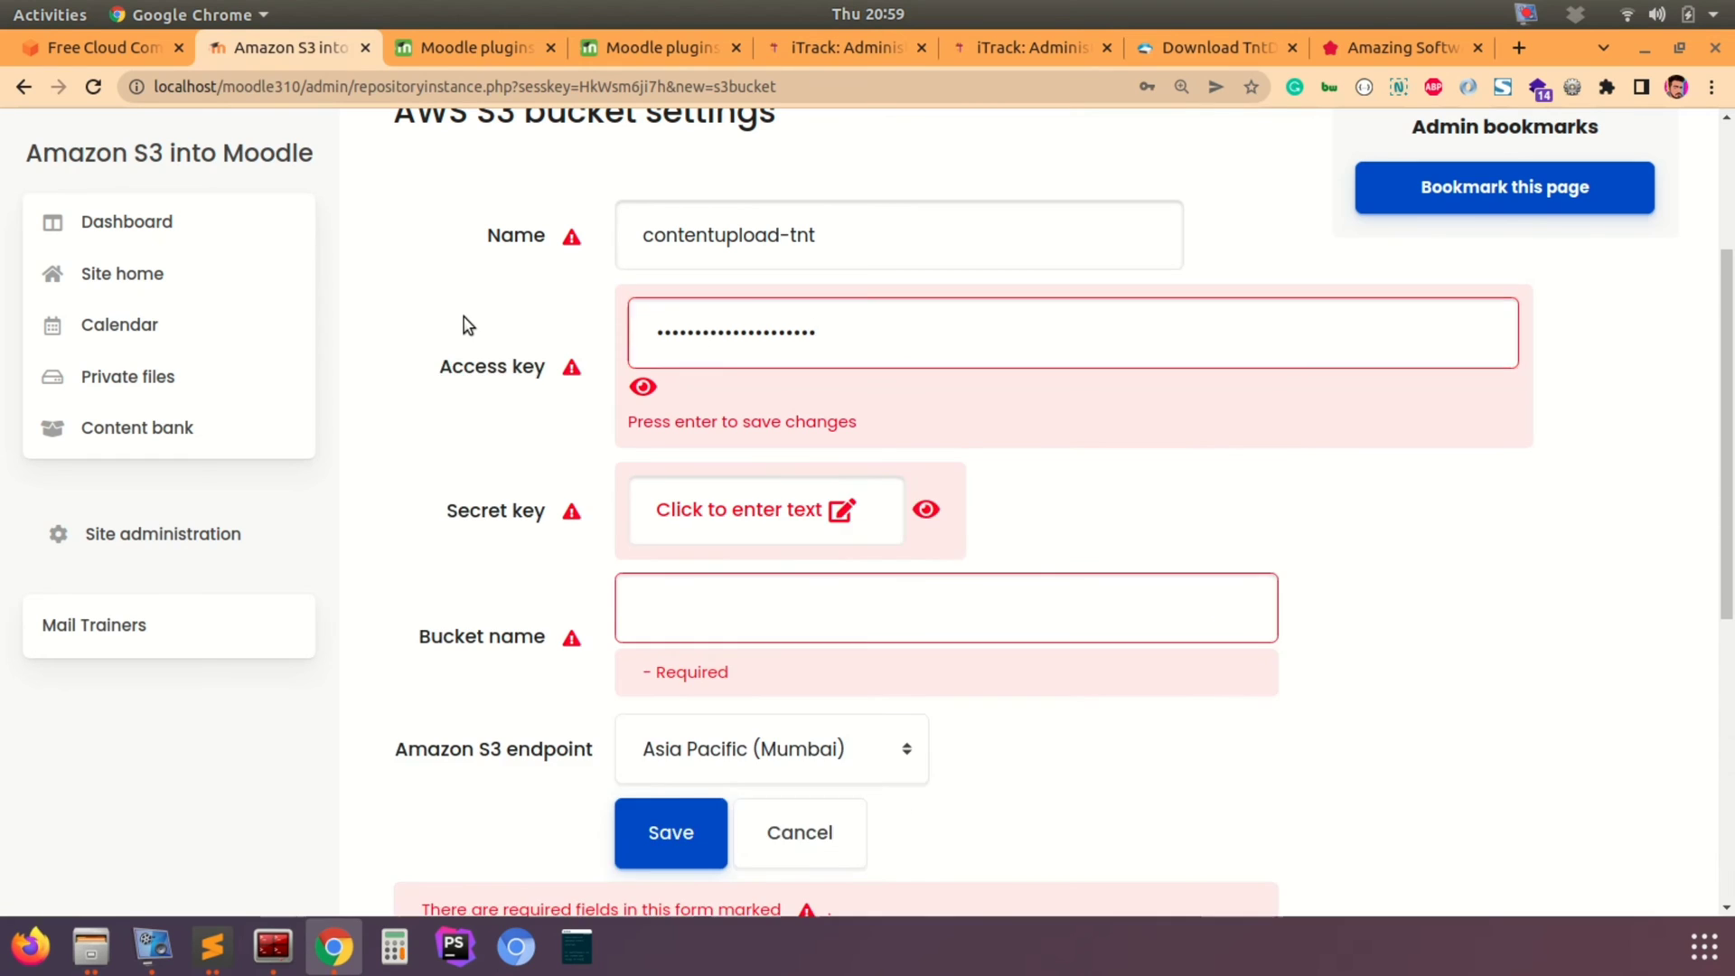
Step: Copy the full secret key from the notes into the Secret key field
key("alt+Tab")
double_click(632, 402)
left_click(632, 402)
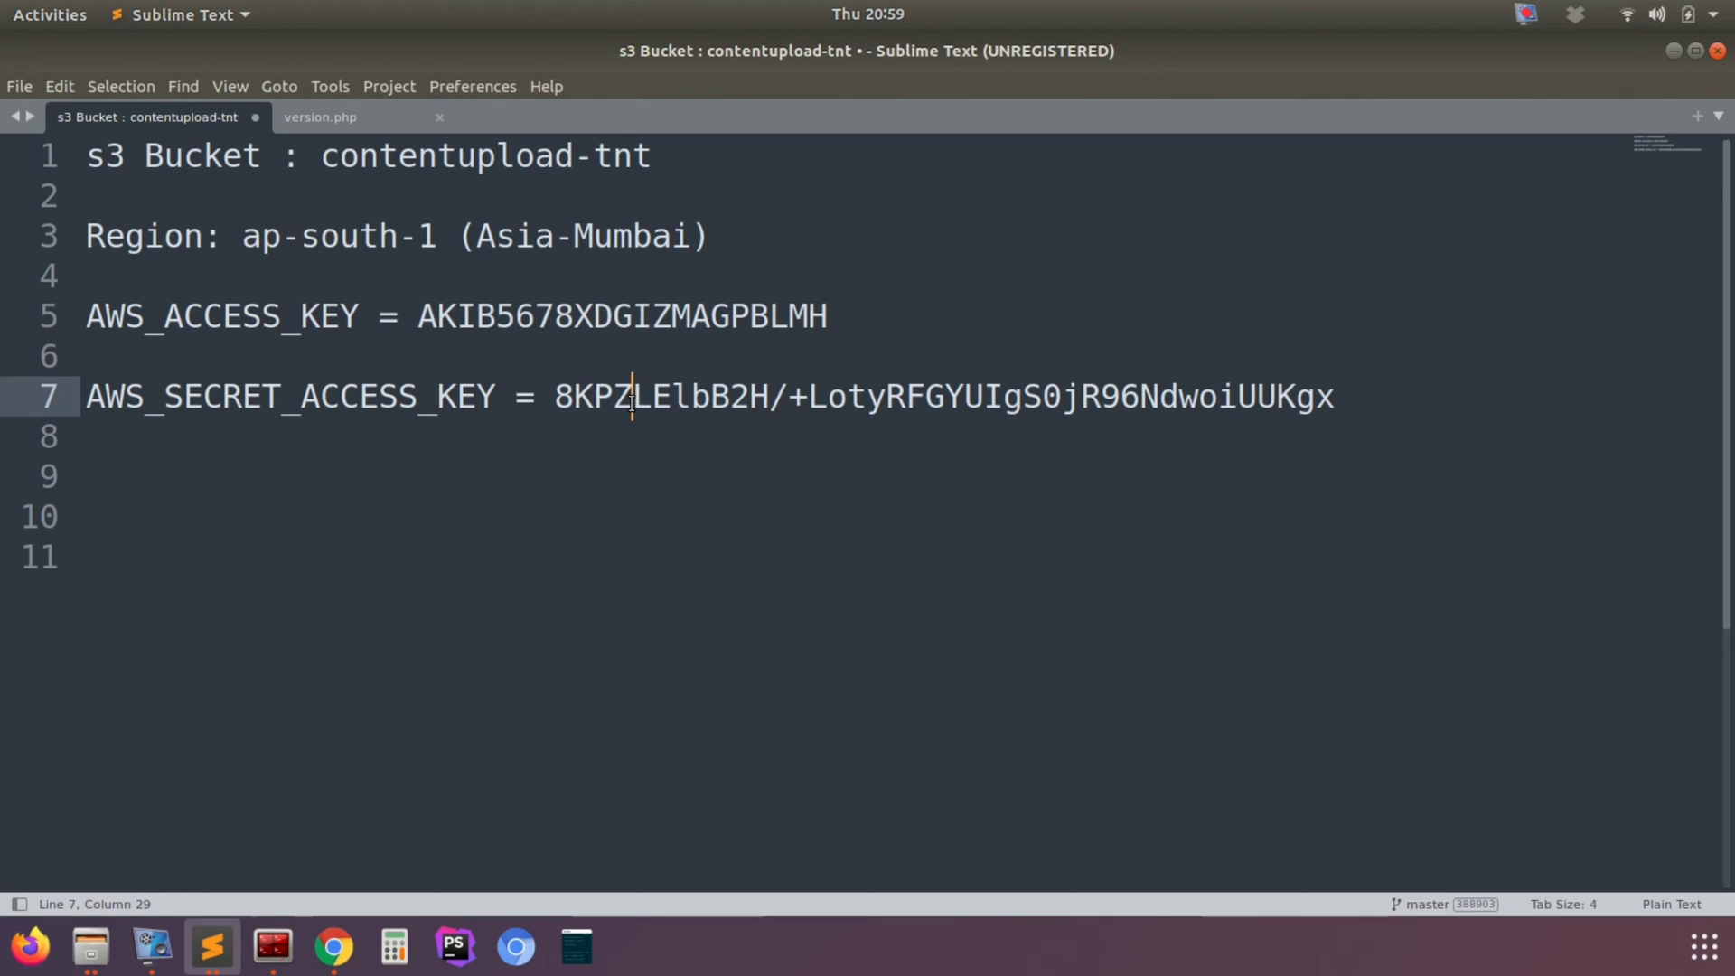
left_click(1335, 395)
left_click_drag(1335, 396, 562, 394)
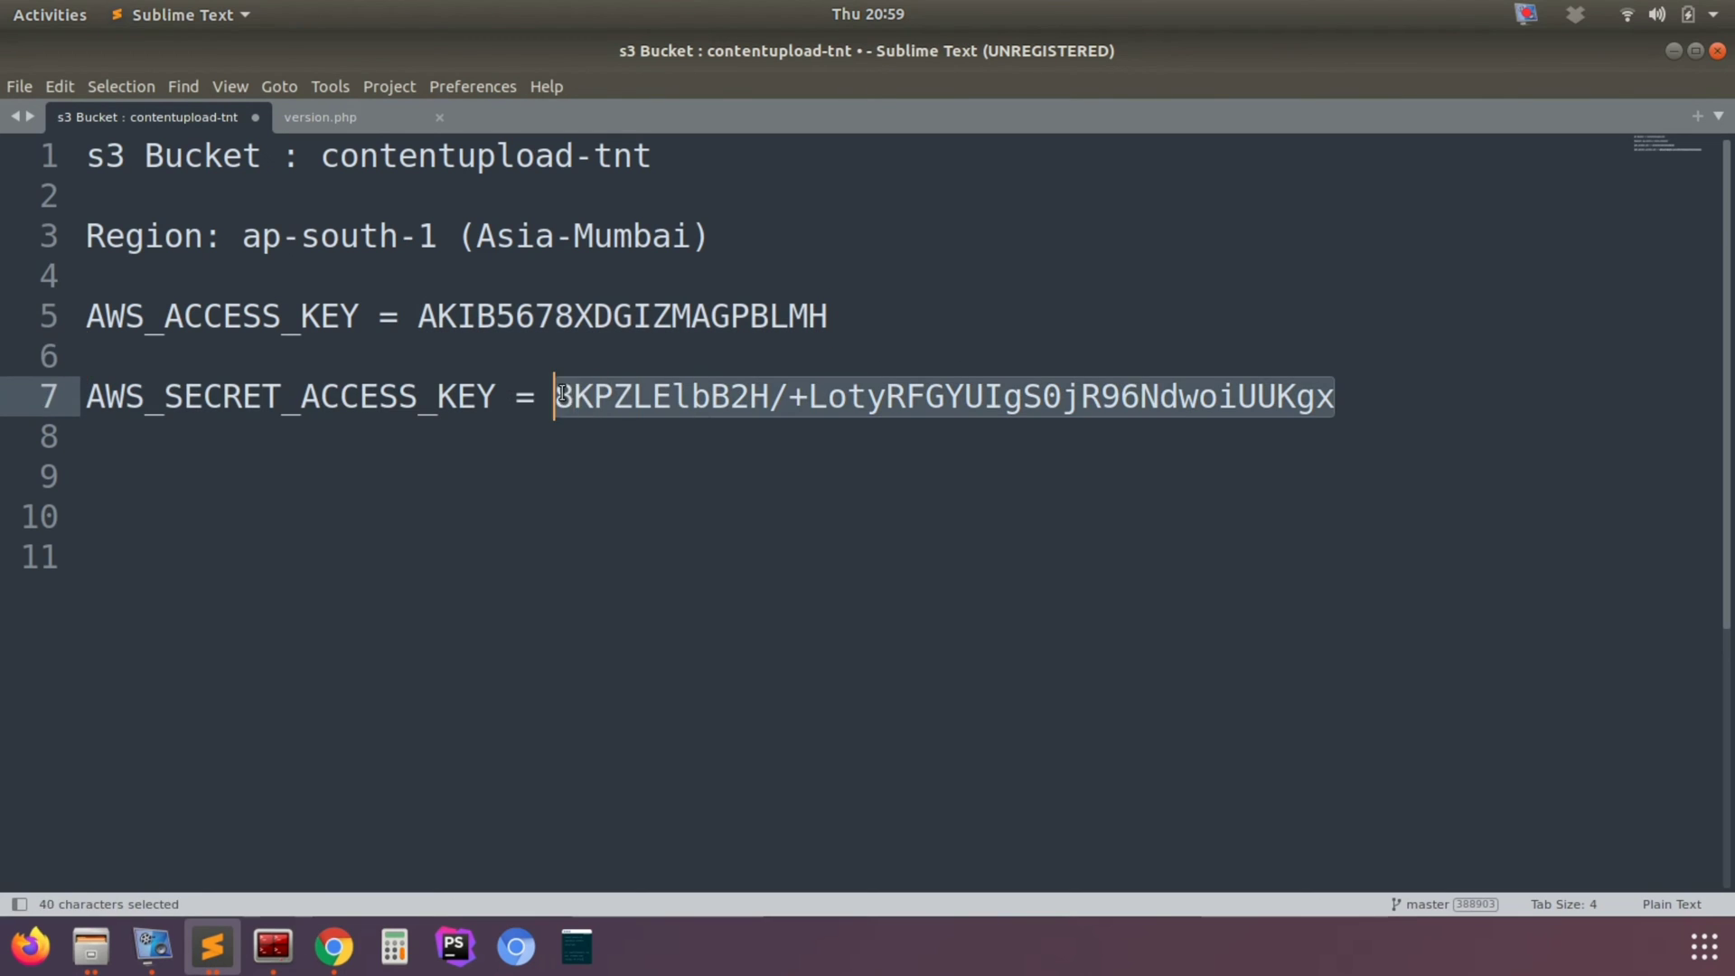
key("ctrl+c")
key("alt+Tab")
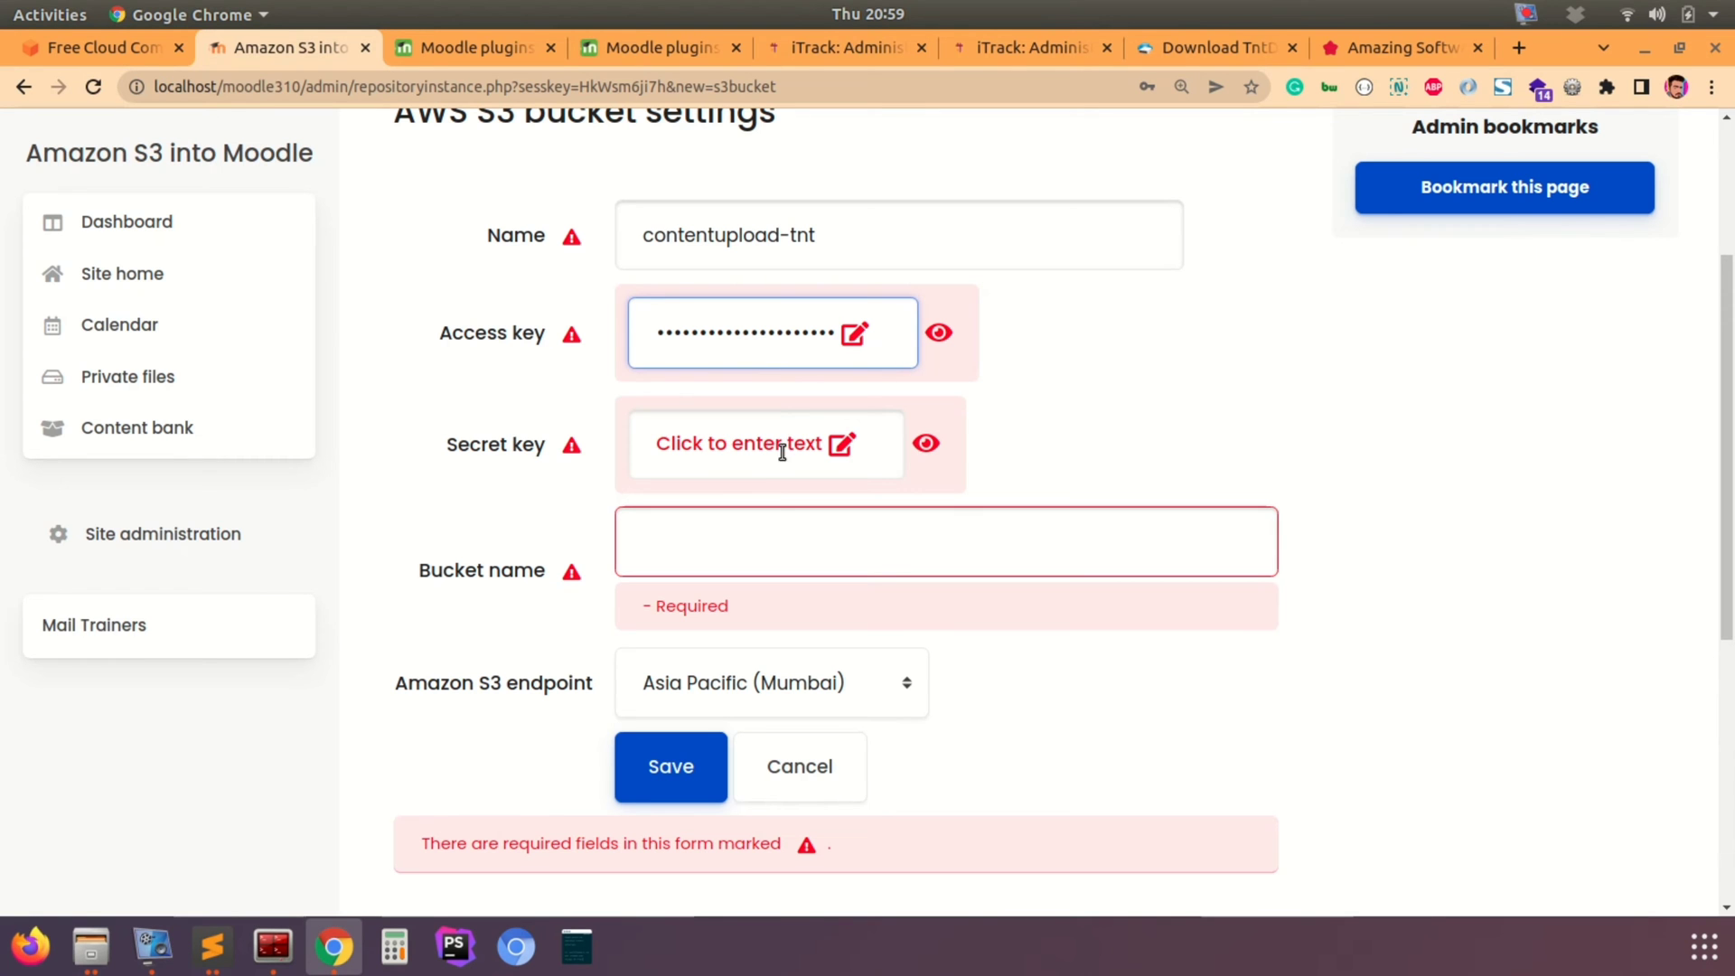
left_click(712, 449)
key("ctrl+v")
key("Return")
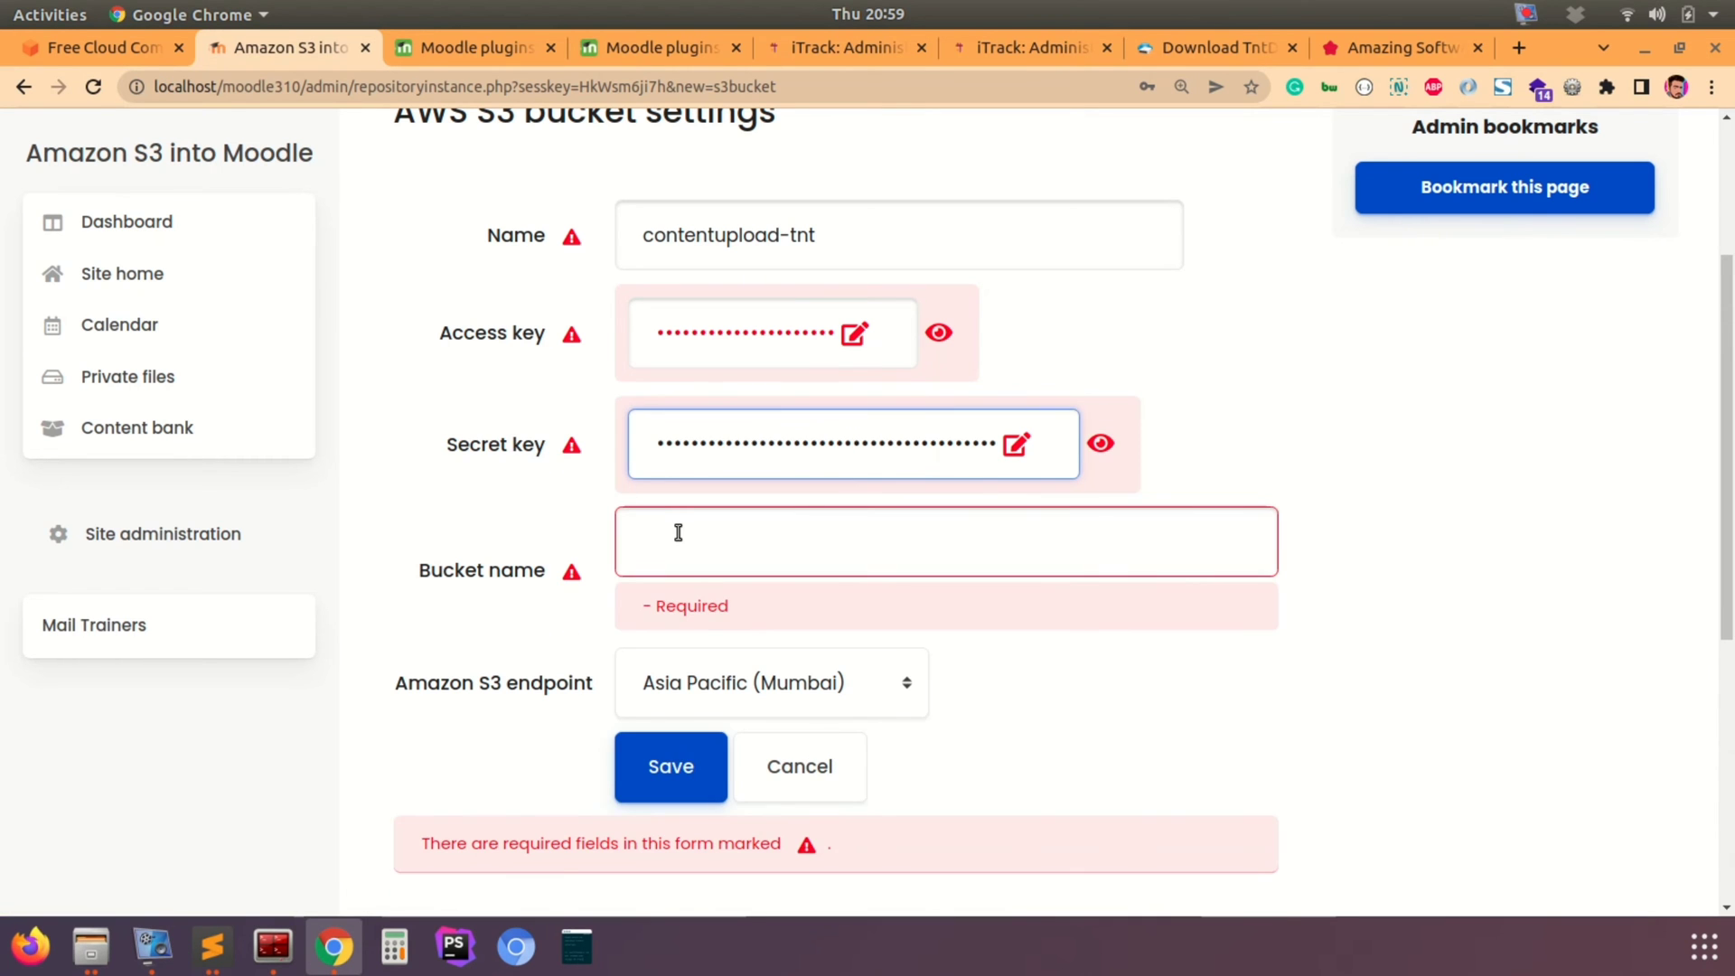
Step: Fill the Bucket name field with contentupload-tnt
left_click(678, 532)
left_click_drag(820, 241, 589, 220)
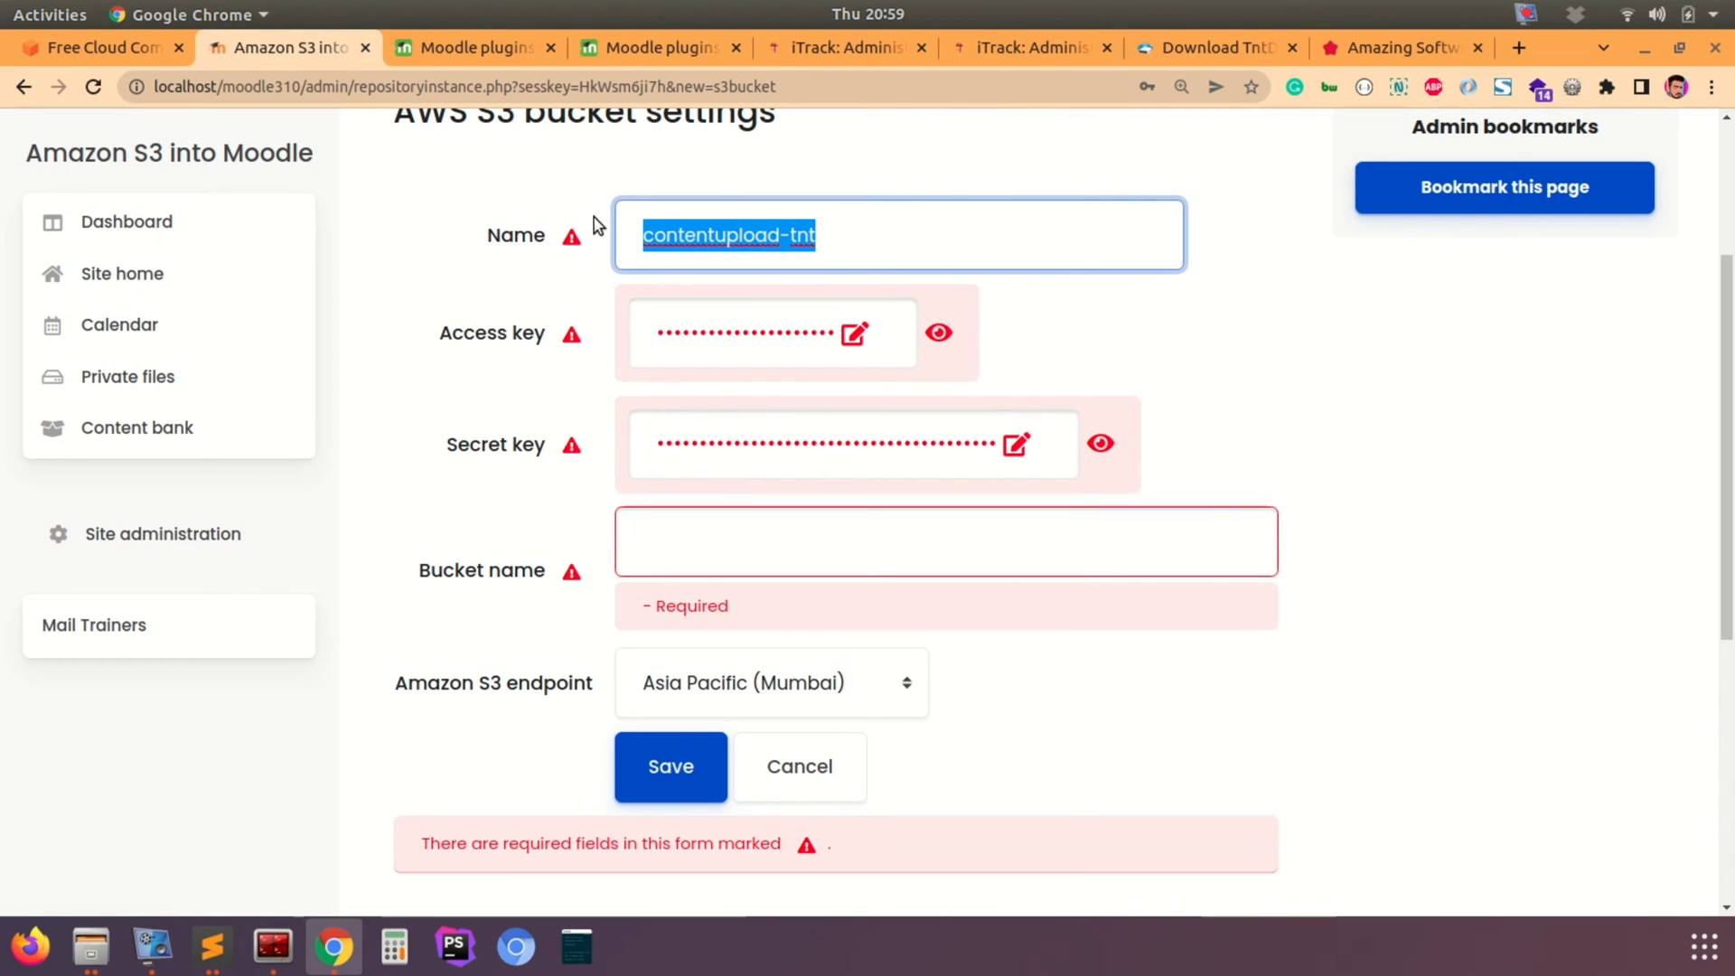
left_click(721, 551)
key("ctrl+v")
left_click(405, 526)
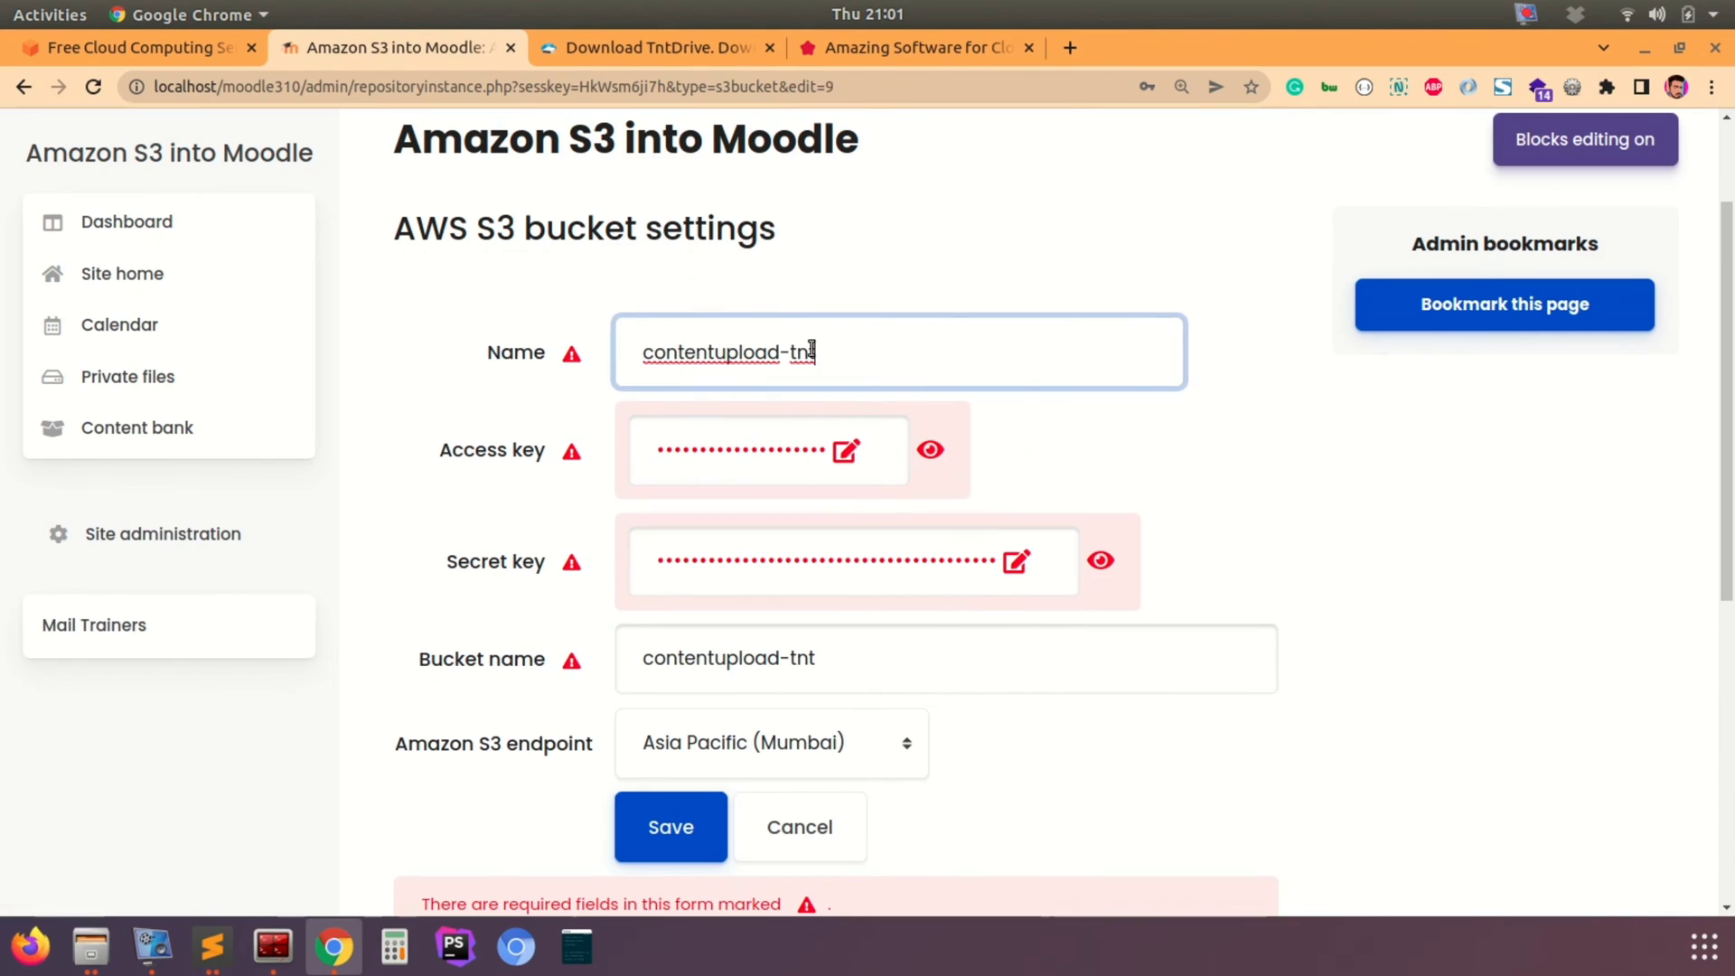
left_click_drag(840, 351, 569, 348)
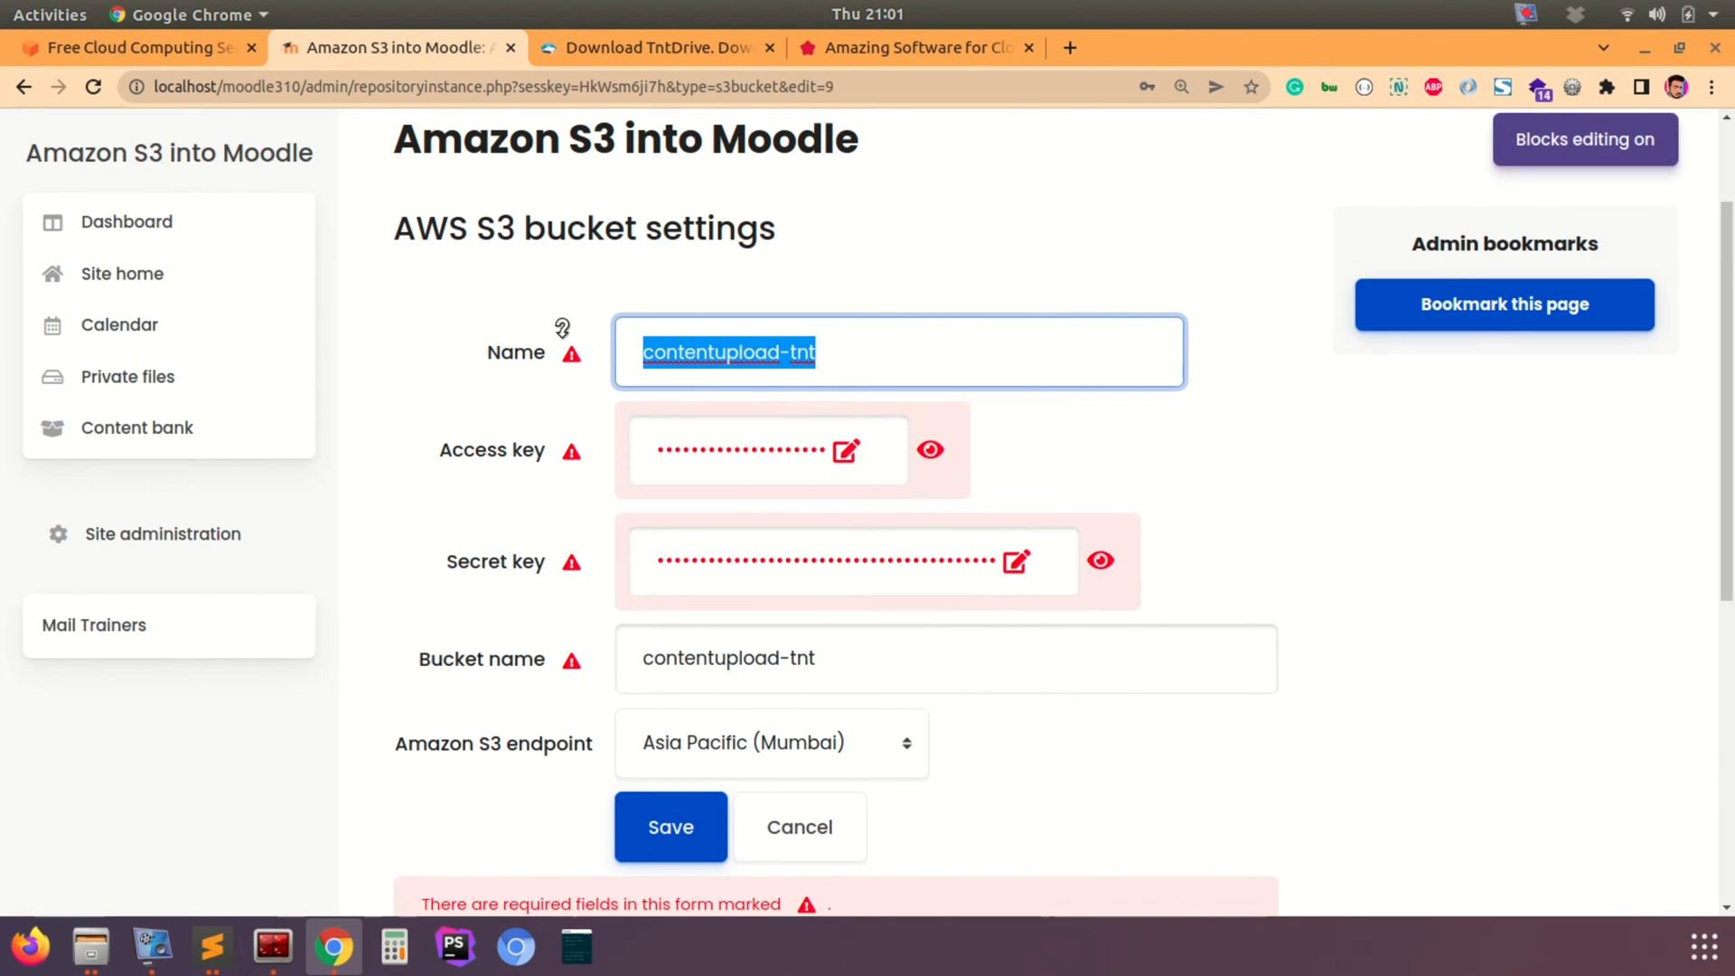
Step: Rename the S3 repository instance to 'Amazon S3 Bucket' and save it
type("Amazon S3 Bu")
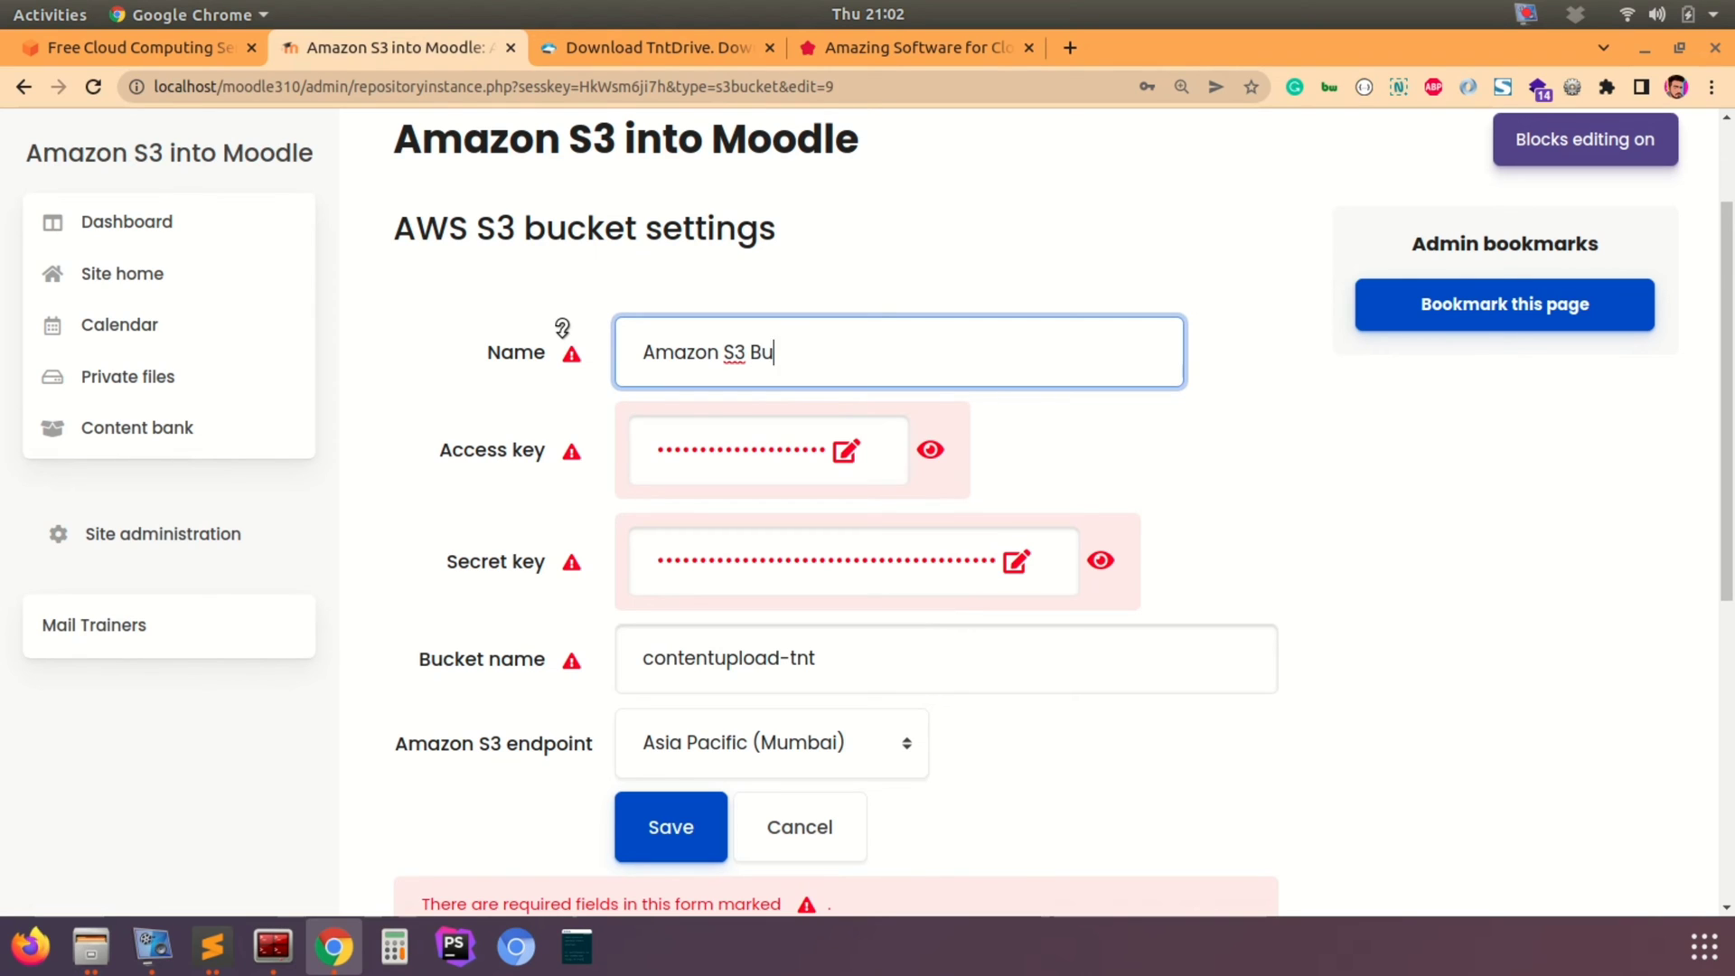
type("cket")
left_click(418, 398)
scroll(418, 399, "down", 2)
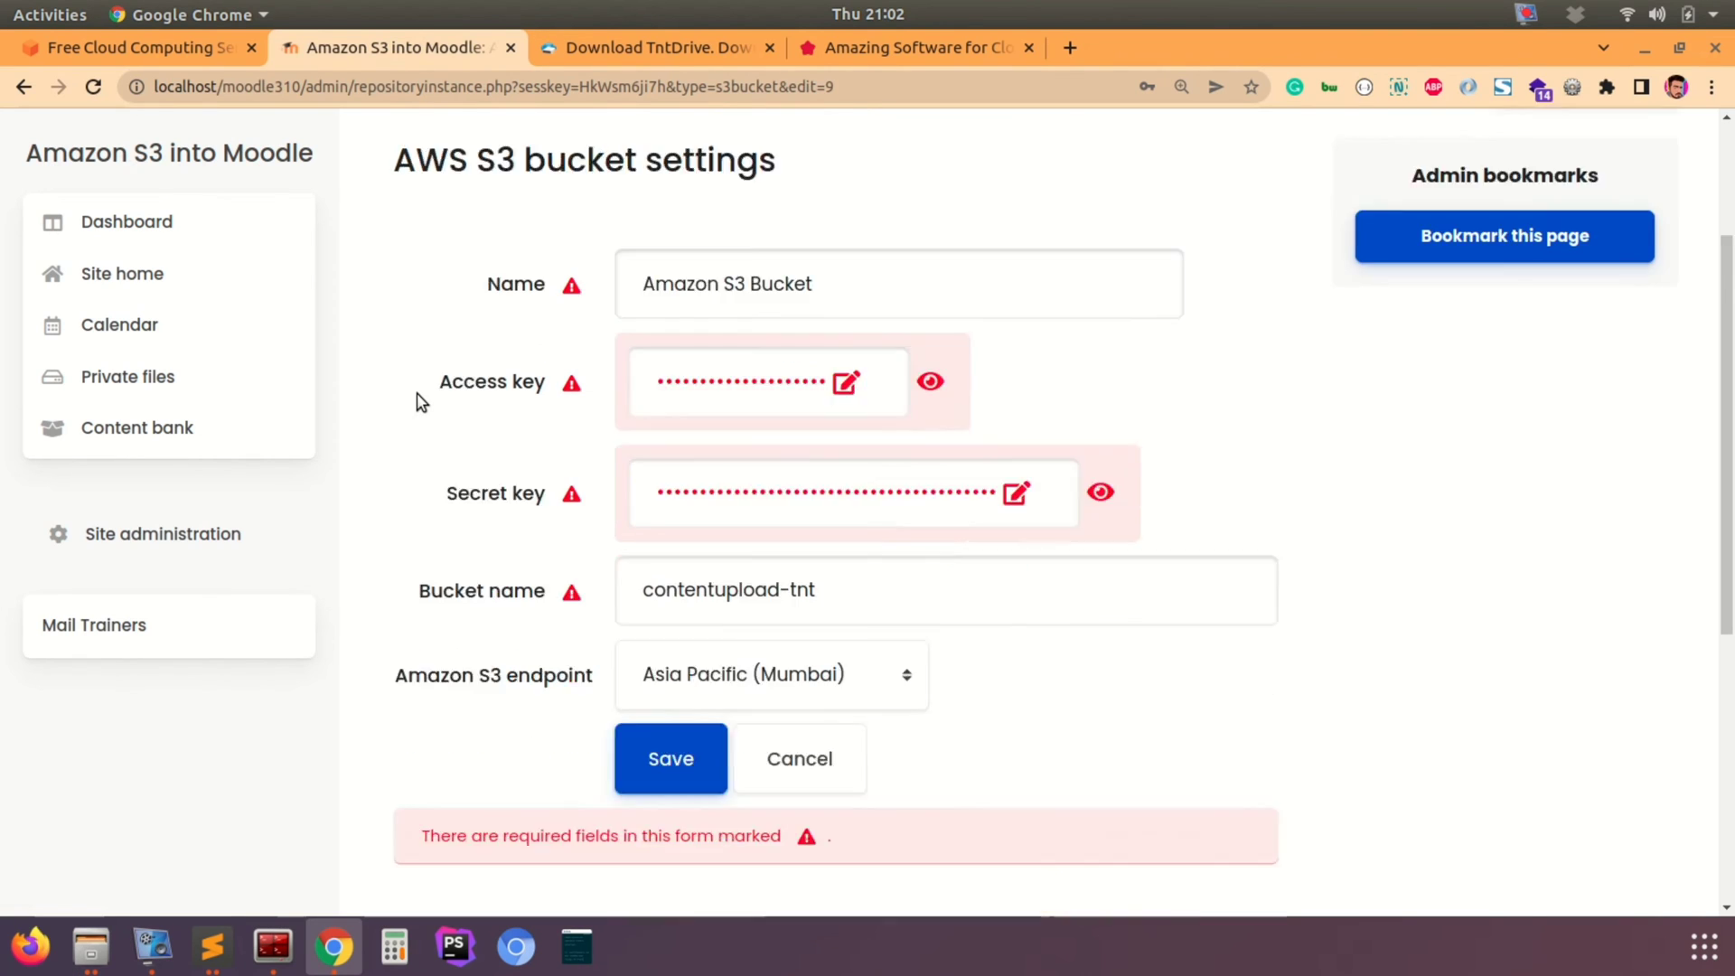
left_click(668, 660)
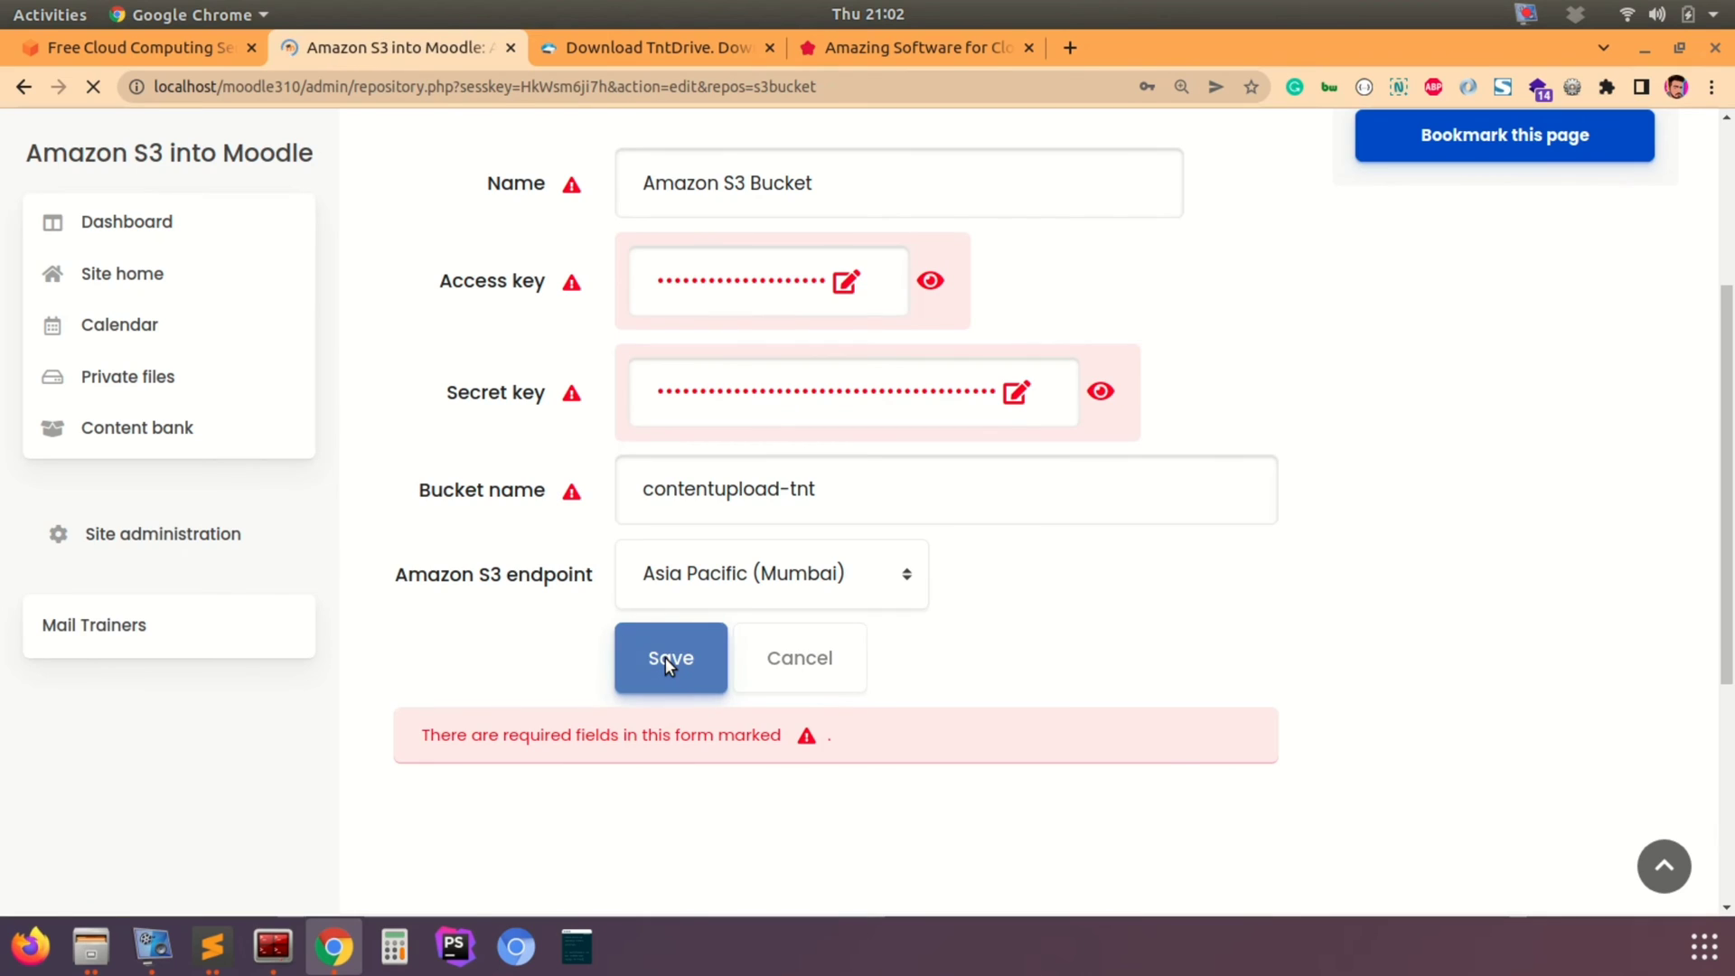
Step: Open the Dashboard link from the sidebar in a new tab
scroll(668, 666, "down", 5)
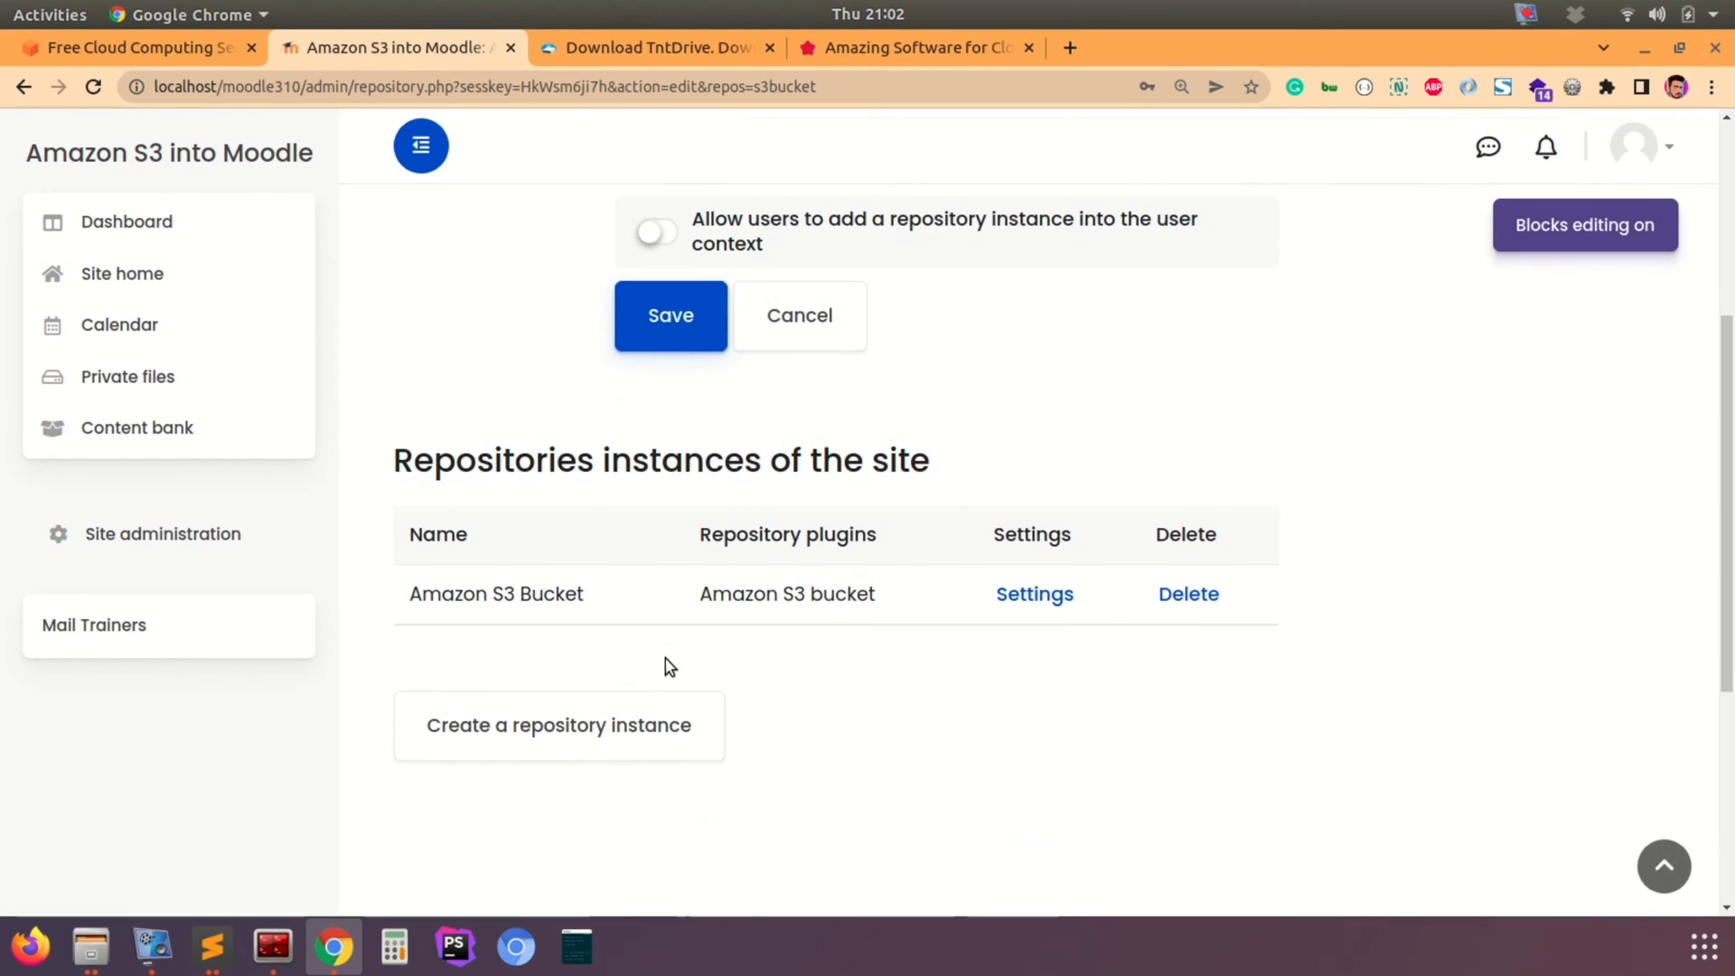
scroll(669, 666, "up", 2)
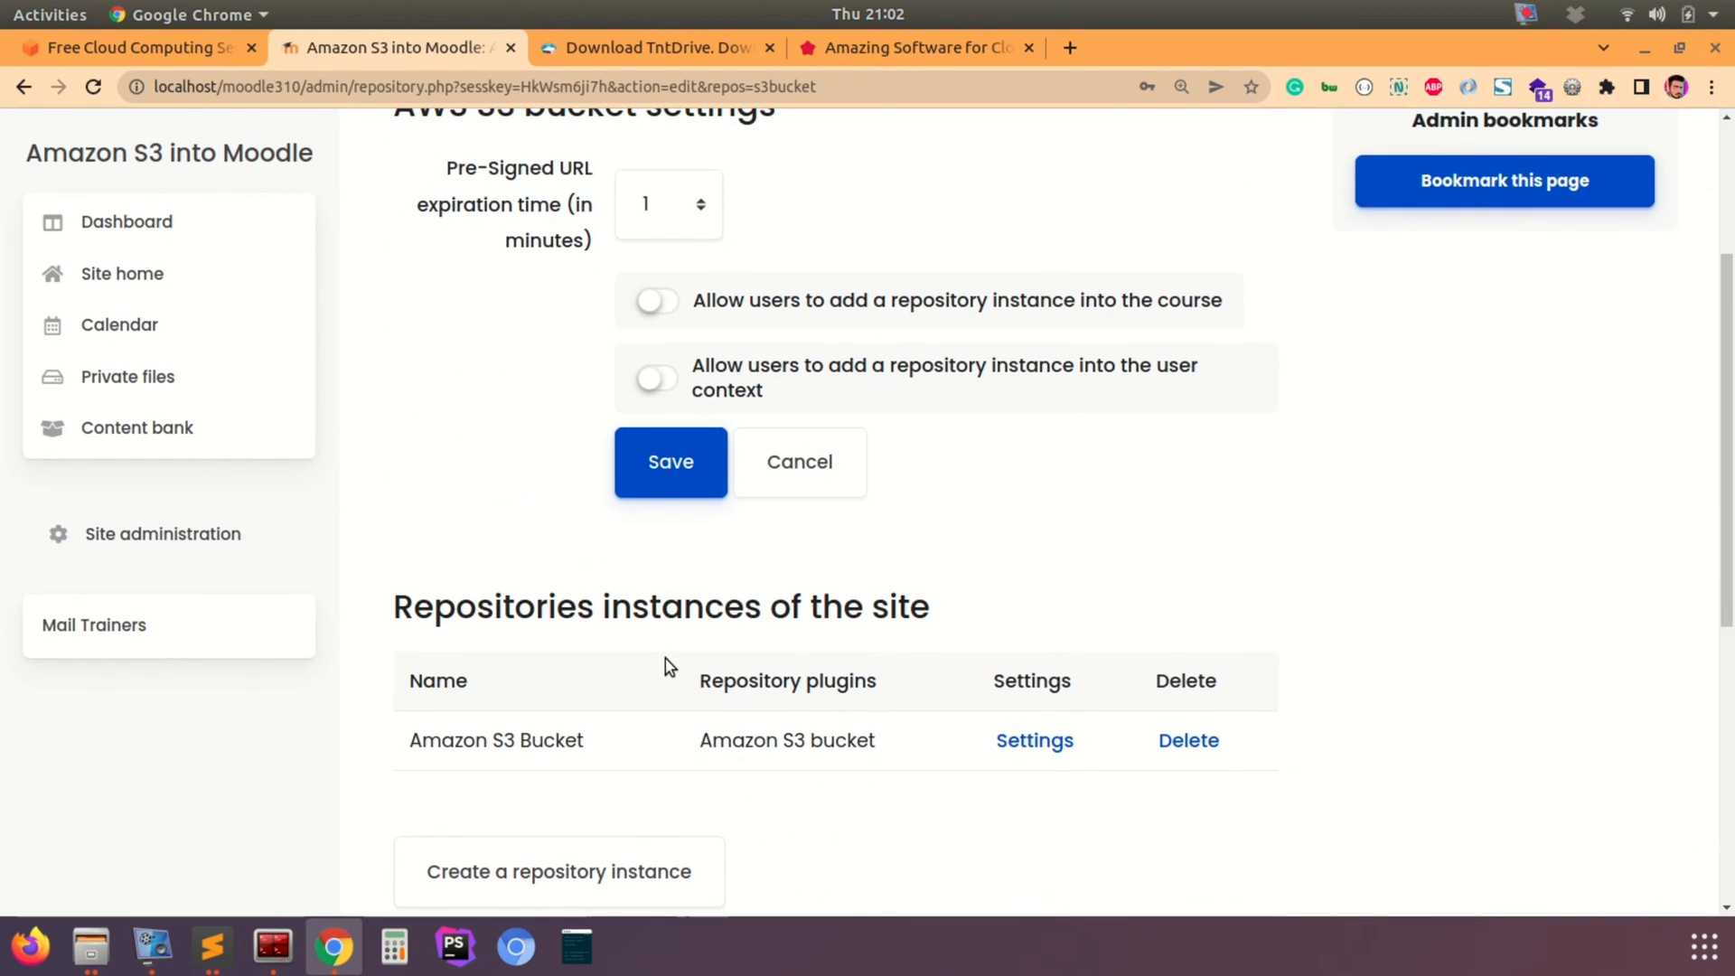
scroll(665, 664, "up", 3)
right_click(165, 227)
left_click(166, 232)
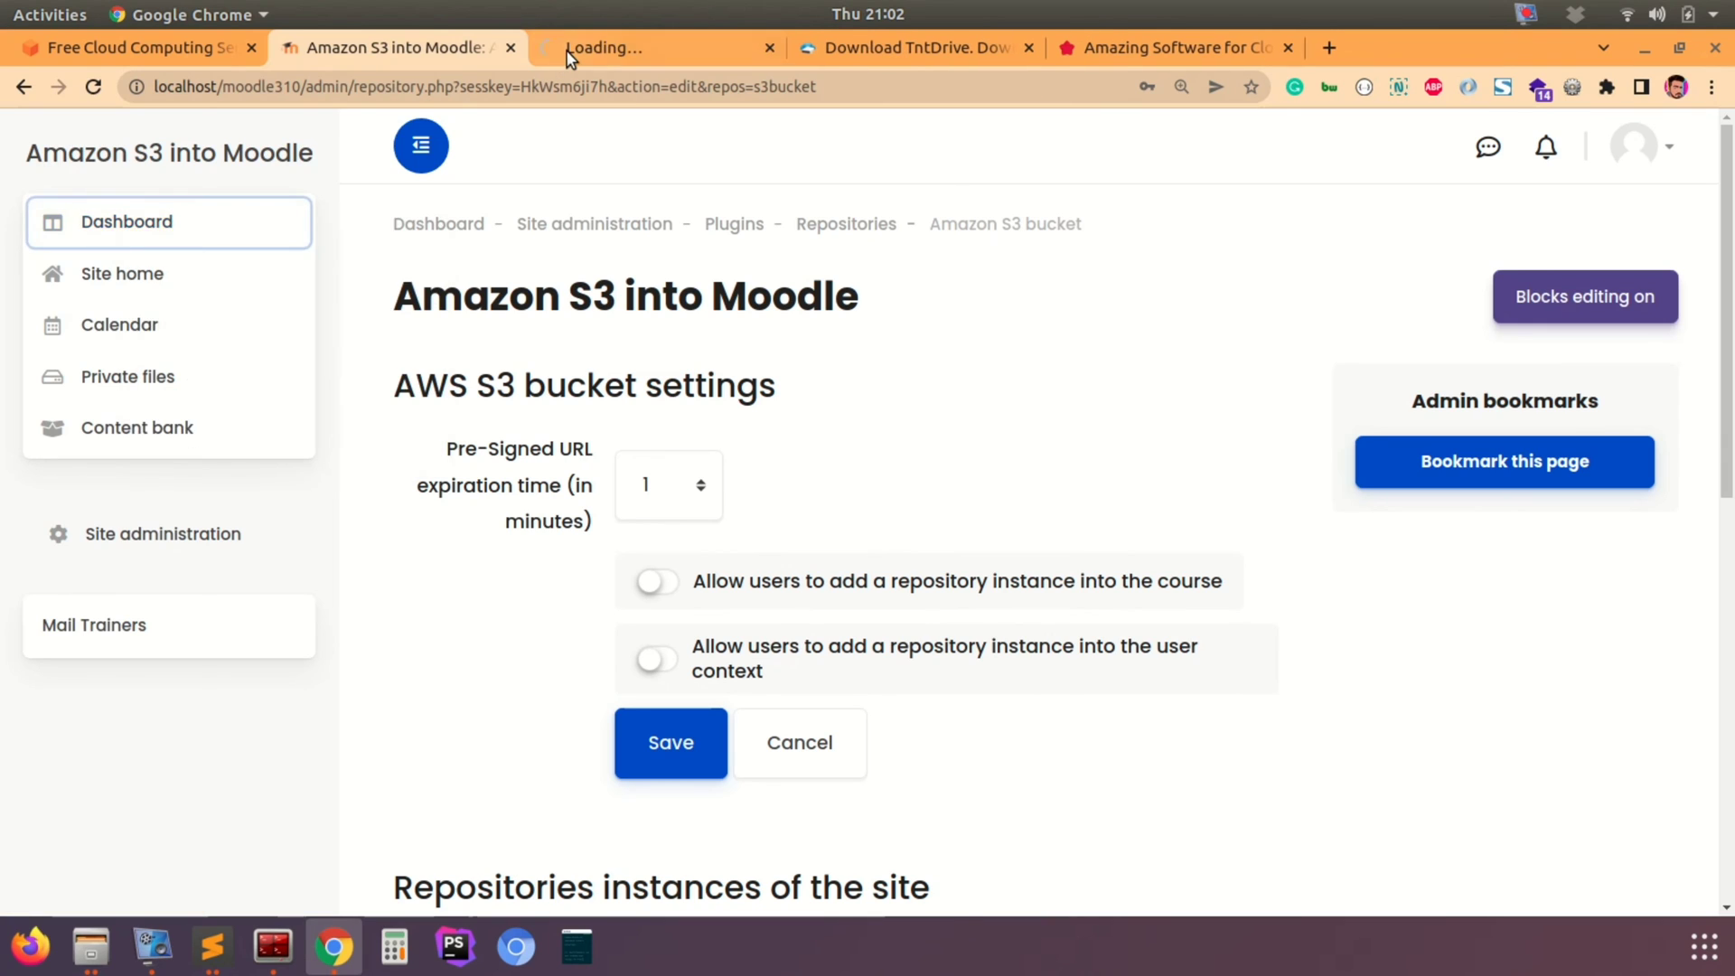
Step: From the address bar, open the Examination Hall 001 course and turn editing on
left_click(565, 53)
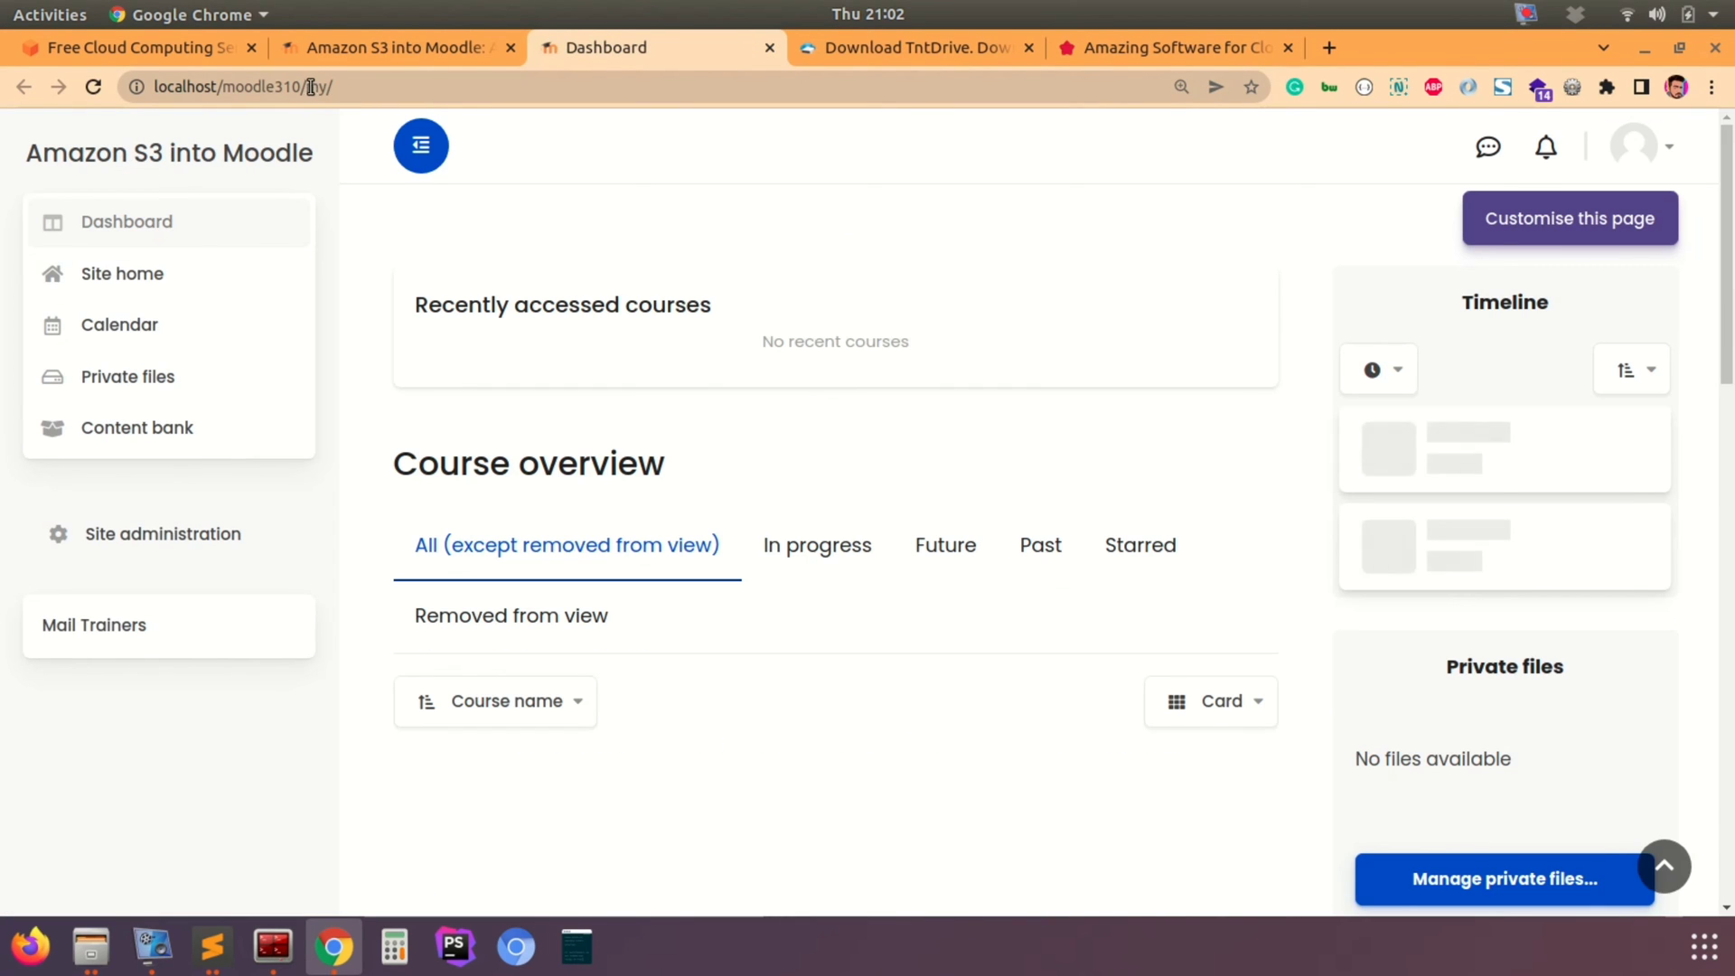
left_click_drag(305, 86, 333, 86)
type("course")
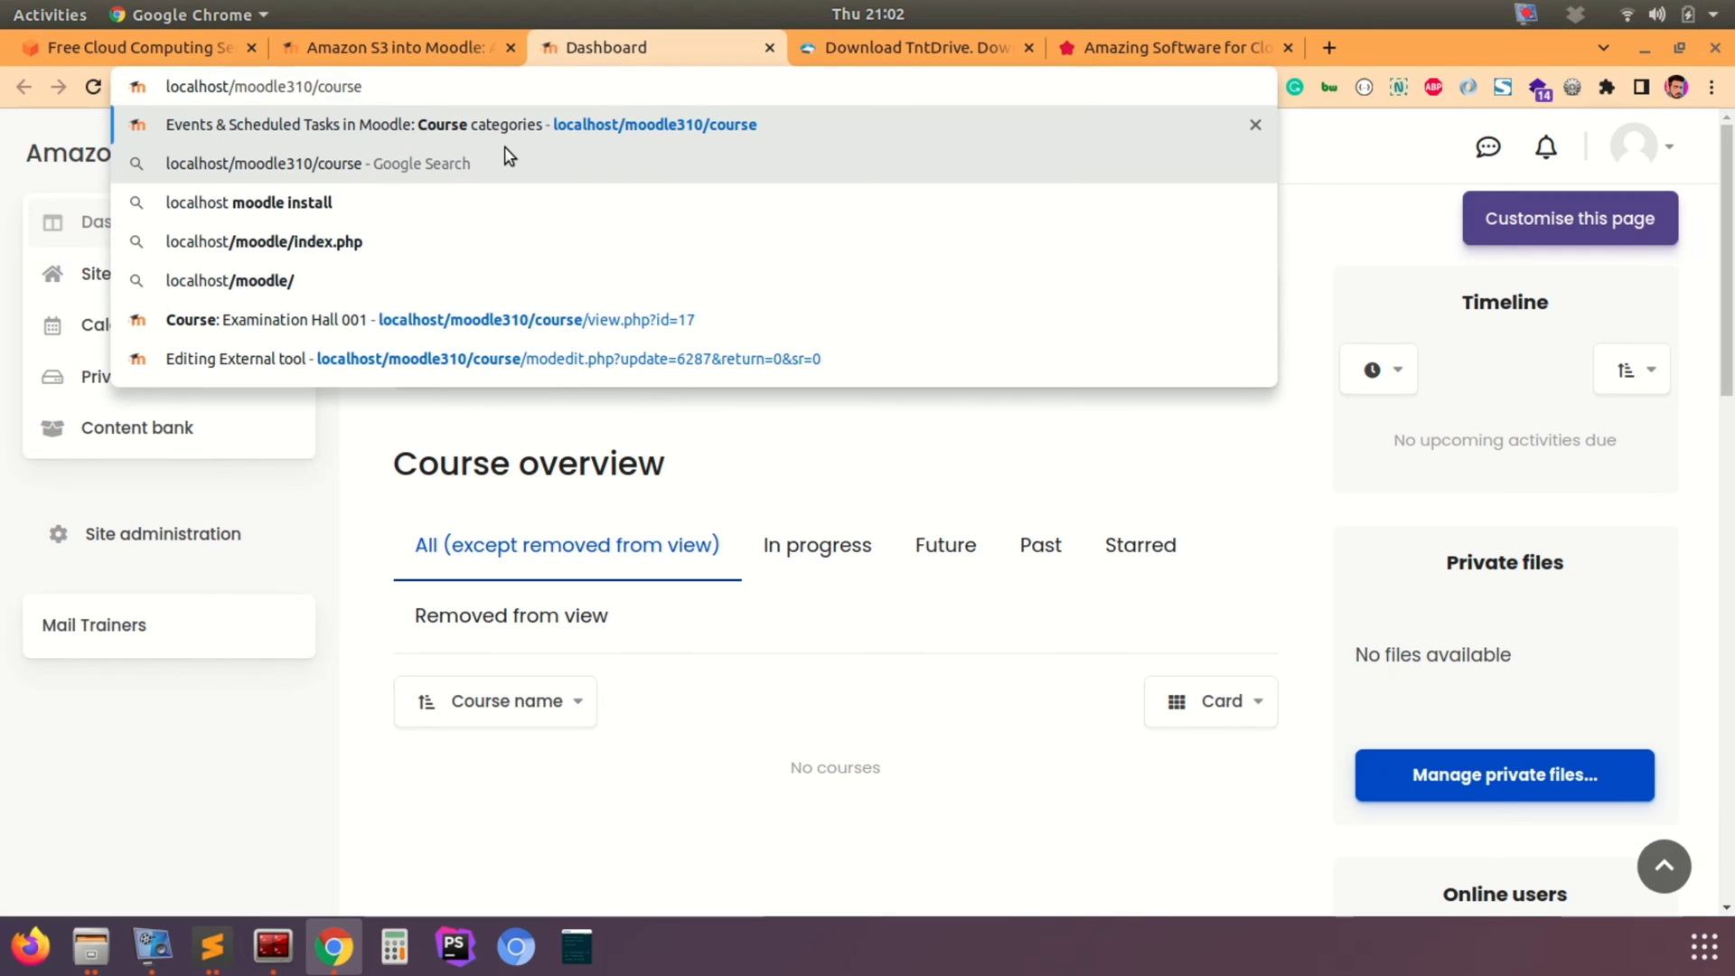
left_click(504, 320)
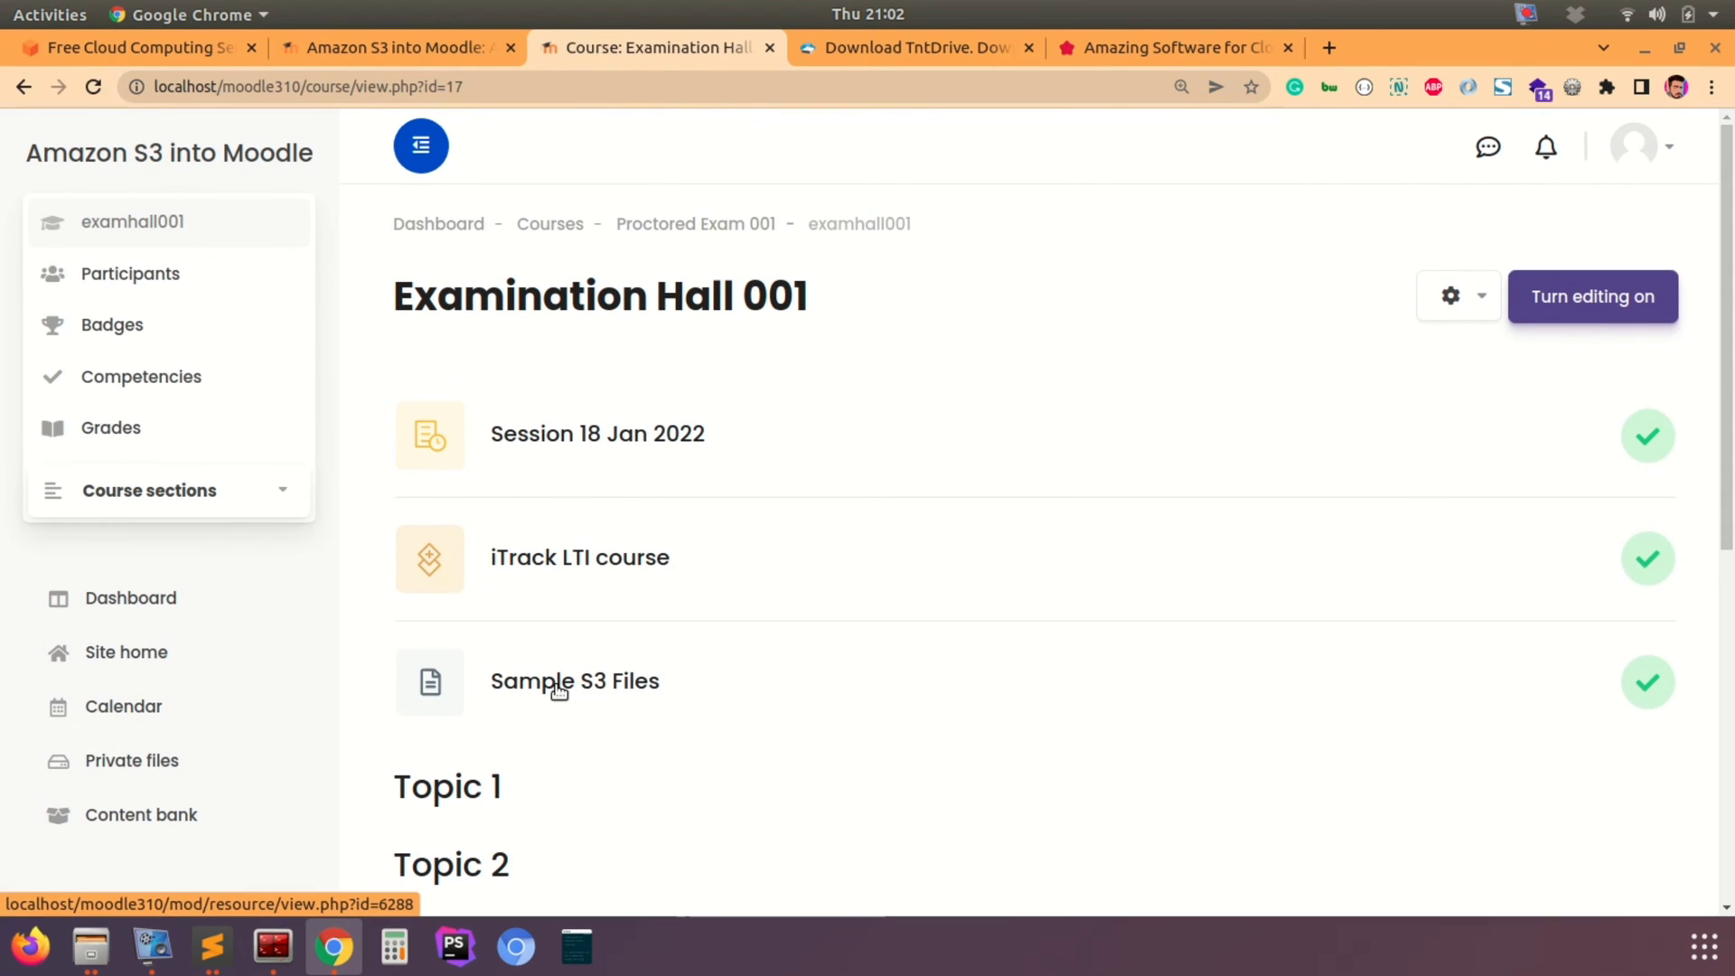
left_click(1585, 307)
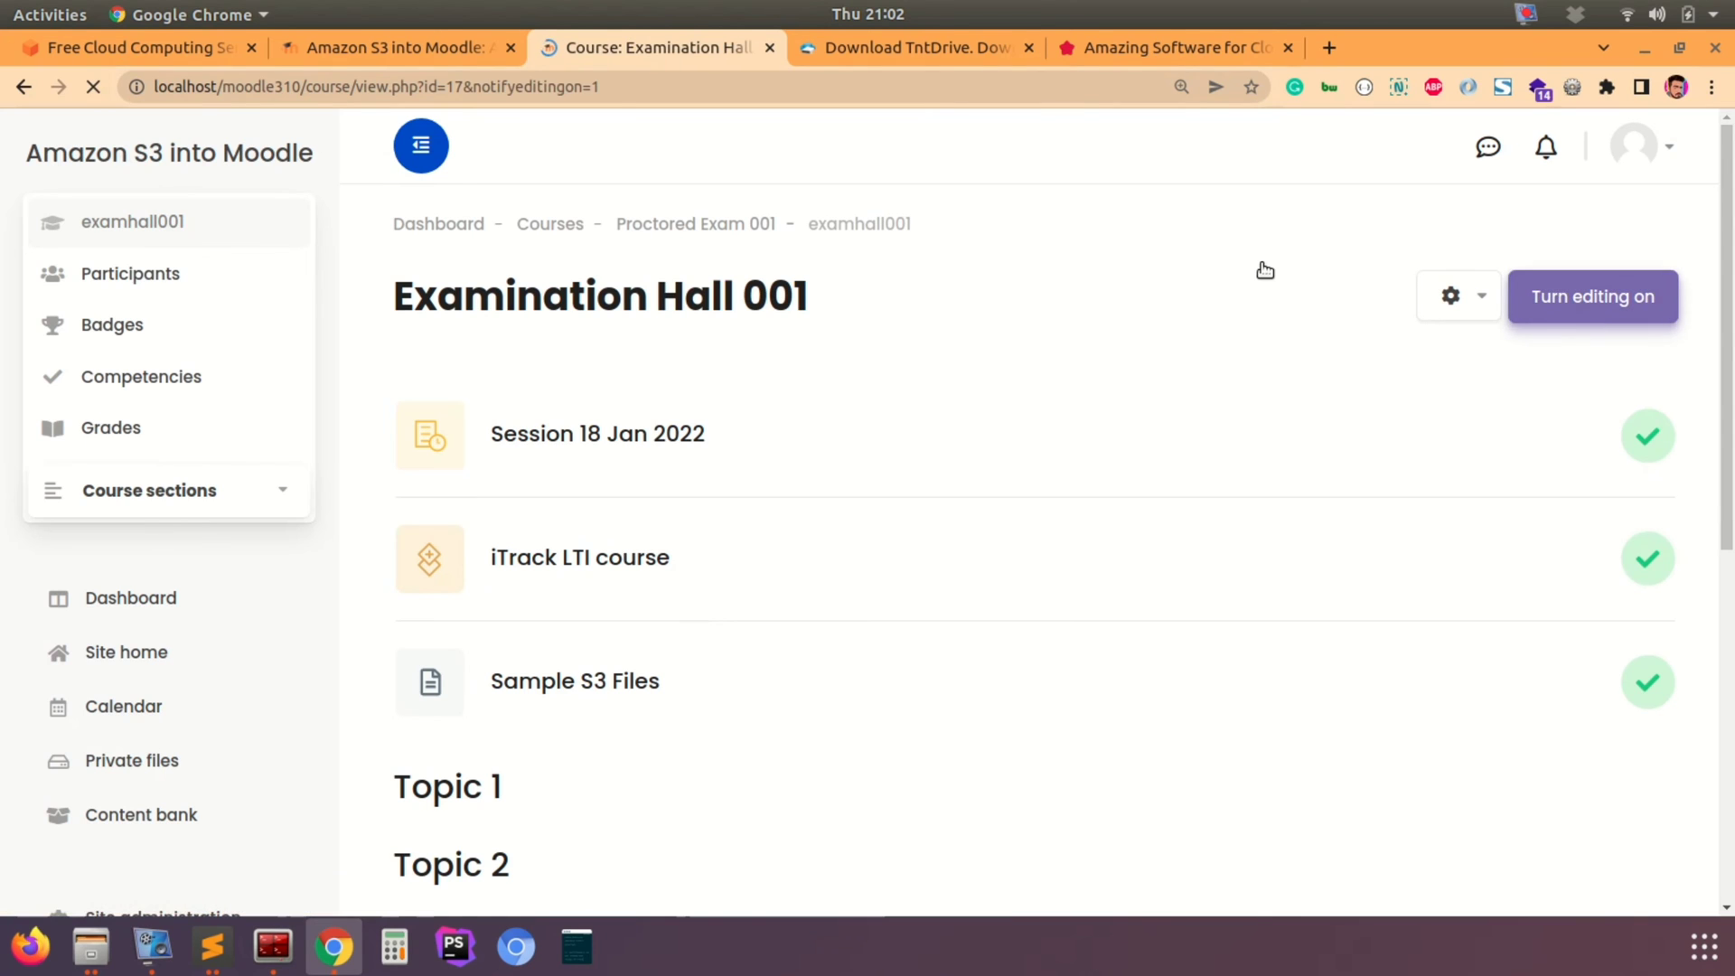
Step: Rename Topic 1 to 'S3 Bucket Sections' and open its activity or resource chooser
scroll(1035, 492, "down", 6)
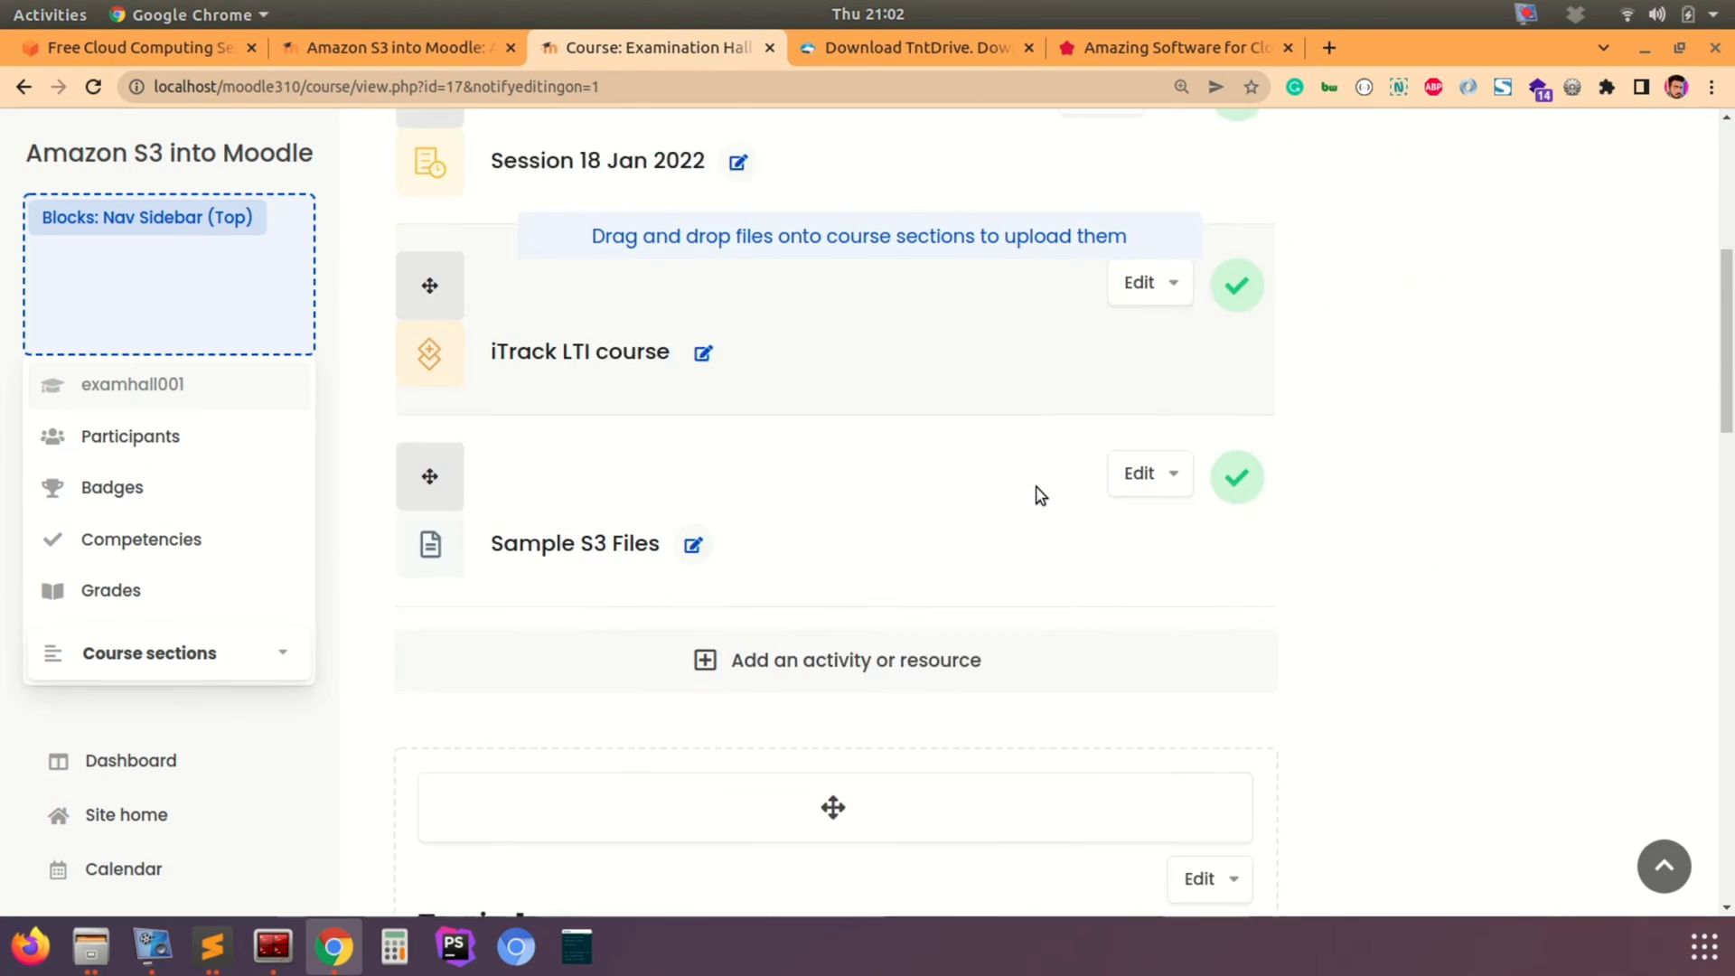
scroll(1034, 492, "down", 5)
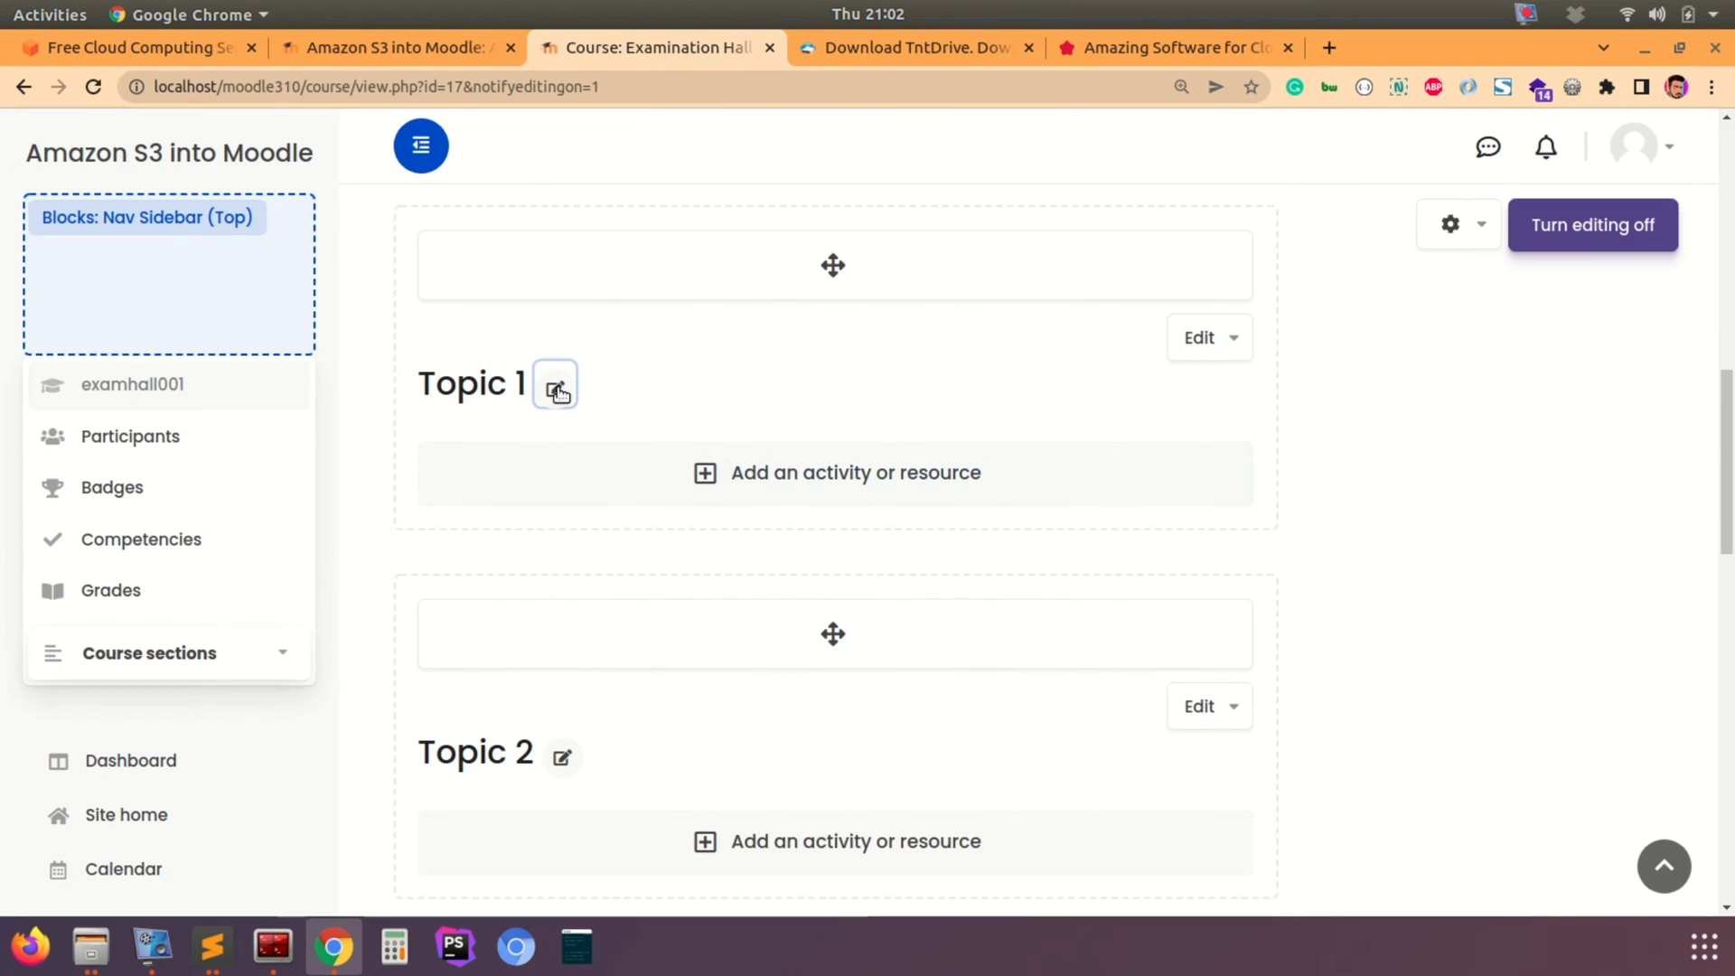
left_click(556, 389)
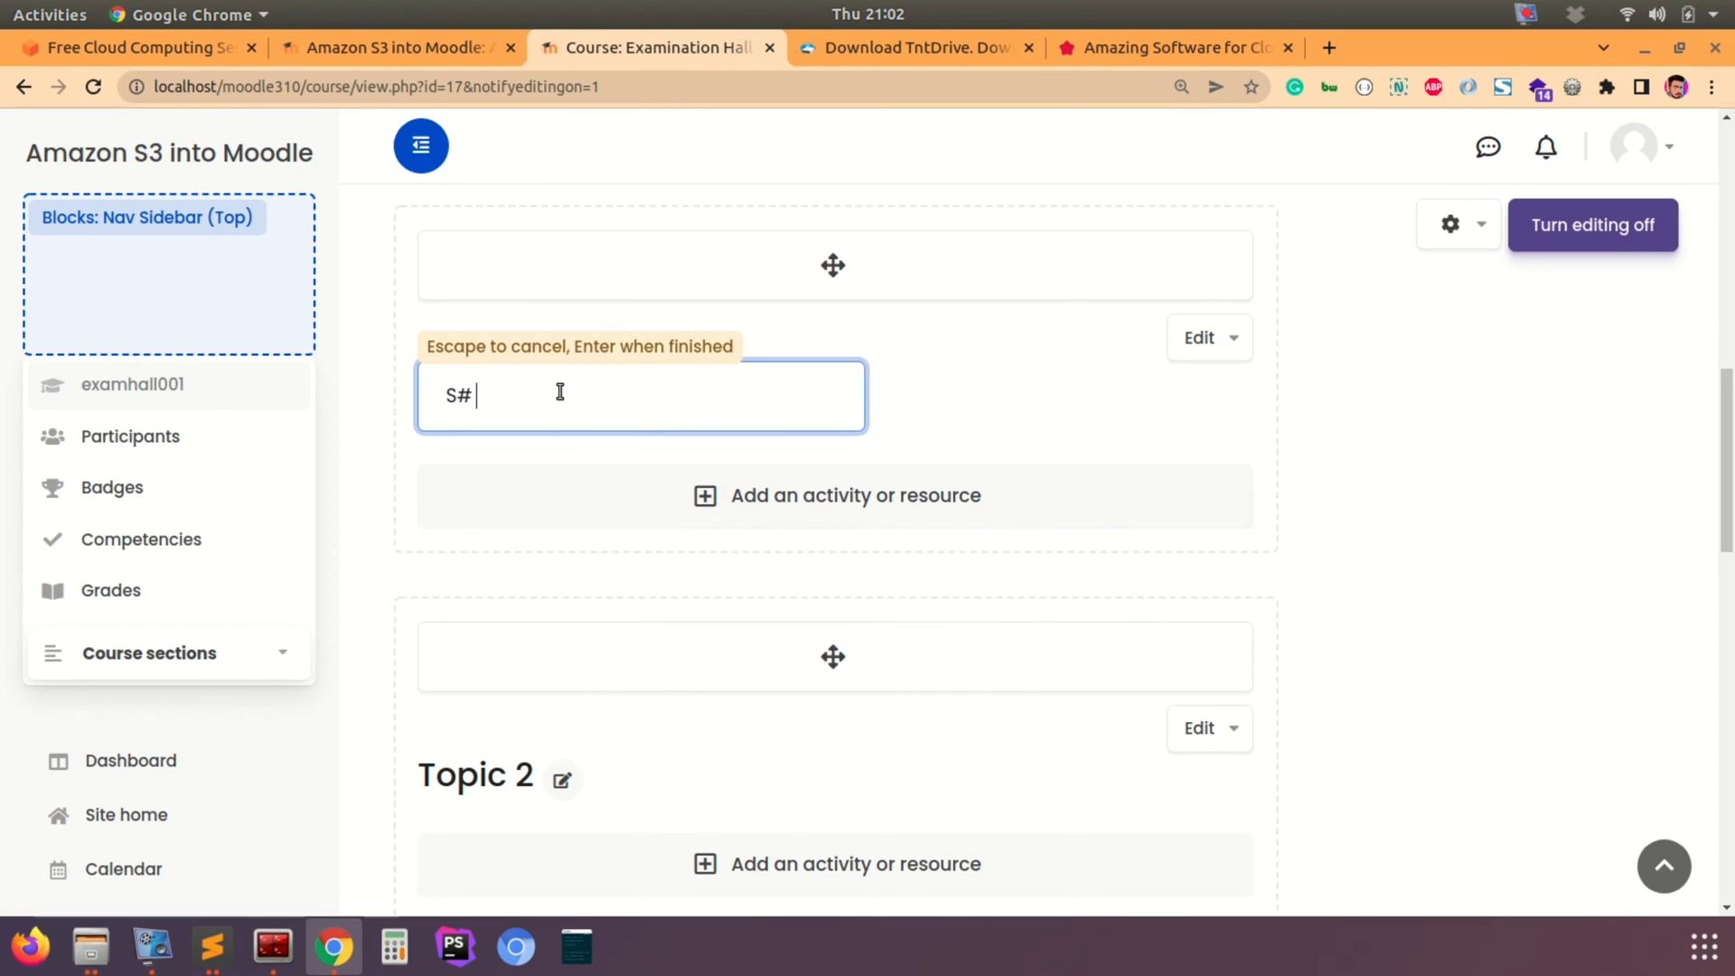
type("t Sections")
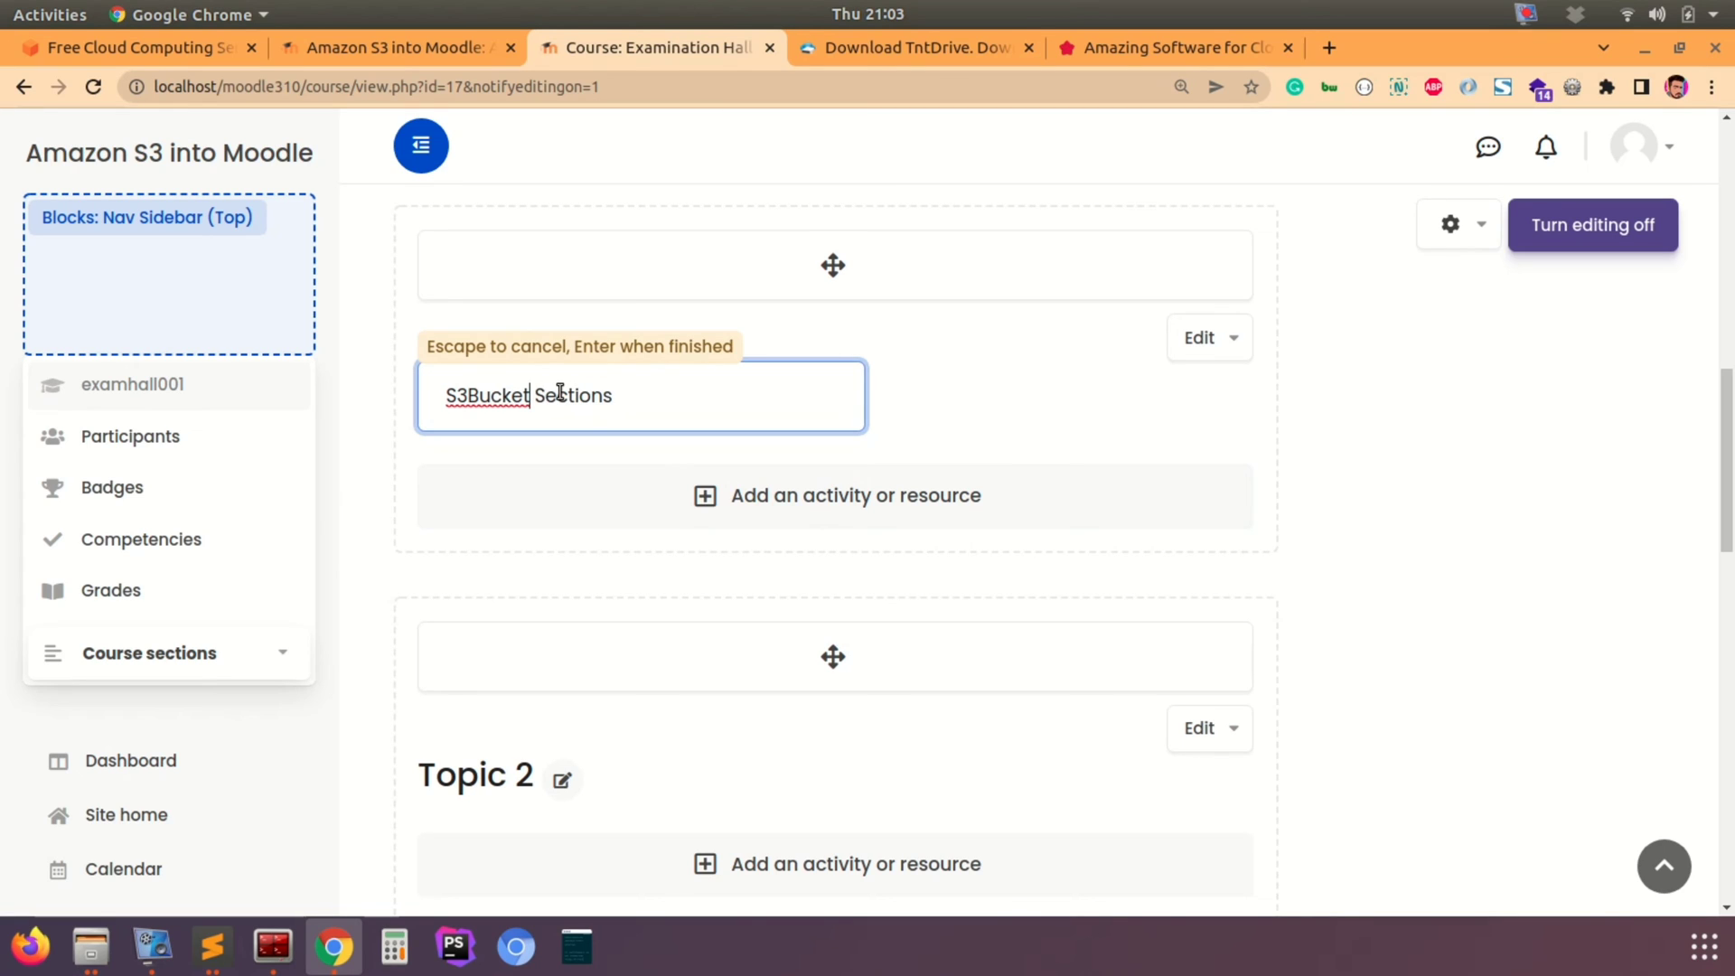
key("Left")
key("Left")
key("Left")
key("Return")
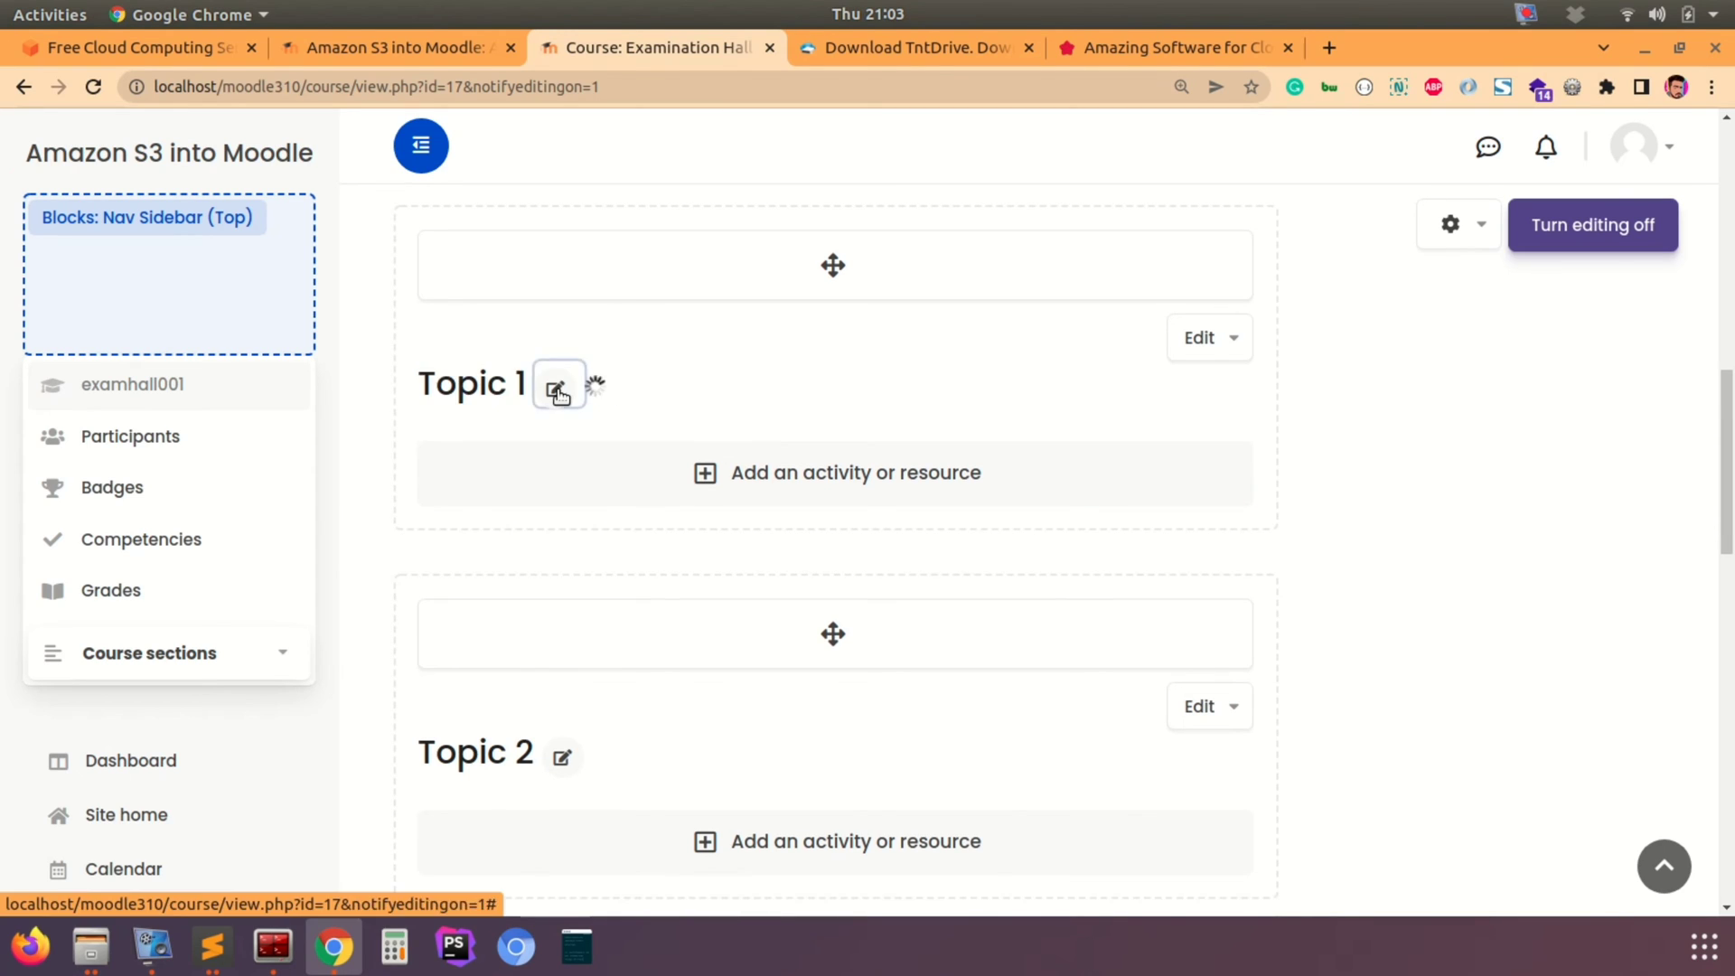
left_click(815, 469)
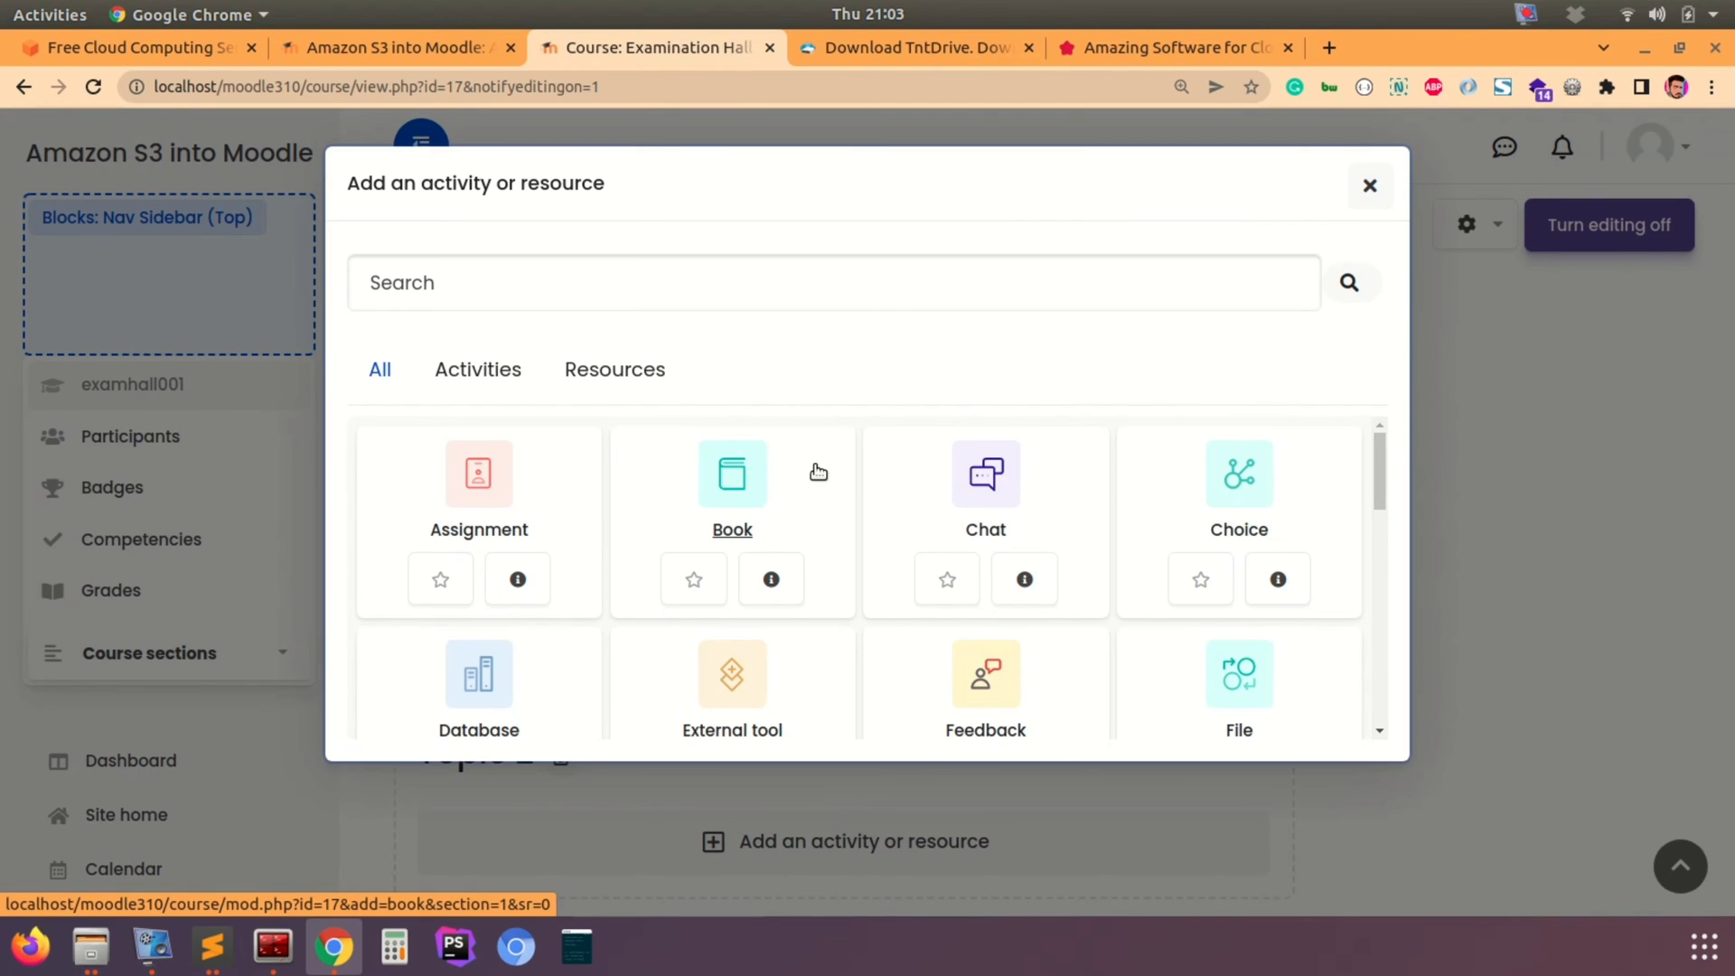
Step: Choose File from the Resources tab of the activity chooser
scroll(817, 471, "down", 5)
scroll(818, 471, "down", 10)
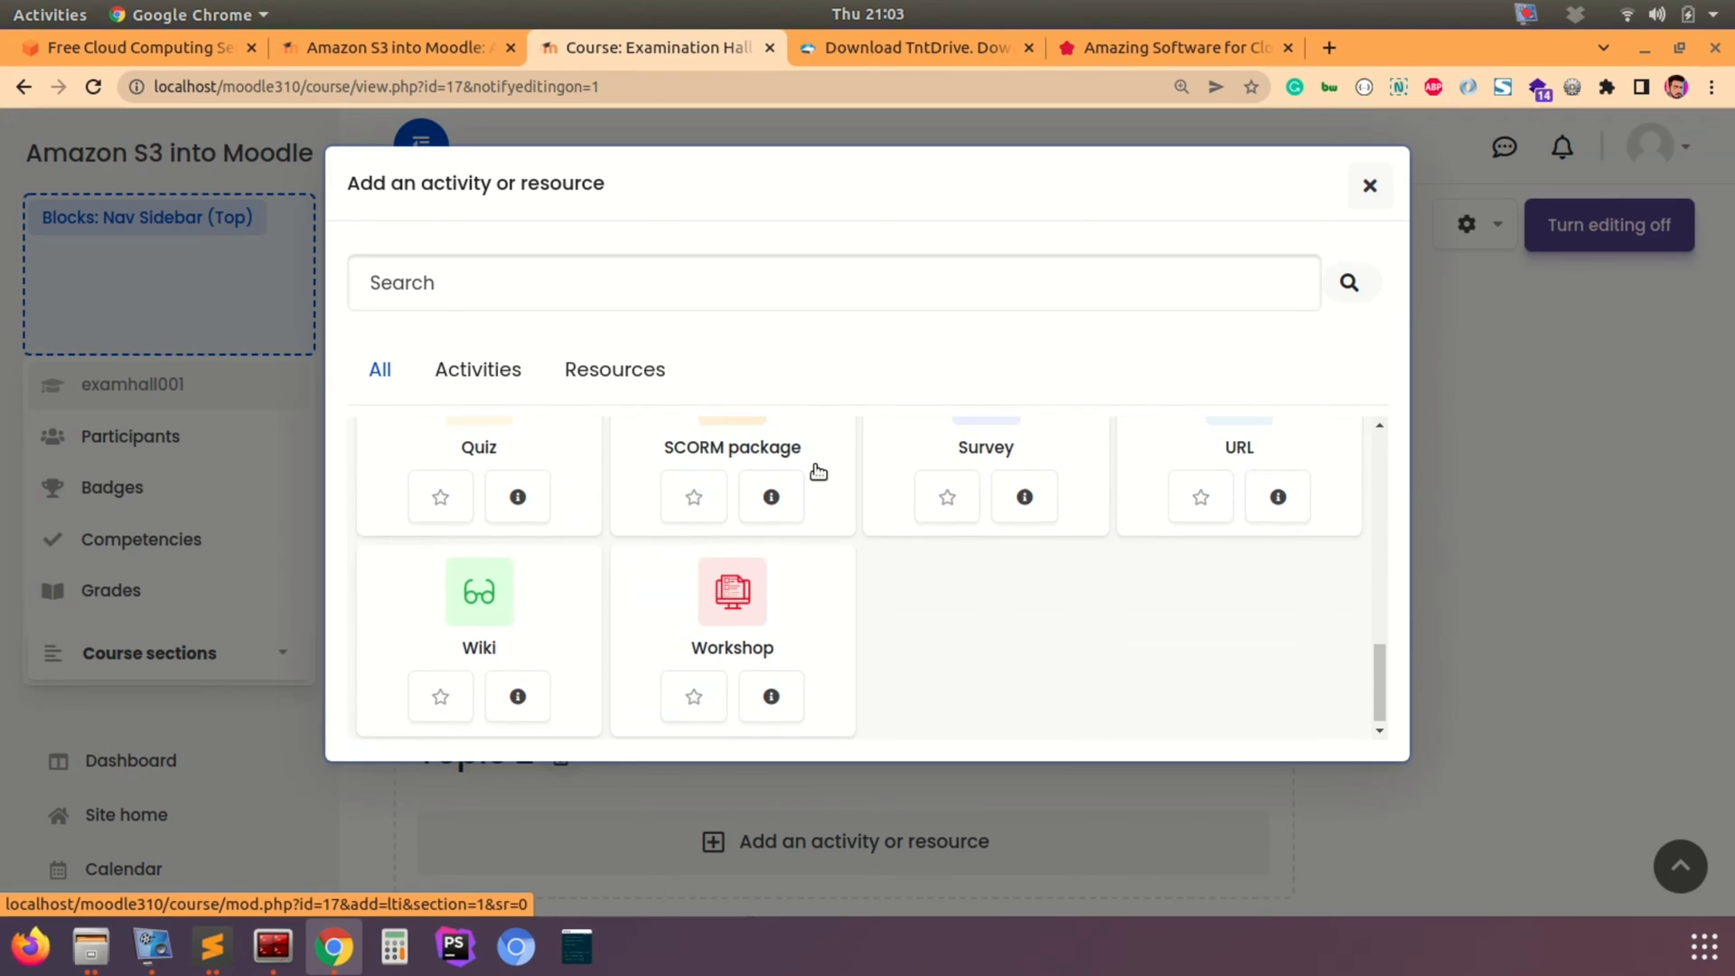
left_click(630, 390)
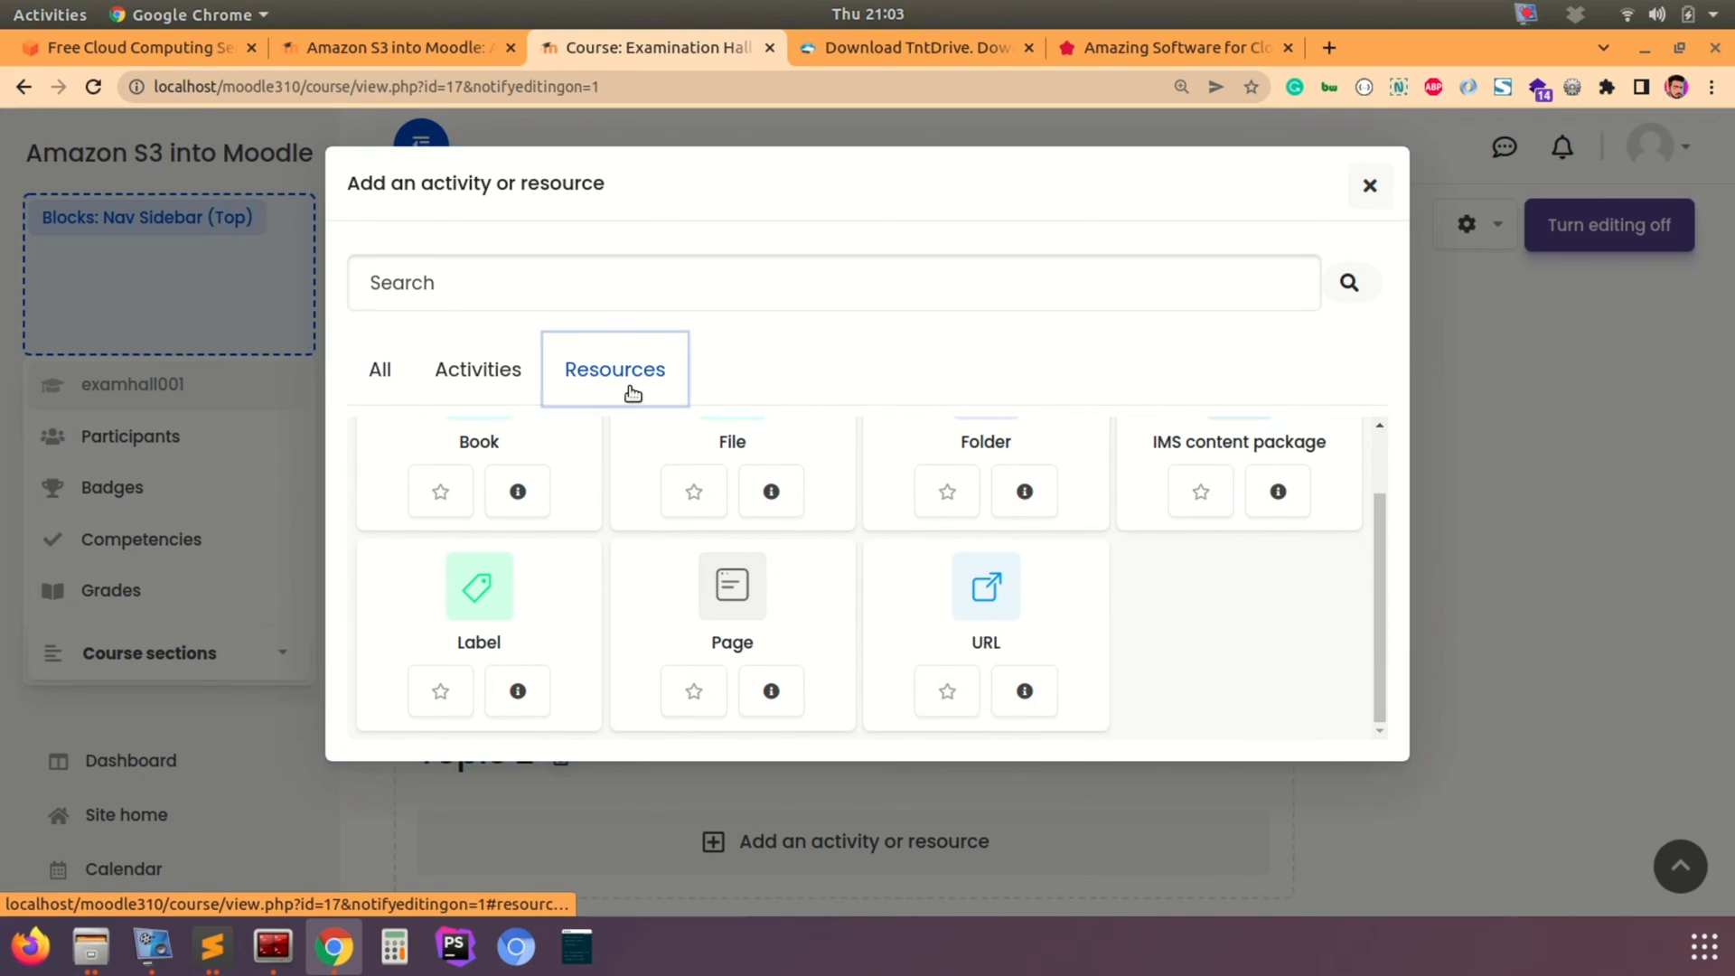
scroll(759, 449, "up", 2)
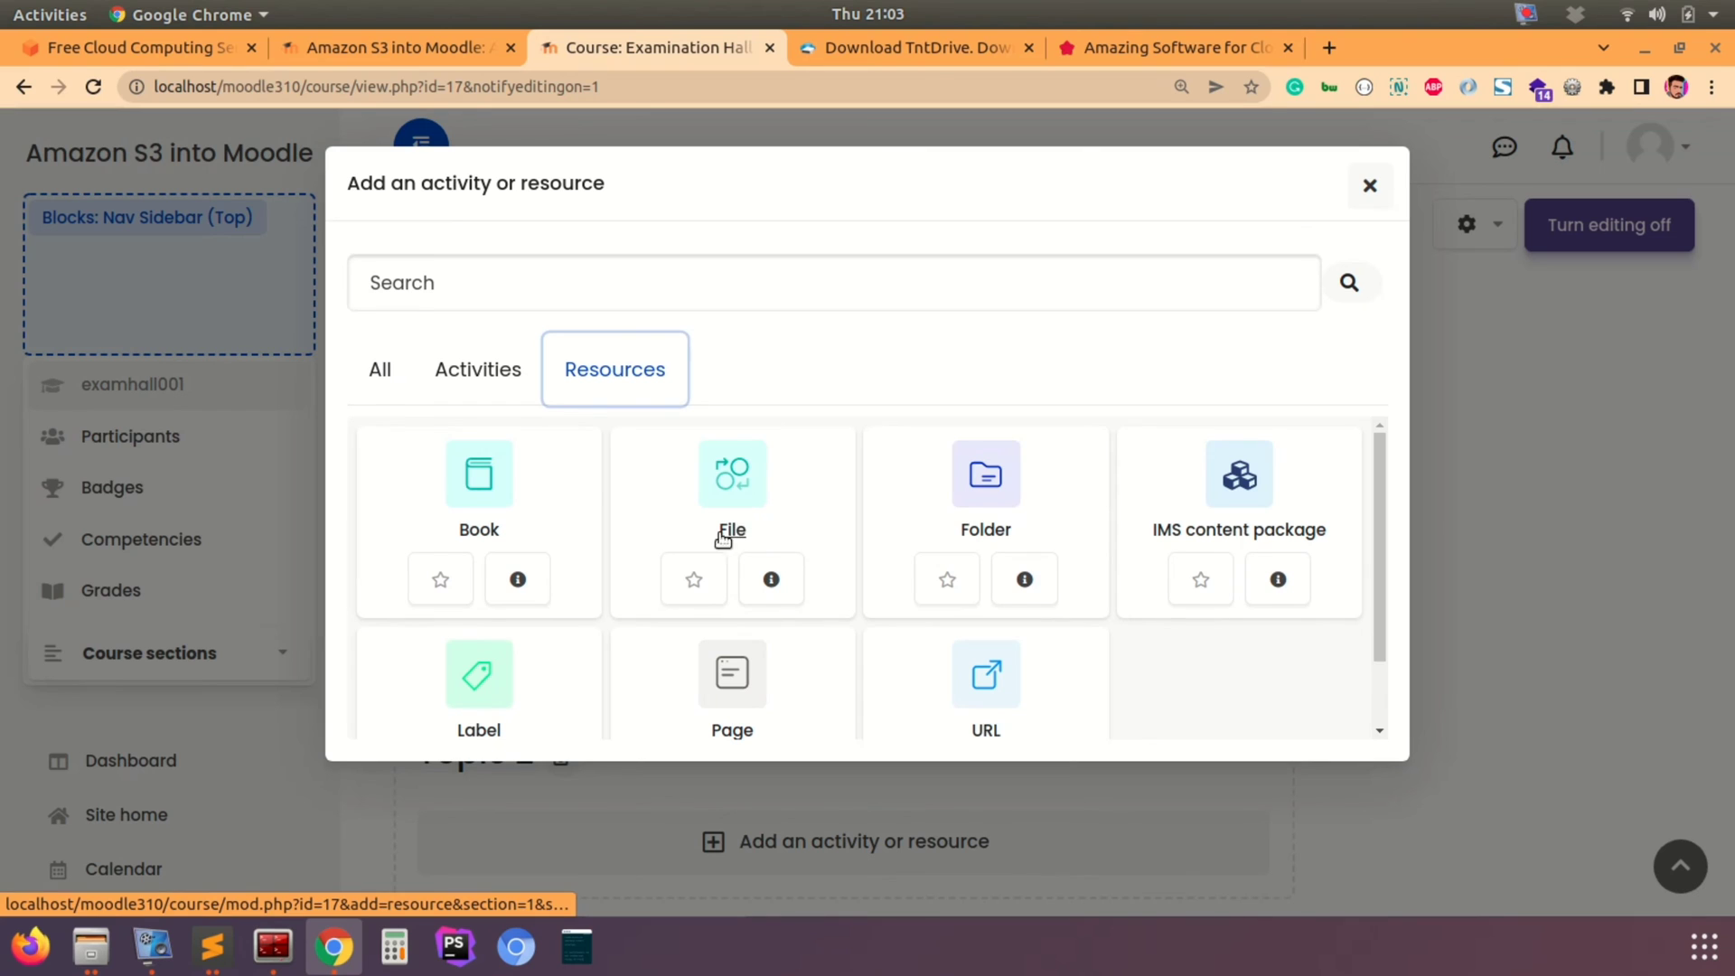
left_click(729, 493)
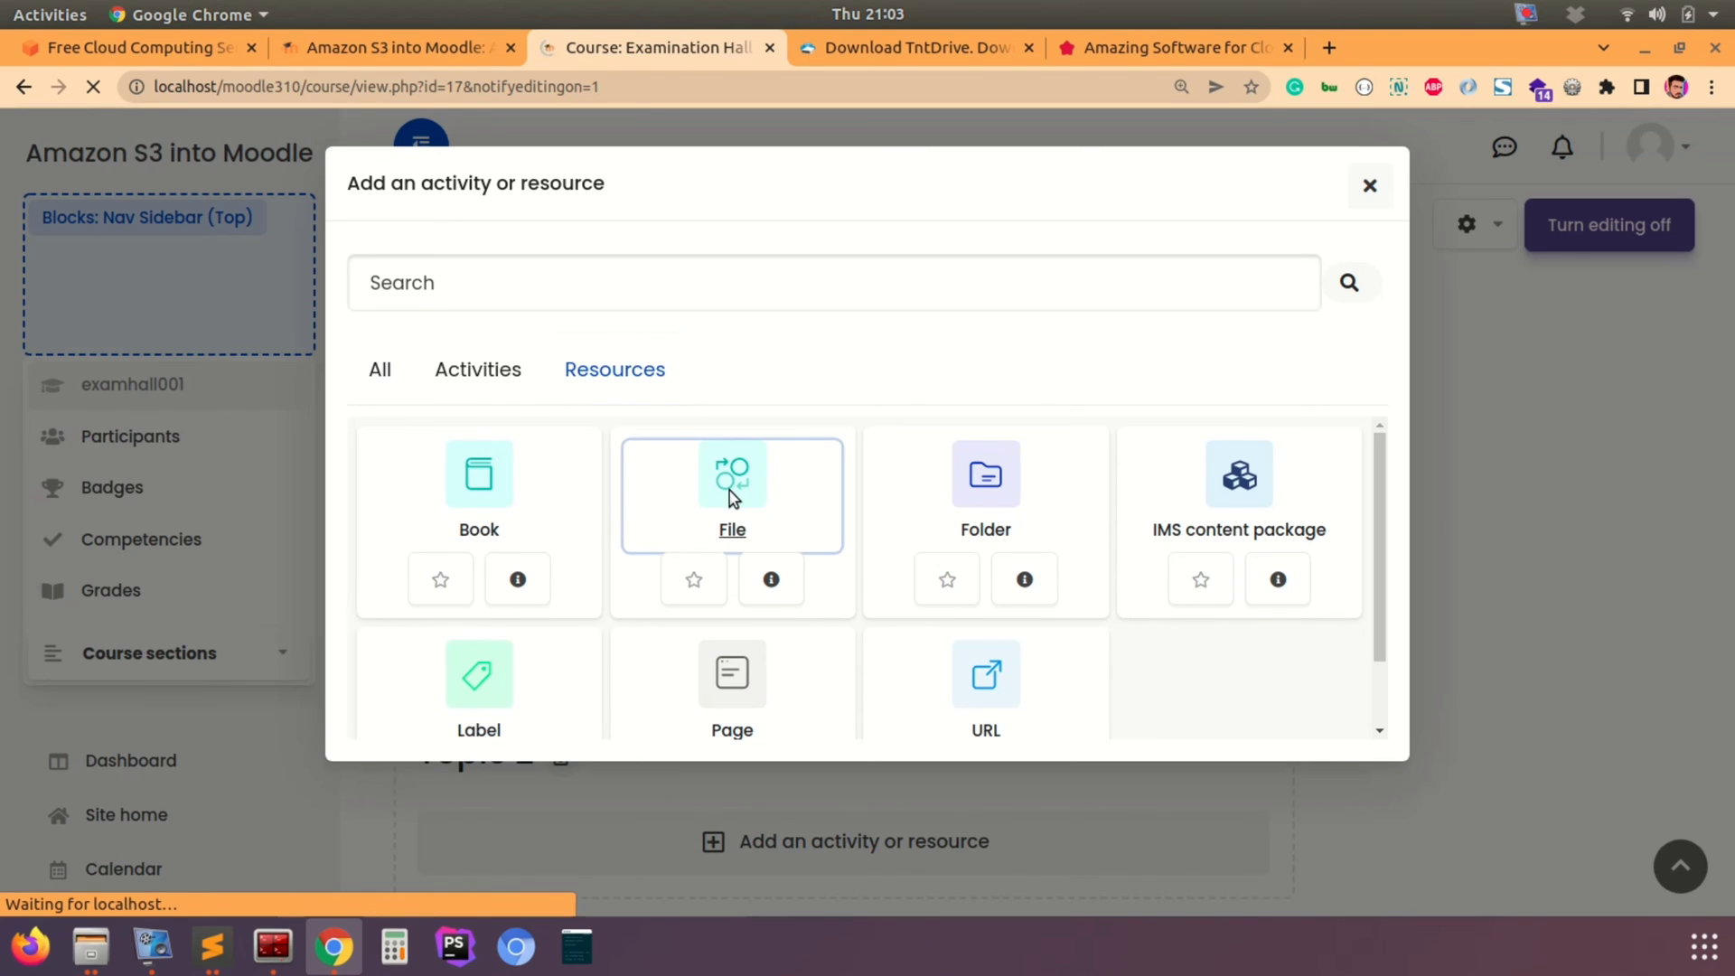
Step: Name the resource 'S3 Repo Sample File 001' with description 'description goes here'
scroll(723, 492, "down", 3)
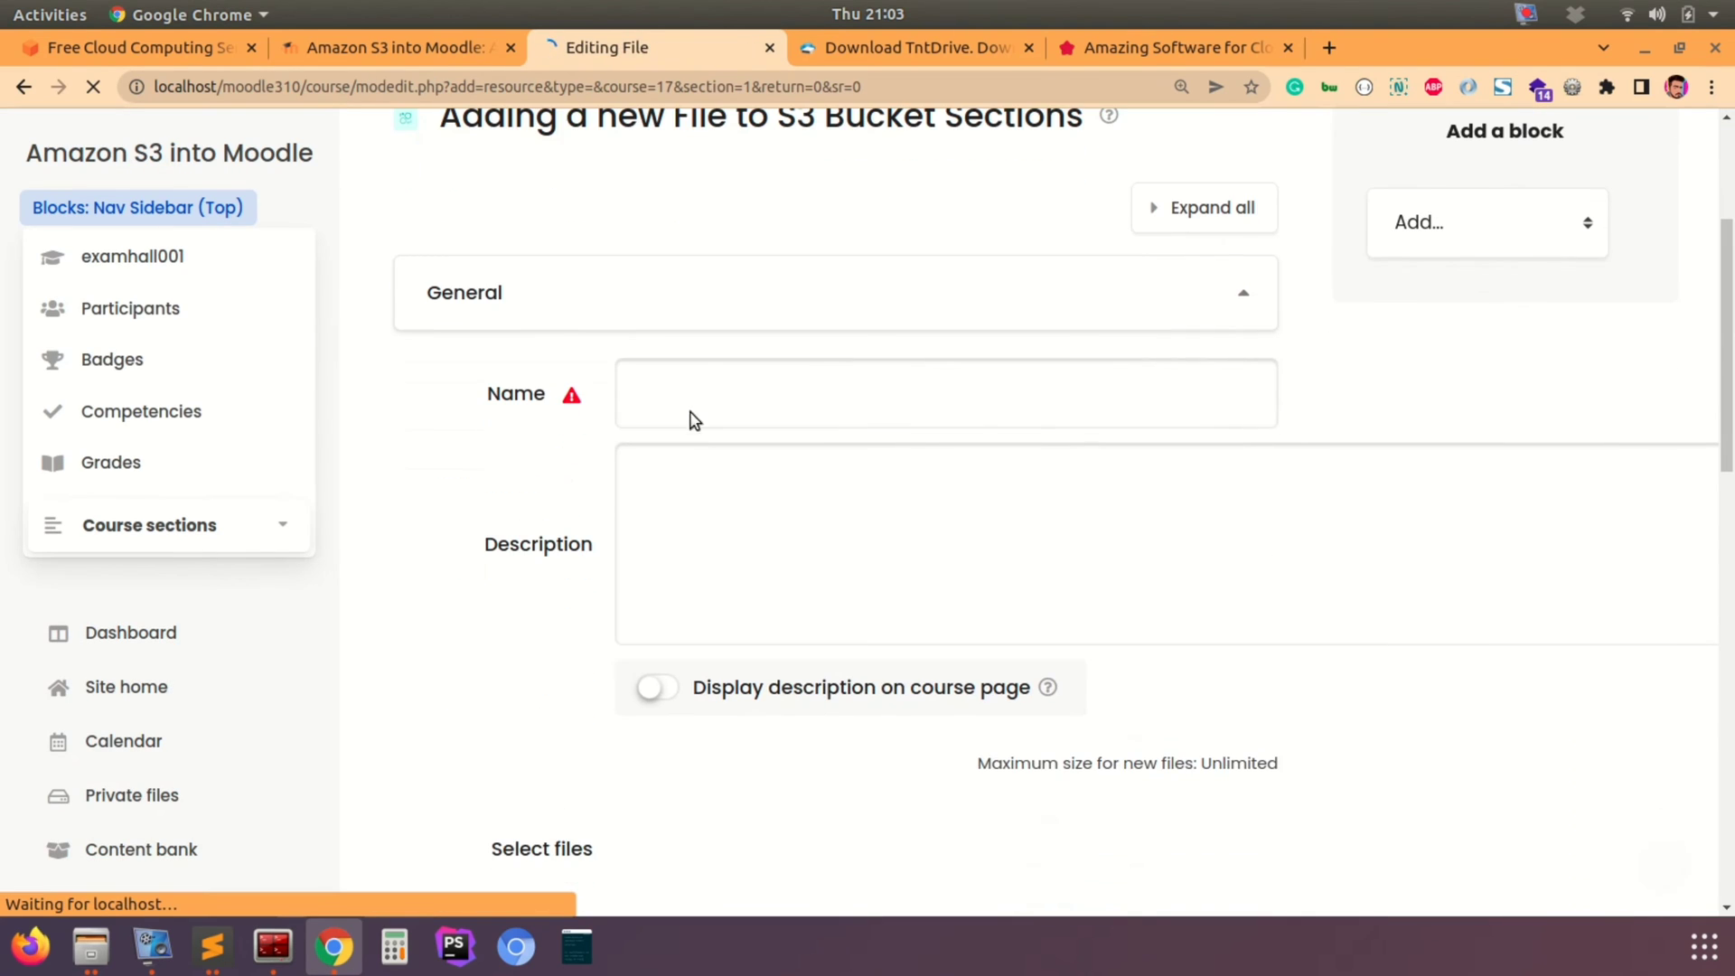
left_click(665, 393)
type("S3 Repo File")
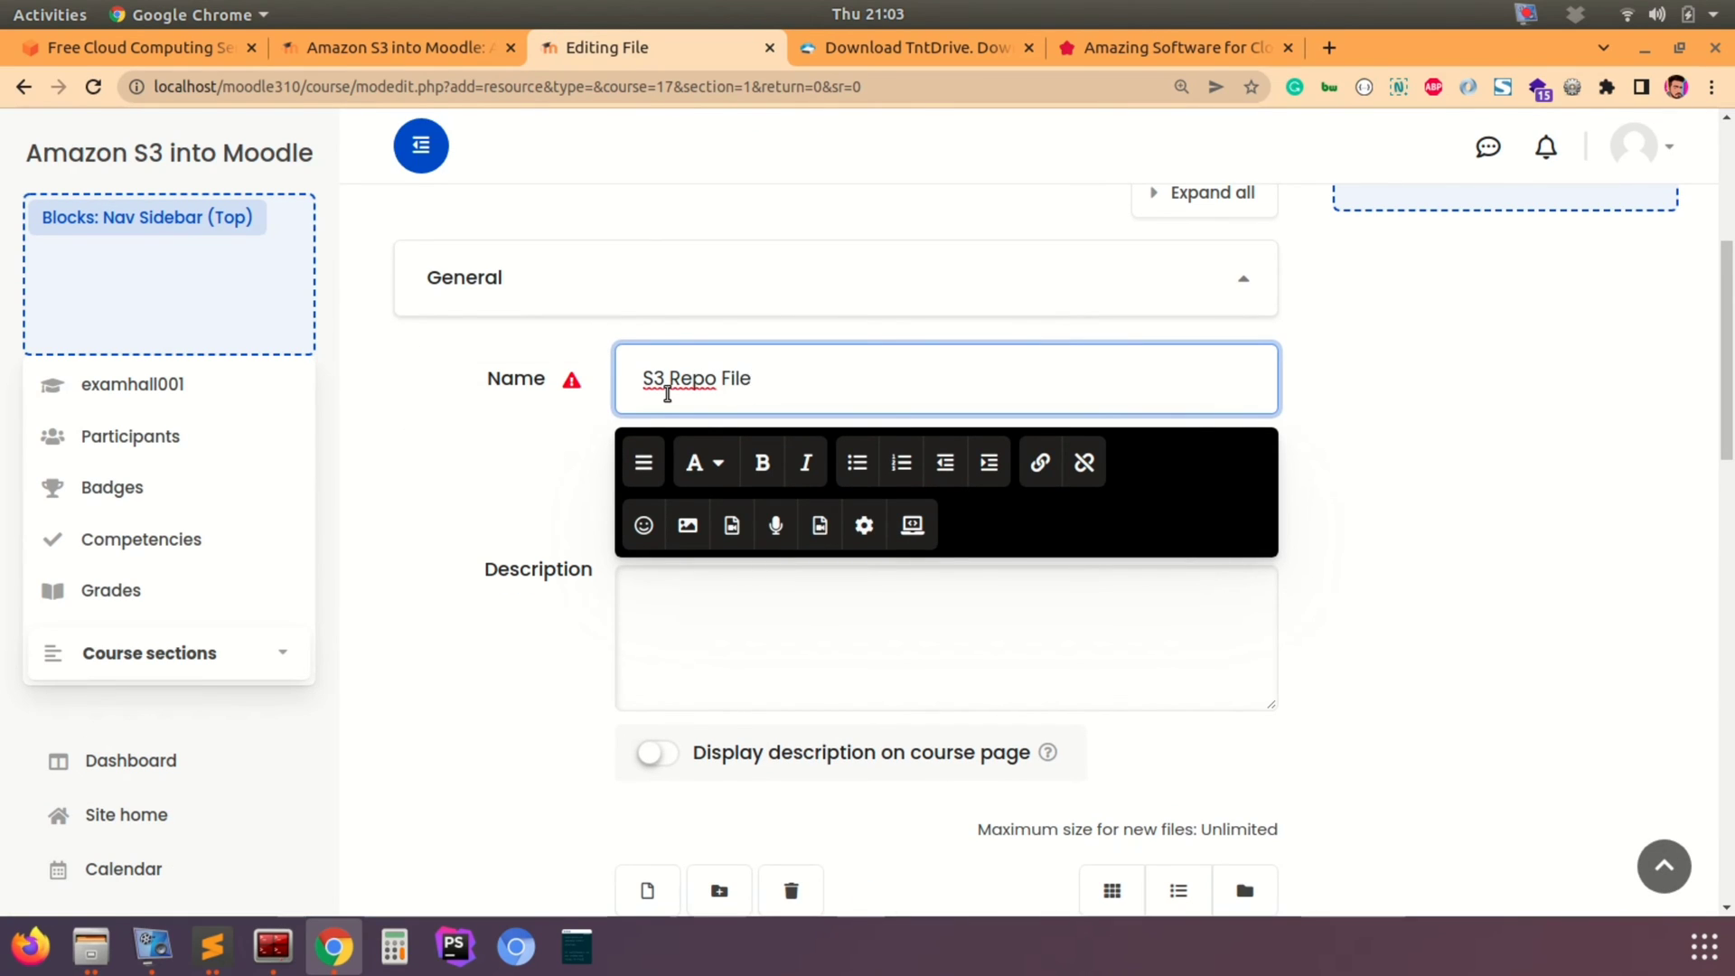
type("Sample")
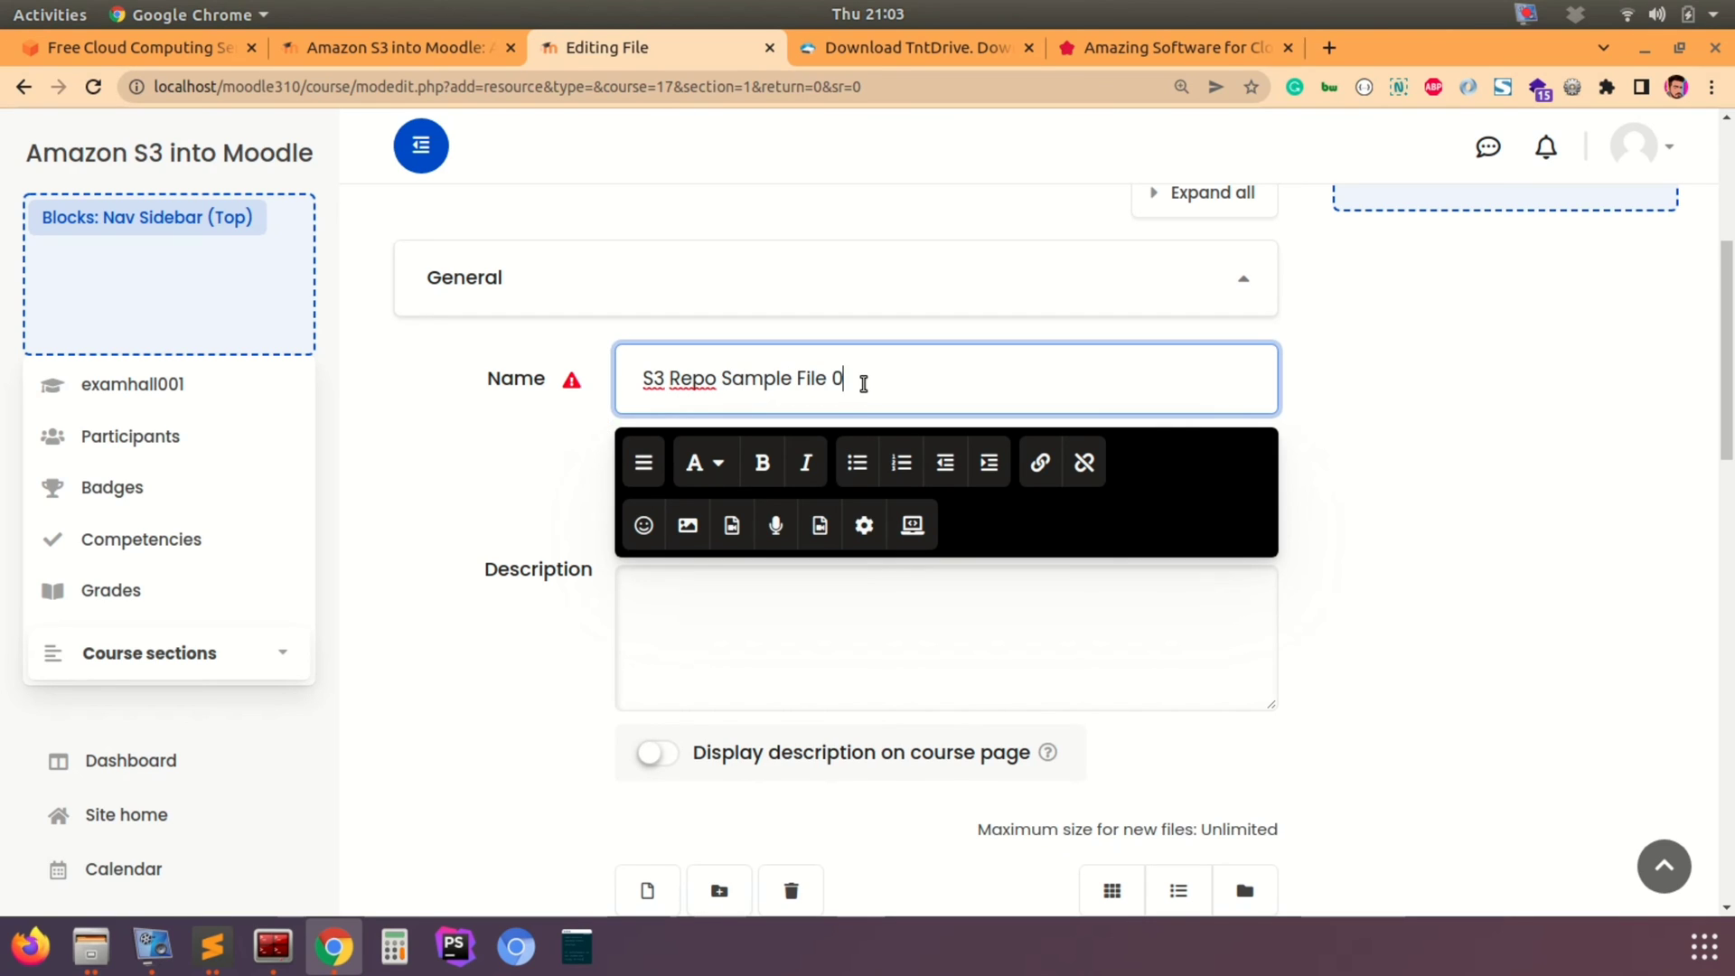
left_click(535, 500)
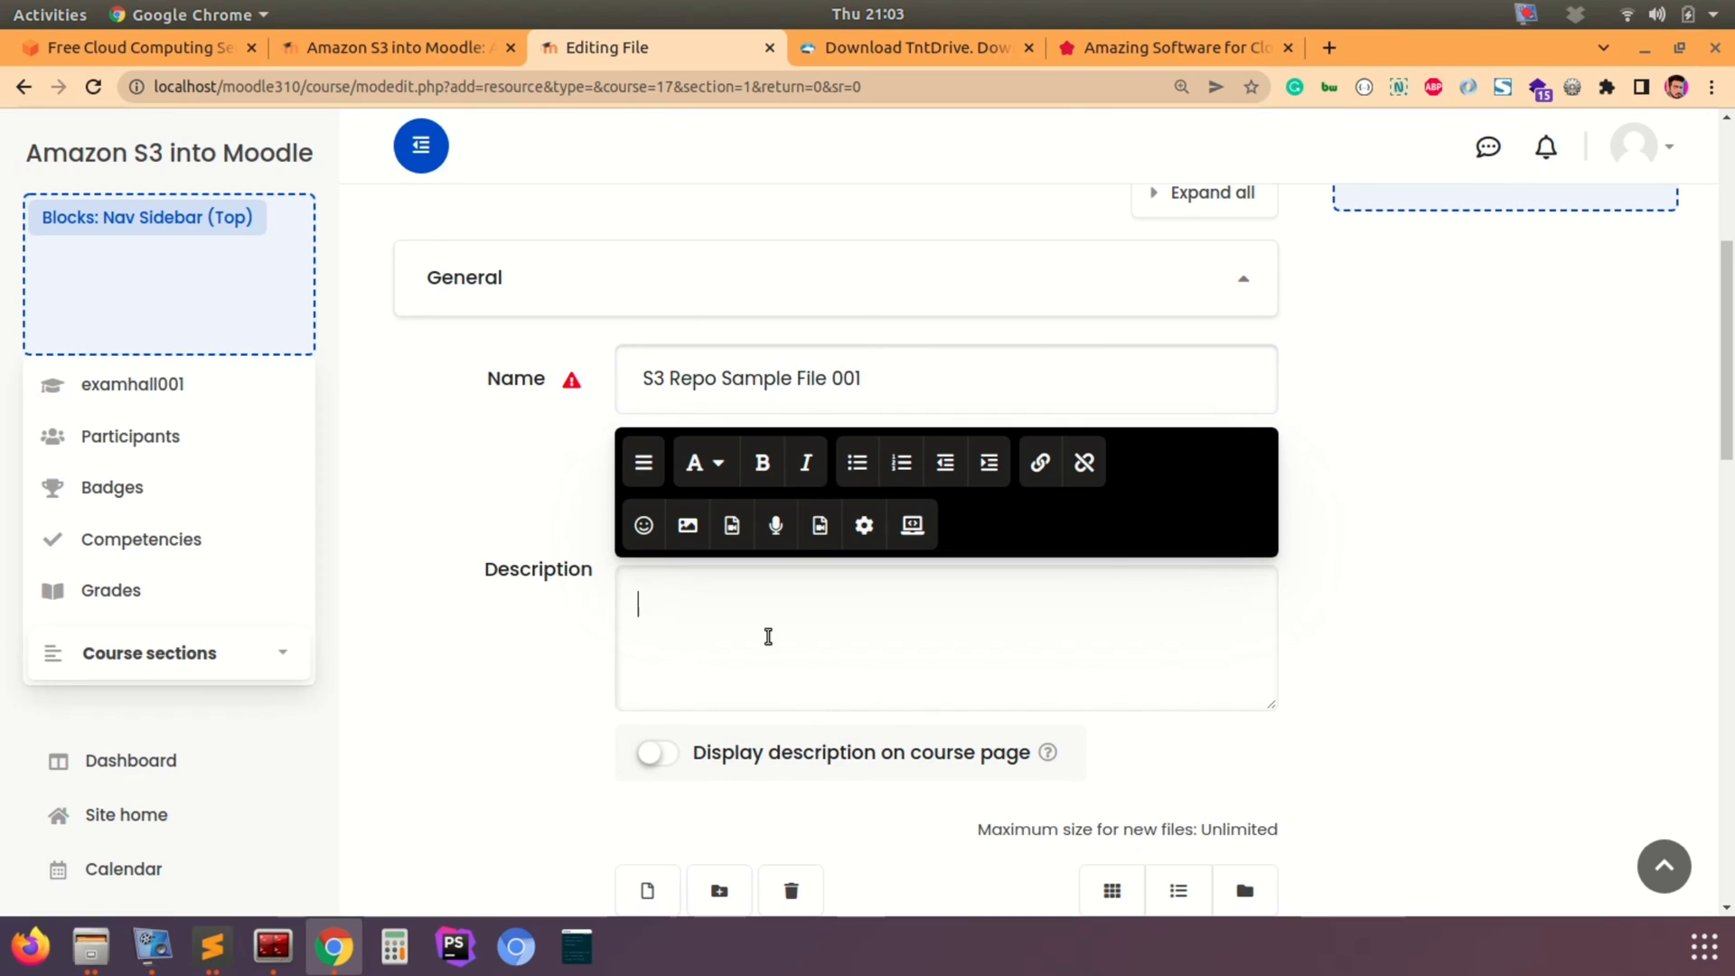
scroll(768, 638, "down", 2)
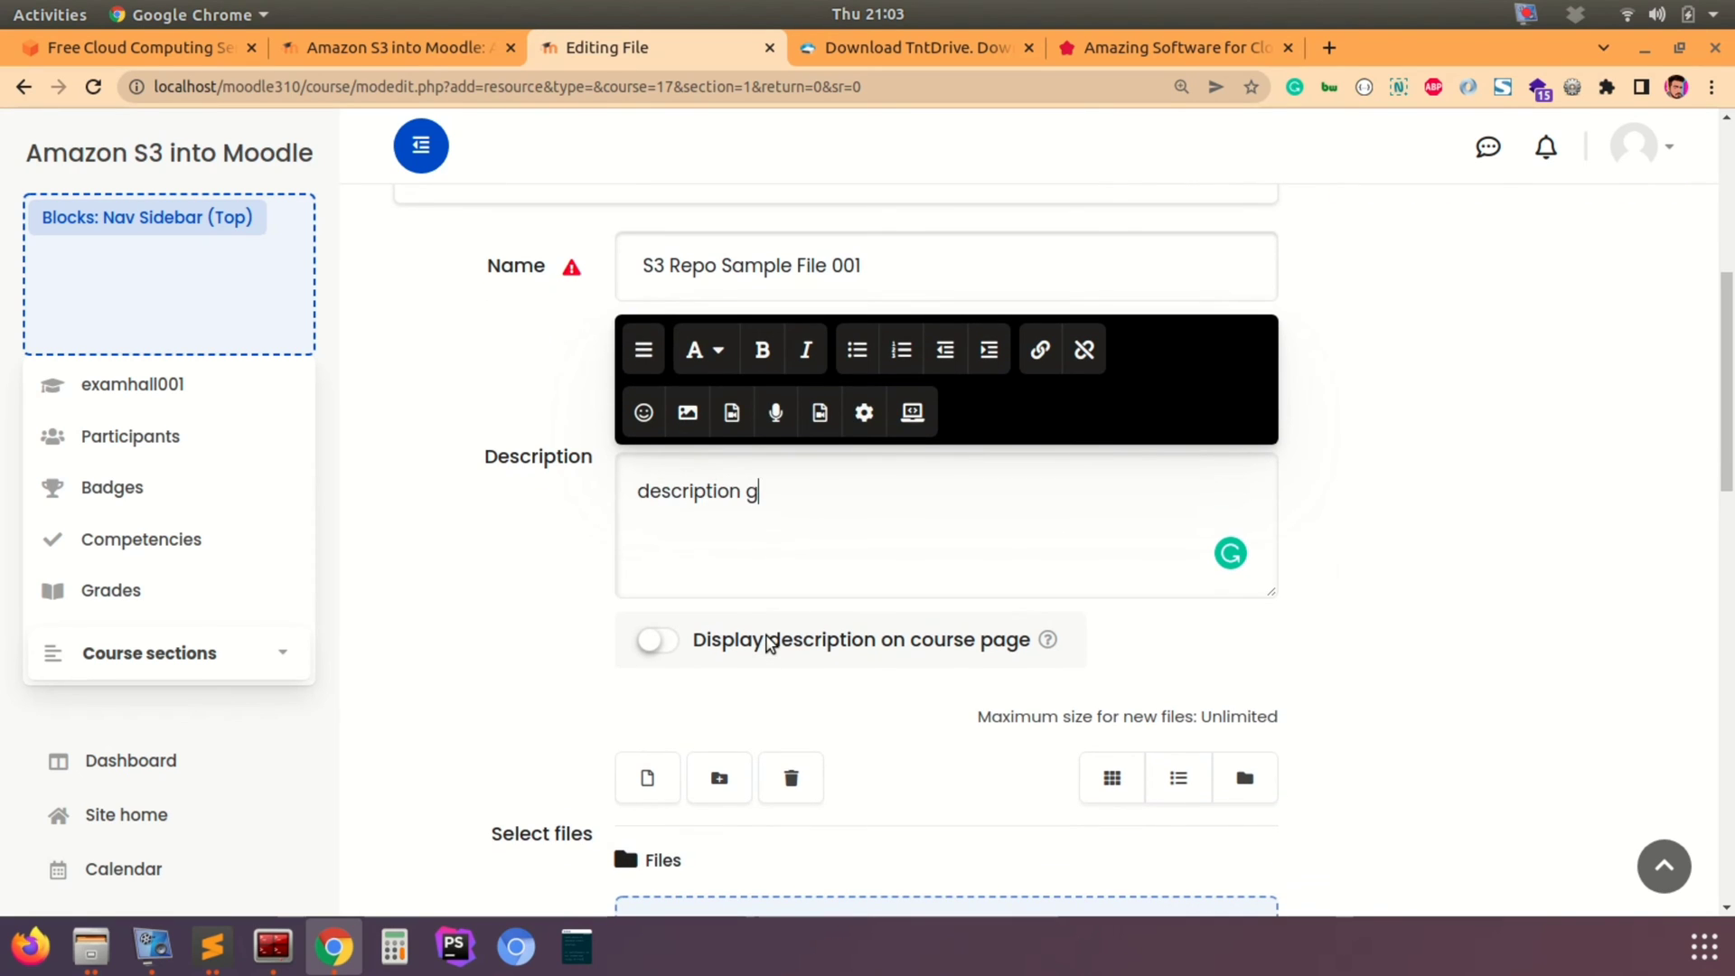
type("her")
scroll(554, 652, "down", 4)
scroll(553, 652, "up", 1)
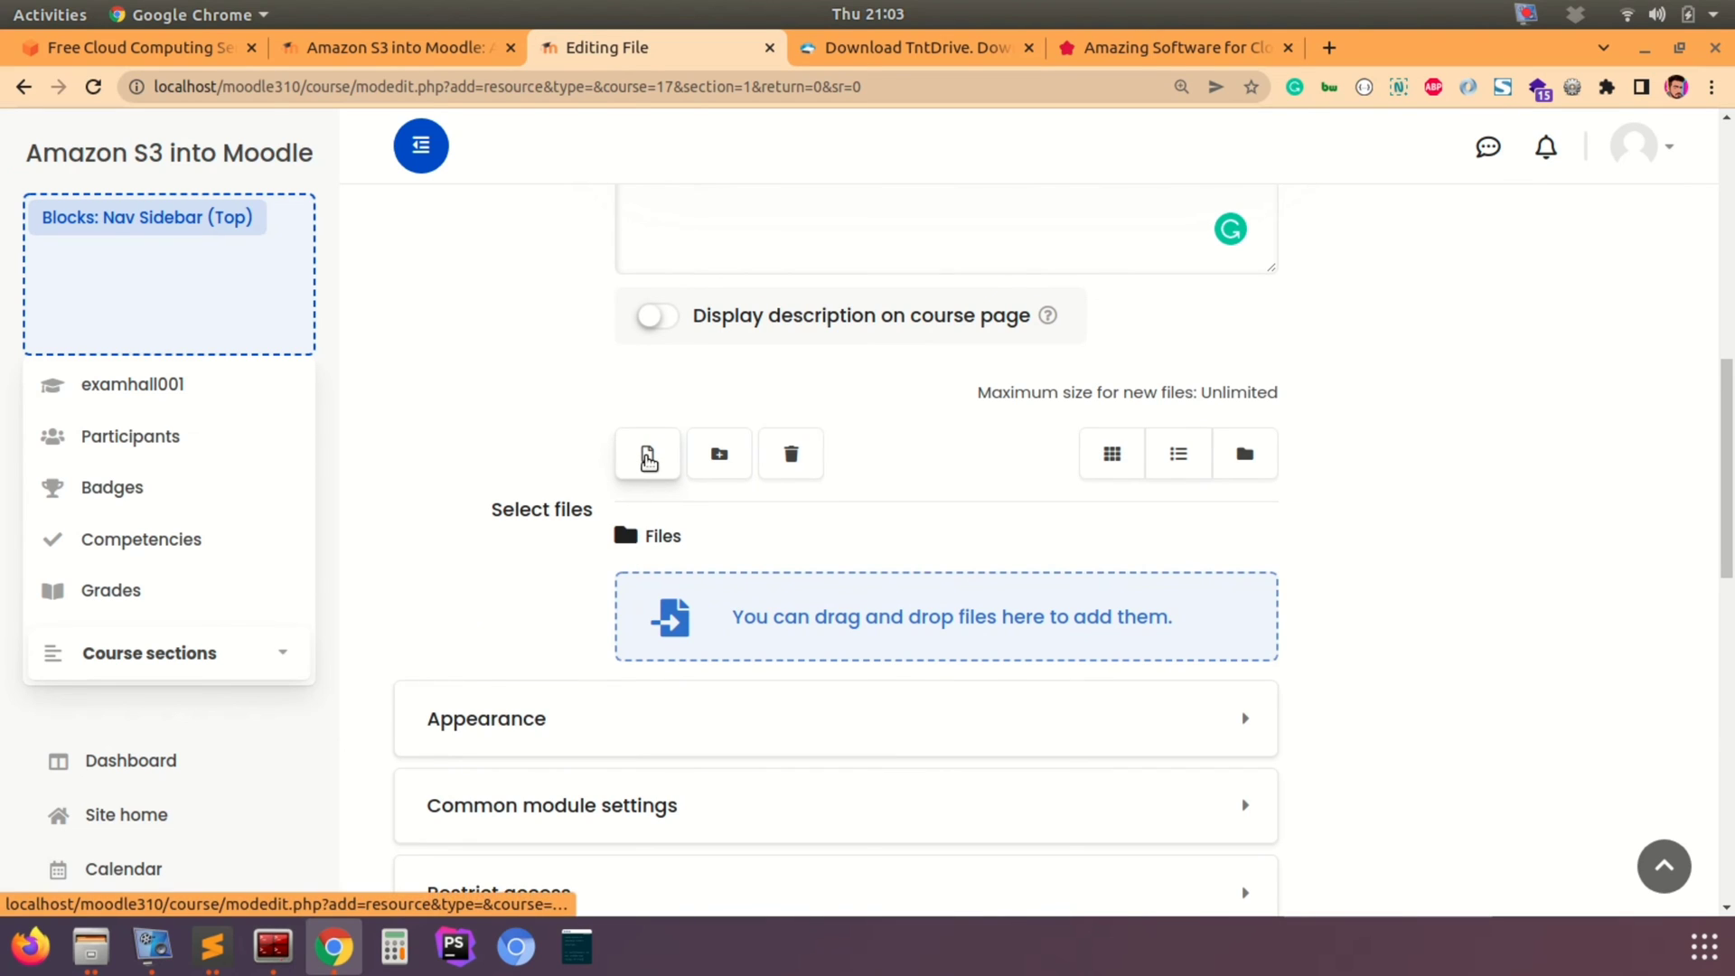
Step: Browse the contentupload-tnt bucket in the file picker's Amazon S3 Bucket repository
left_click(648, 456)
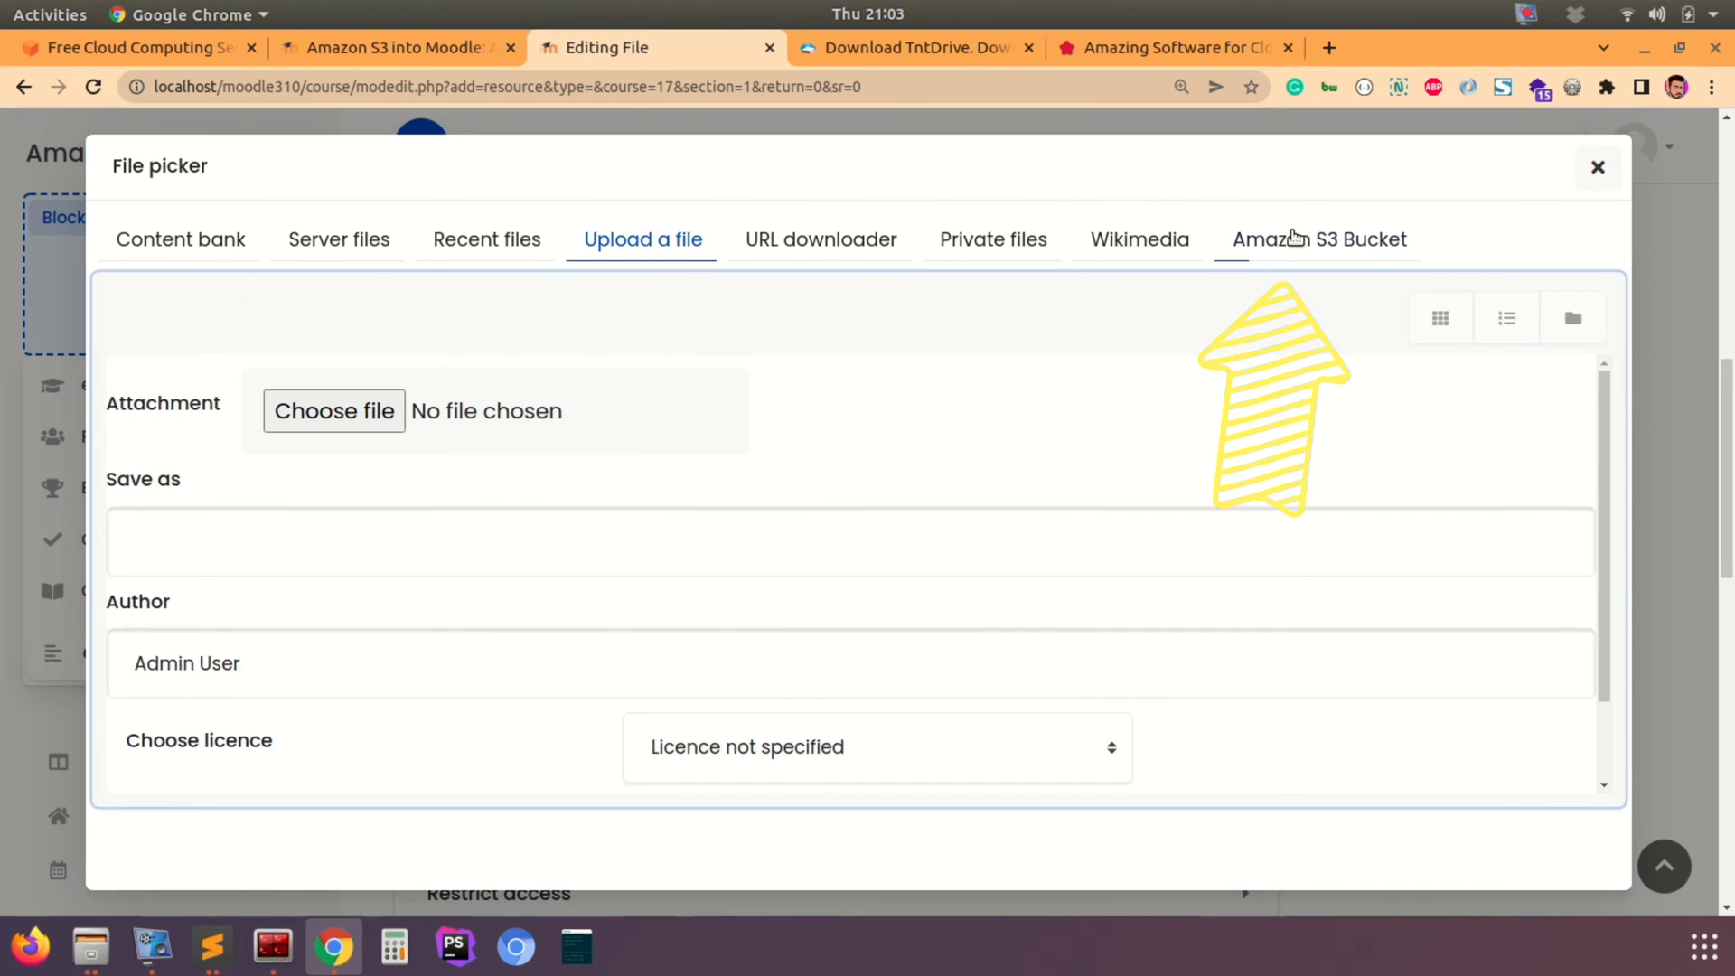
left_click(1330, 256)
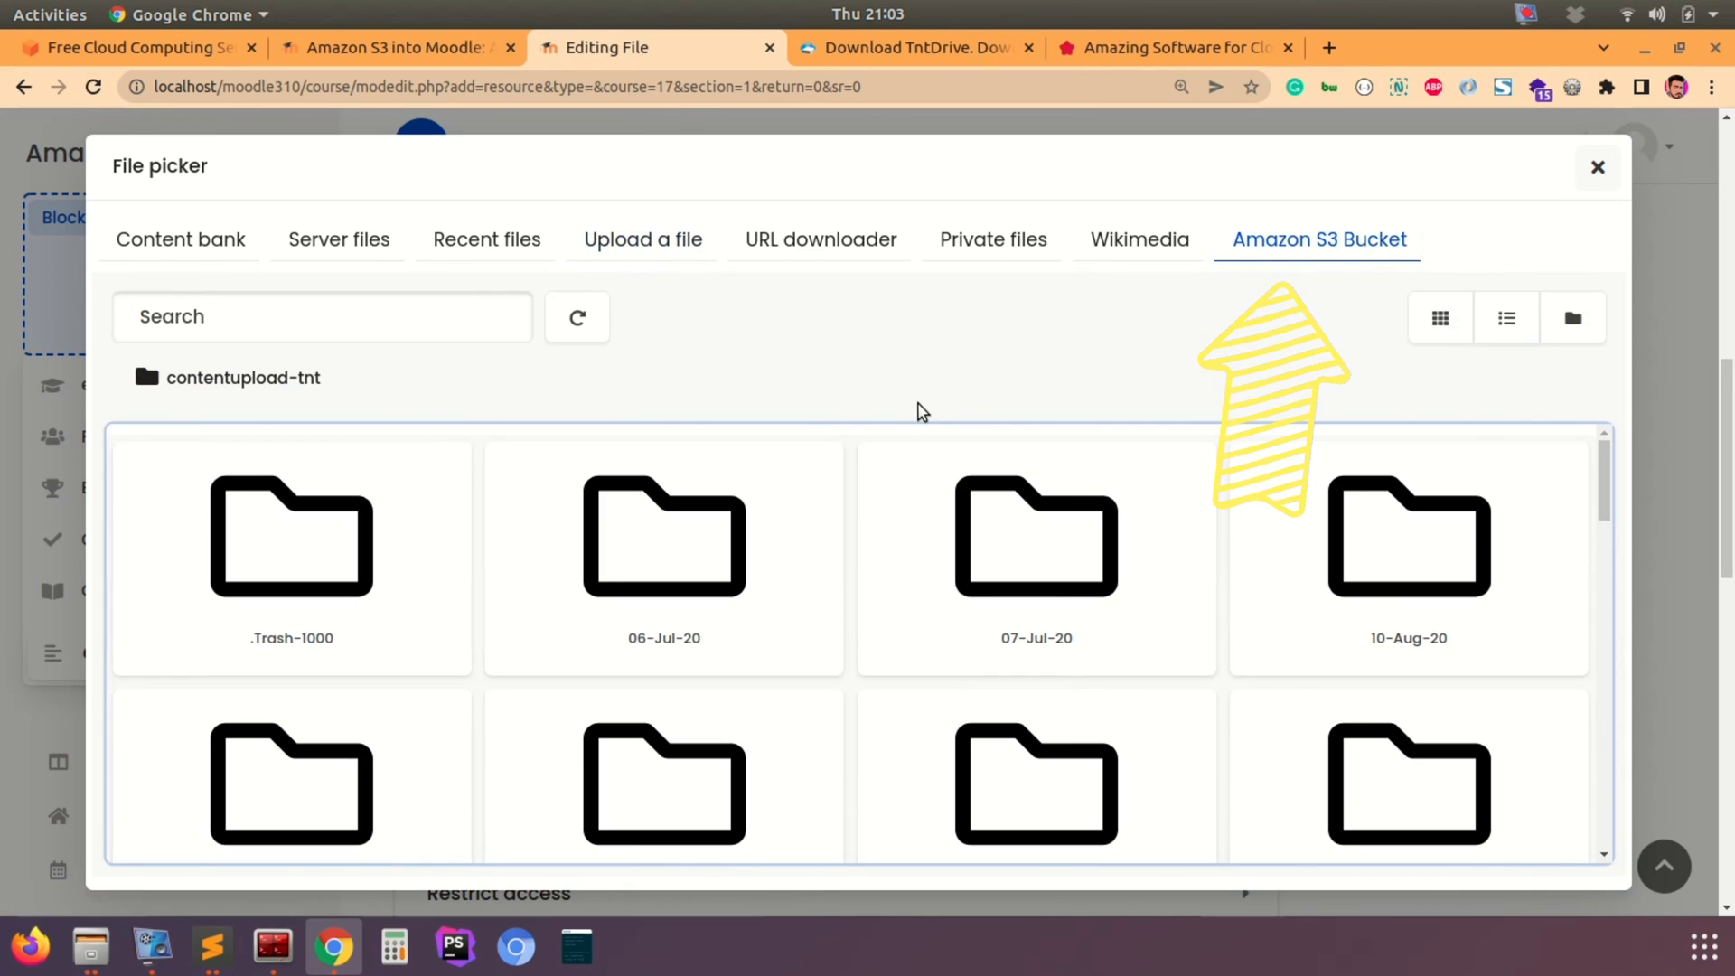
left_click(190, 384)
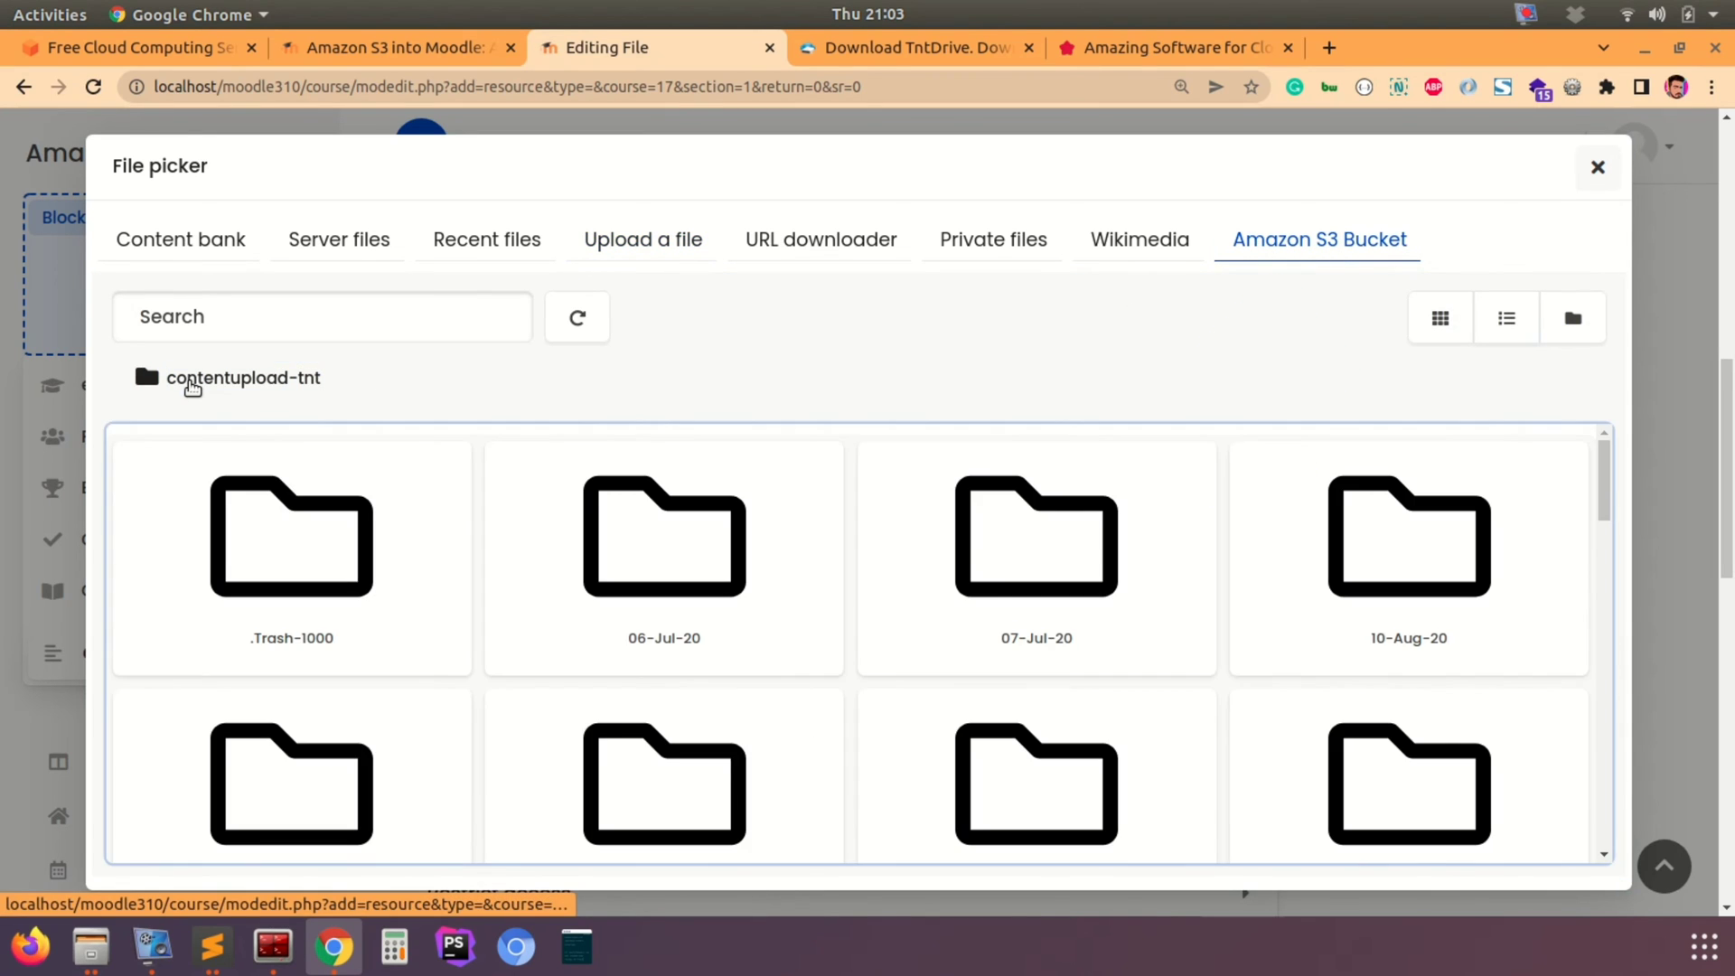
scroll(491, 557, "down", 3)
scroll(491, 557, "up", 3)
scroll(676, 635, "down", 10)
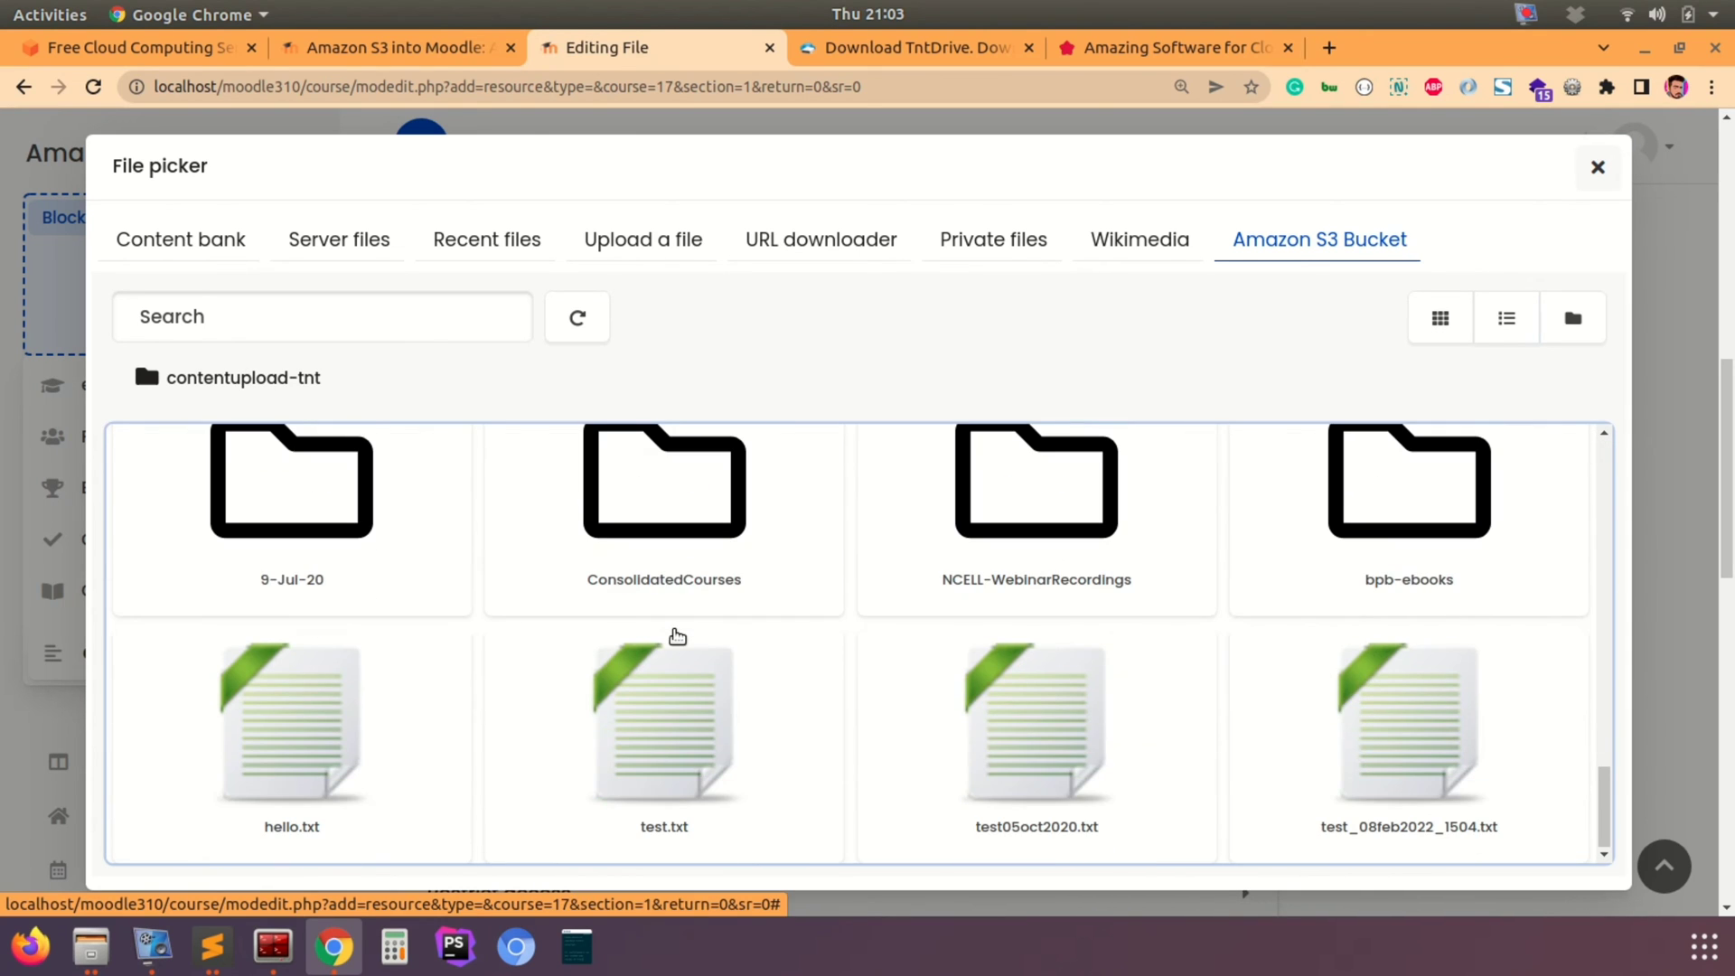
scroll(1045, 655, "down", 3)
scroll(1046, 657, "up", 3)
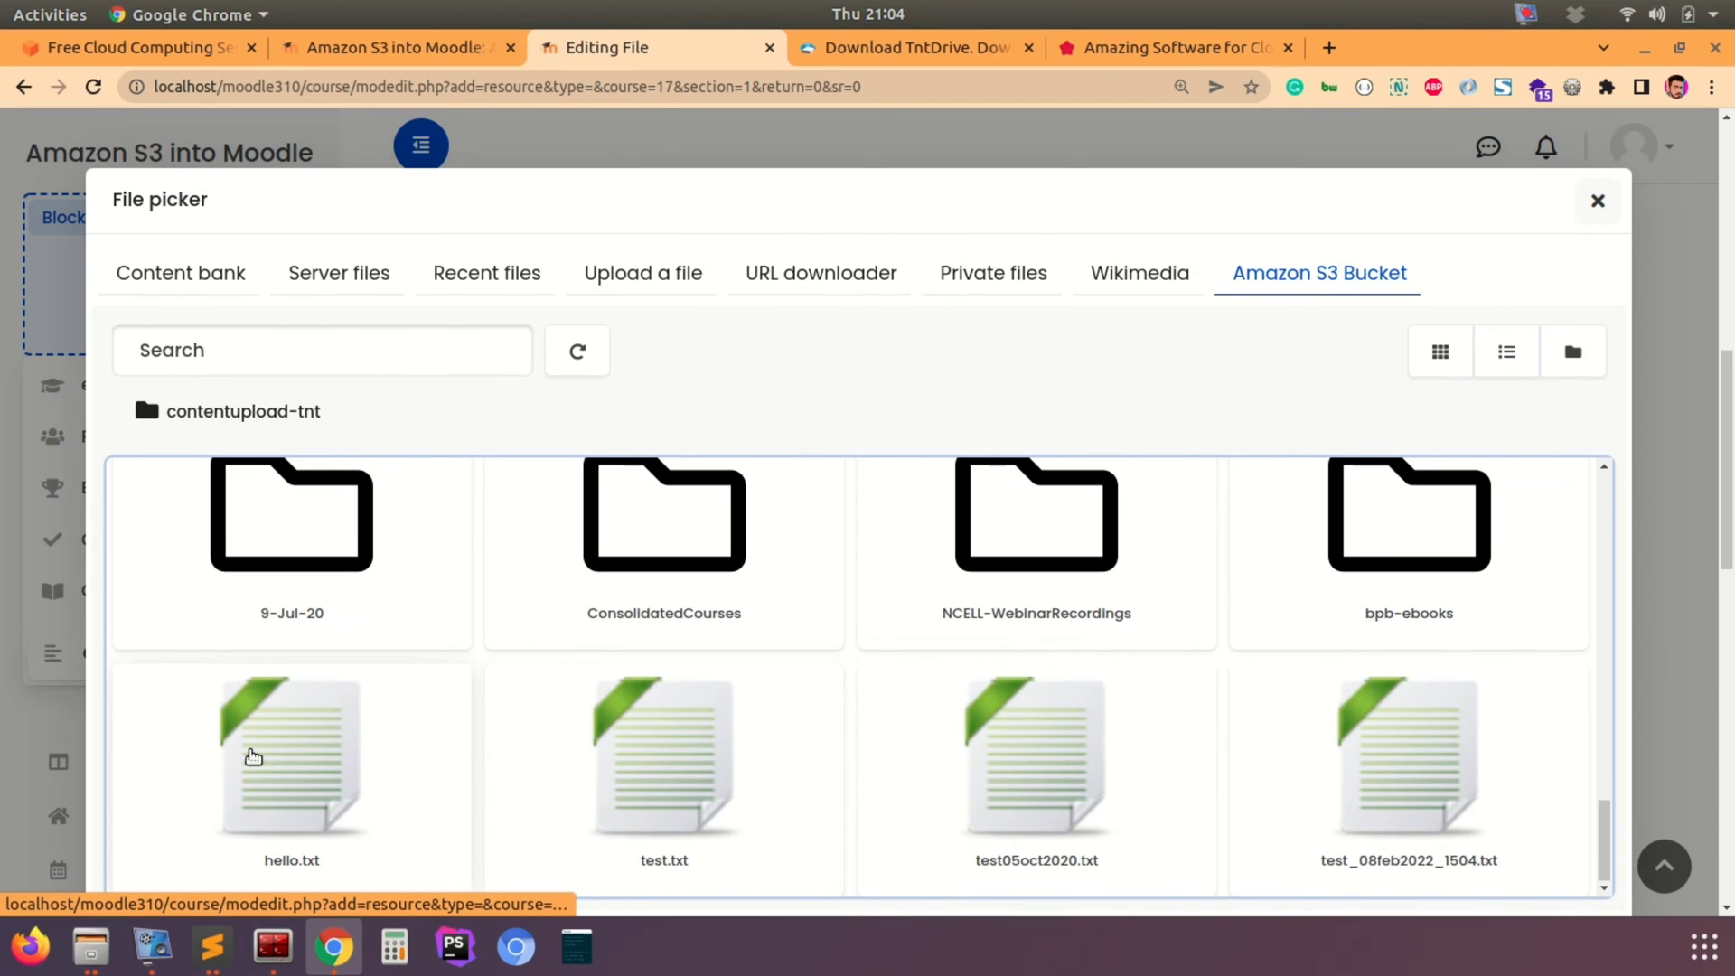
Step: Attach hello.txt as a link to the file rather than a copy
left_click(283, 759)
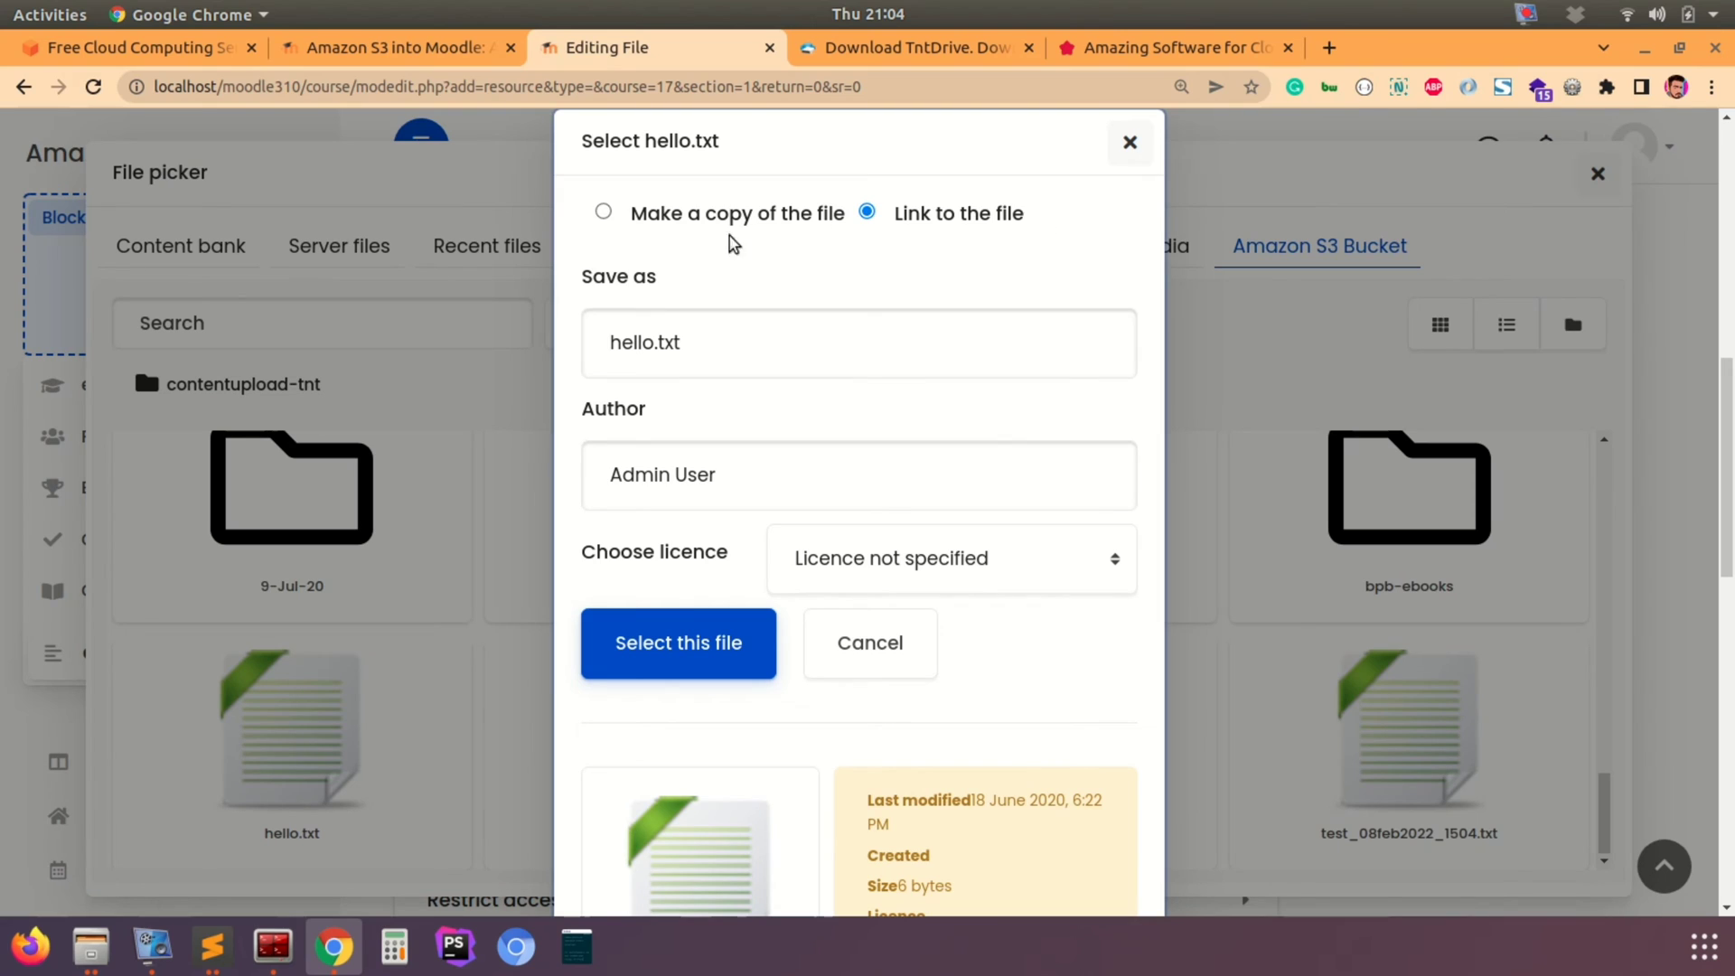
left_click(689, 219)
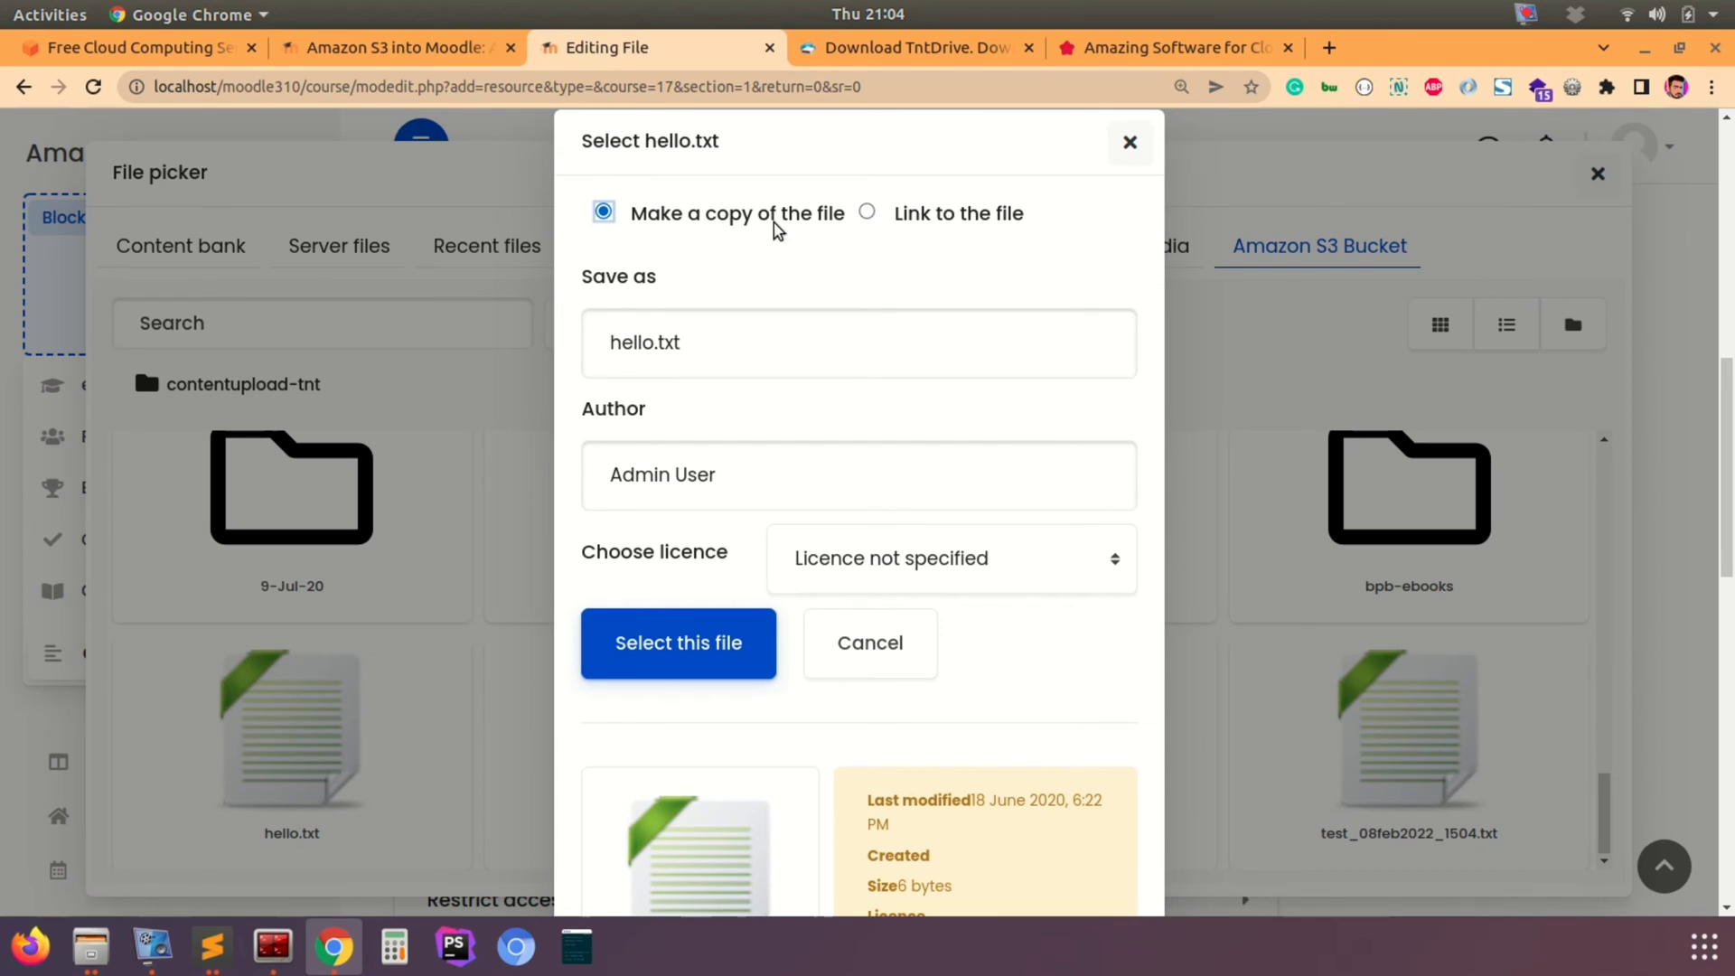
left_click(905, 217)
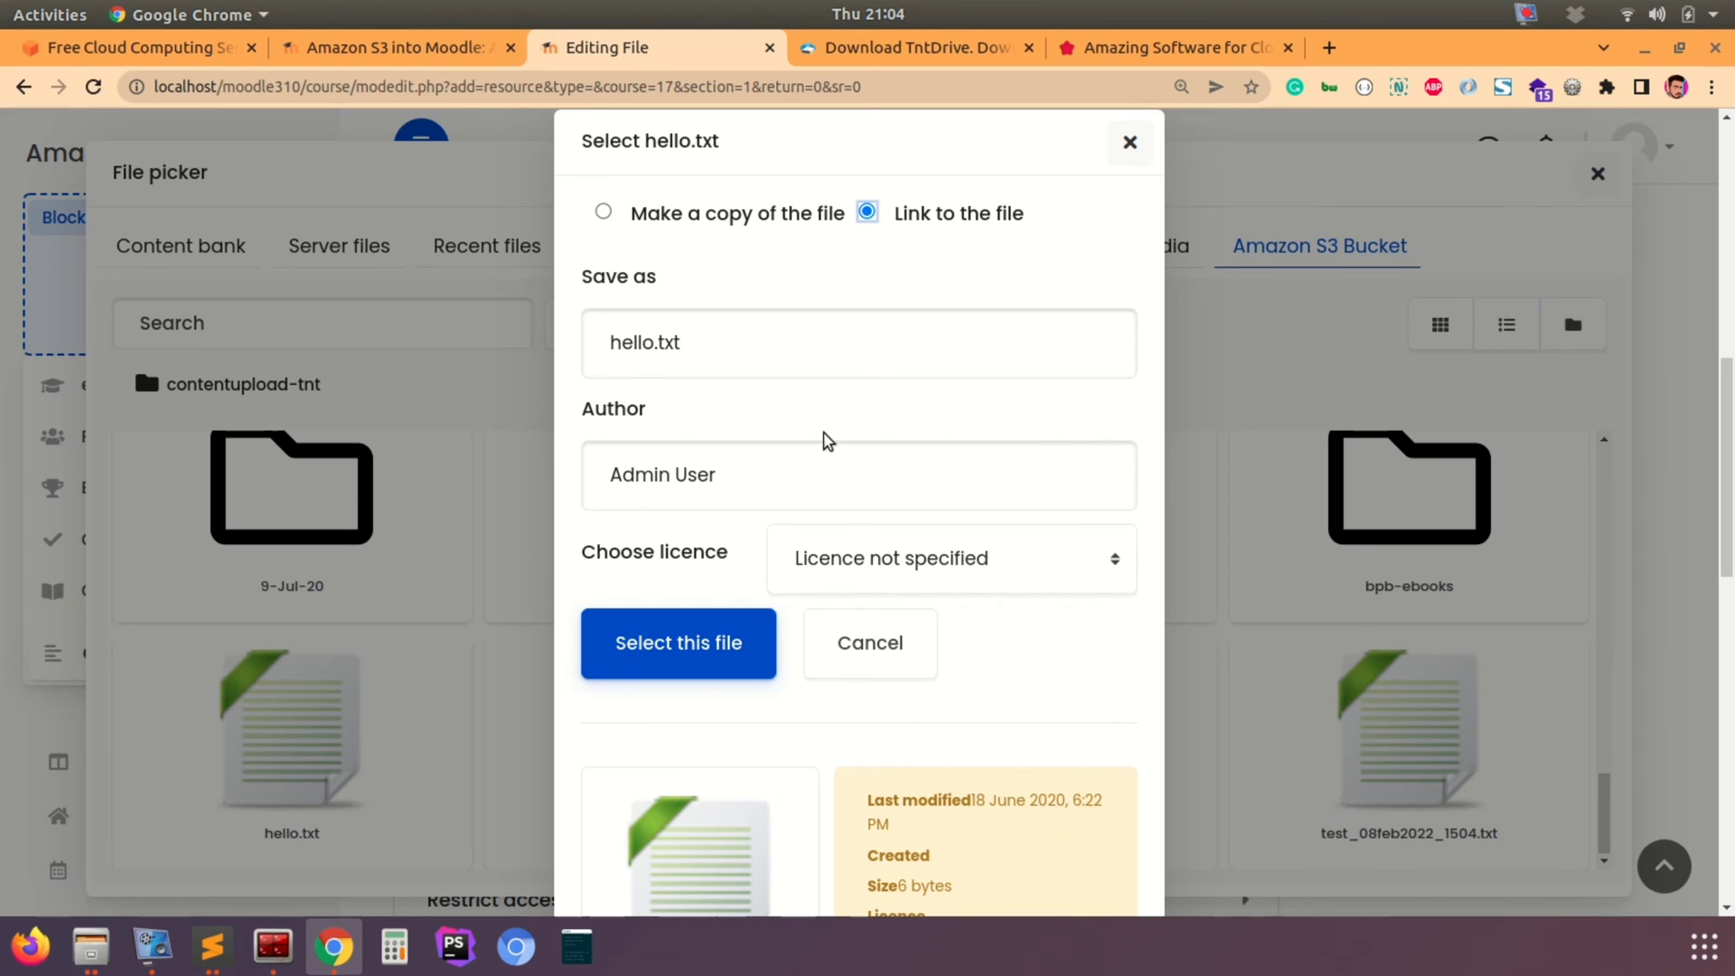
scroll(825, 440, "down", 2)
left_click(679, 567)
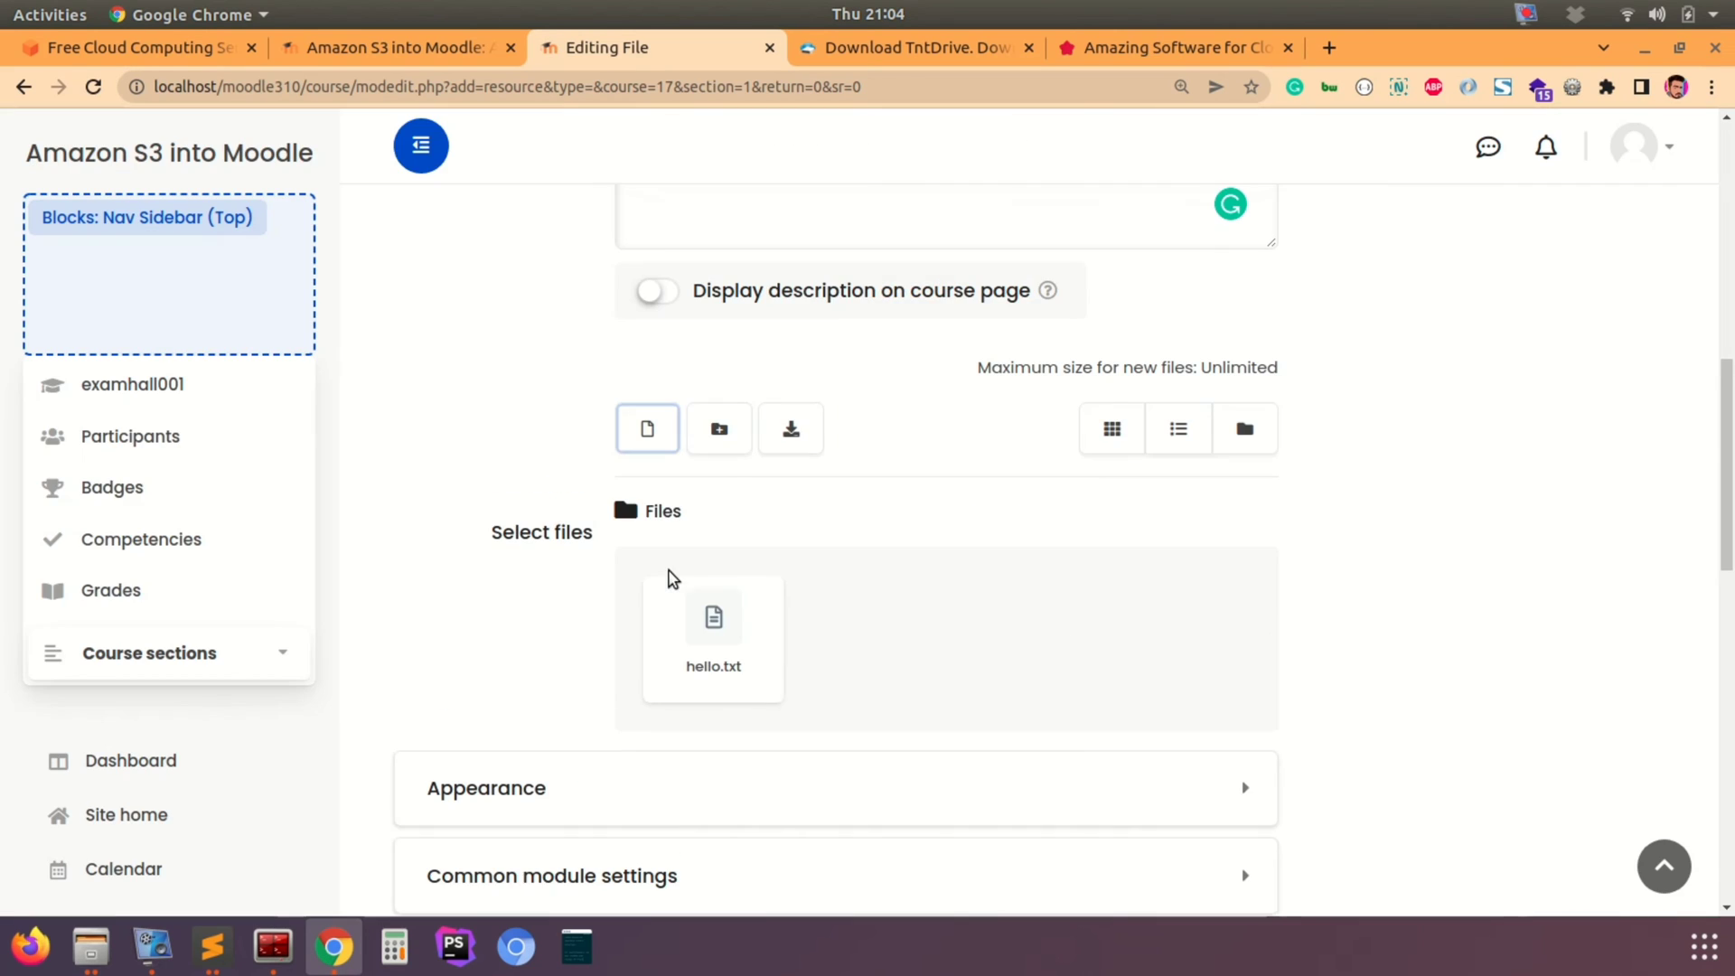
Step: Expand the resource's Appearance settings
scroll(492, 611, "down", 2)
left_click(604, 670)
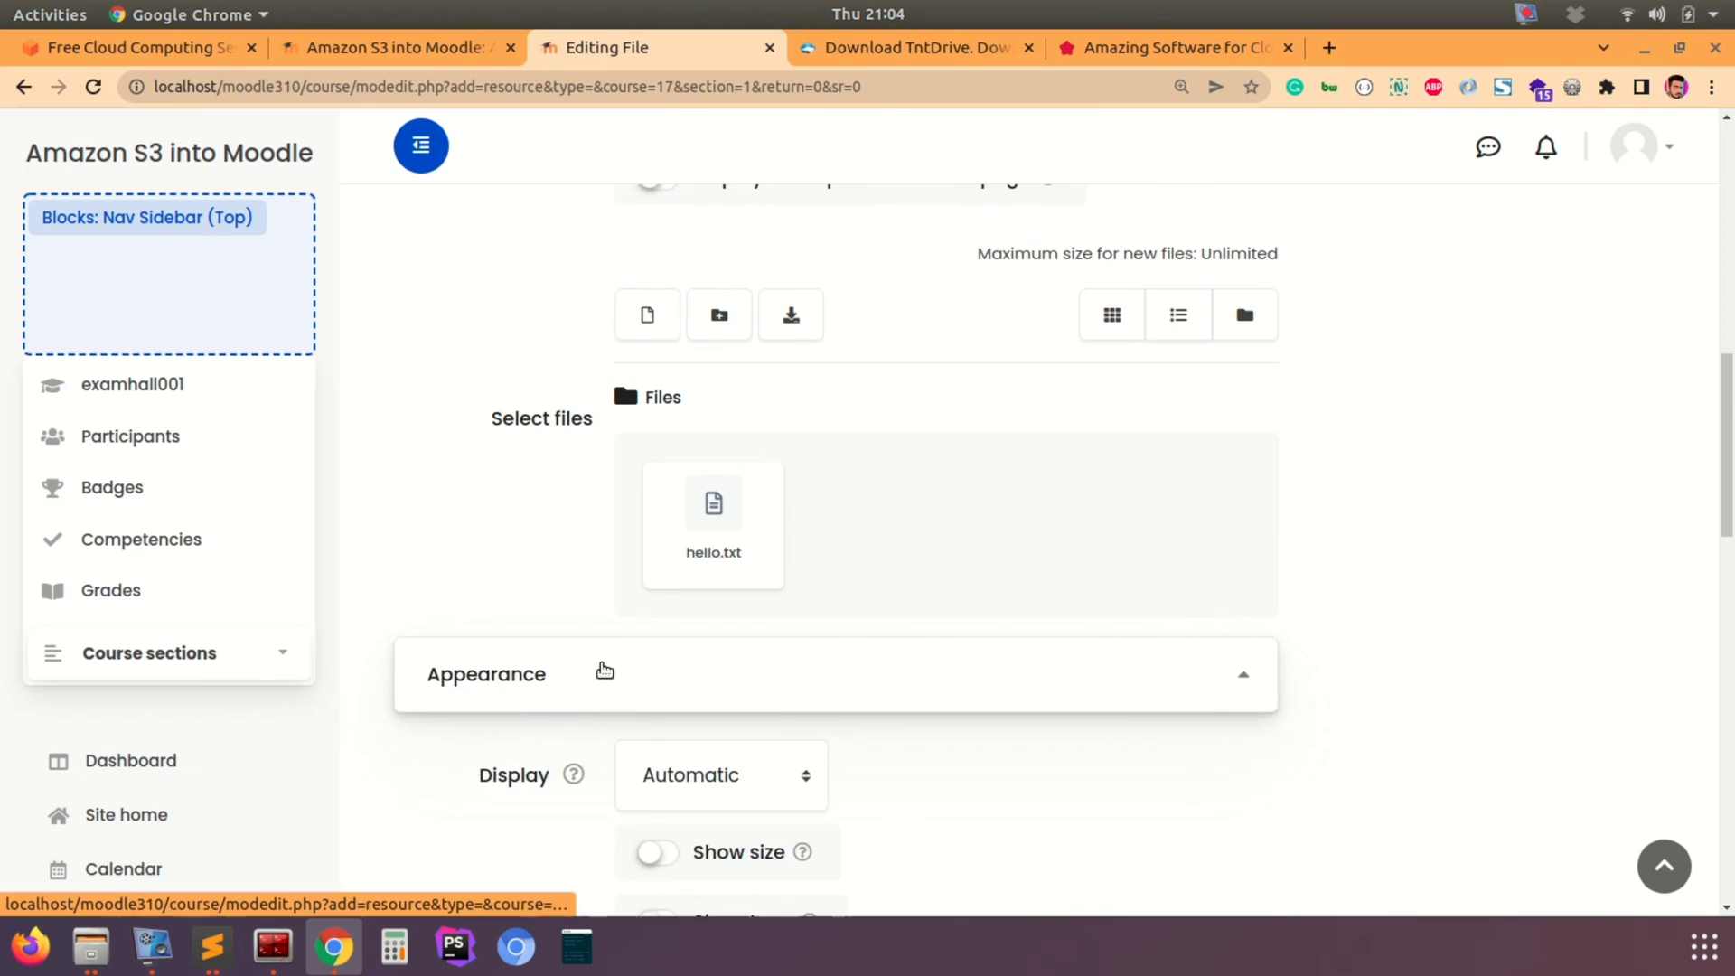
scroll(602, 671, "down", 2)
scroll(604, 672, "up", 10)
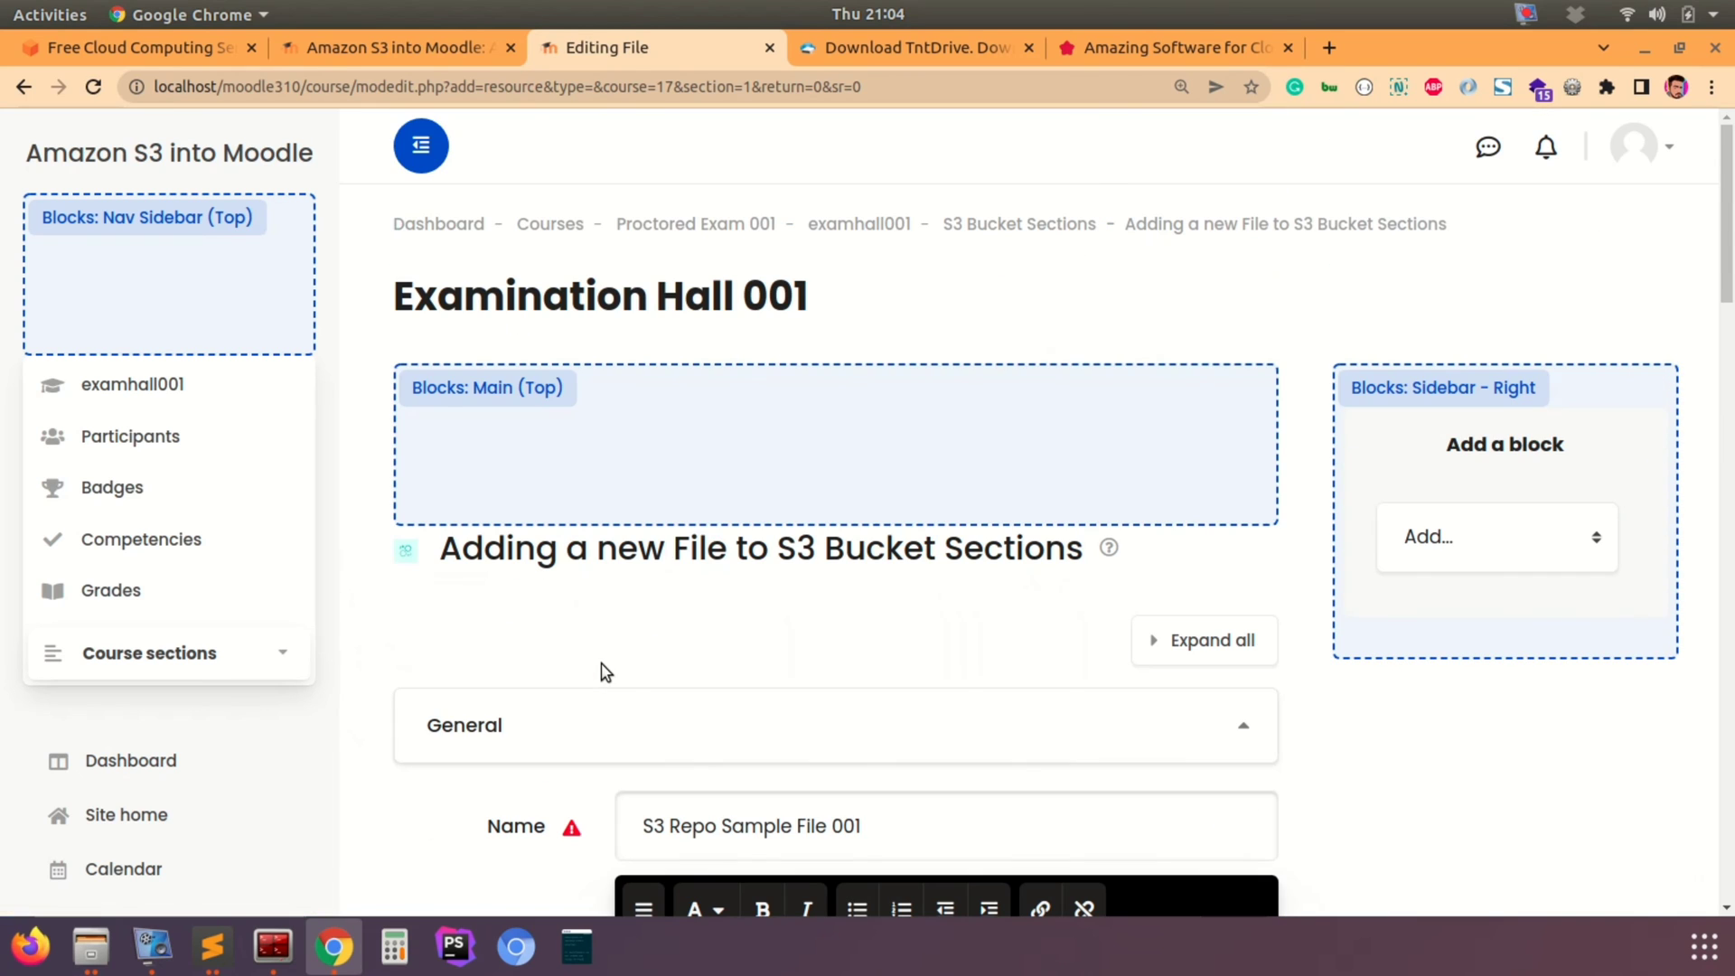
double_click(696, 548)
scroll(688, 560, "down", 12)
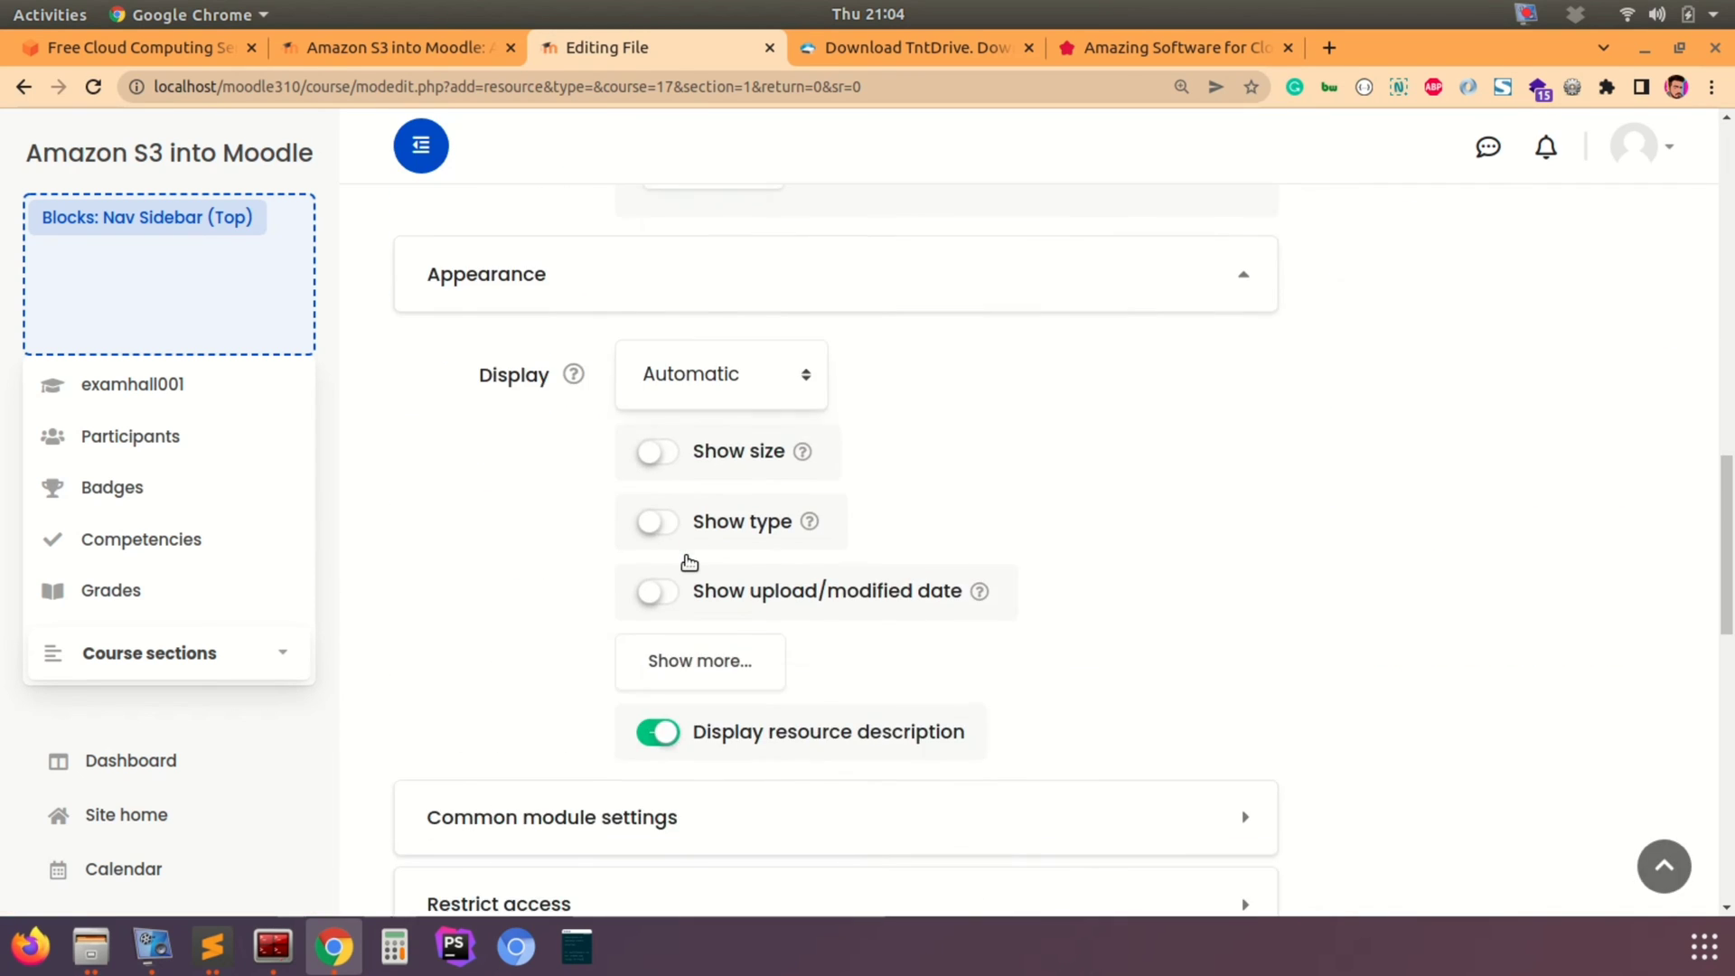
scroll(690, 561, "up", 3)
Step: Enable Show size, Show type and Show upload/modified date, then save and return to course
left_click(671, 430)
left_click(671, 495)
left_click(659, 569)
scroll(496, 588, "down", 5)
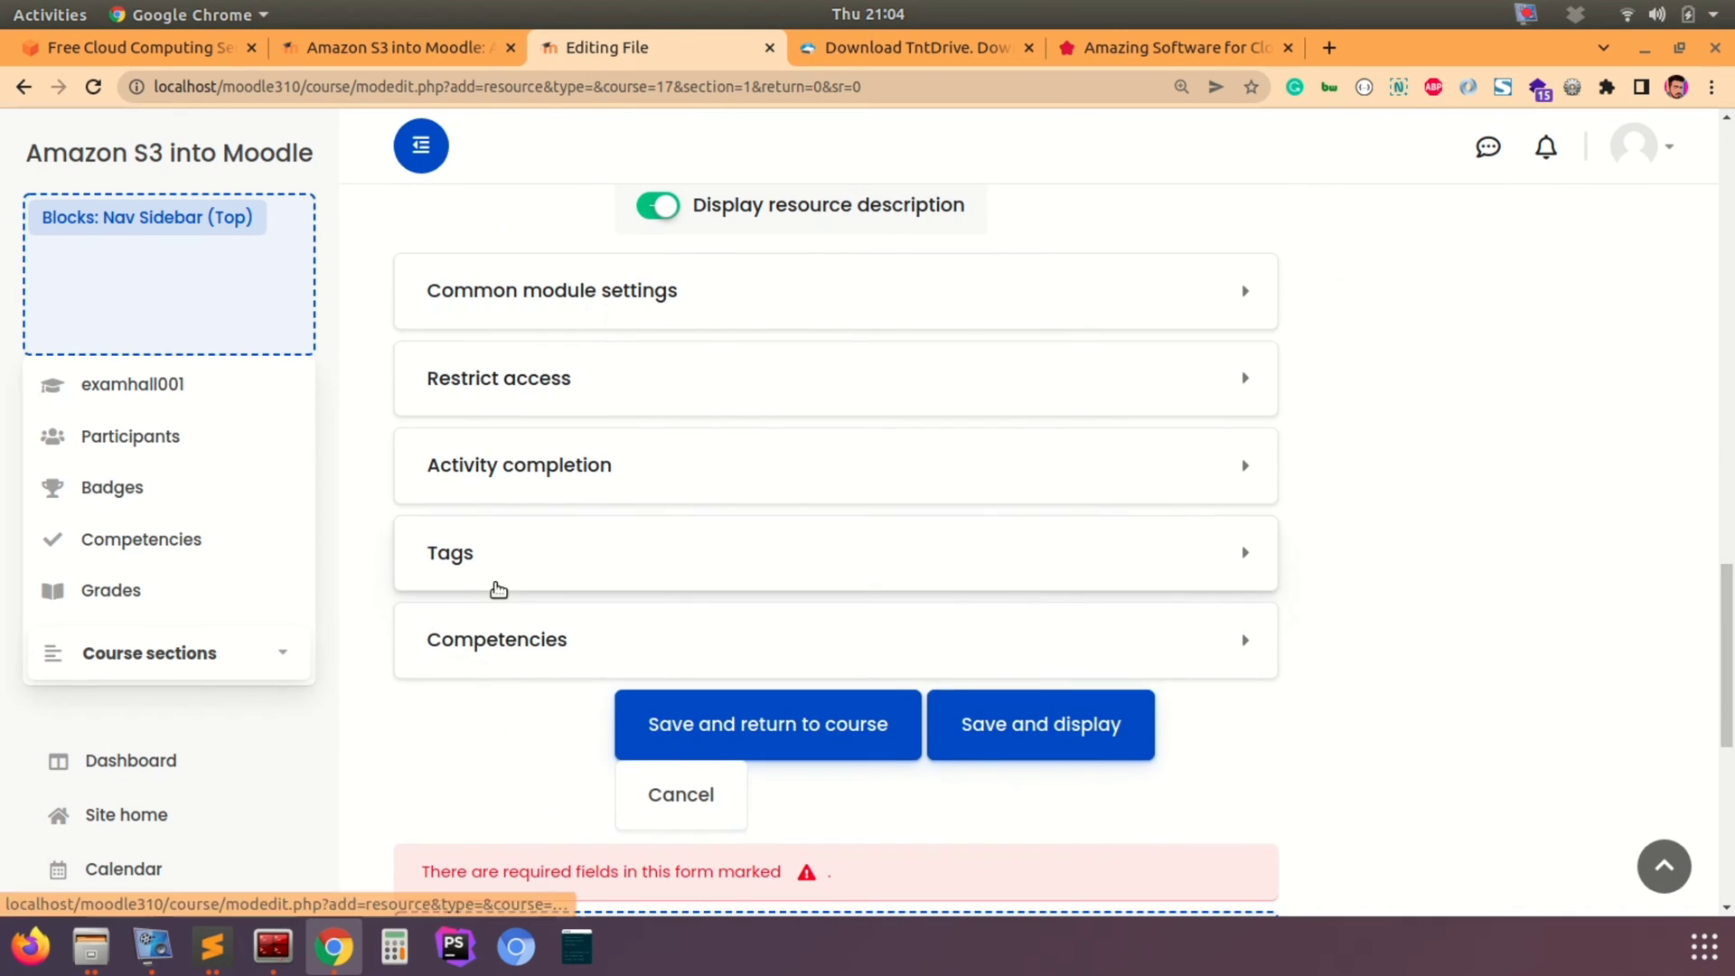
left_click(909, 703)
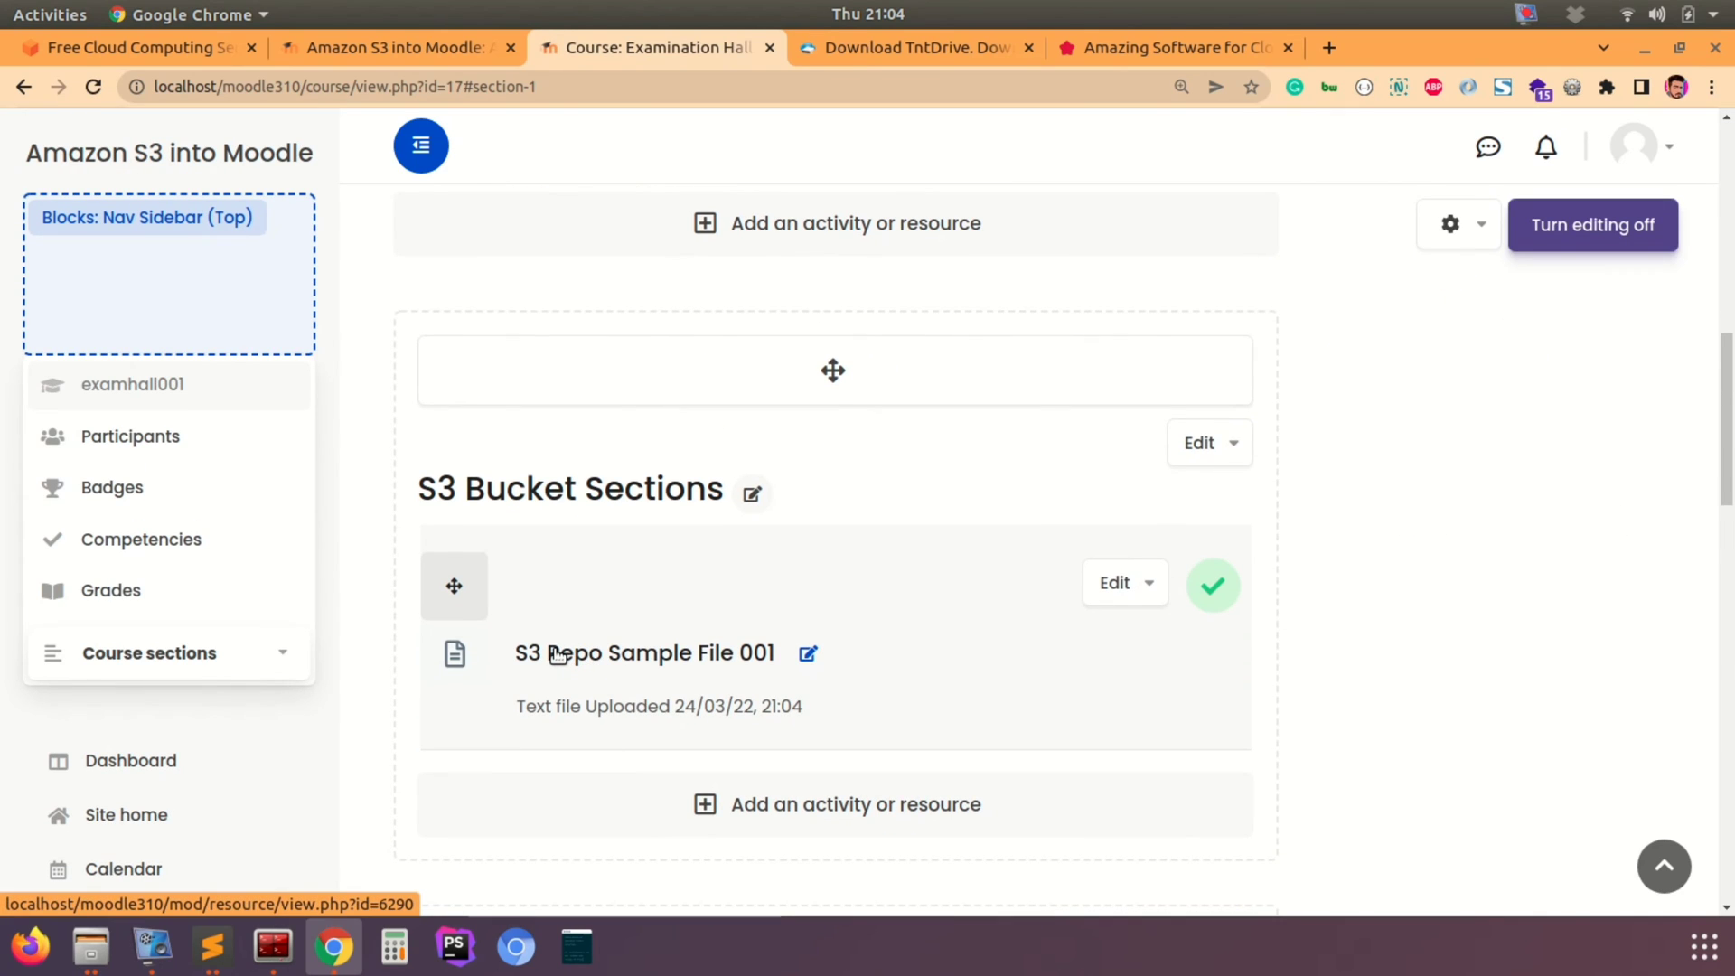
Step: Download S3 Repo Sample File 001 and confirm hello (1).txt contains the word hello
left_click(557, 654)
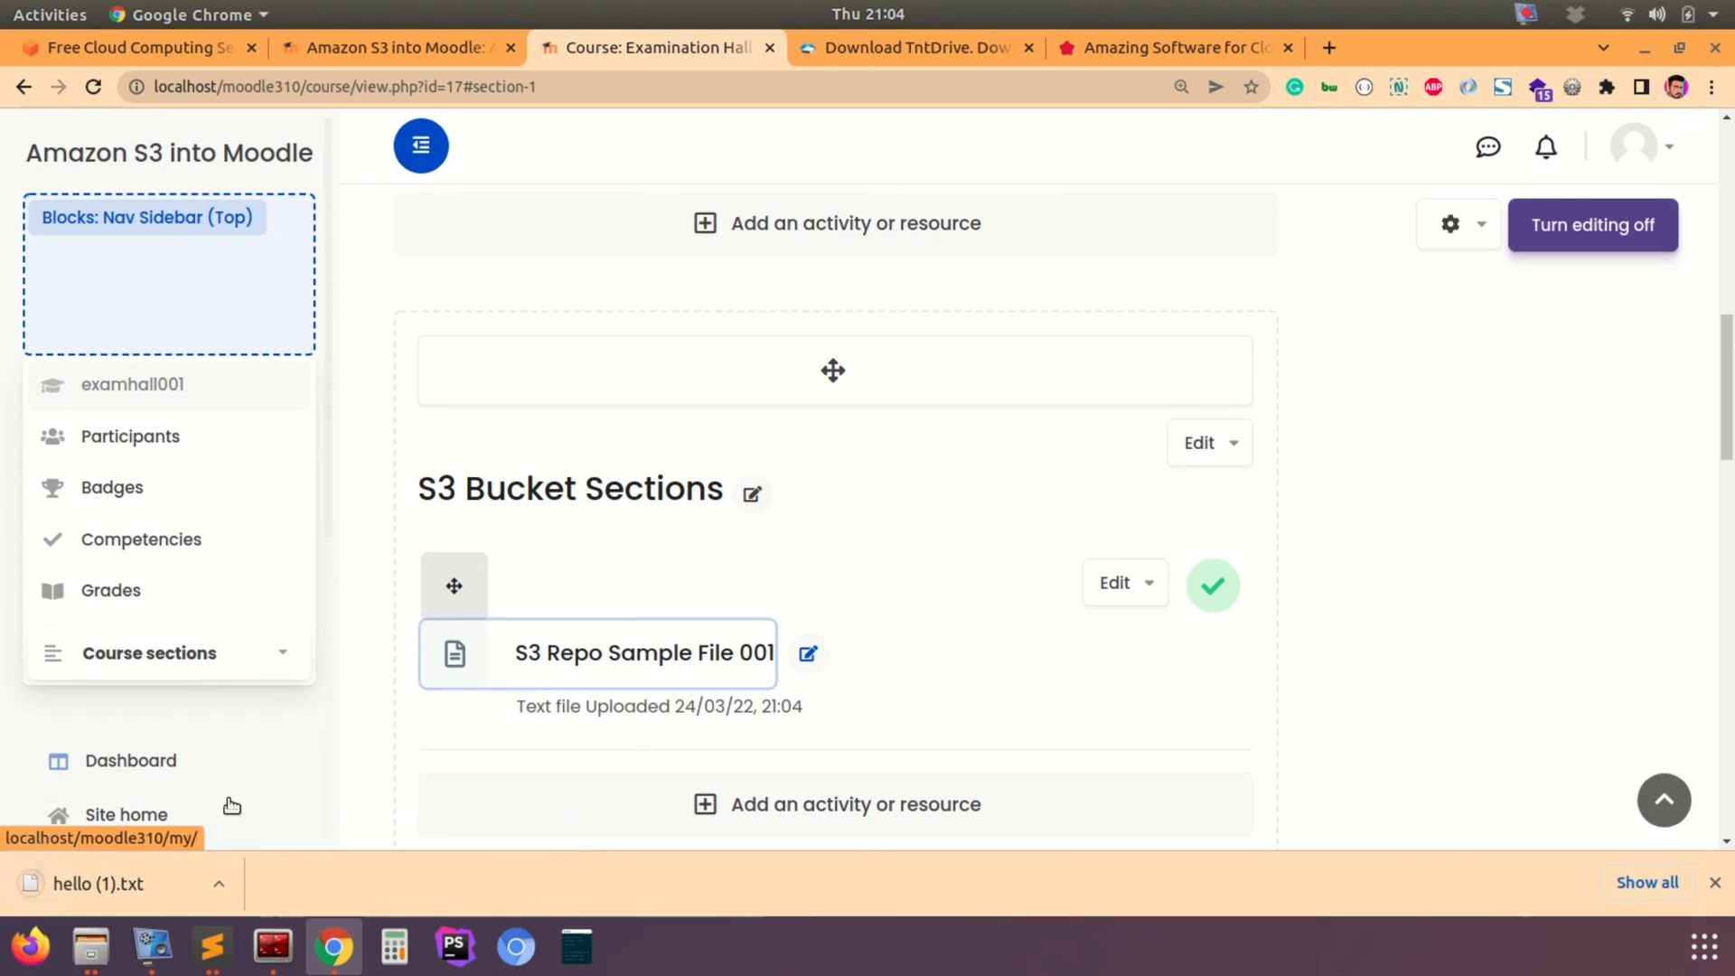
left_click(123, 884)
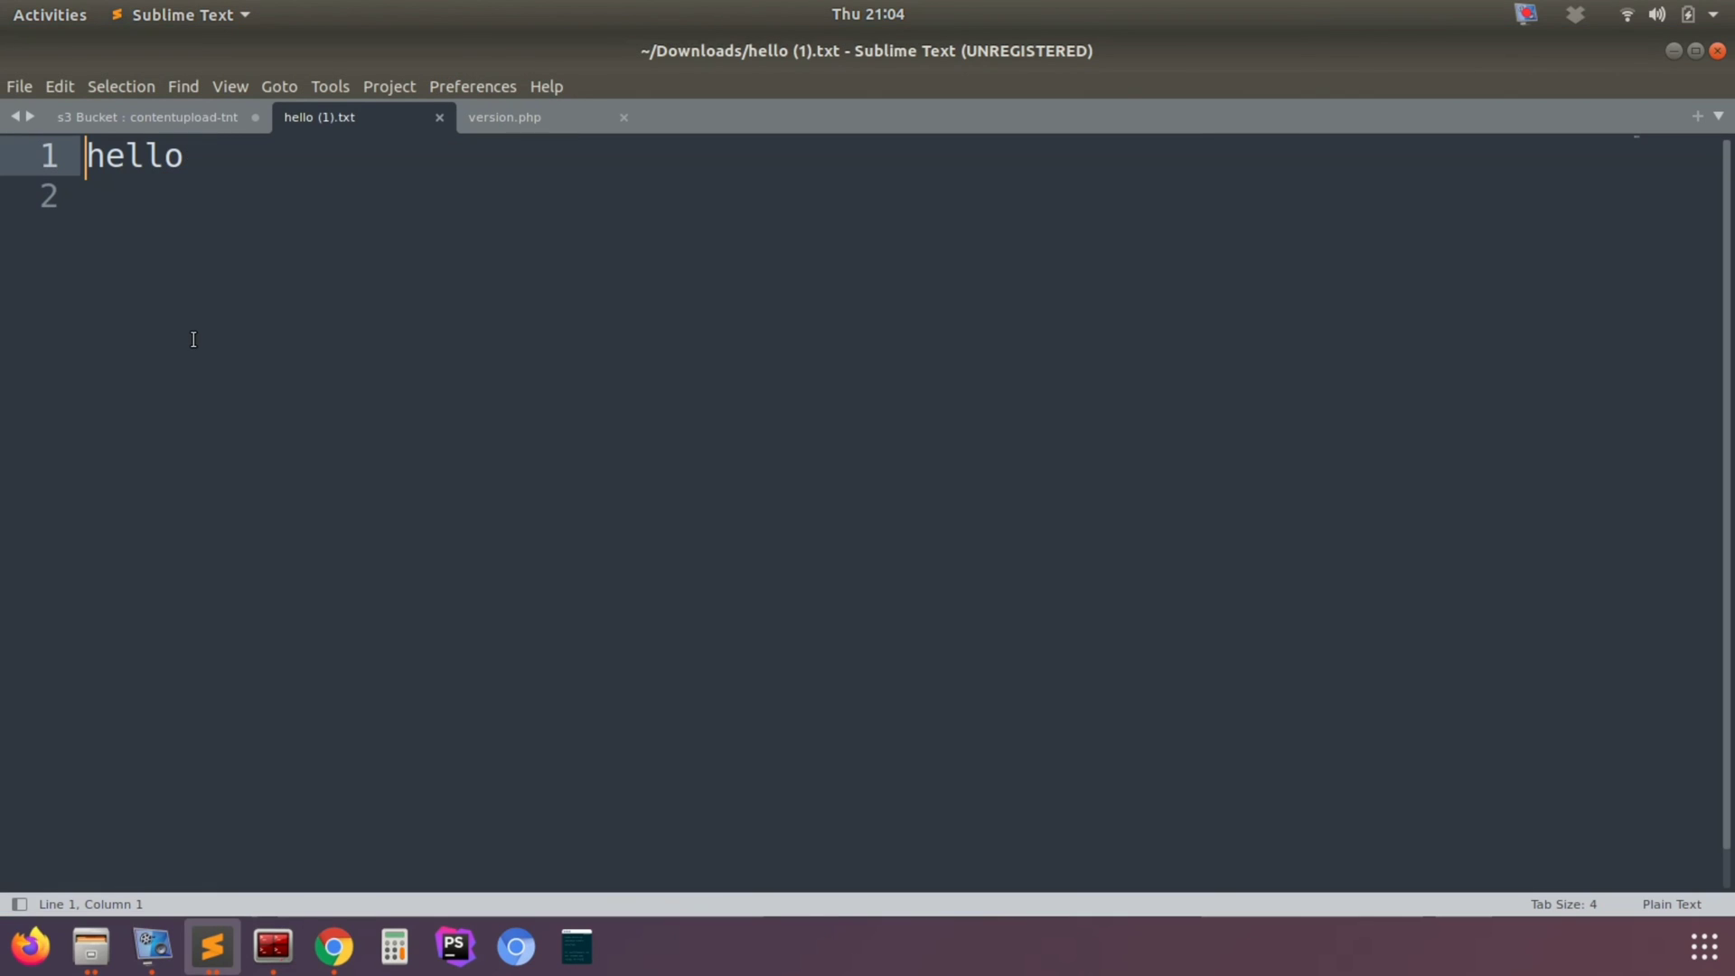
left_click_drag(183, 154, 2, 145)
Step: Close the file, minimise Sublime Text and return to the course page
left_click(439, 117)
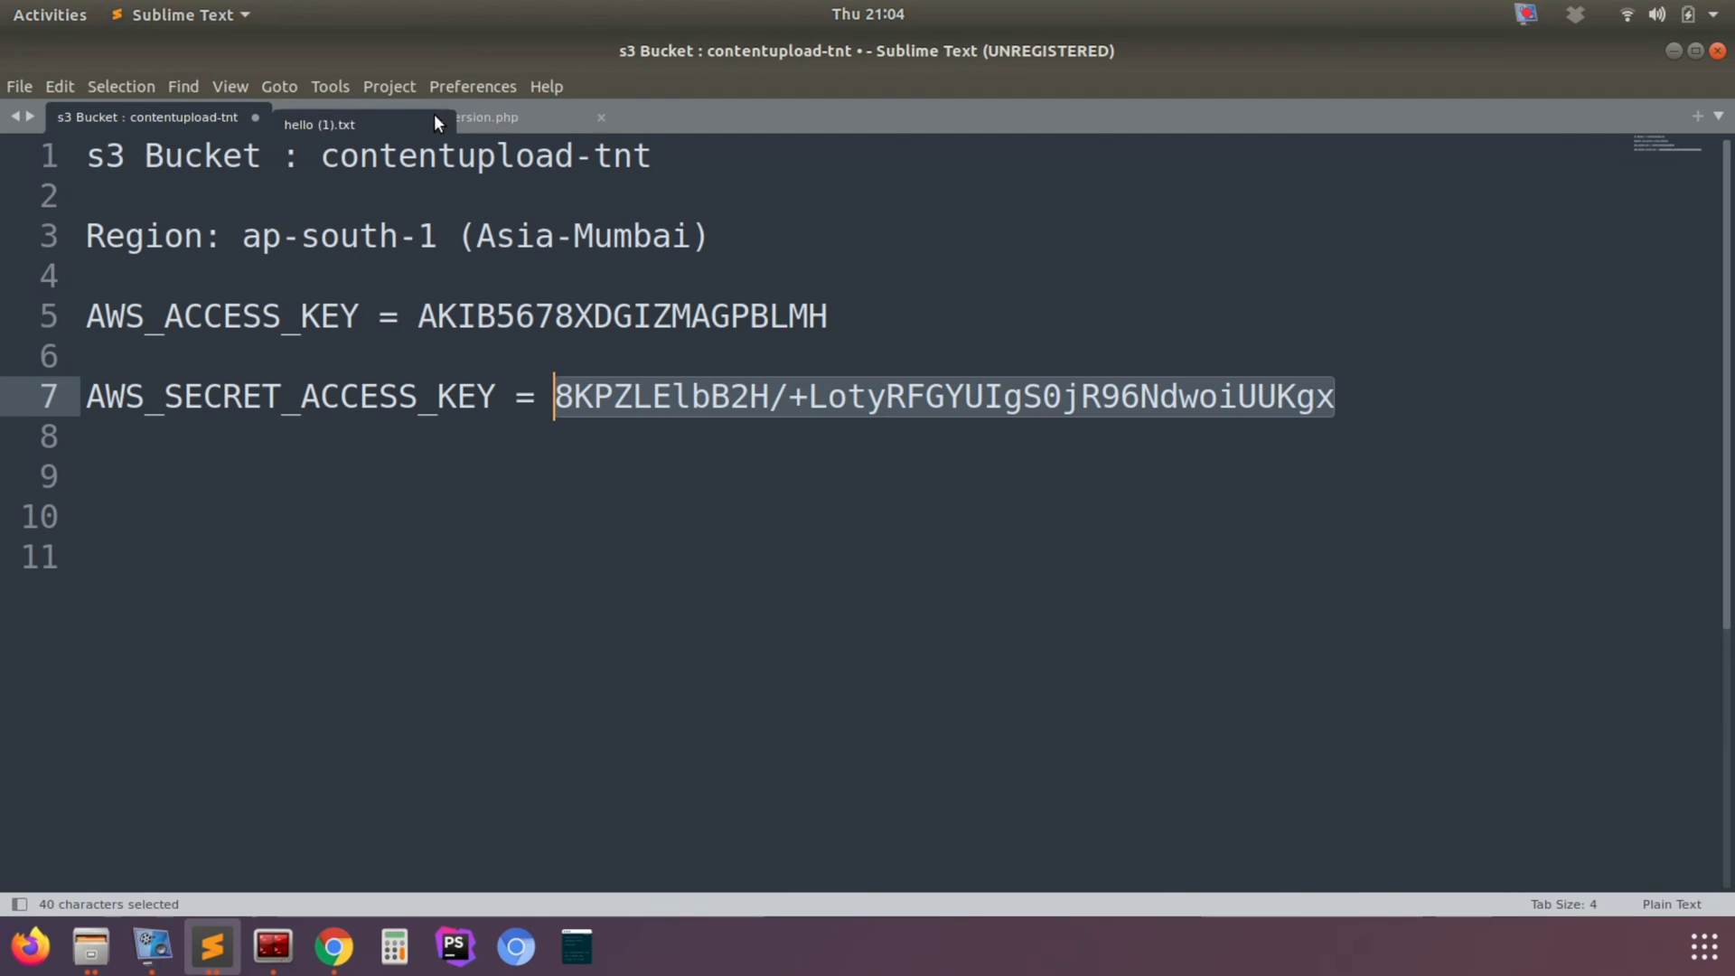
left_click(1673, 50)
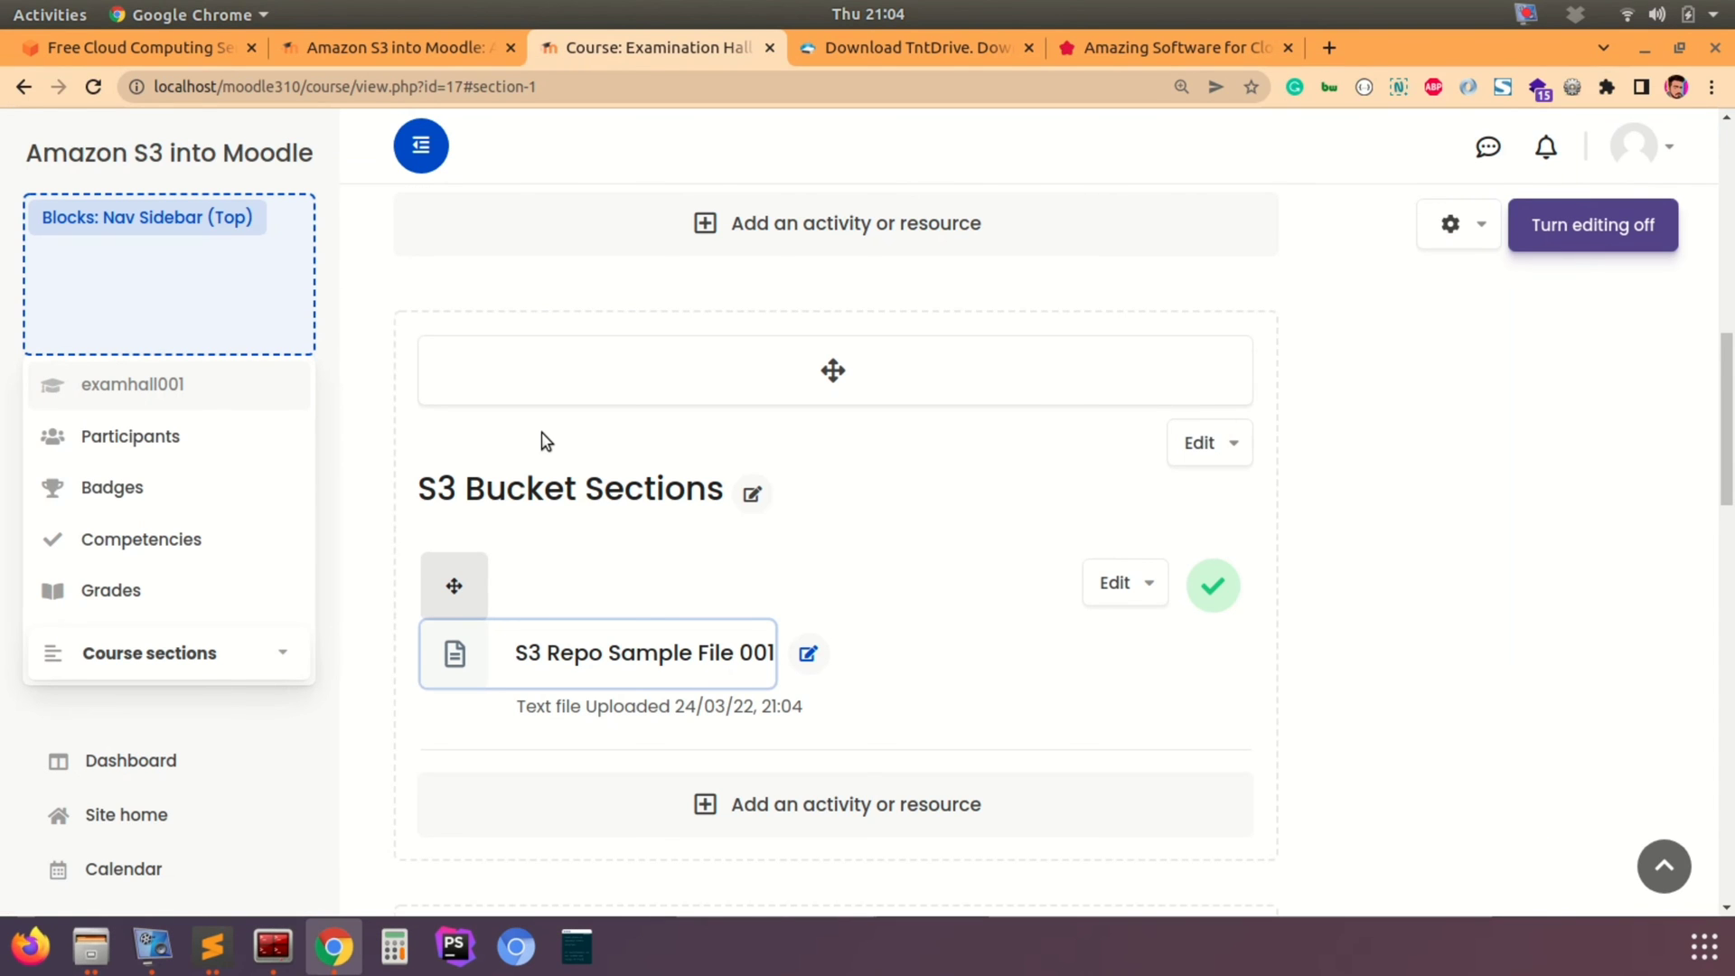
scroll(546, 441, "down", 3)
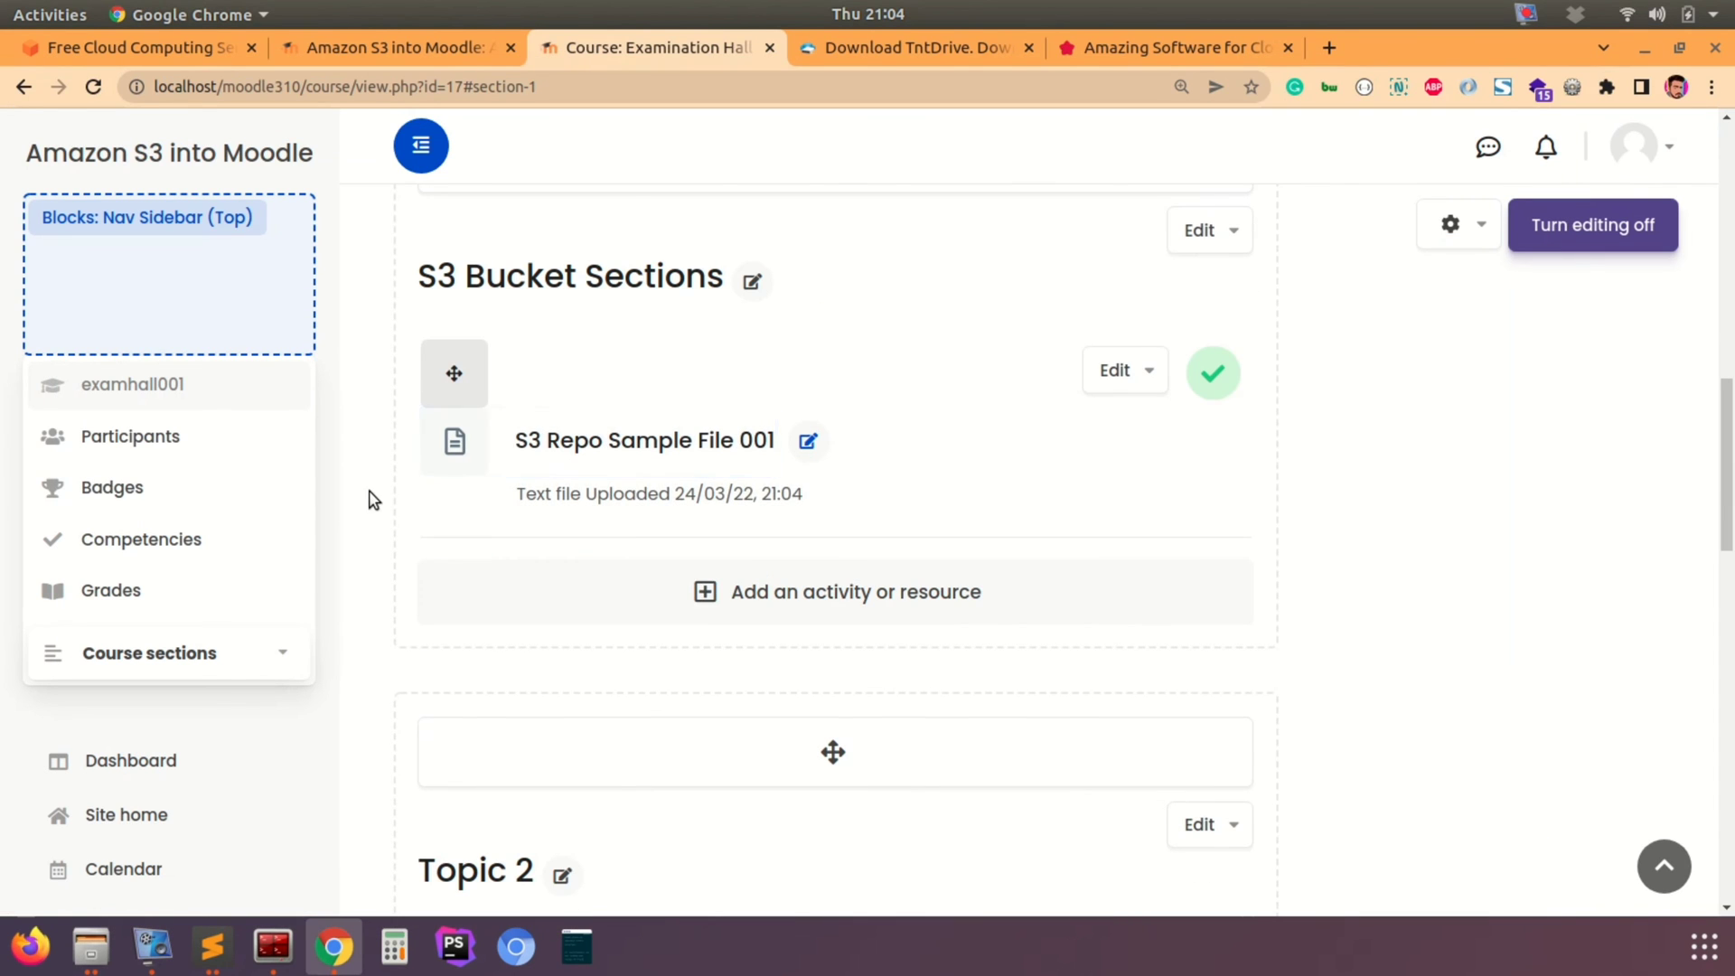
left_click(1714, 15)
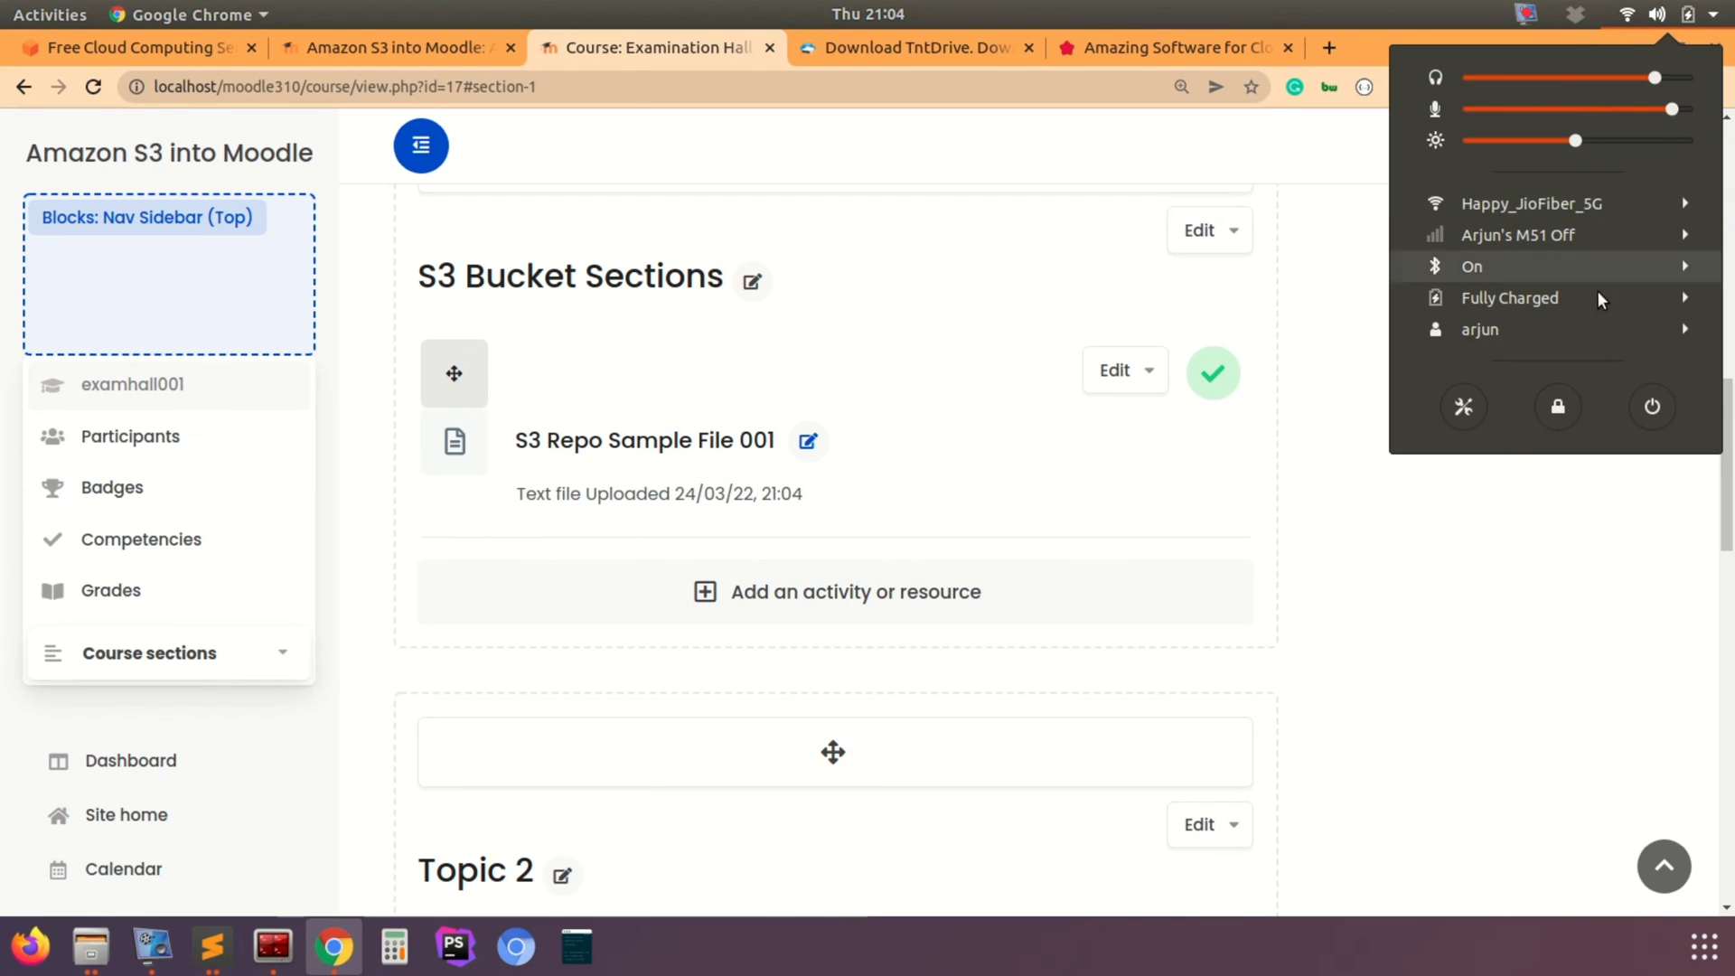
left_click(1460, 407)
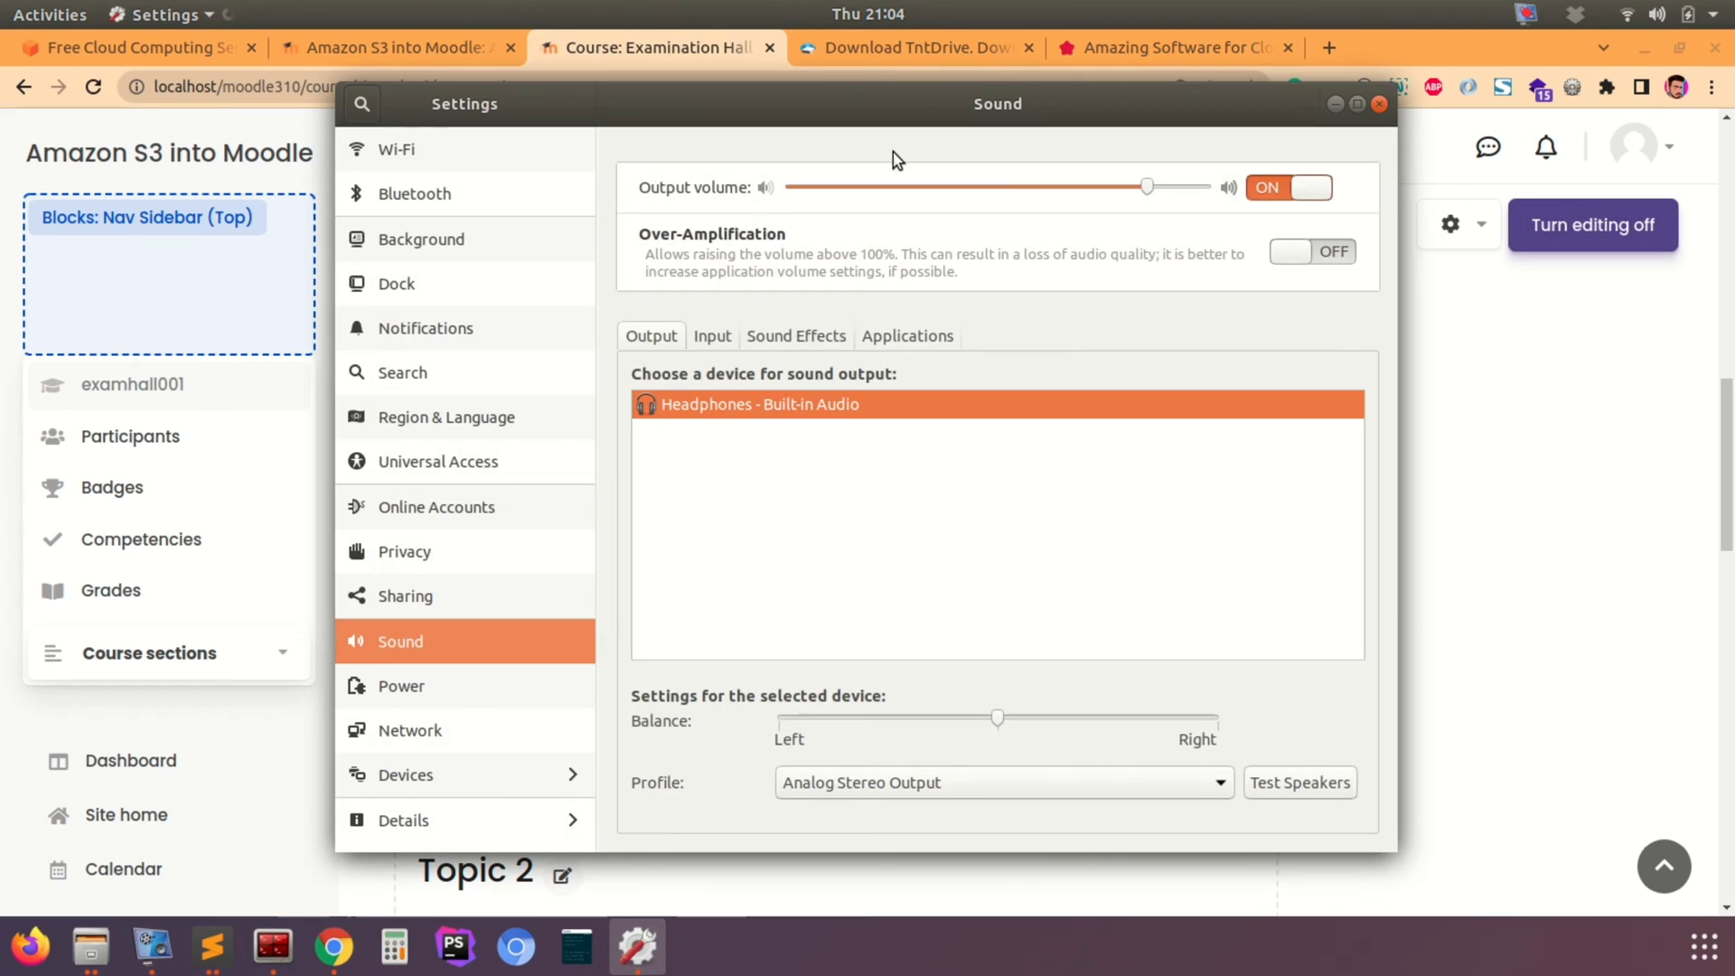
left_click(492, 820)
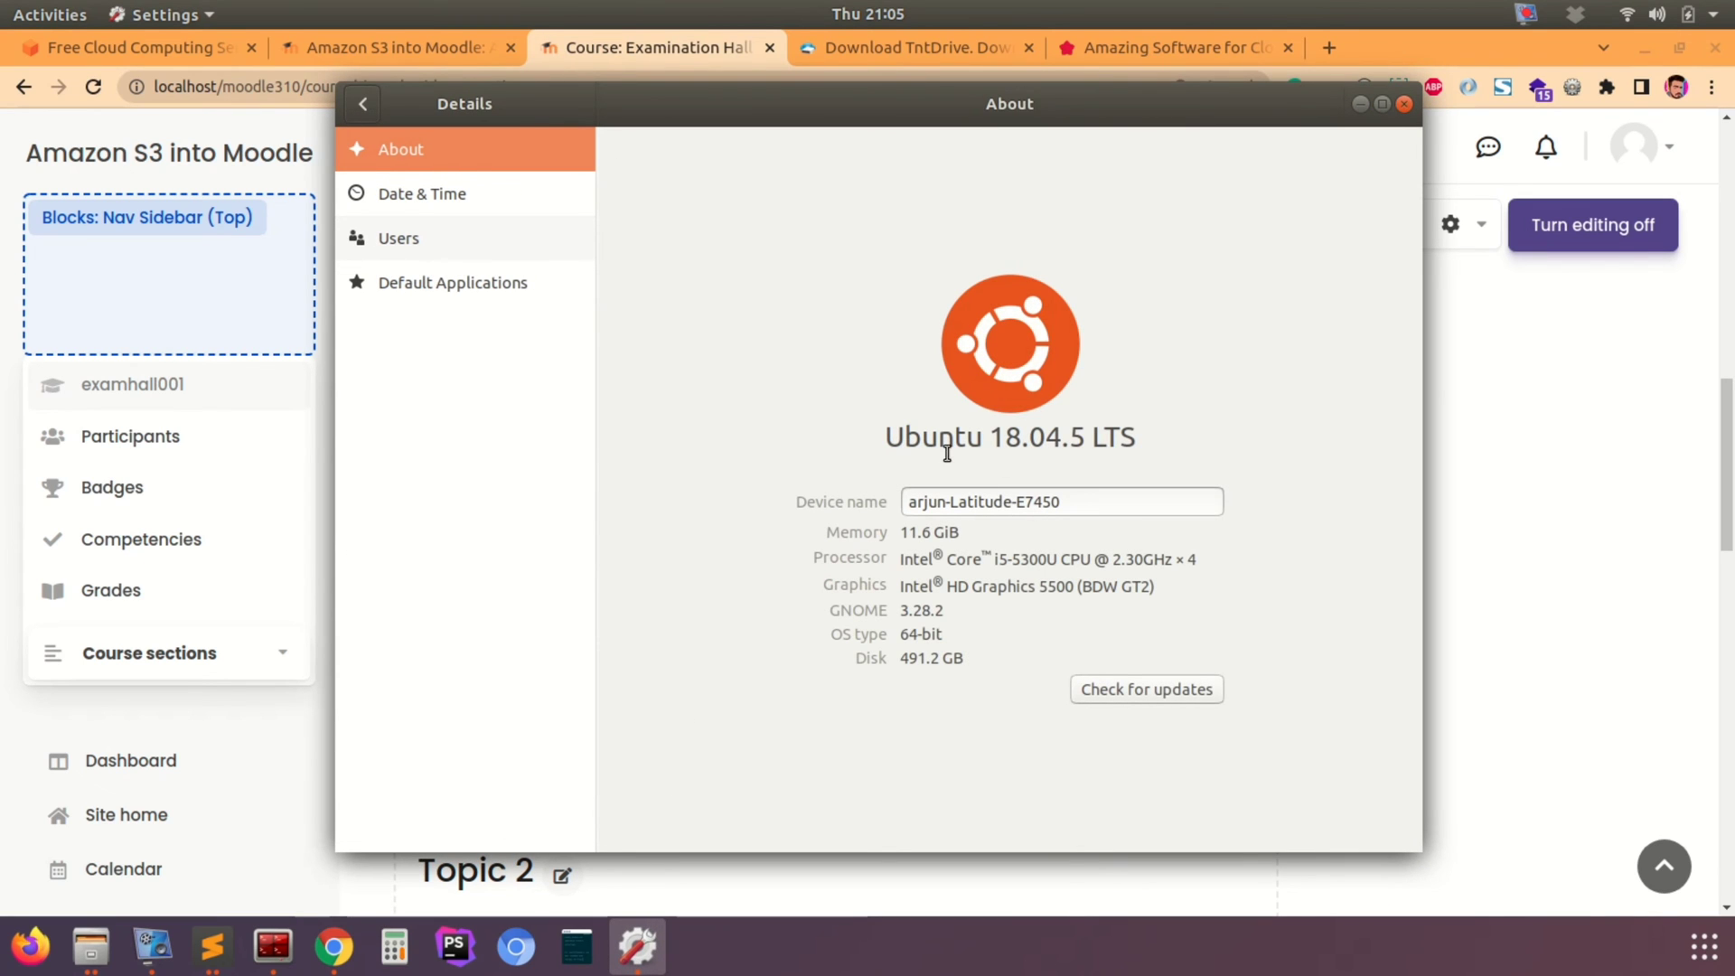
left_click_drag(1169, 436, 844, 427)
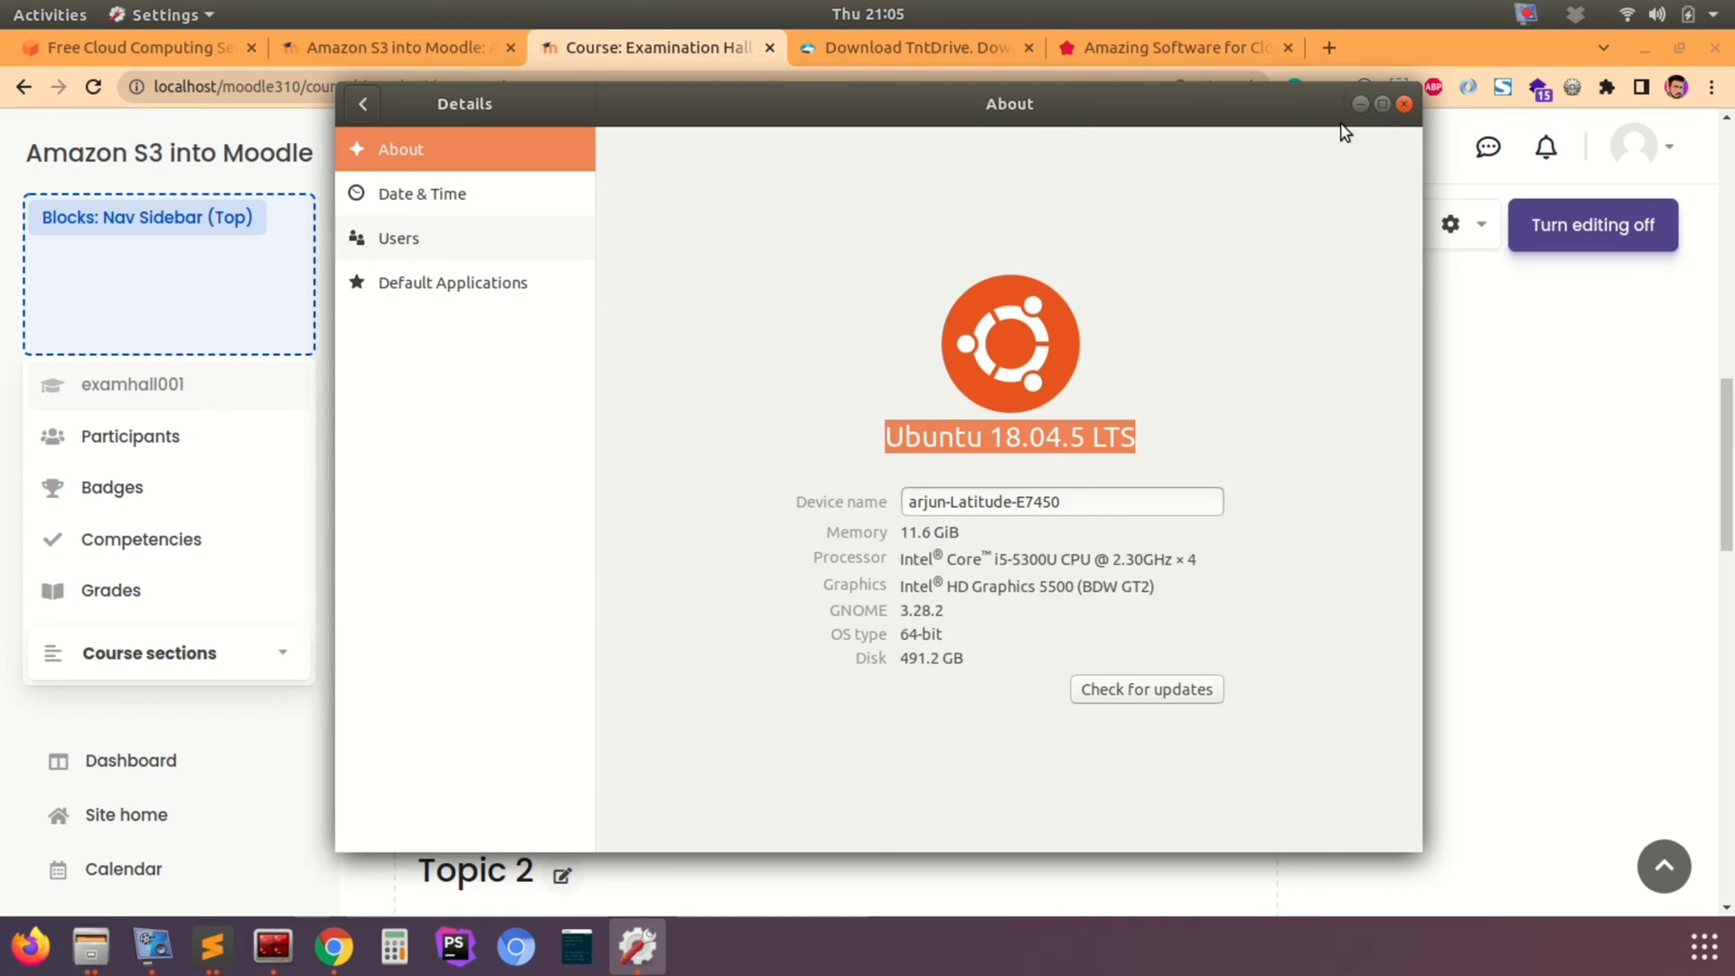
left_click(1404, 103)
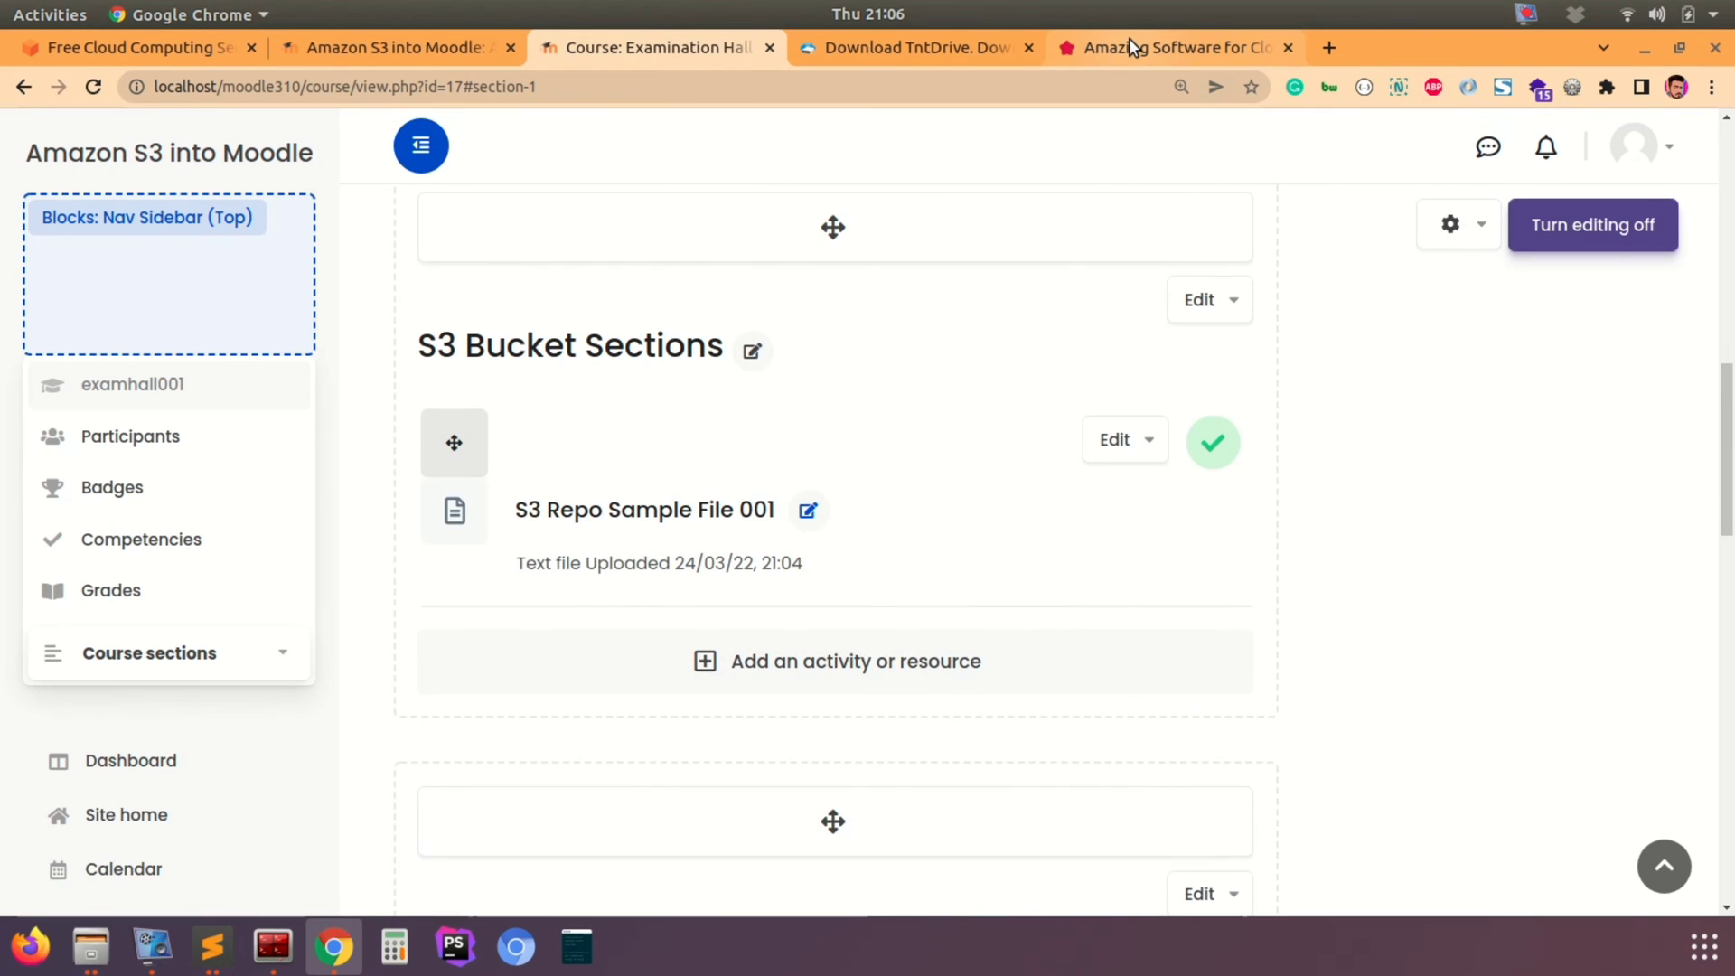
Step: Review the TntDrive download page, then close its tab
left_click(903, 48)
scroll(769, 316, "up", 2)
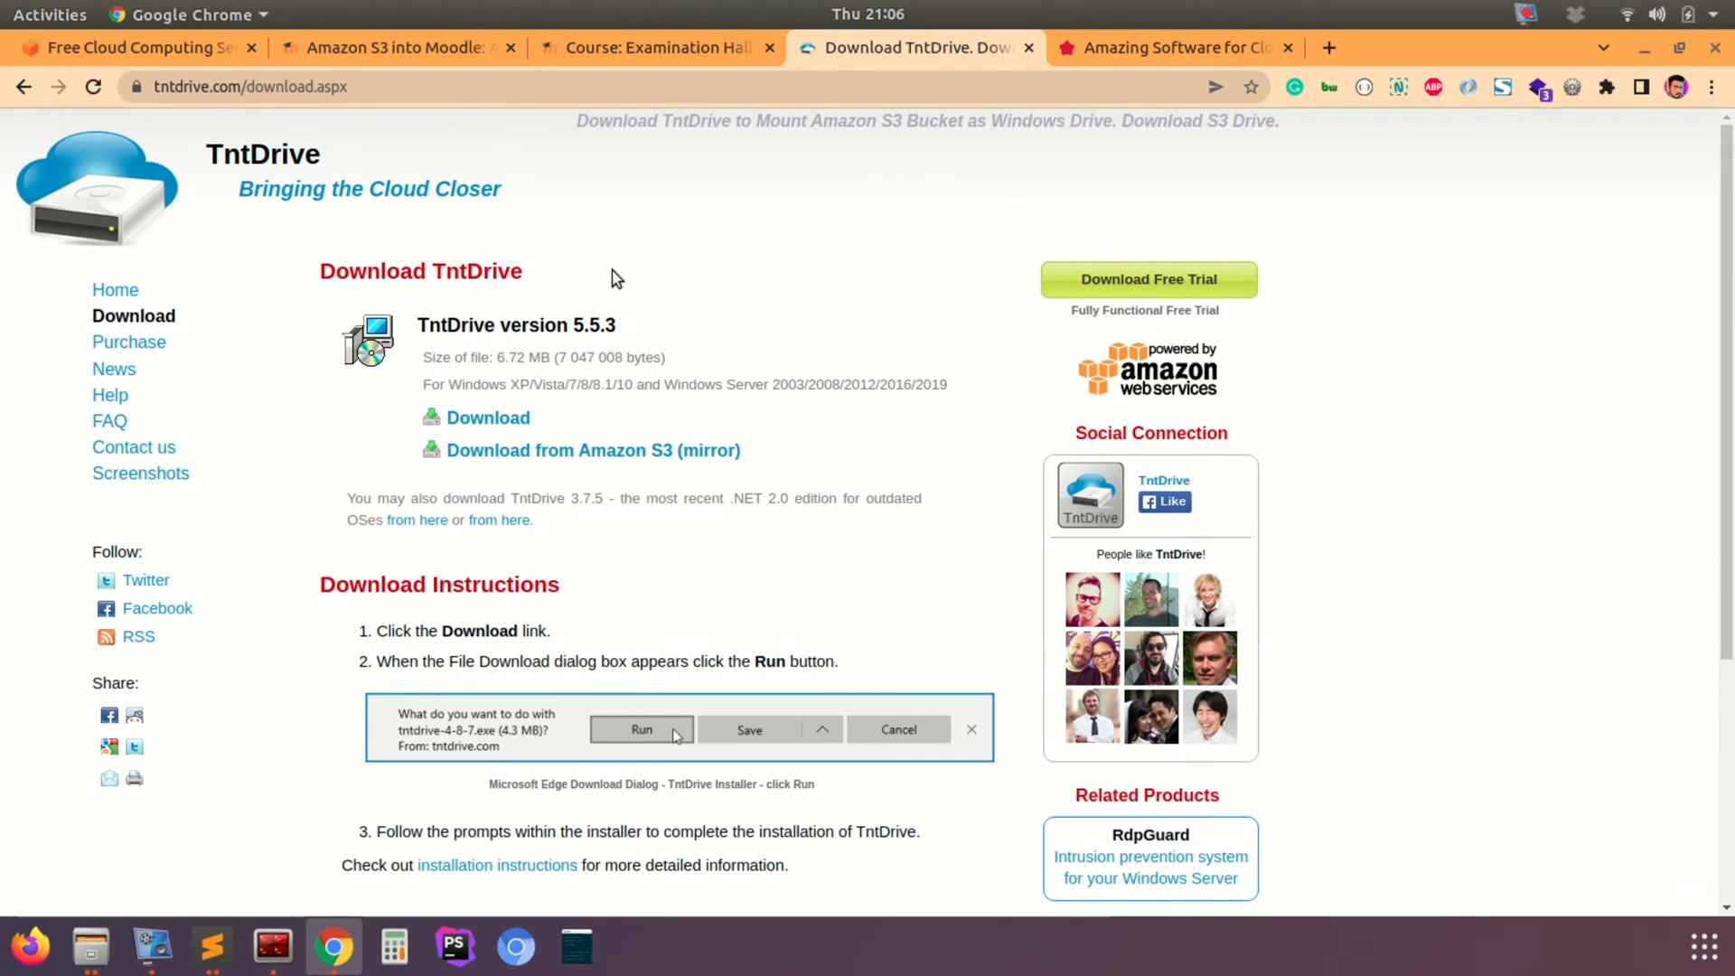
scroll(612, 278, "down", 1)
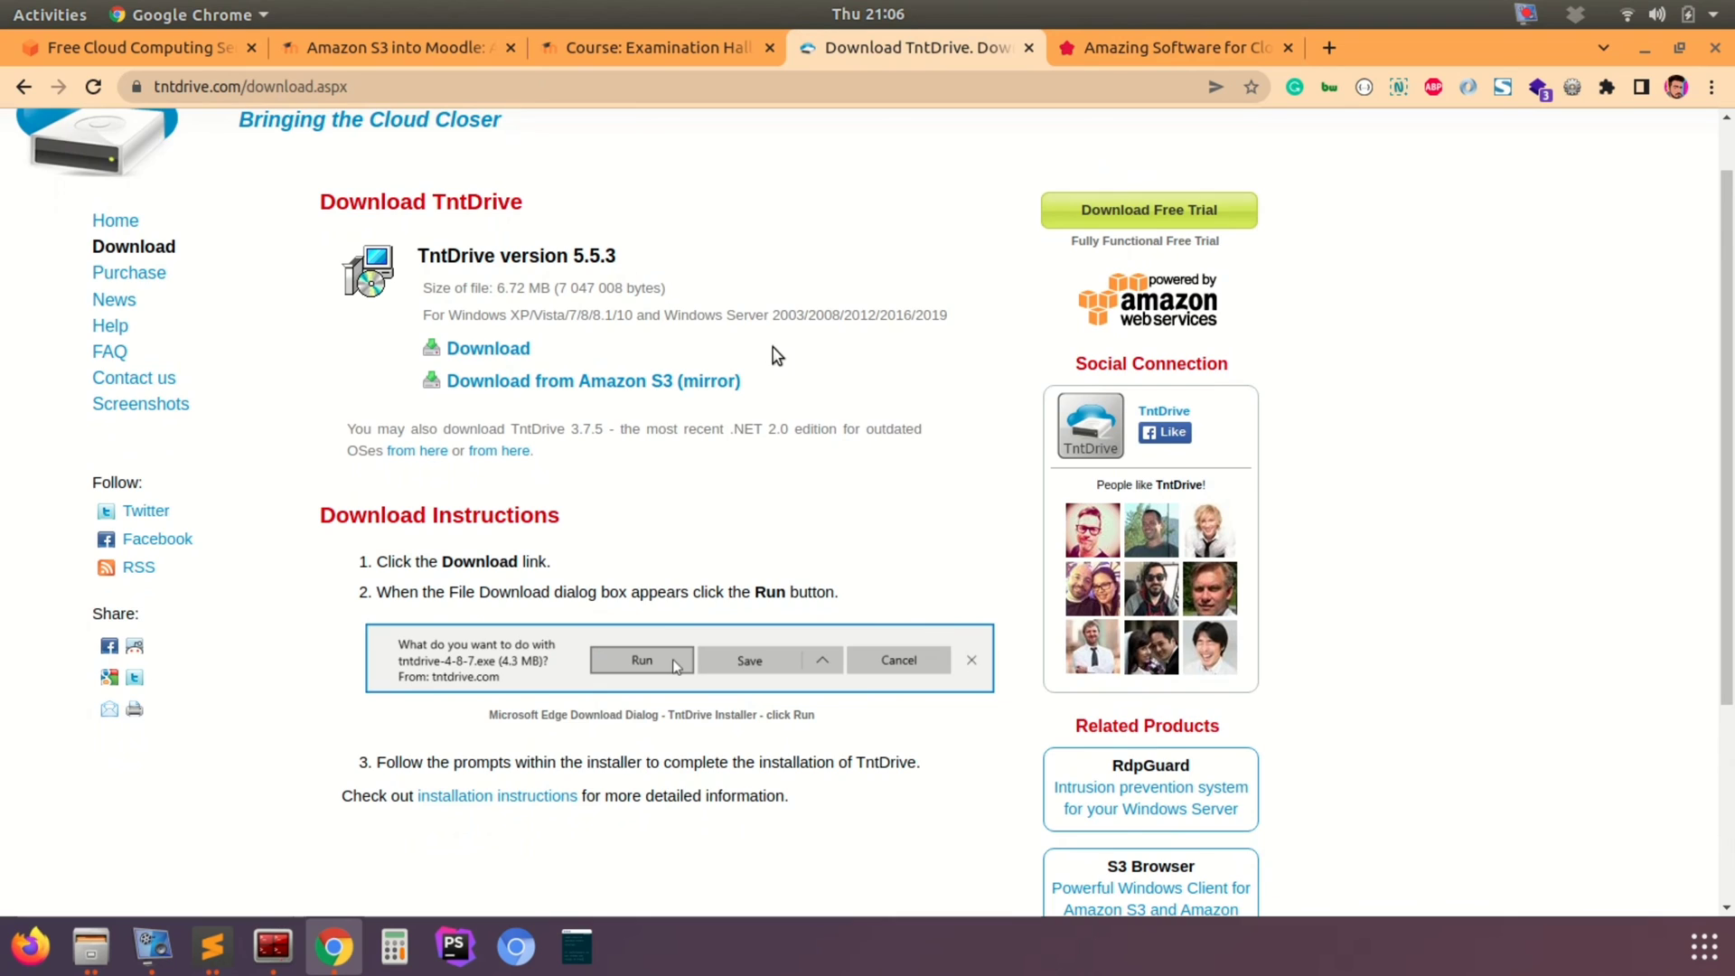
scroll(773, 350, "down", 1)
left_click(1028, 47)
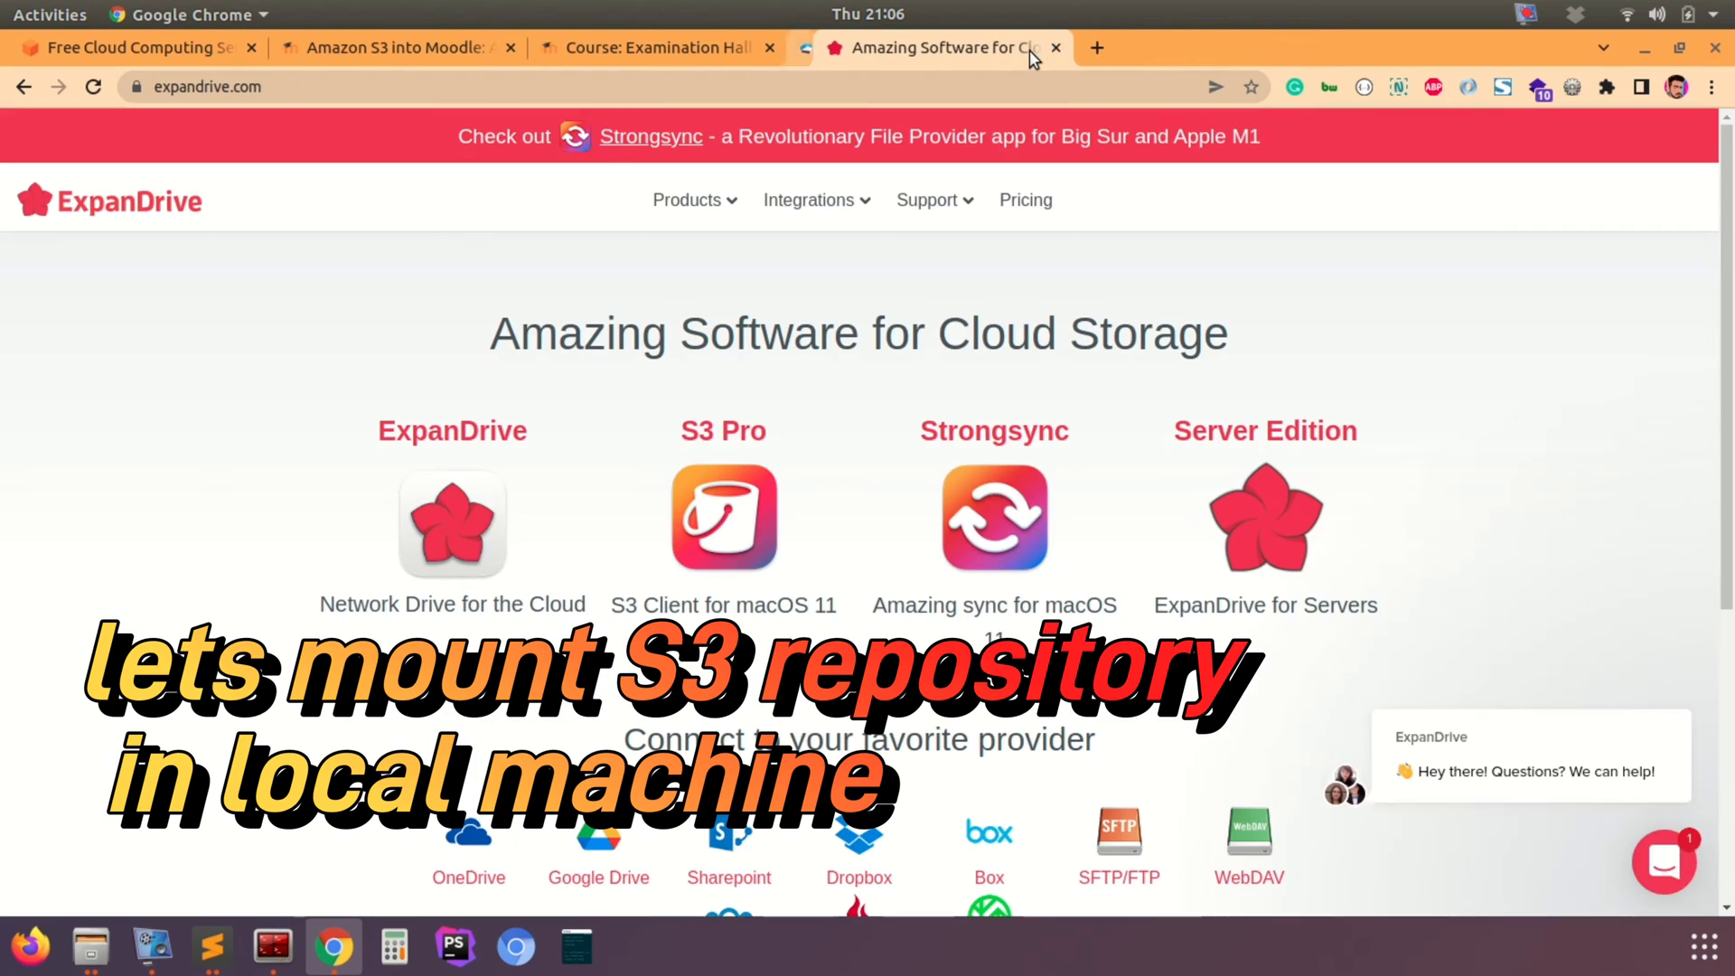
Step: Go to the ExpanDrive desktop edition page from the Products menu
left_click_drag(226, 214, 54, 217)
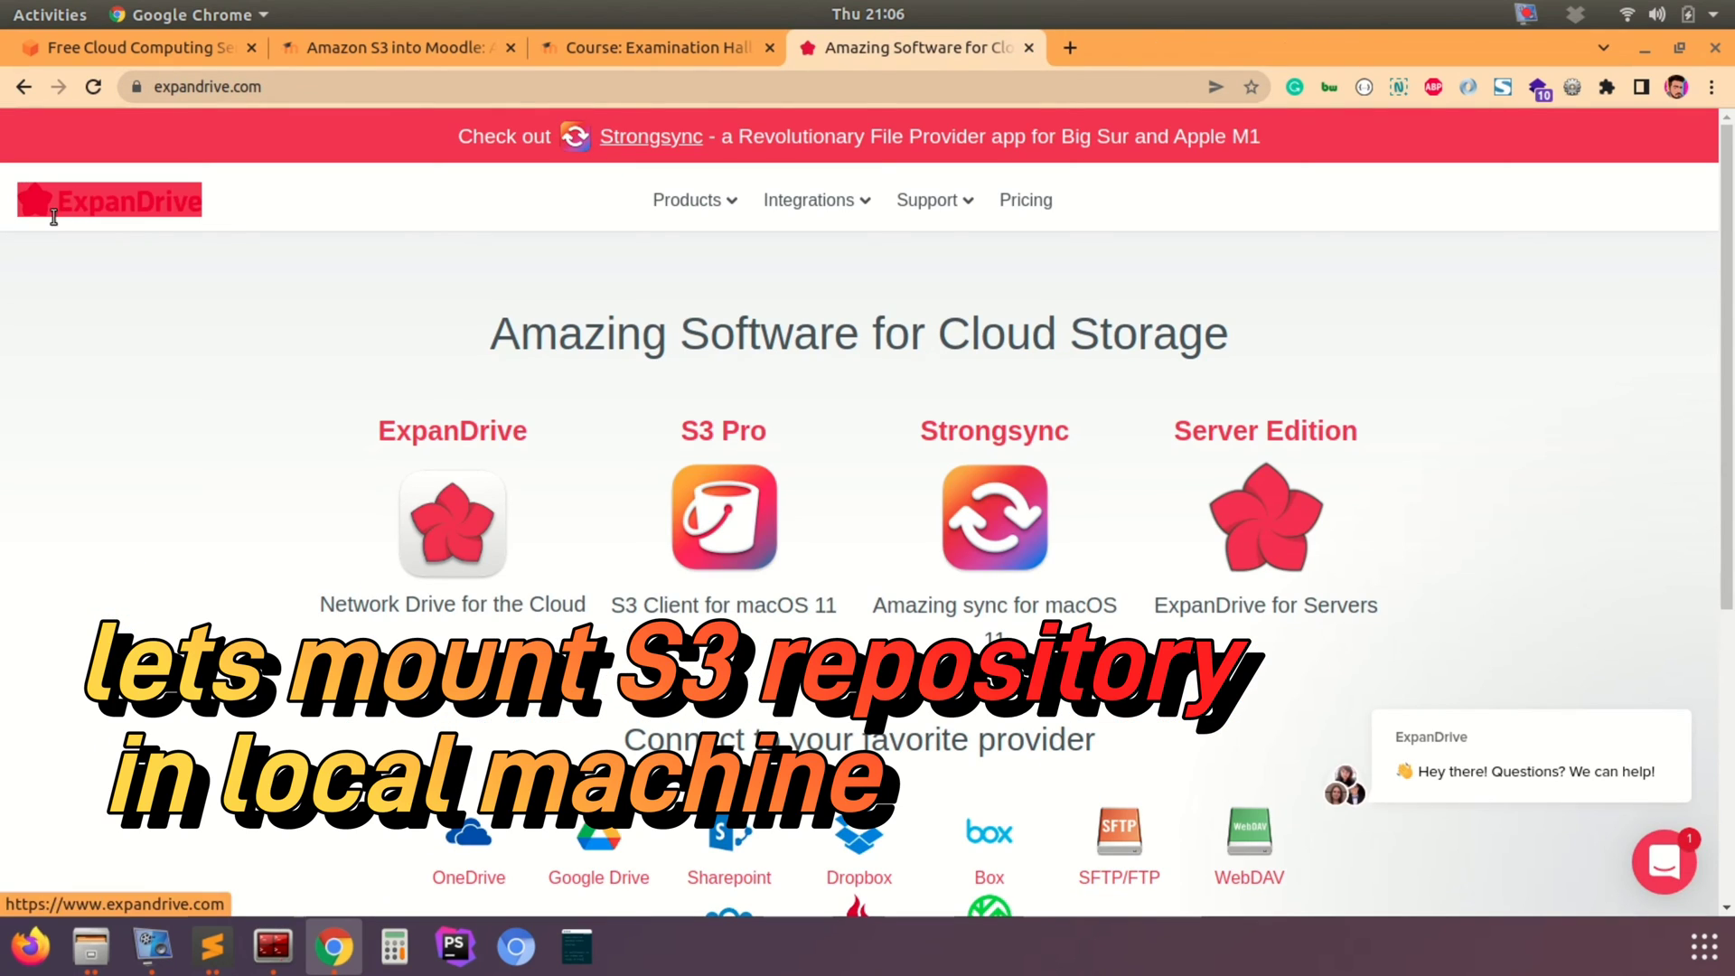
left_click(100, 333)
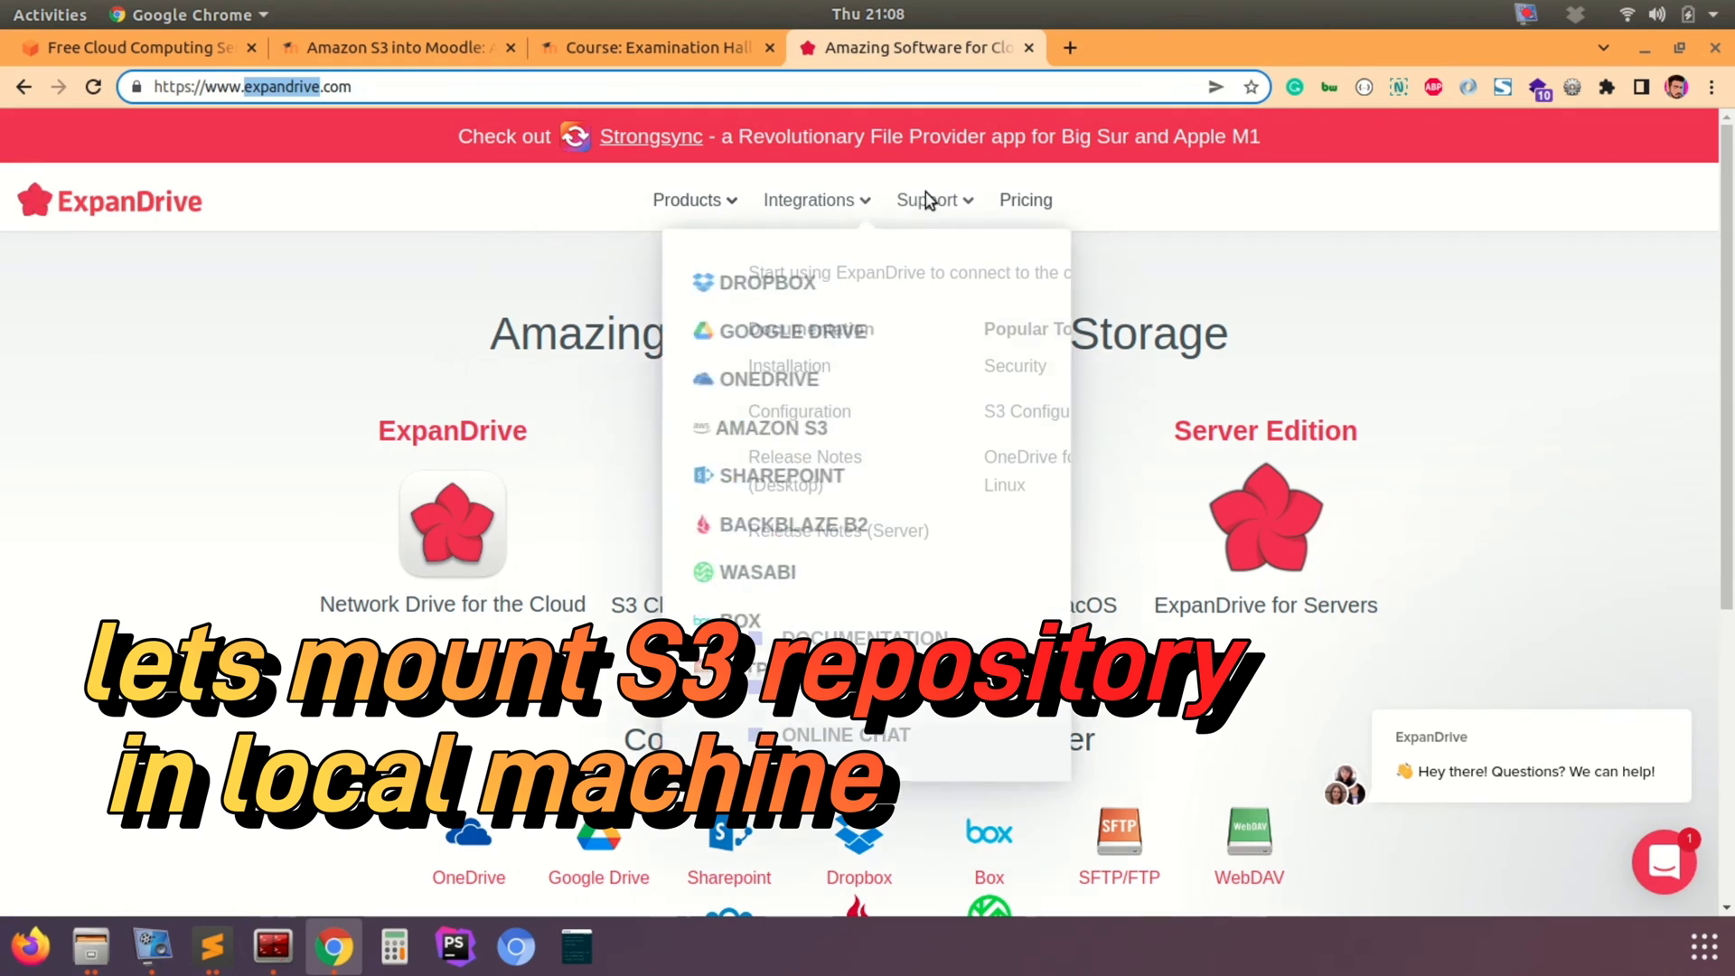
mouse_move(926, 197)
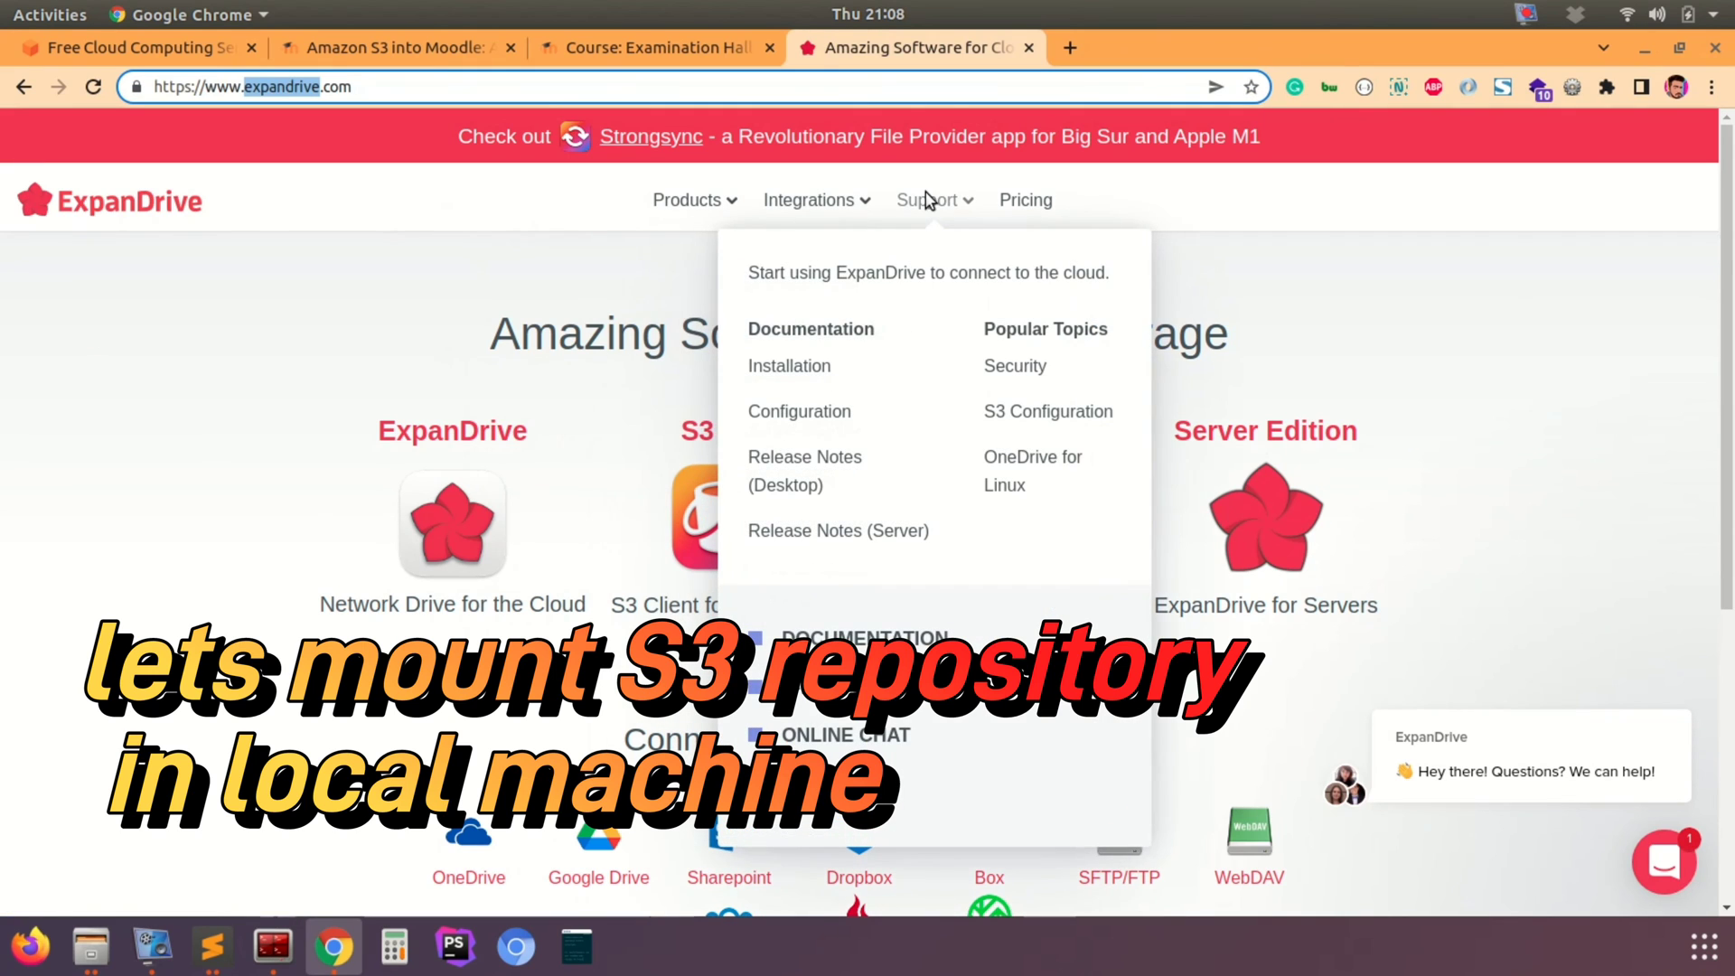
mouse_move(685, 214)
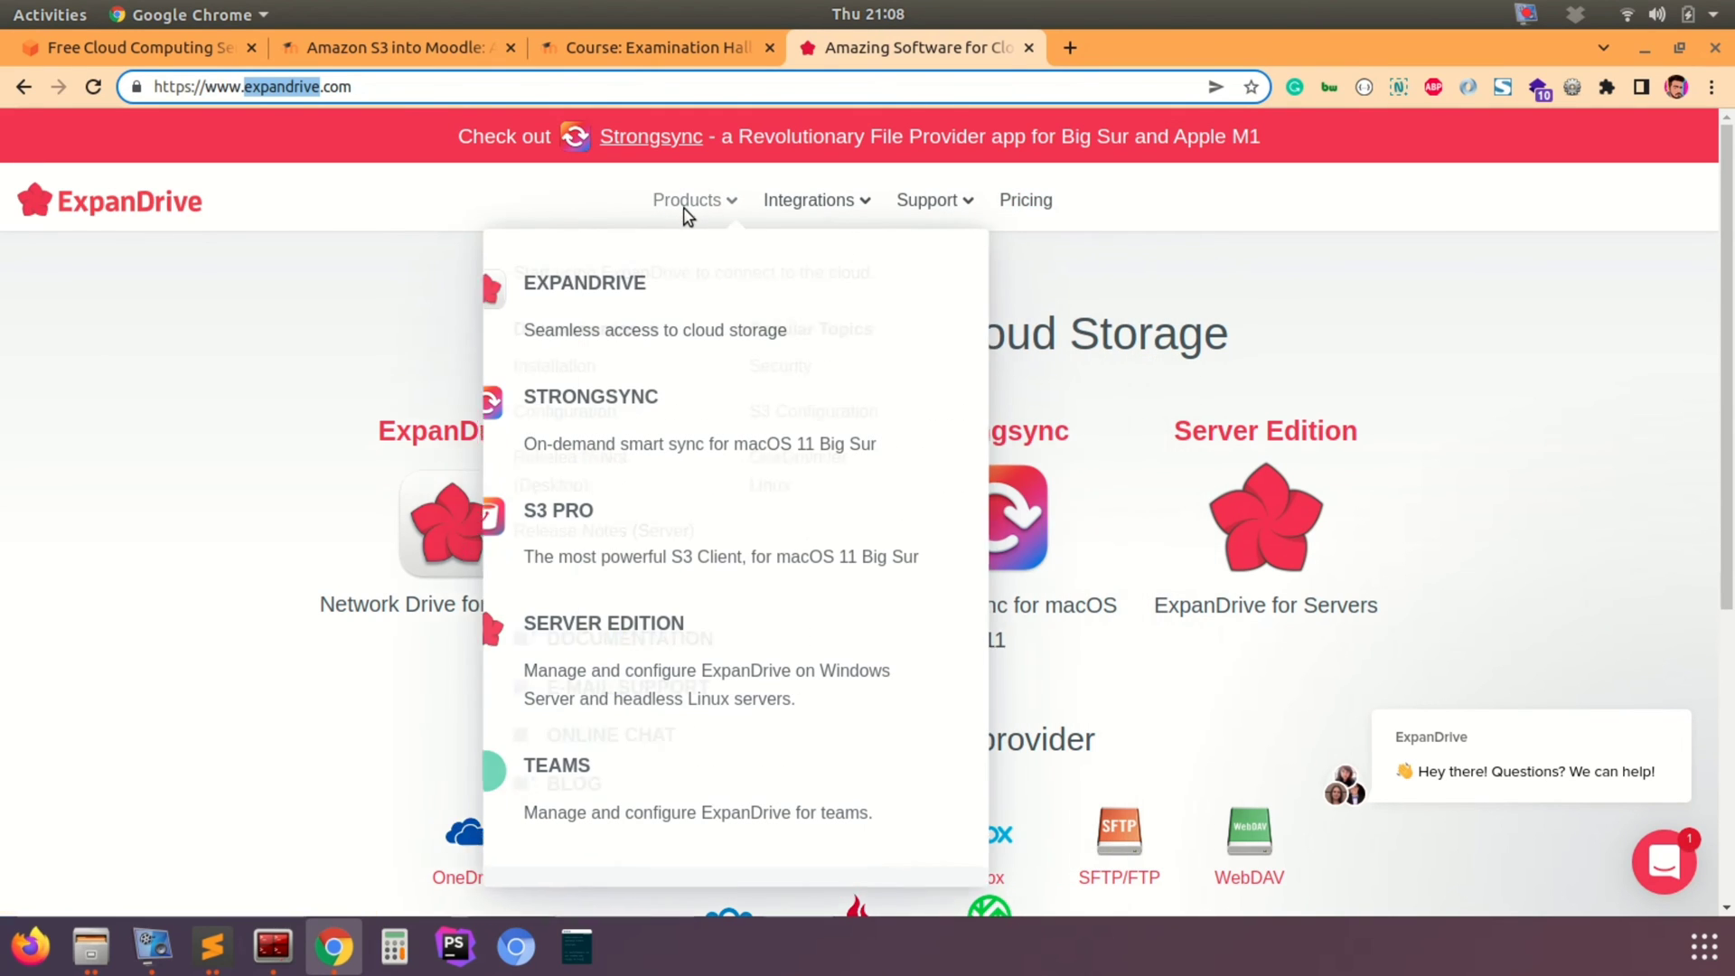
left_click(582, 289)
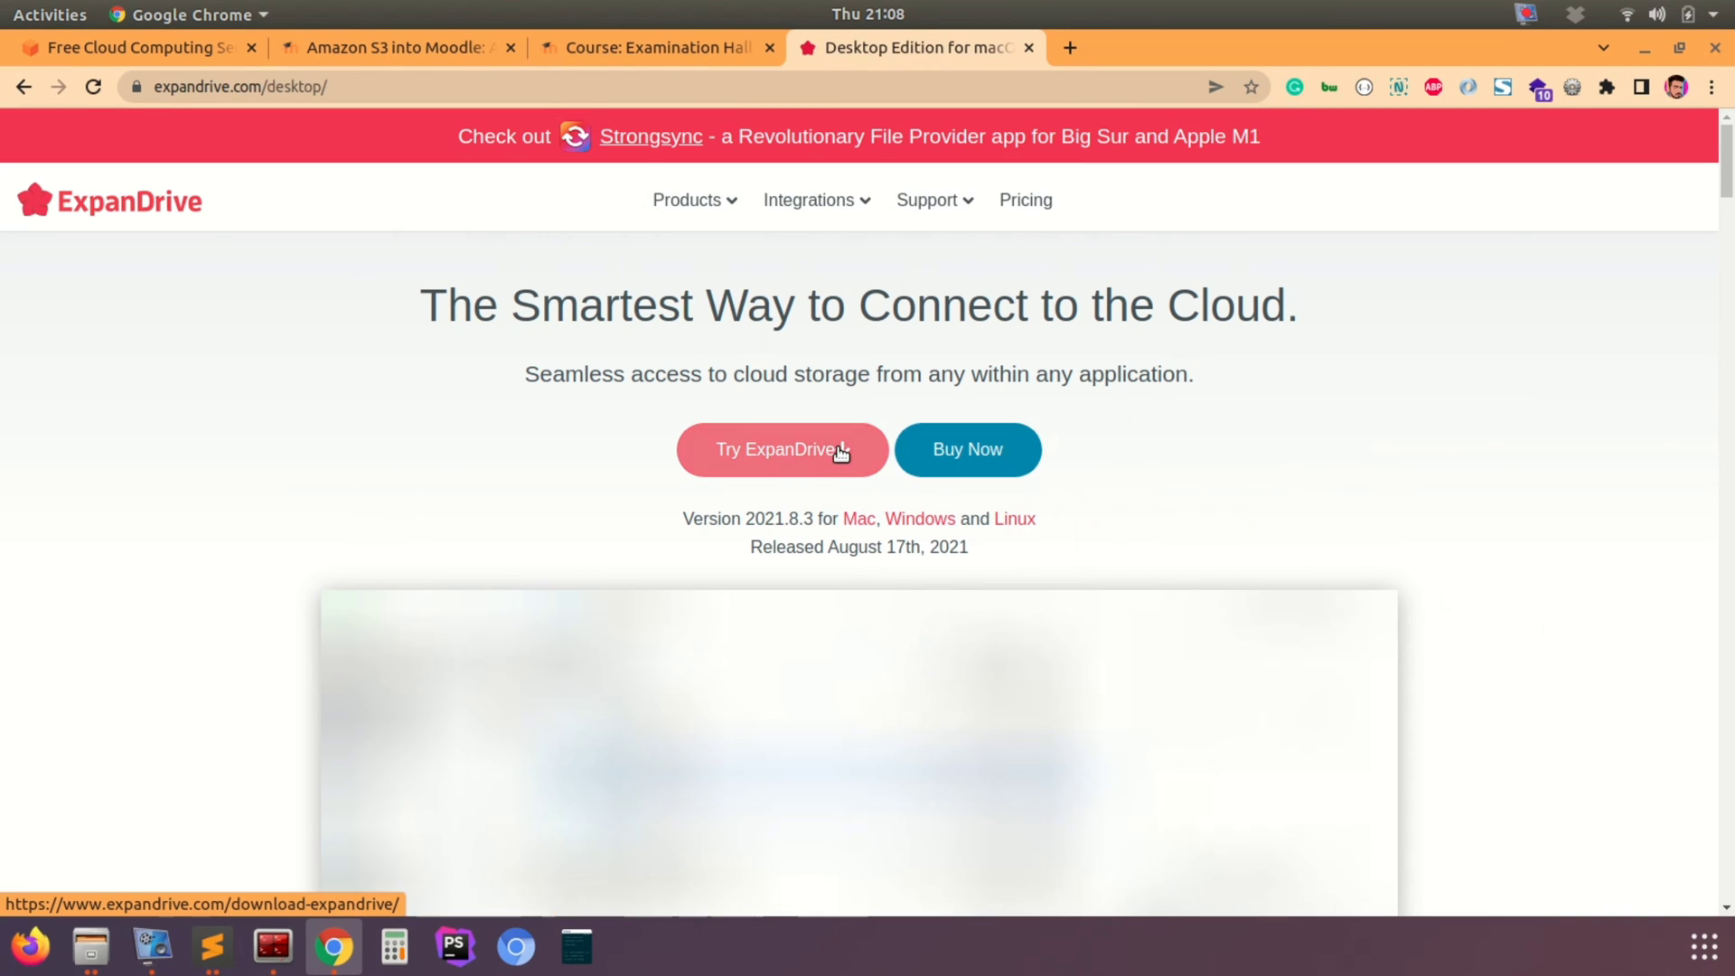
Step: Download the 85.9 MB ExpanDrive Linux .deb package and open it from the download bar
left_click(824, 452)
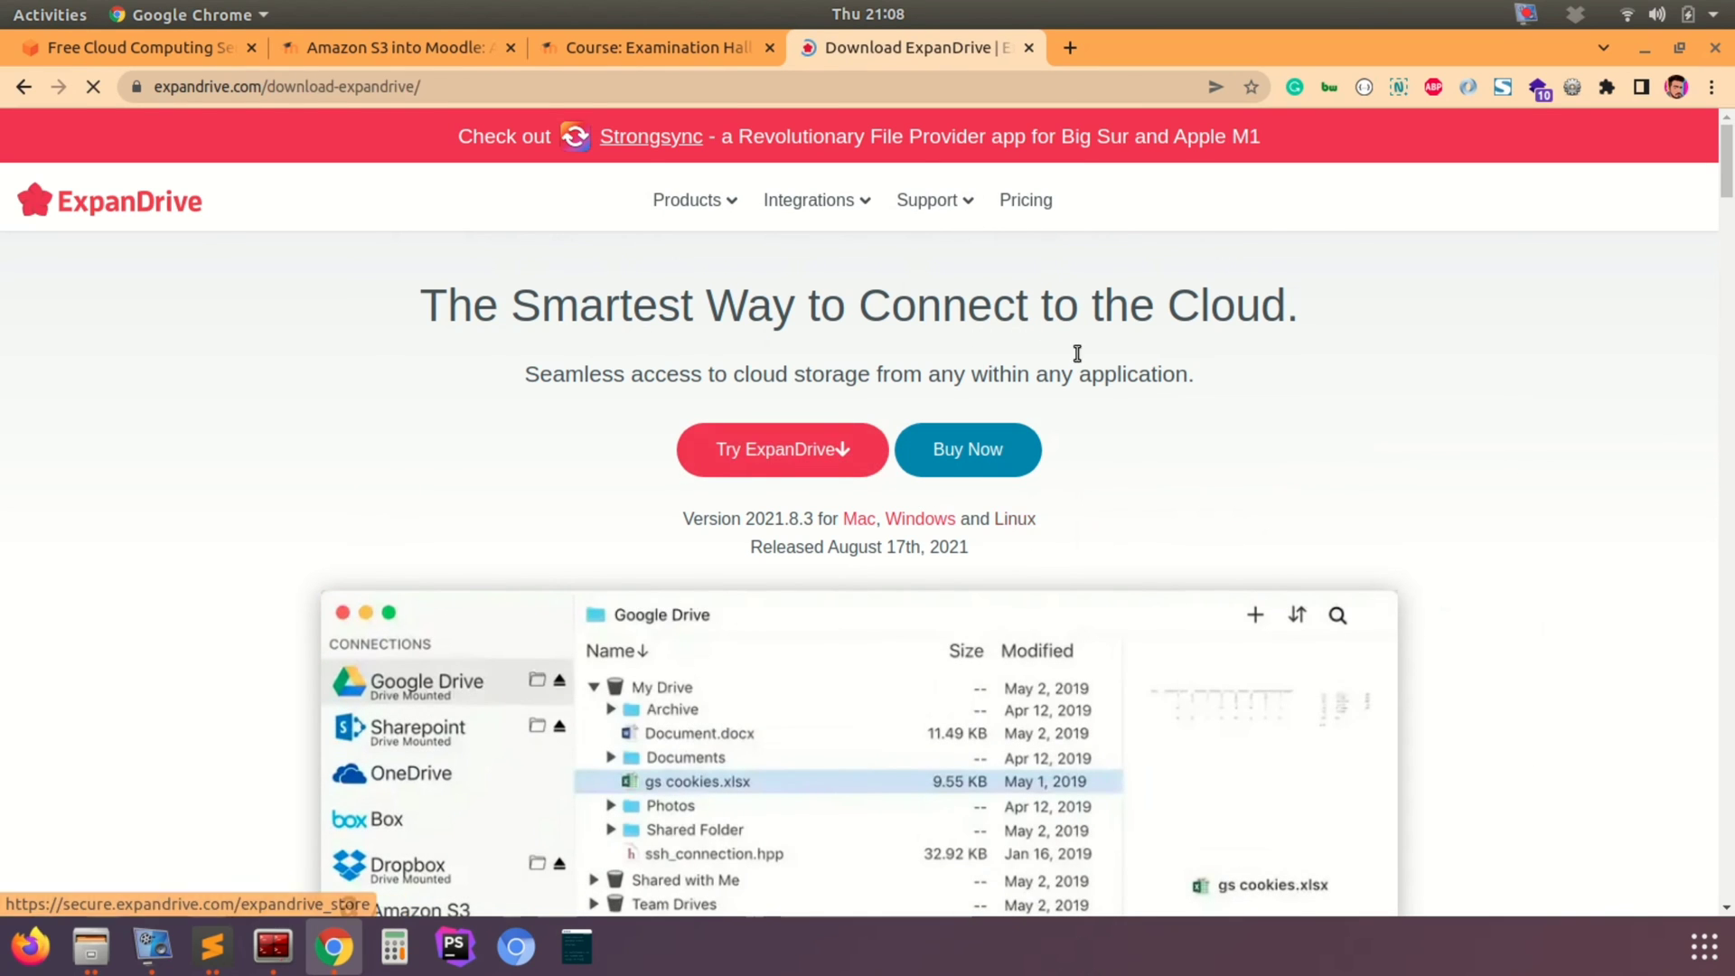
scroll(524, 483, "down", 2)
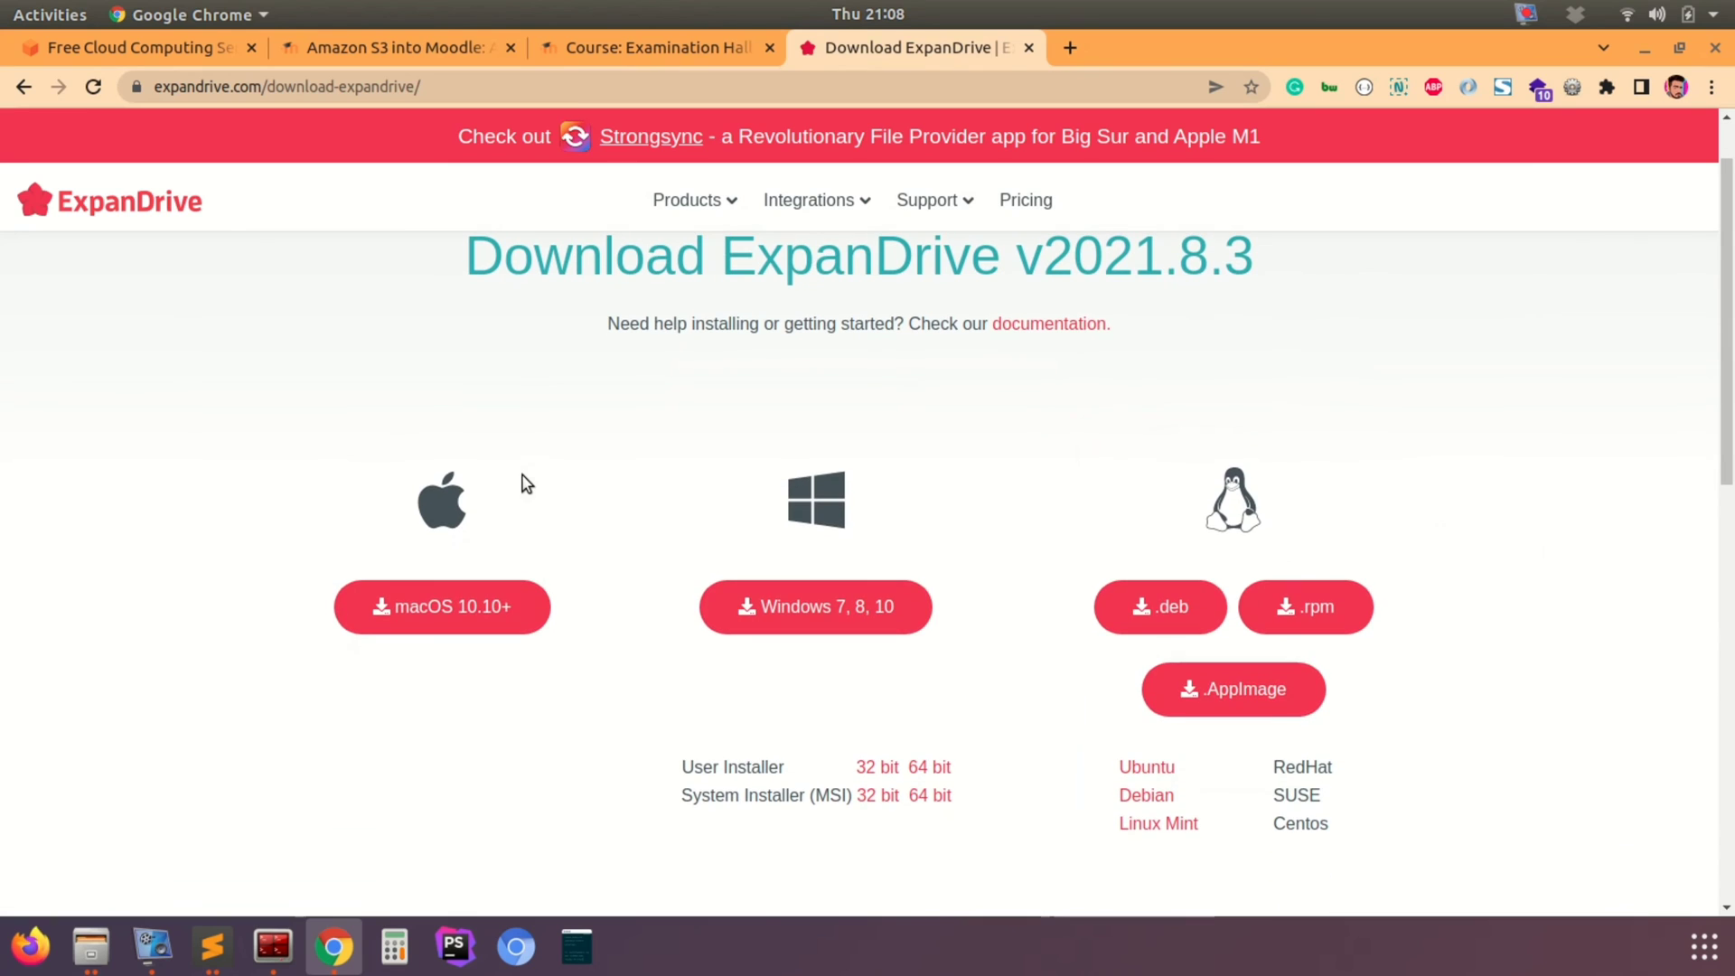
left_click(1206, 611)
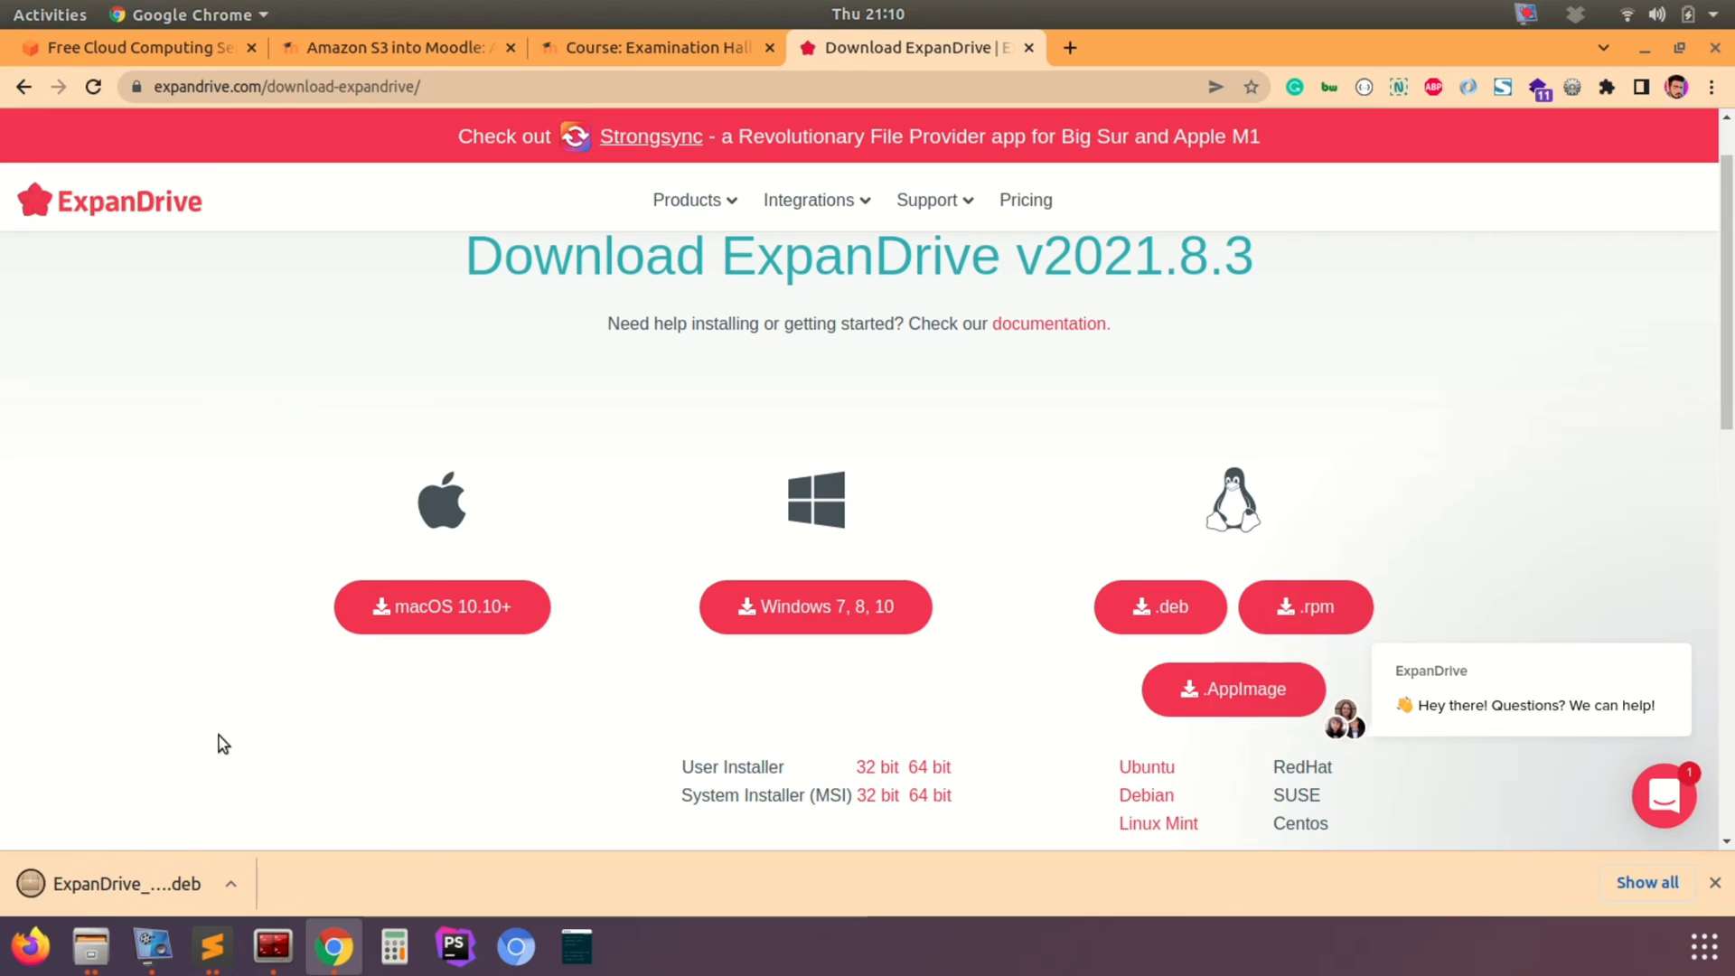
left_click(117, 883)
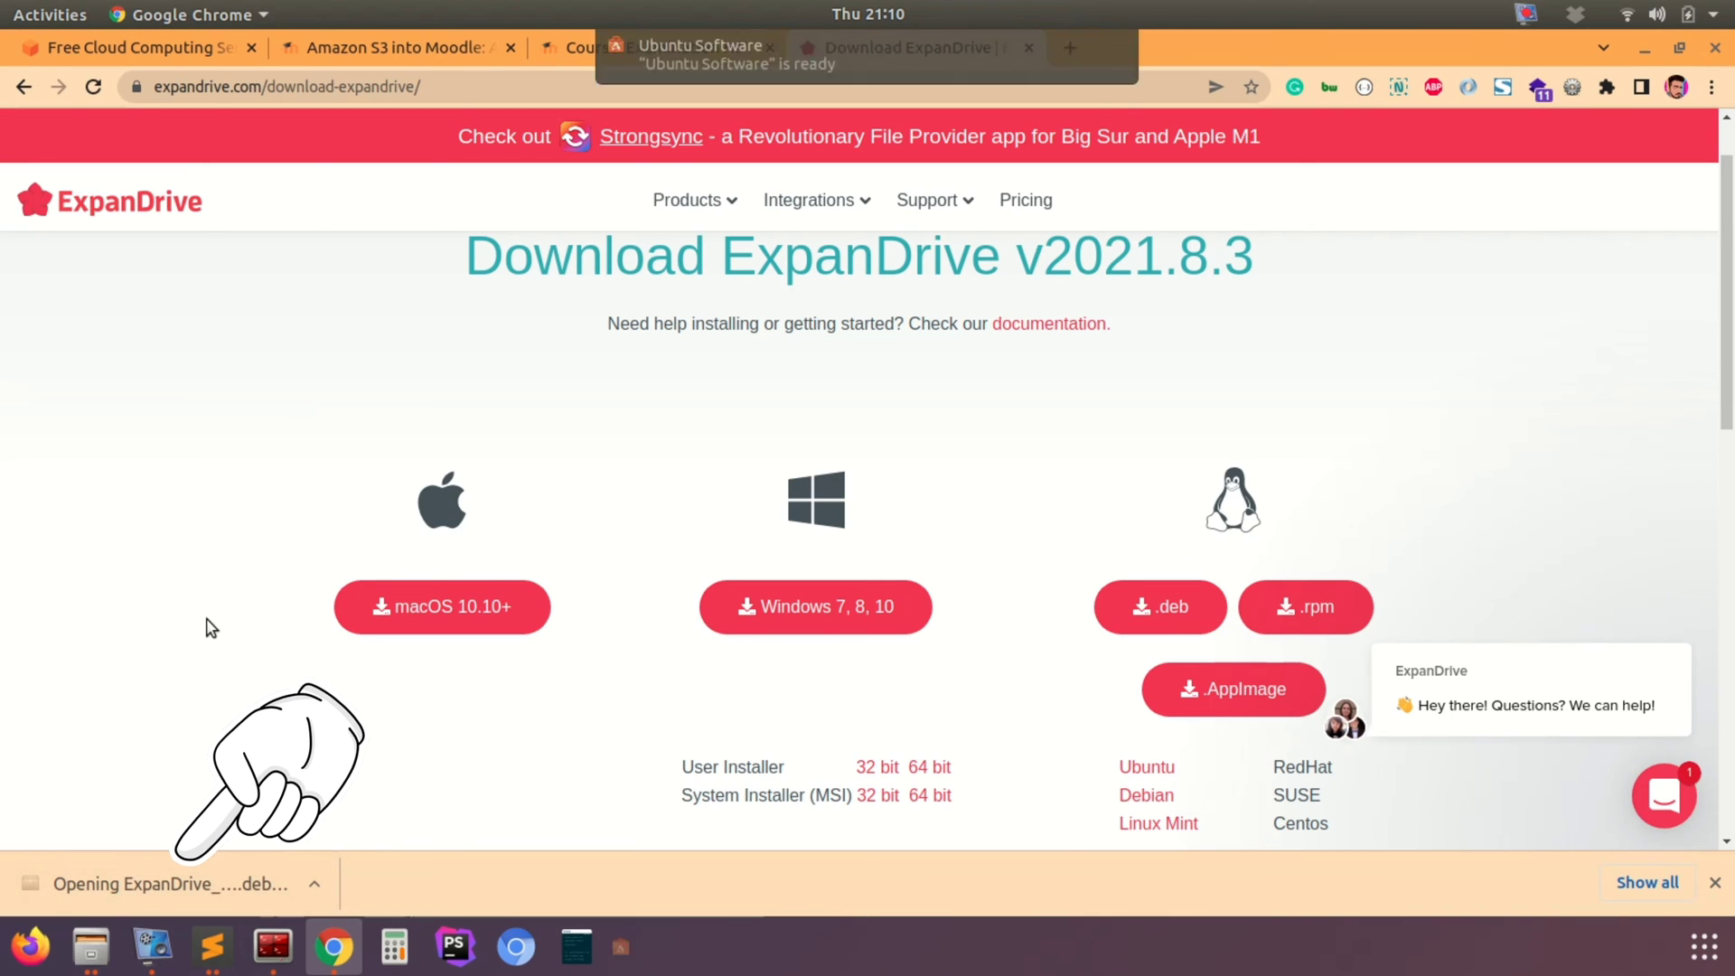
Step: Install ExpanDrive 2021.8.3 in Ubuntu Software, authorizing with the account password
left_click(763, 73)
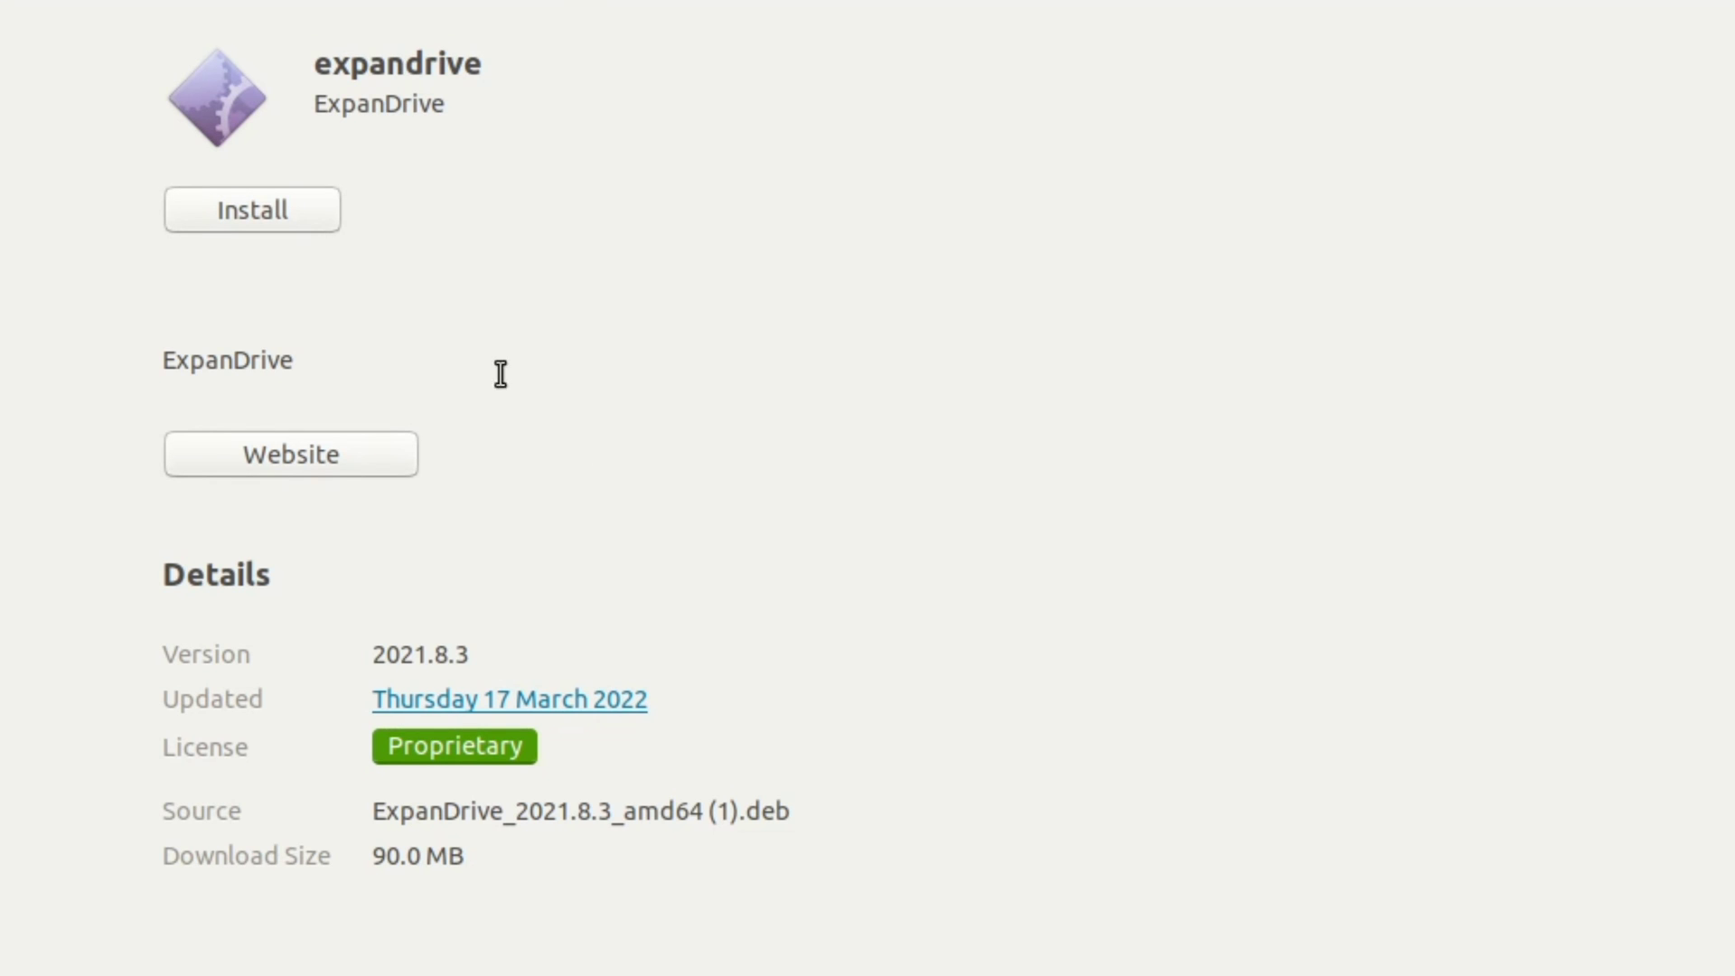
left_click(197, 217)
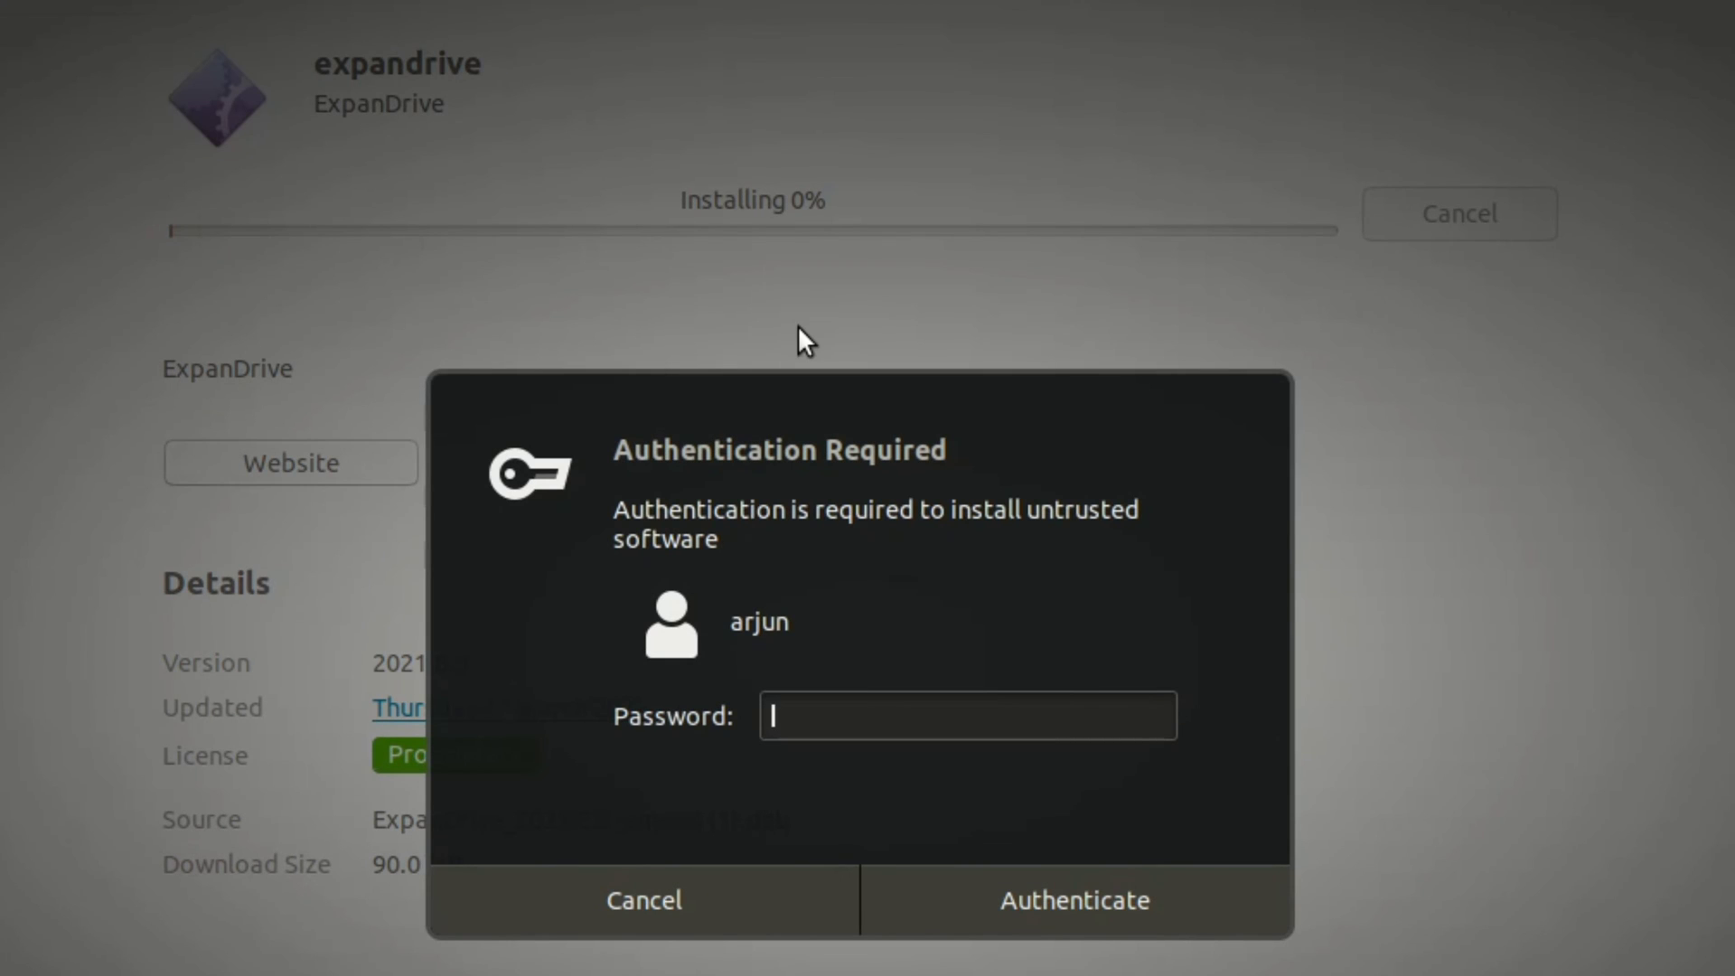
type("********")
key("Return")
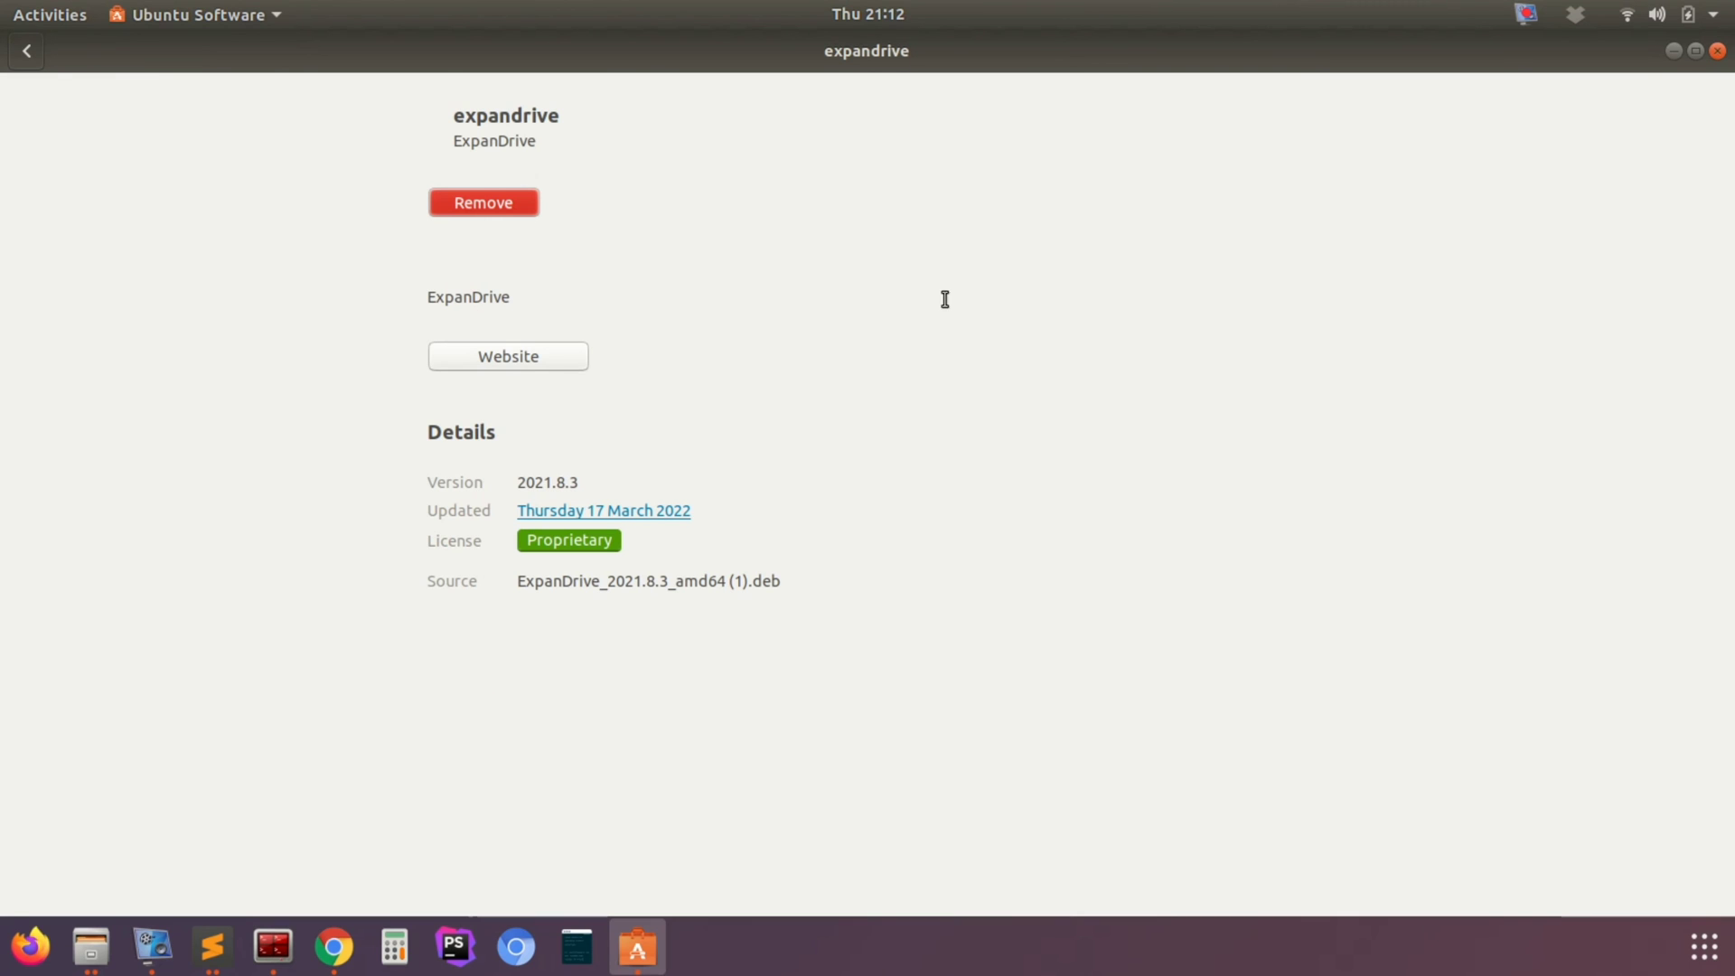
Step: Close Ubuntu Software and launch ExpanDrive by searching 'ex' in the applications overview
left_click(1717, 52)
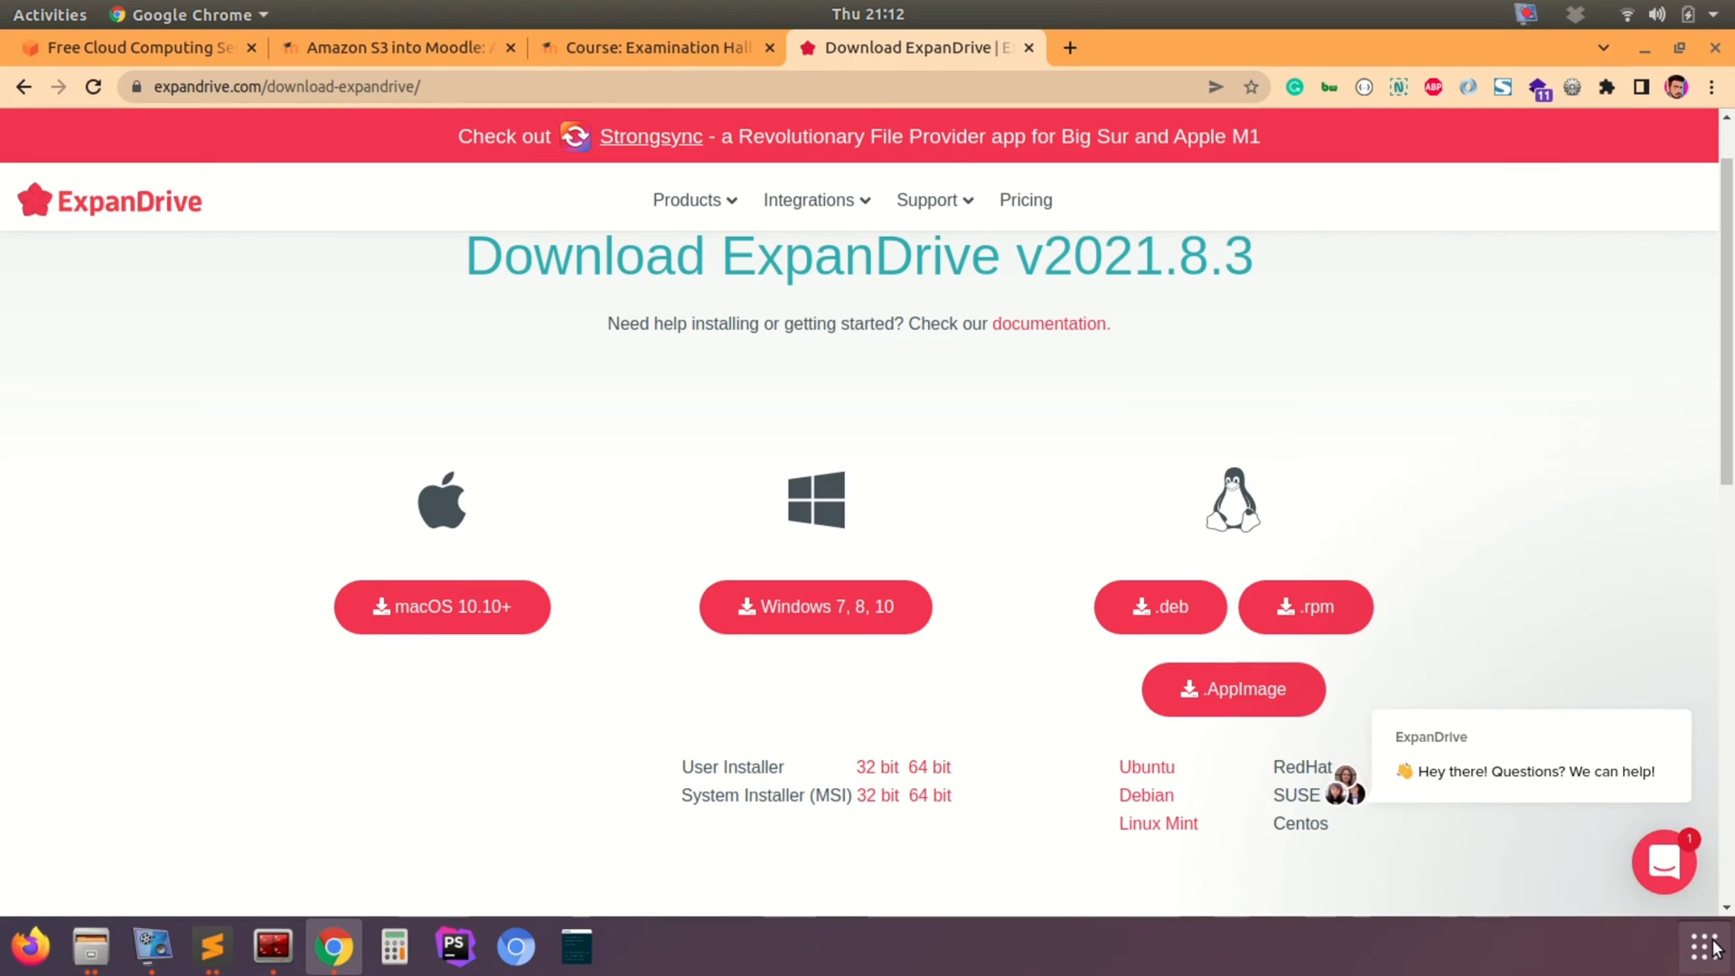
key("super+a")
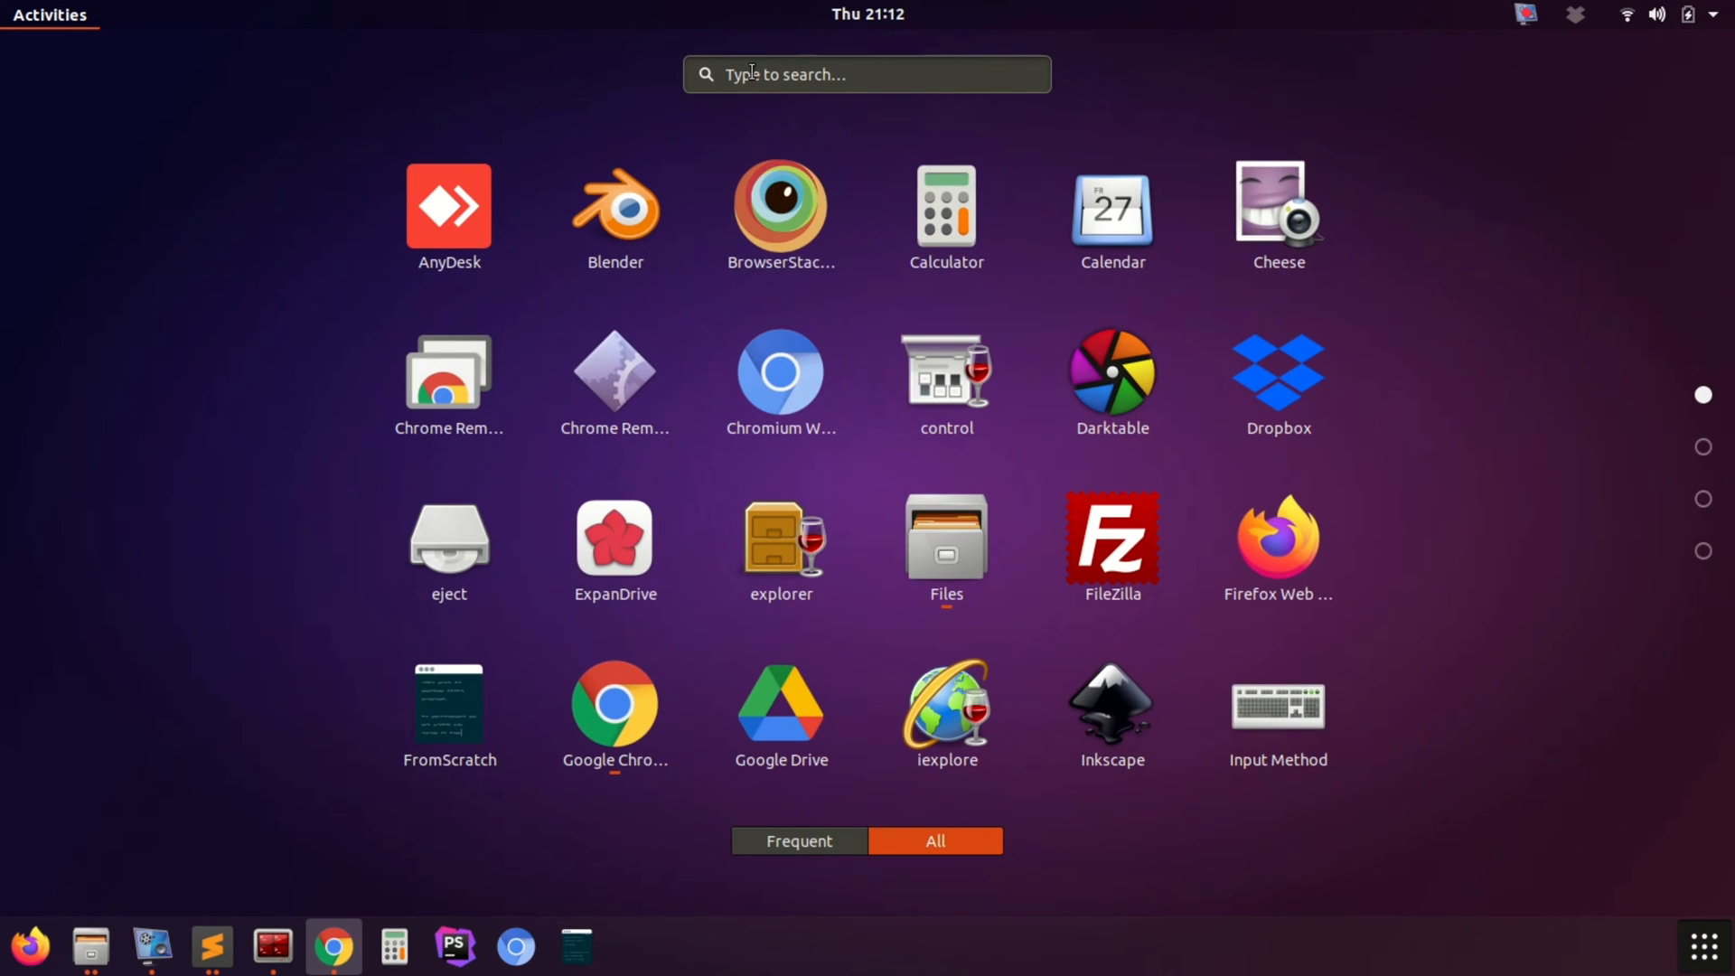
type("ex")
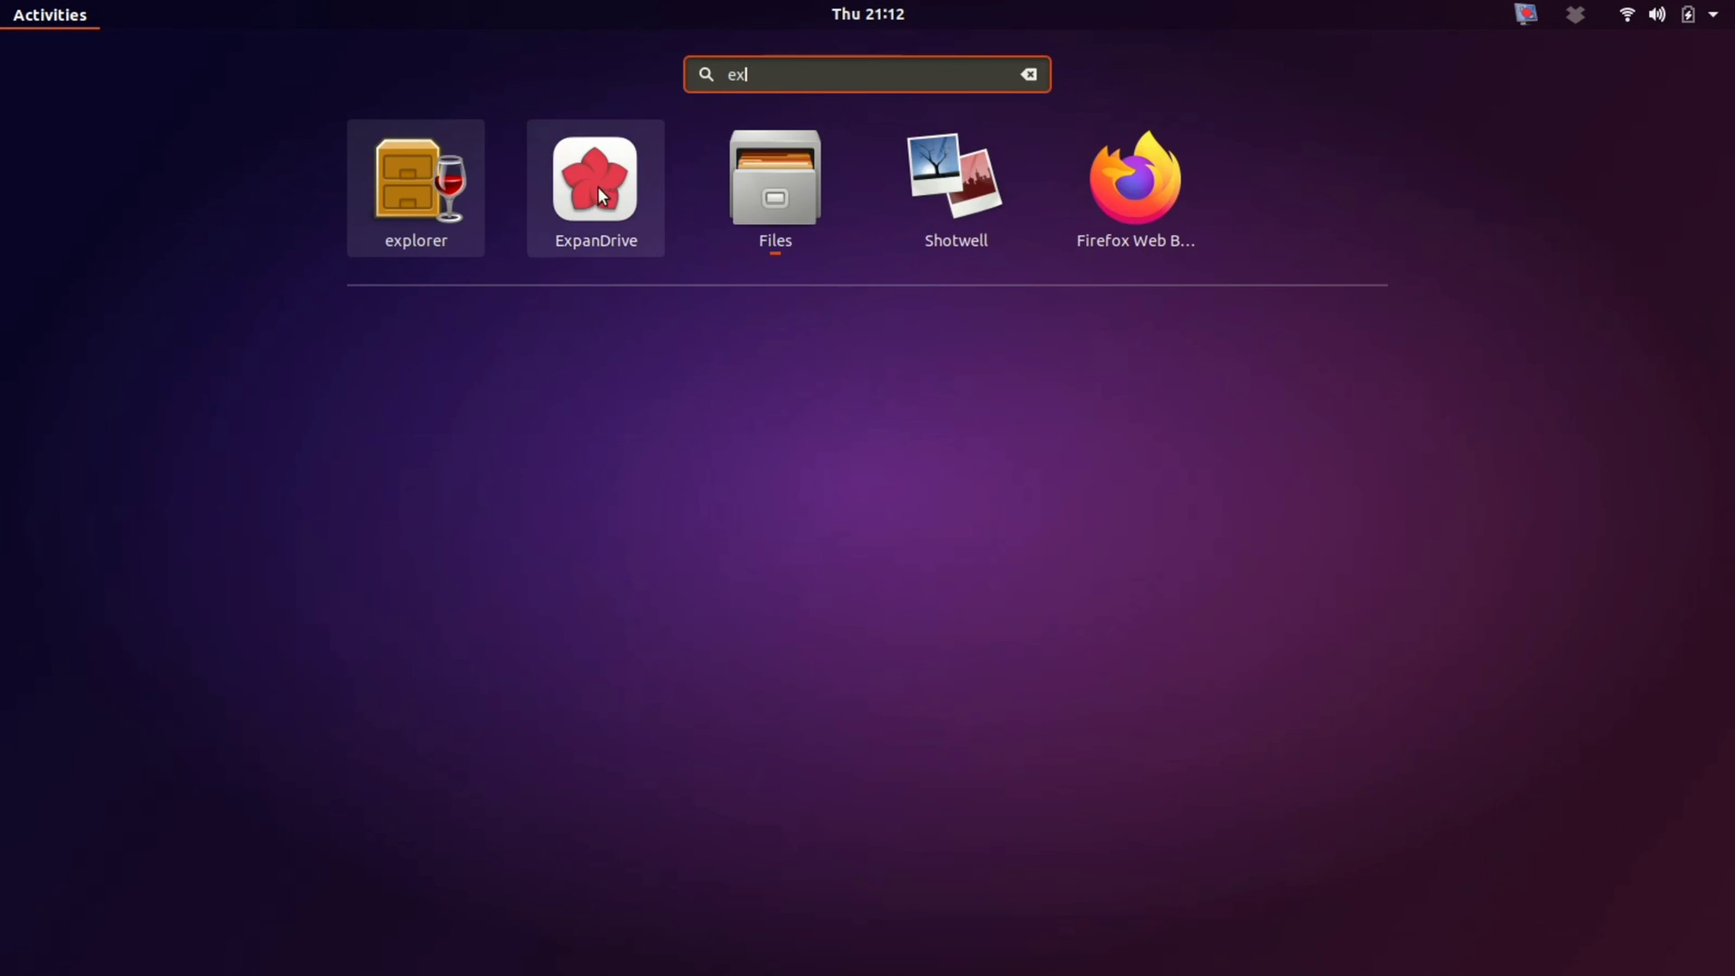
left_click(600, 182)
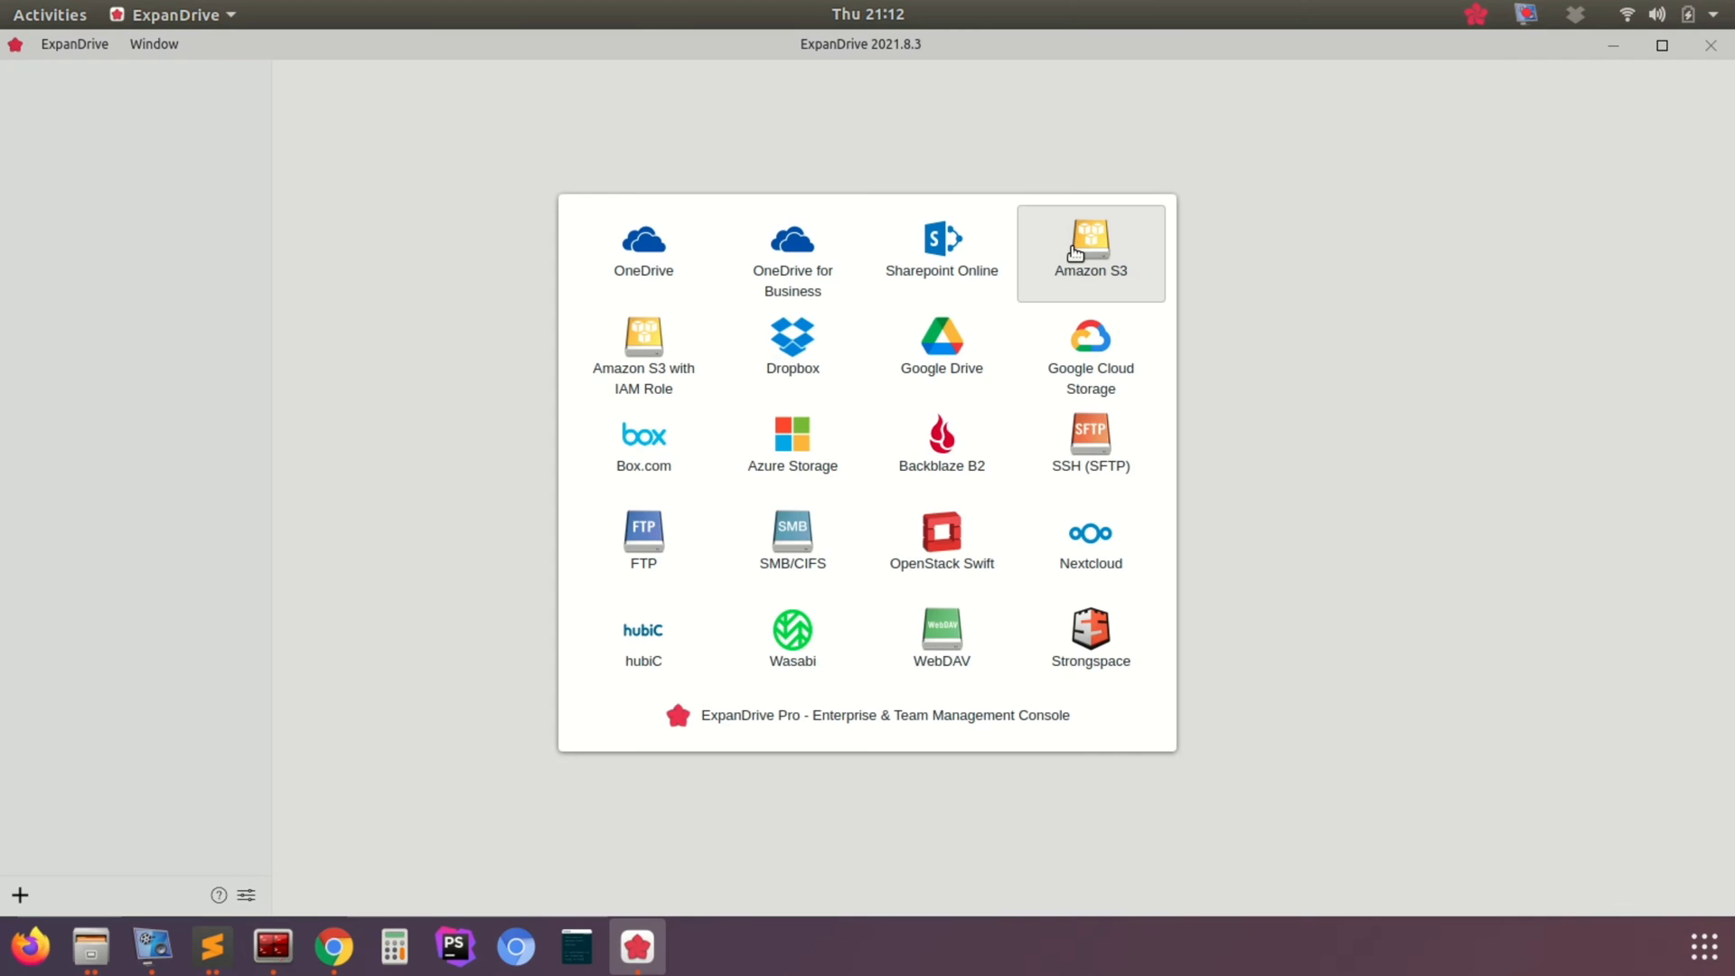
Step: Start an Amazon S3 connection with region ap-south-1 and nickname Amazon S3 Repo-Linux Machine
left_click(1074, 252)
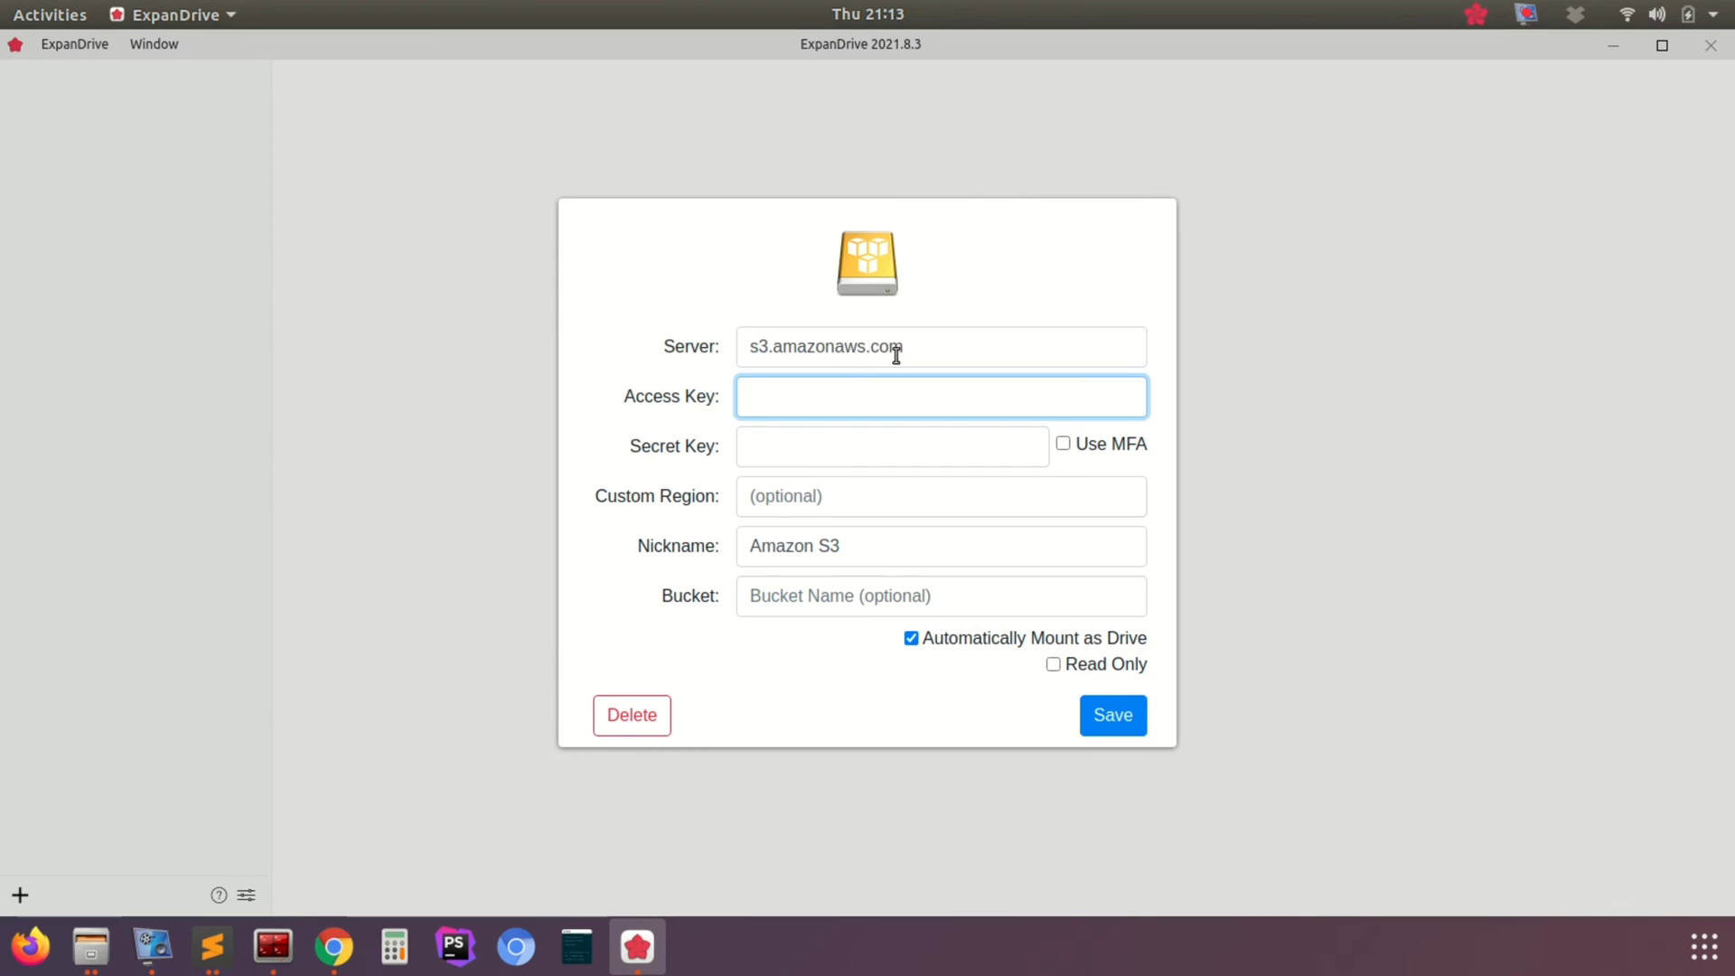
triple_click(926, 350)
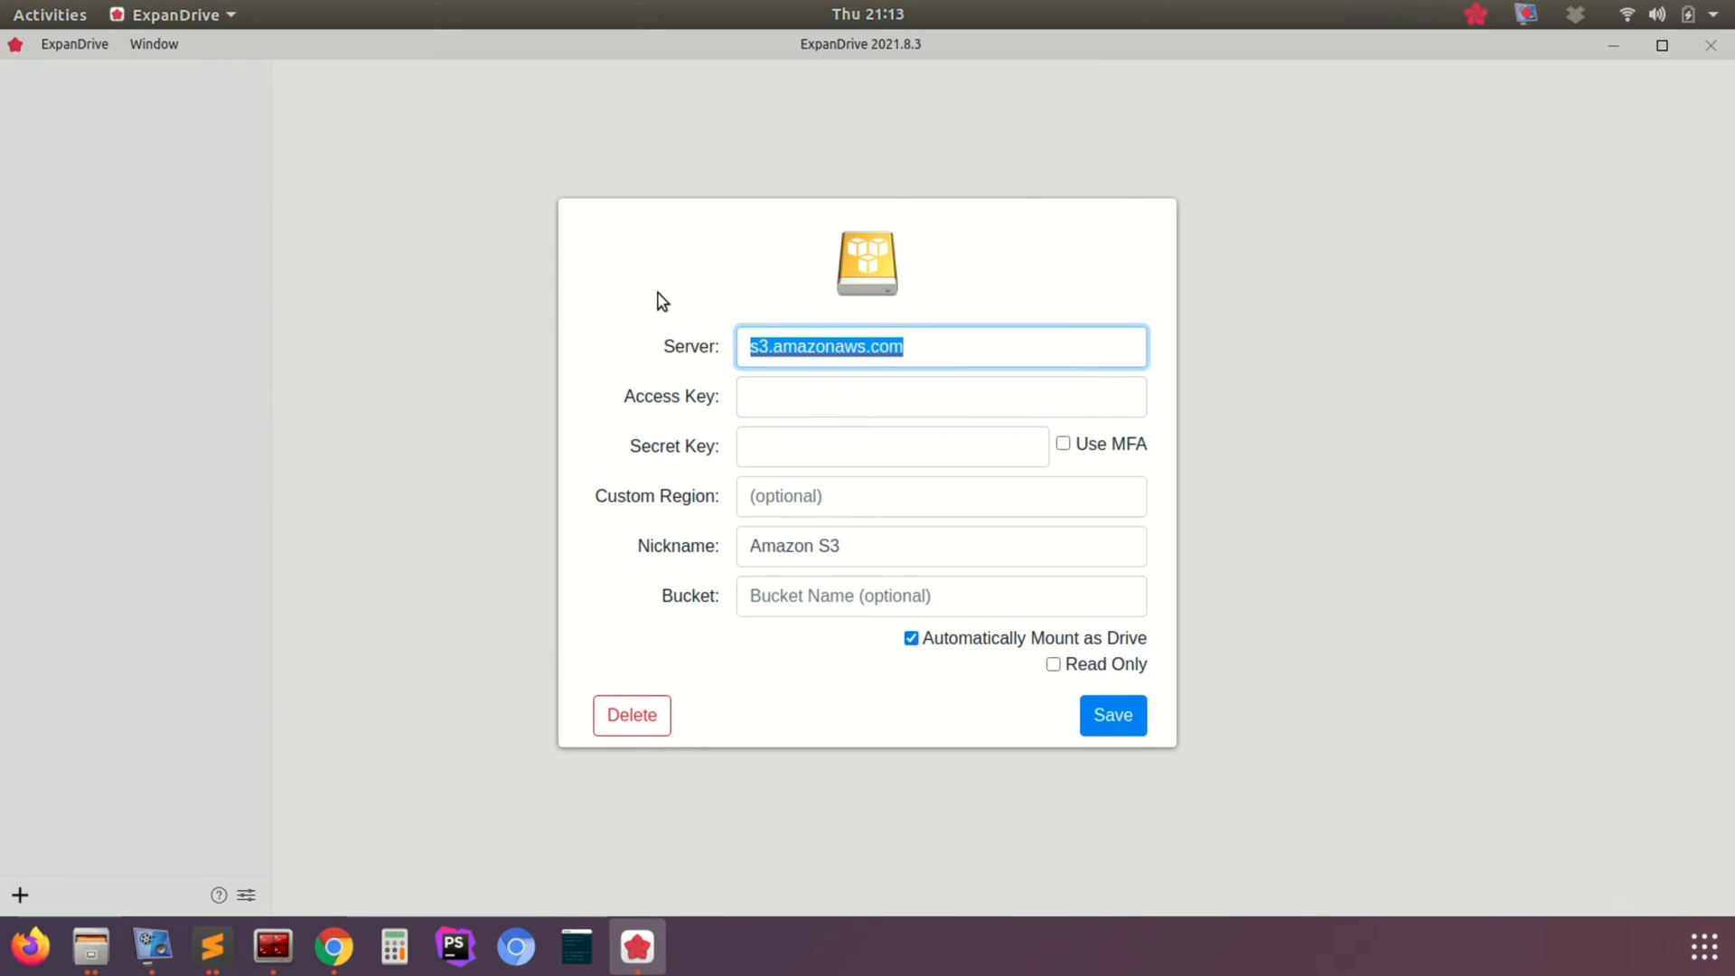
left_click(659, 299)
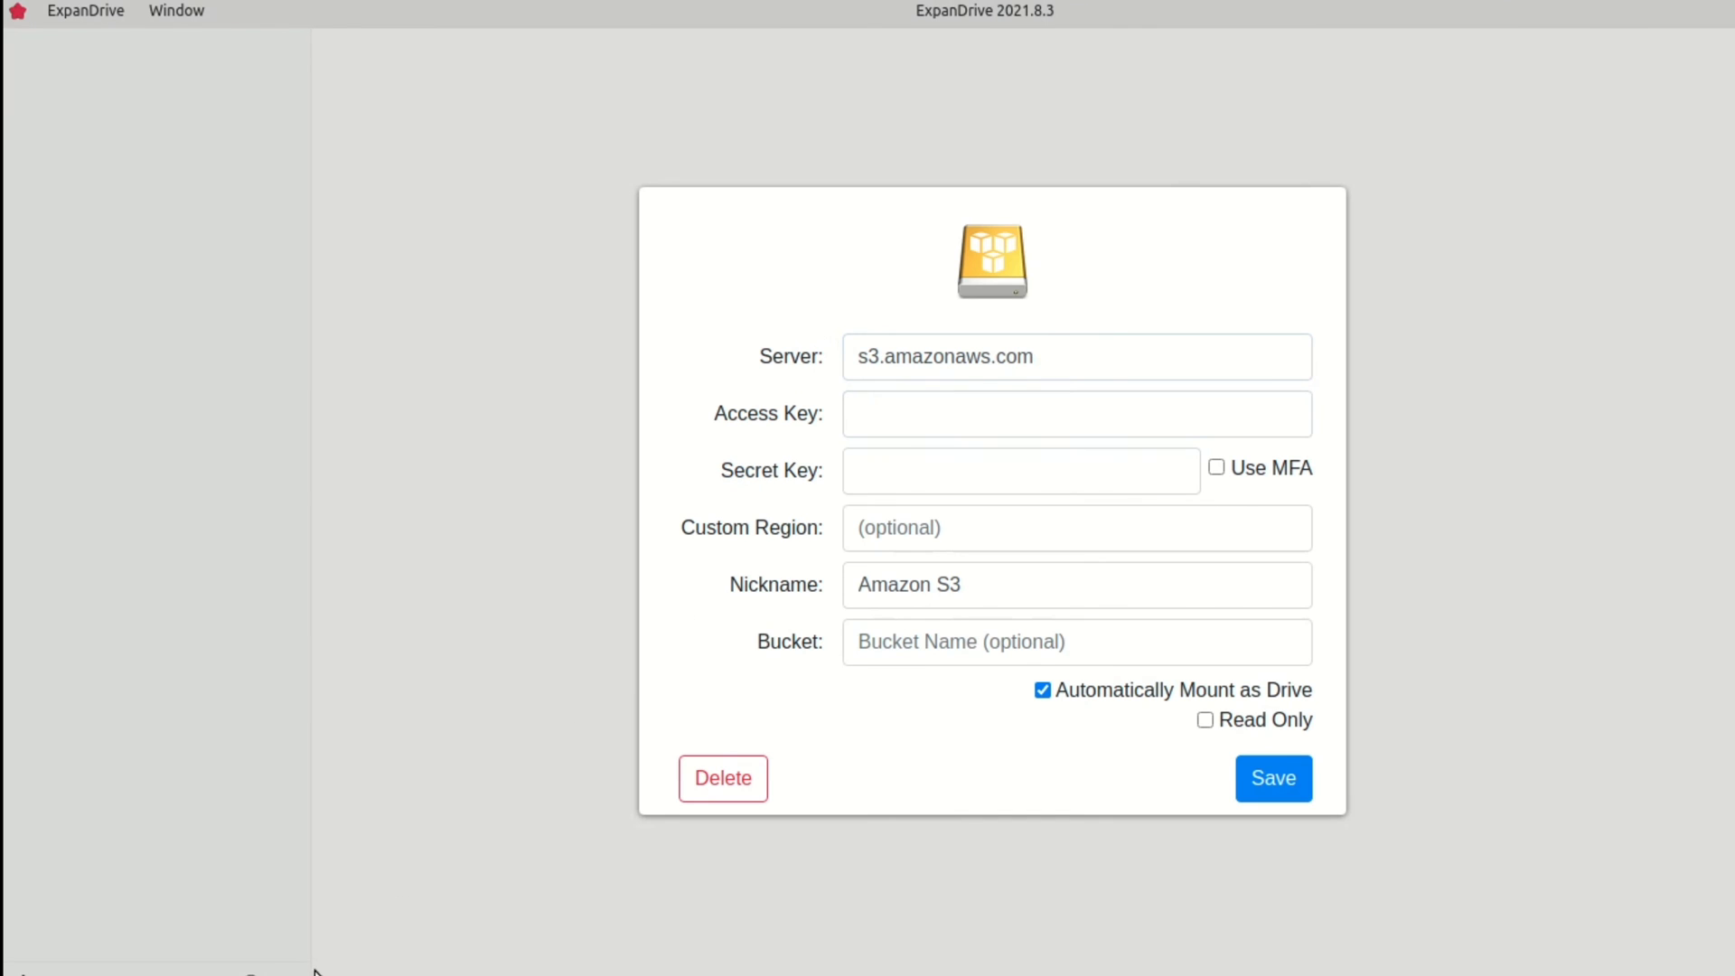
left_click(253, 972)
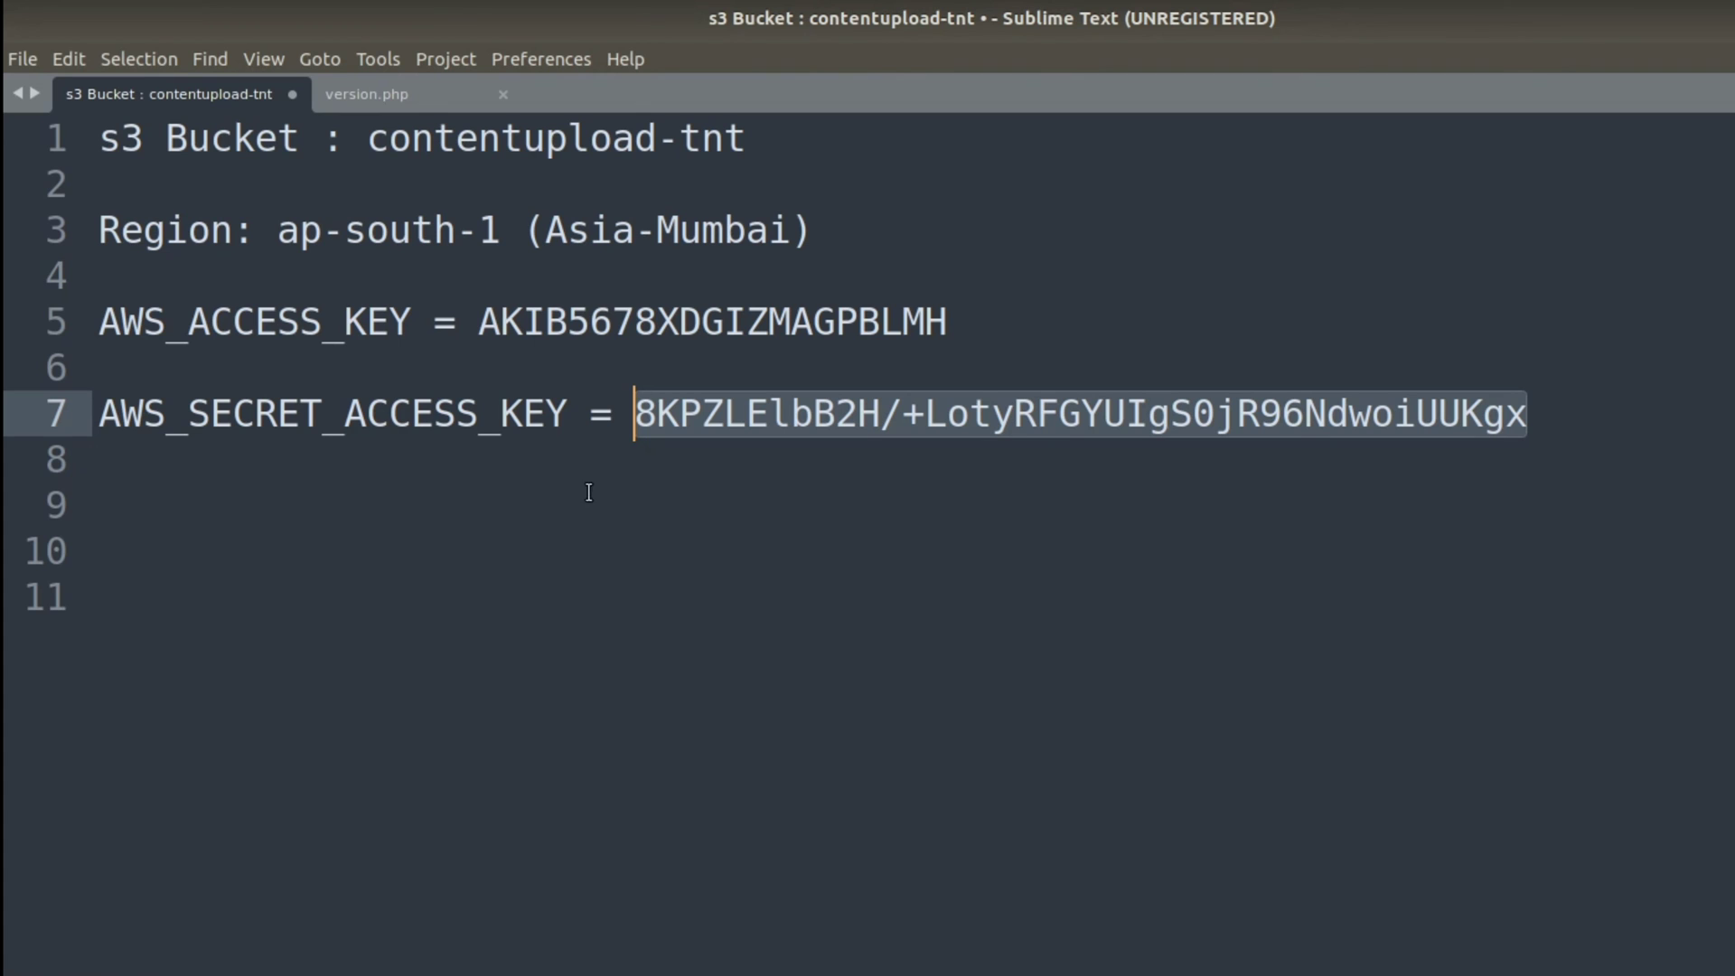
left_click(1717, 326)
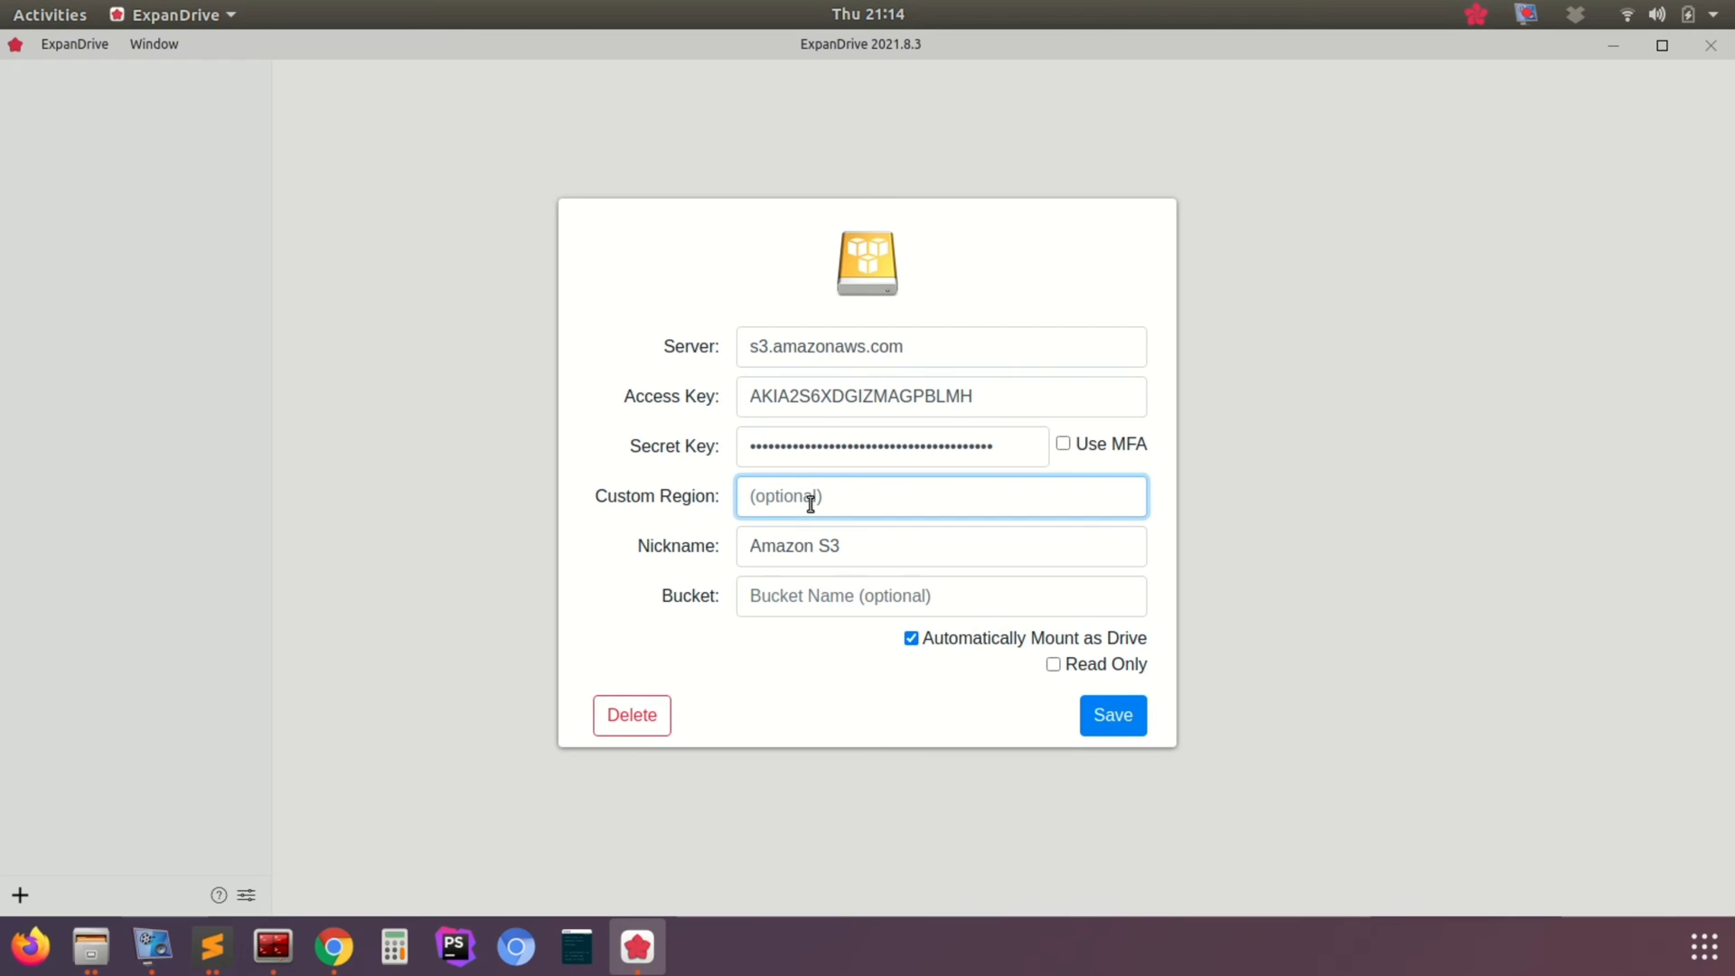
type("ap-south-1")
left_click(852, 545)
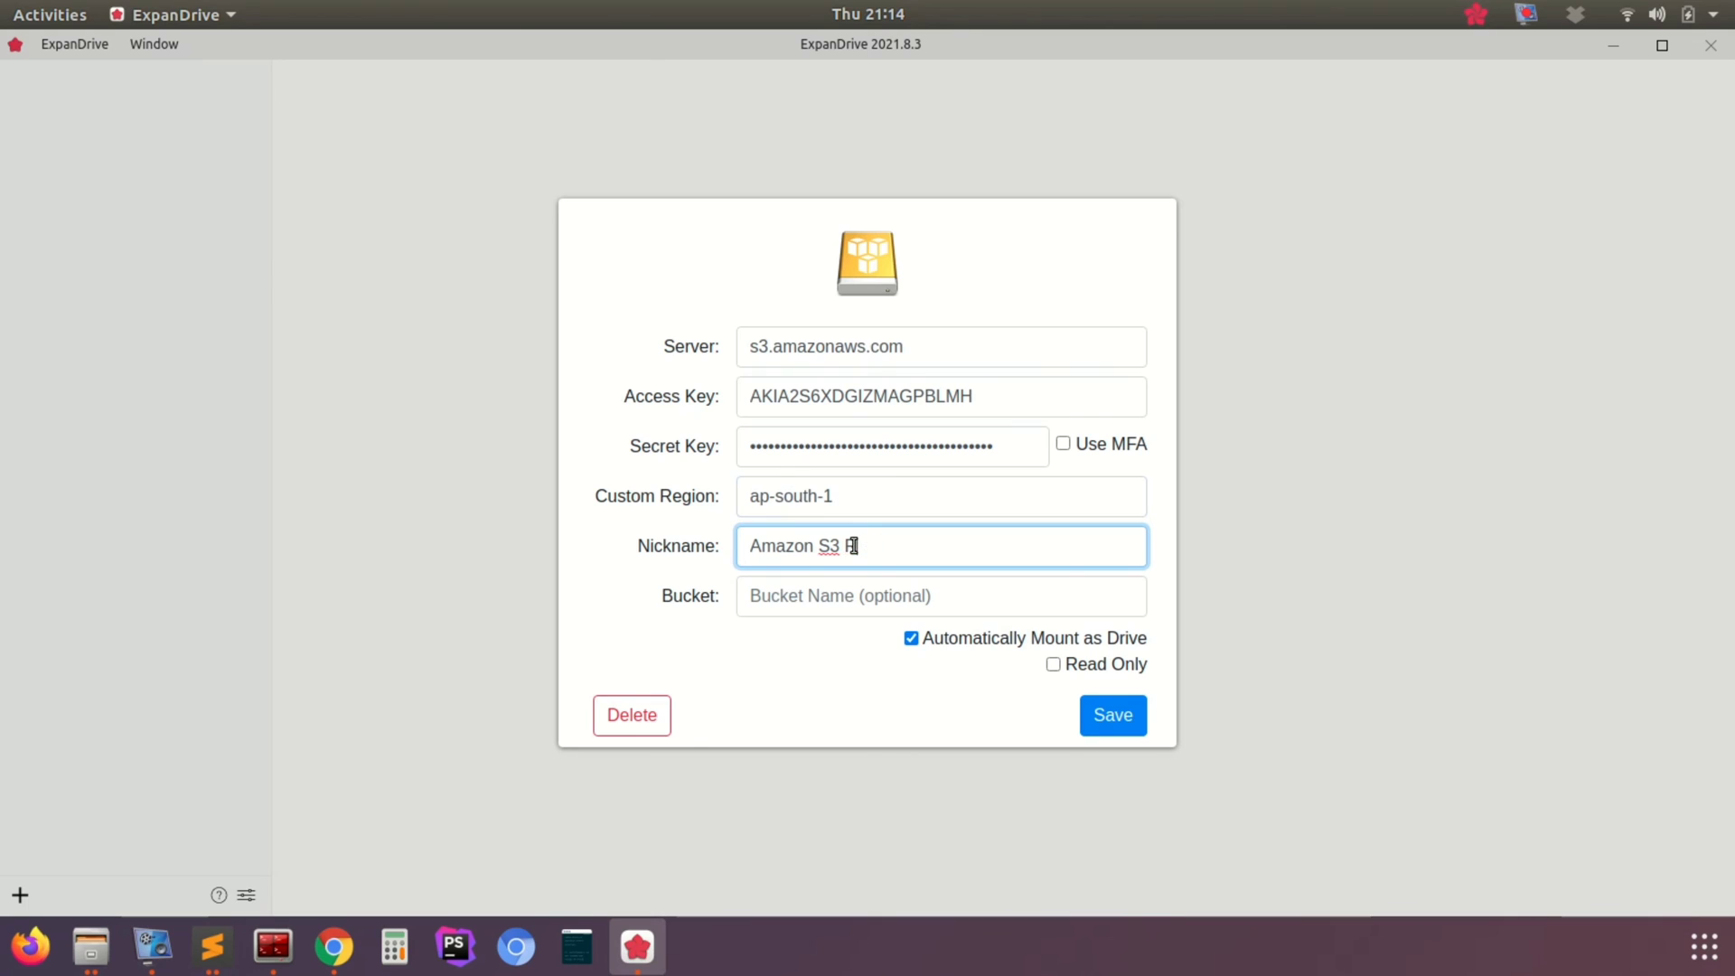
type("Repo-Linux Machine")
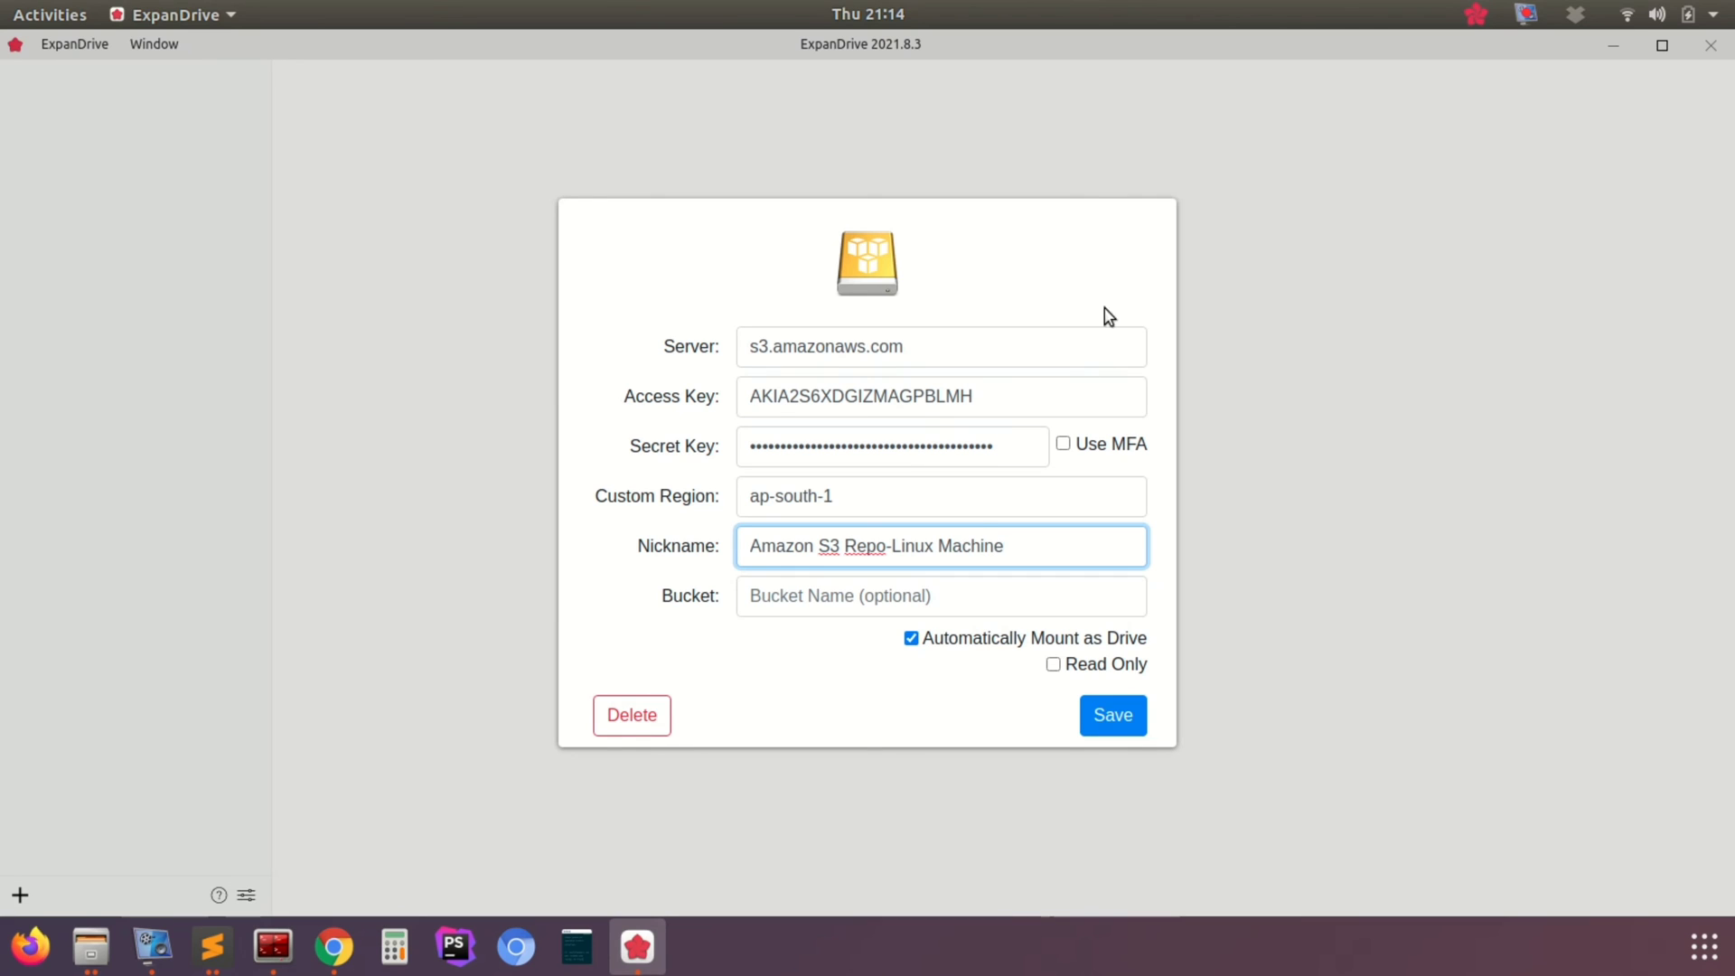
left_click(1088, 275)
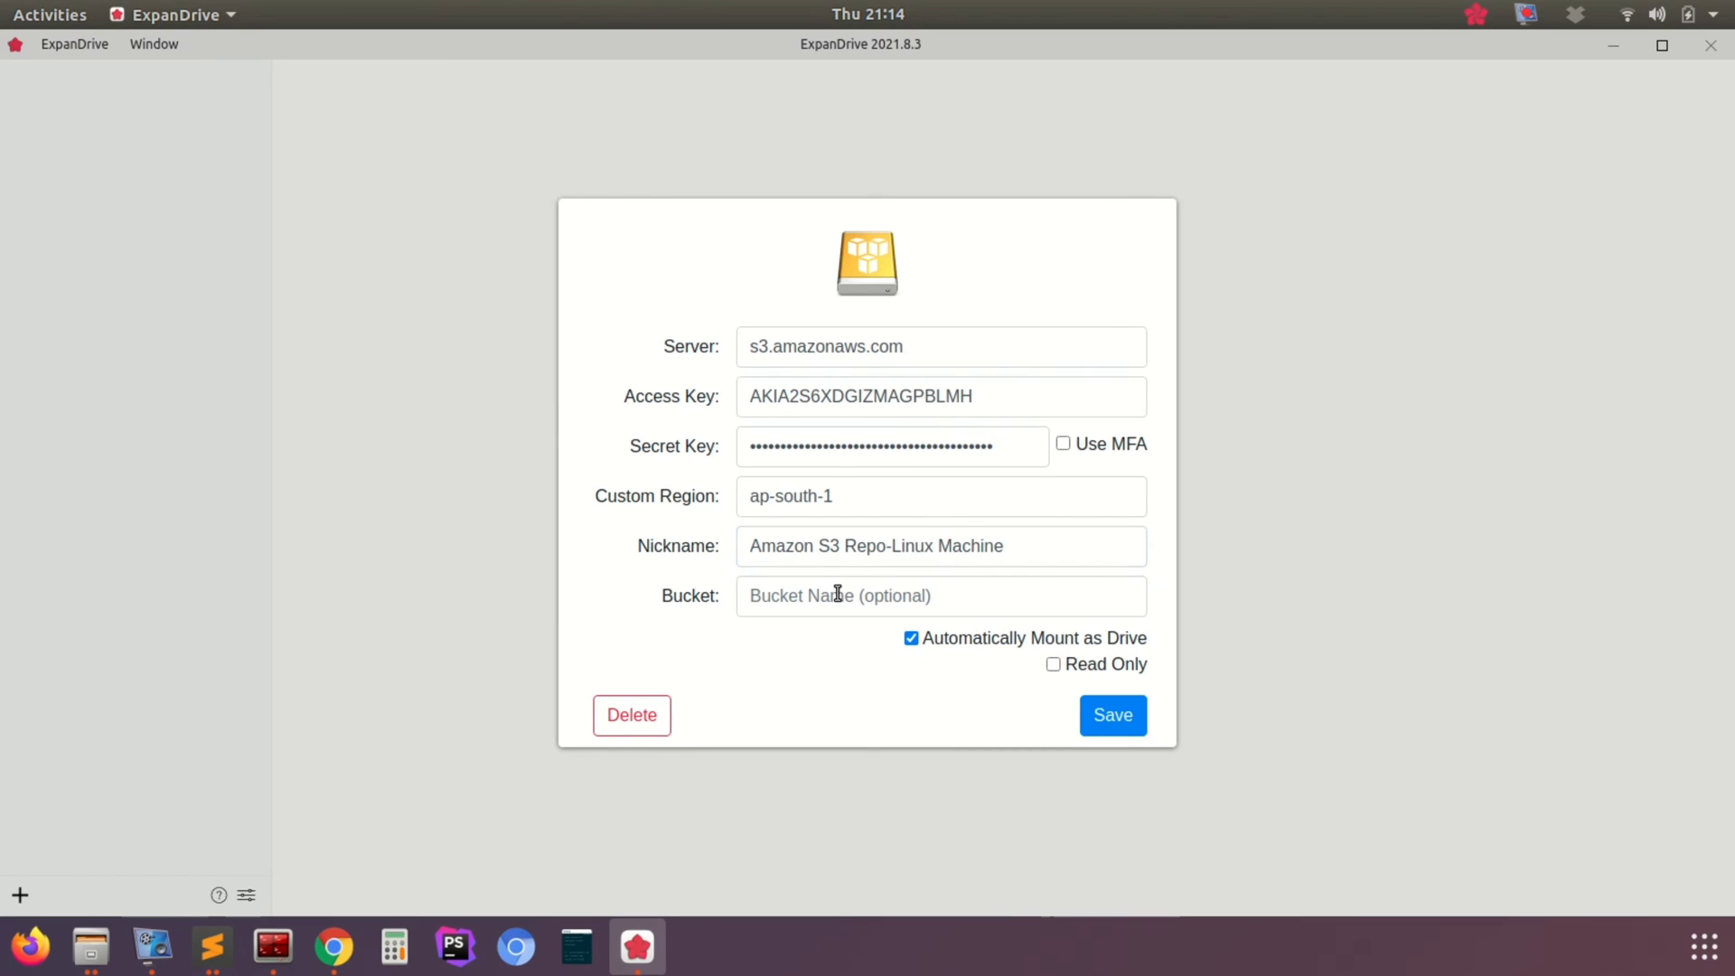
Step: Copy bucket name contentupload-tnt from Sublime Text into the form and save the connection
key("alt+Tab")
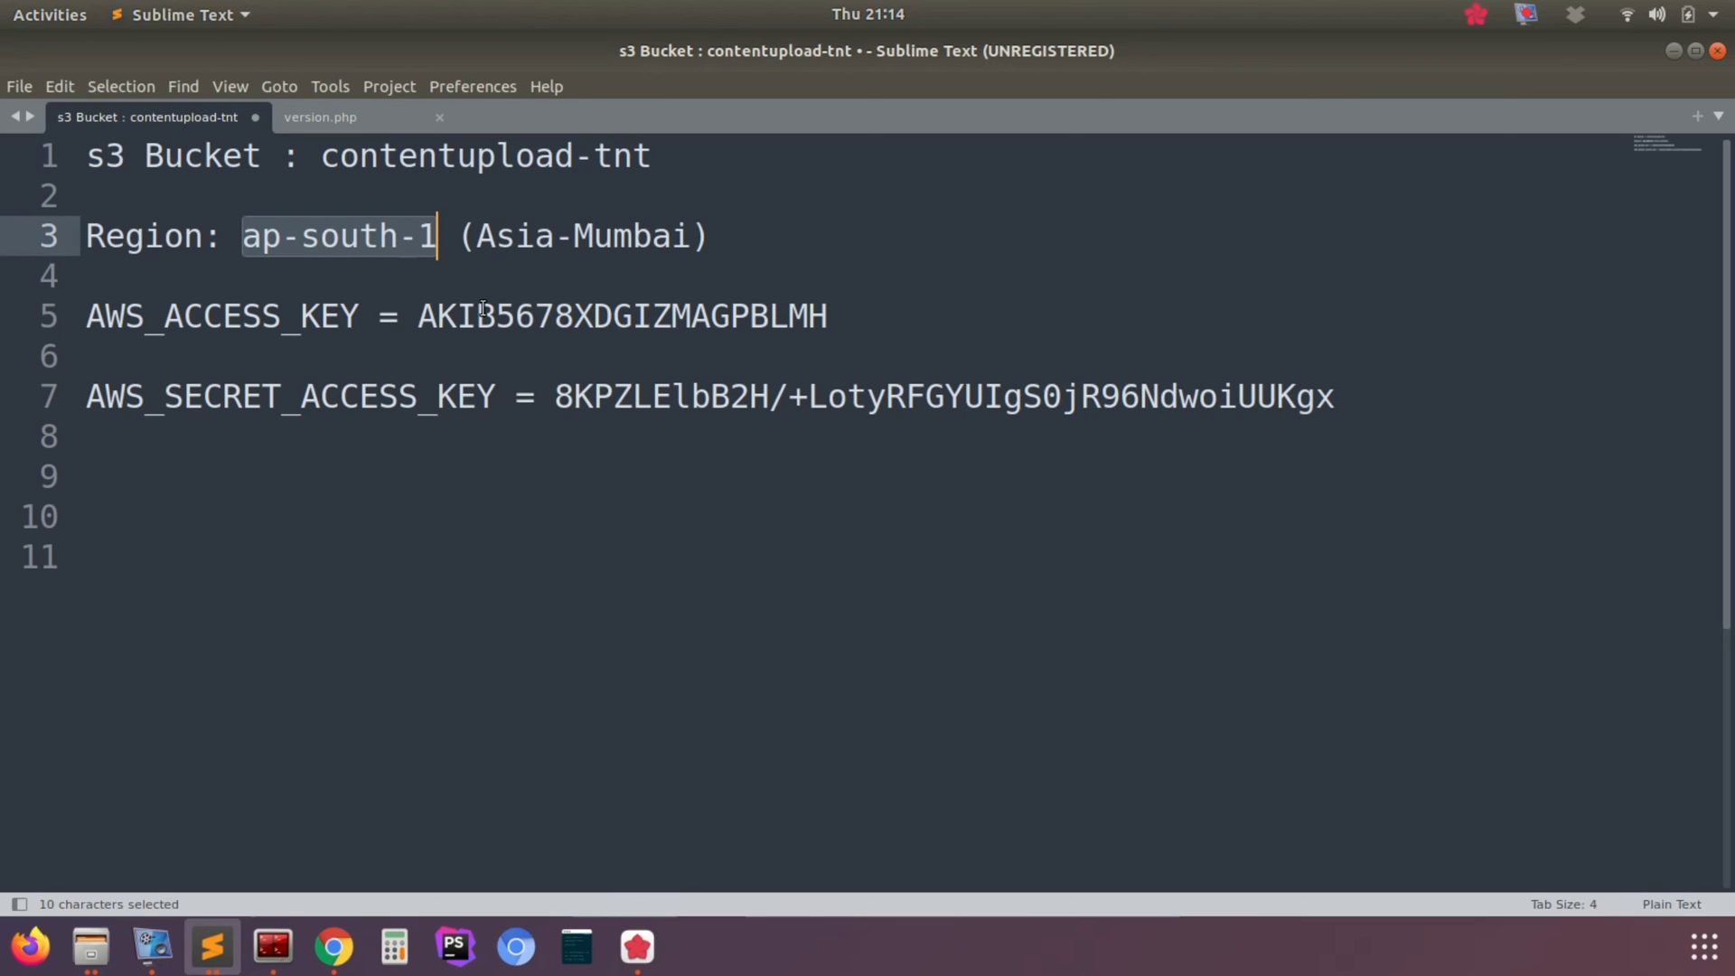
left_click_drag(319, 155, 647, 159)
key("ctrl+c")
key("alt+Tab")
left_click(888, 588)
key("ctrl+v")
left_click(603, 648)
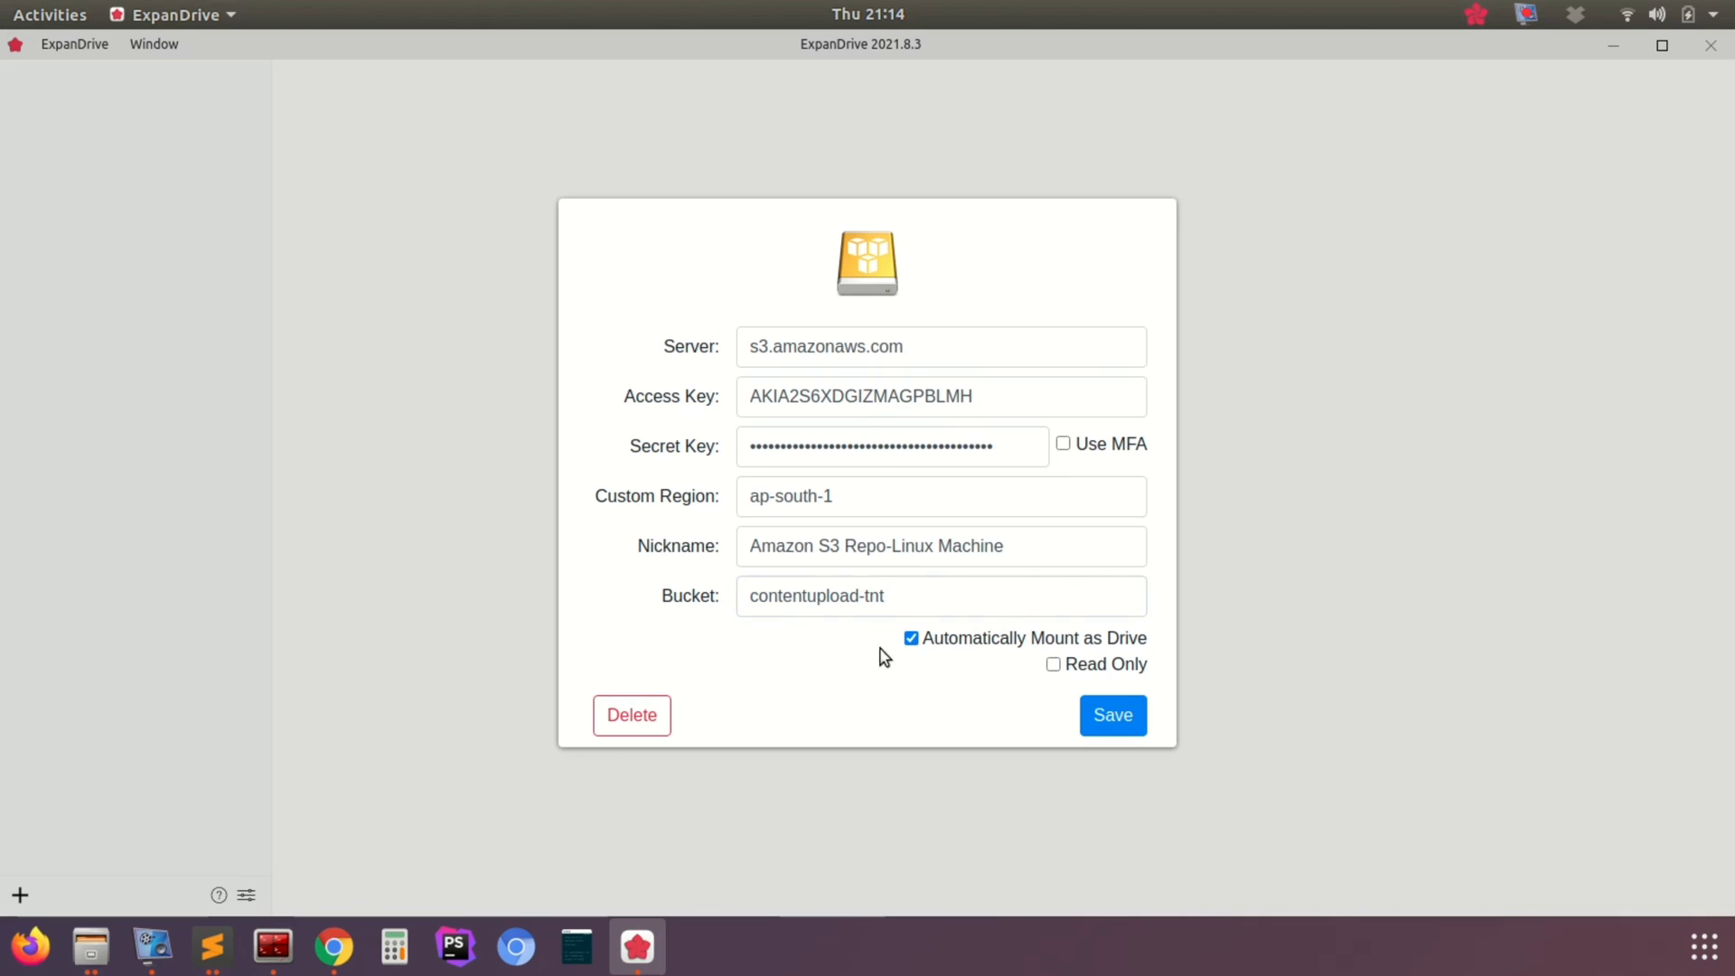
left_click(1127, 716)
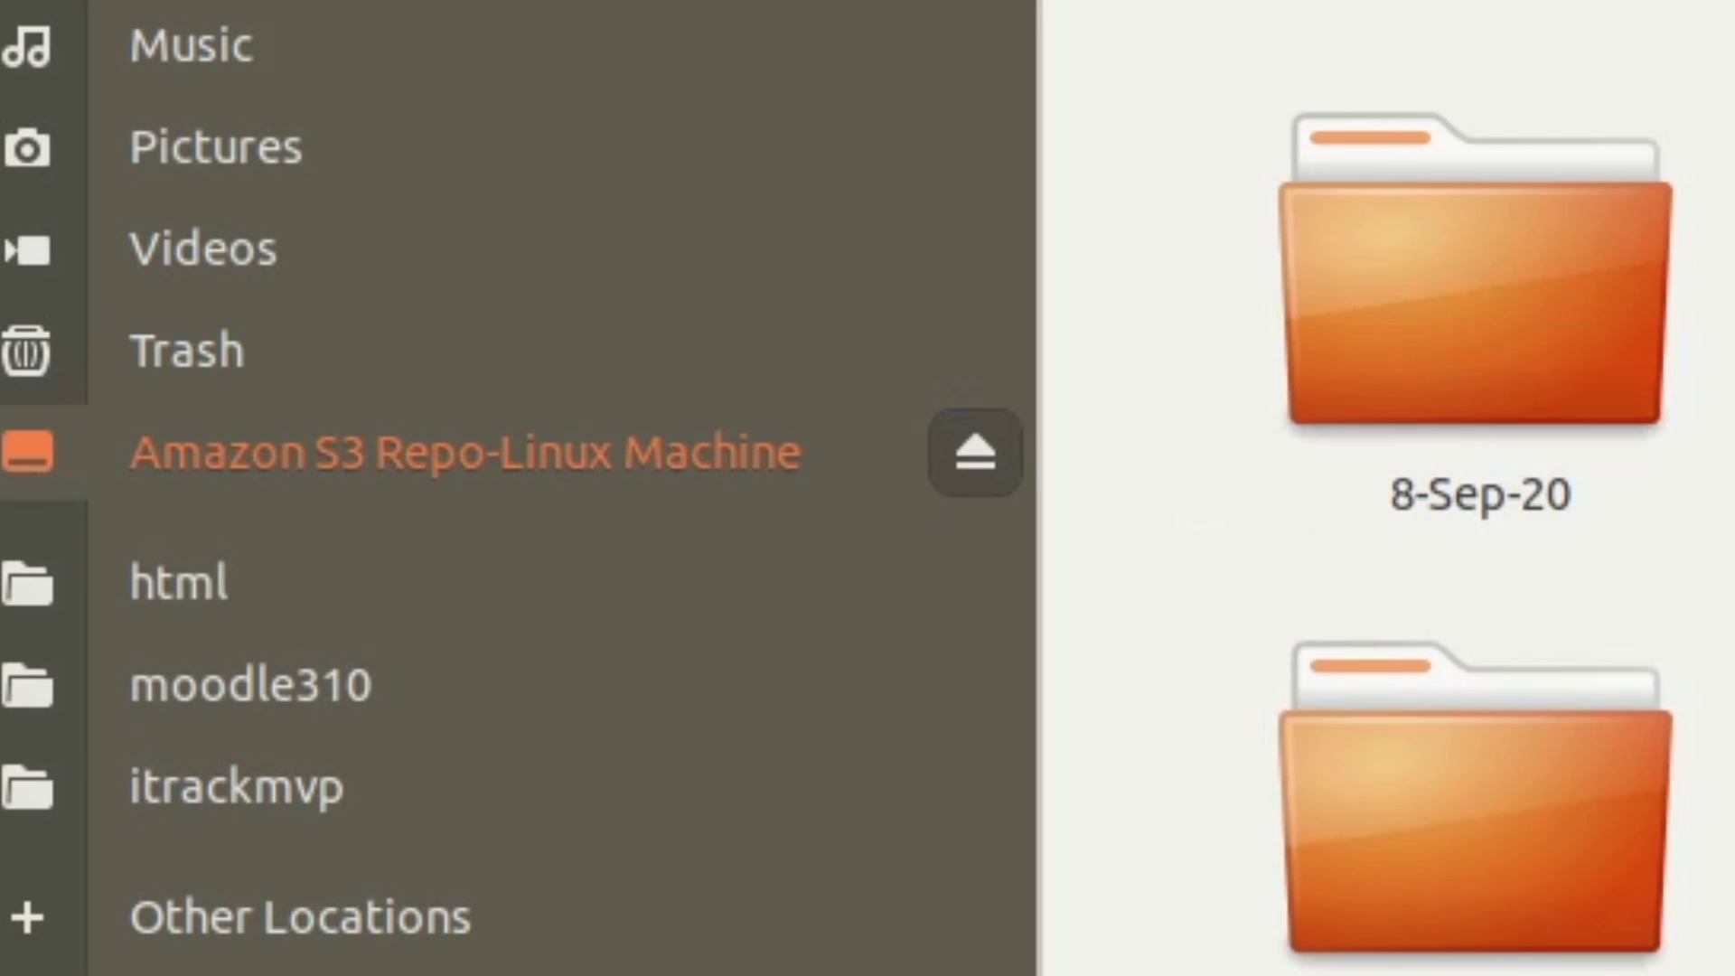
Step: Open Downloads in a new Files tab and copy YIC_Syllabus (2).pdf
scroll(651, 322, "down", 5)
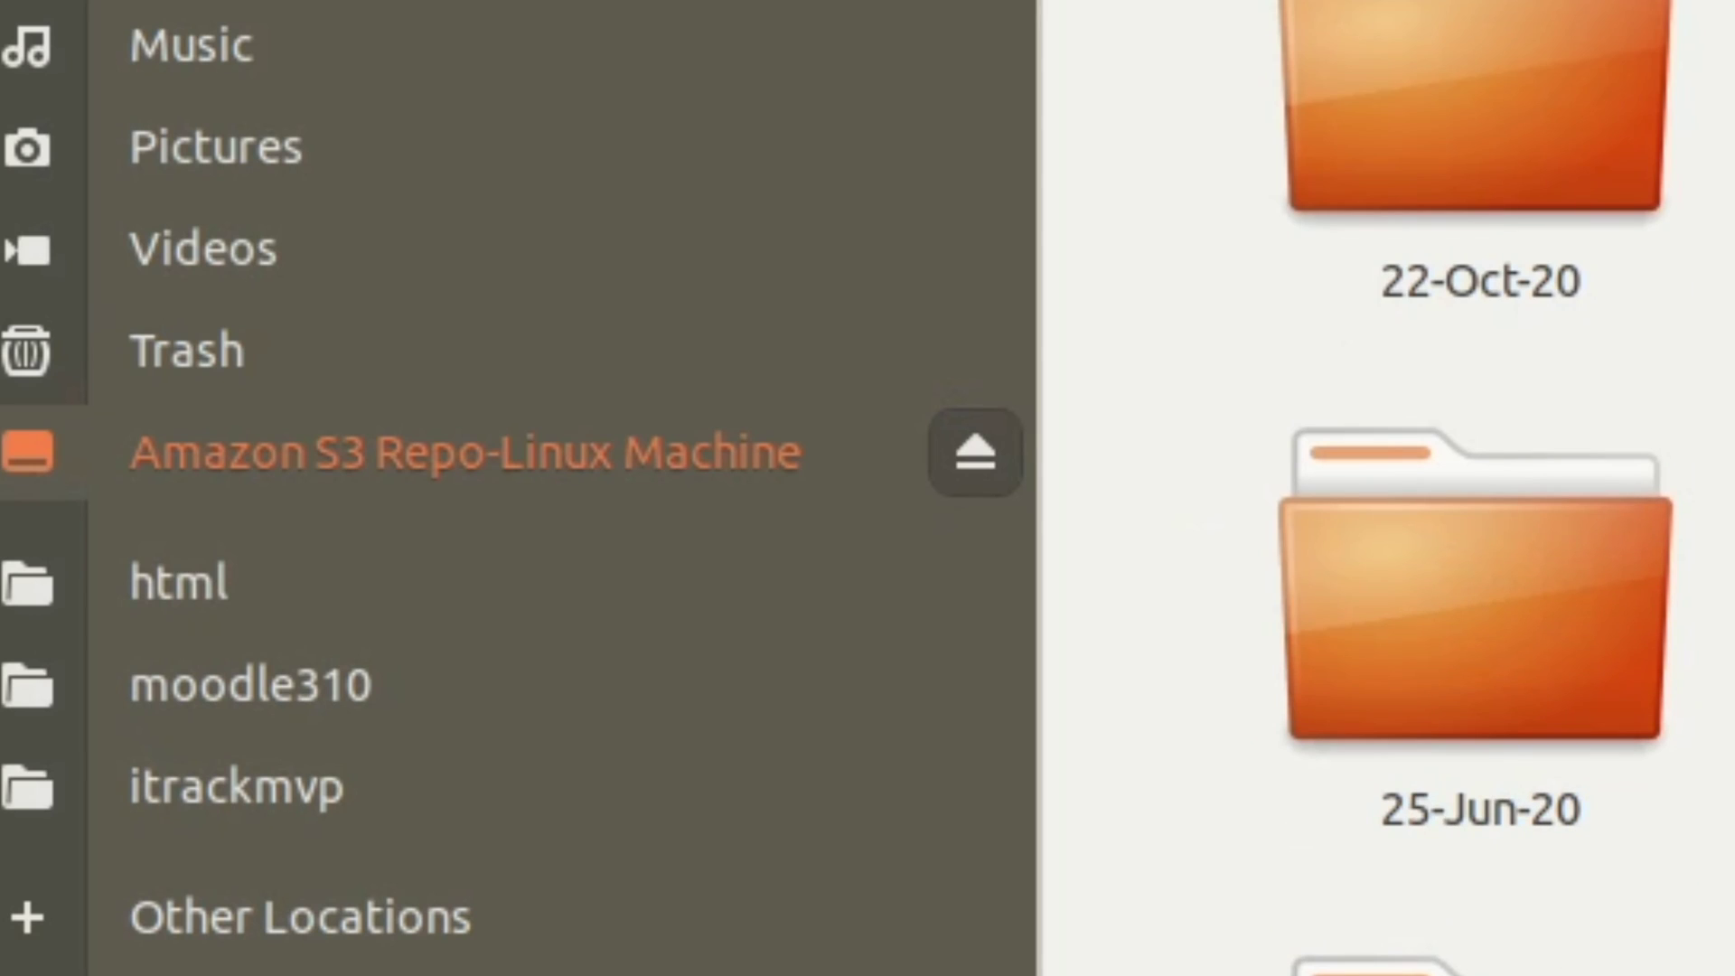
left_click_drag(1326, 627, 94, 233)
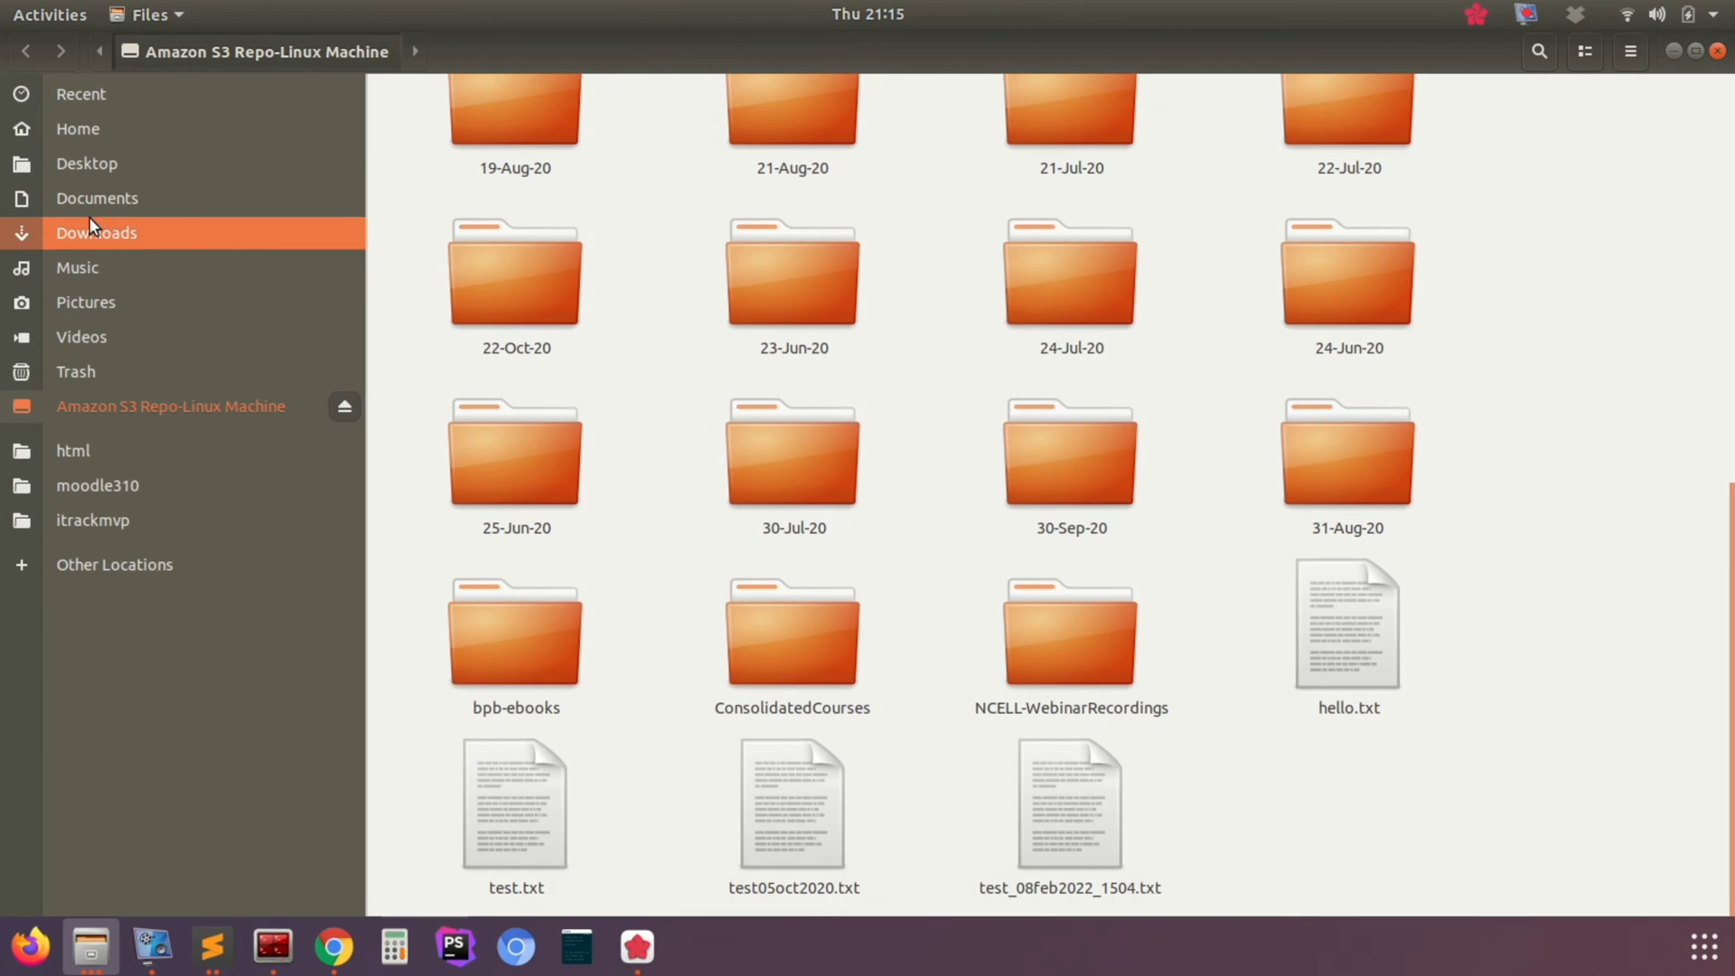
right_click(95, 233)
left_click(165, 318)
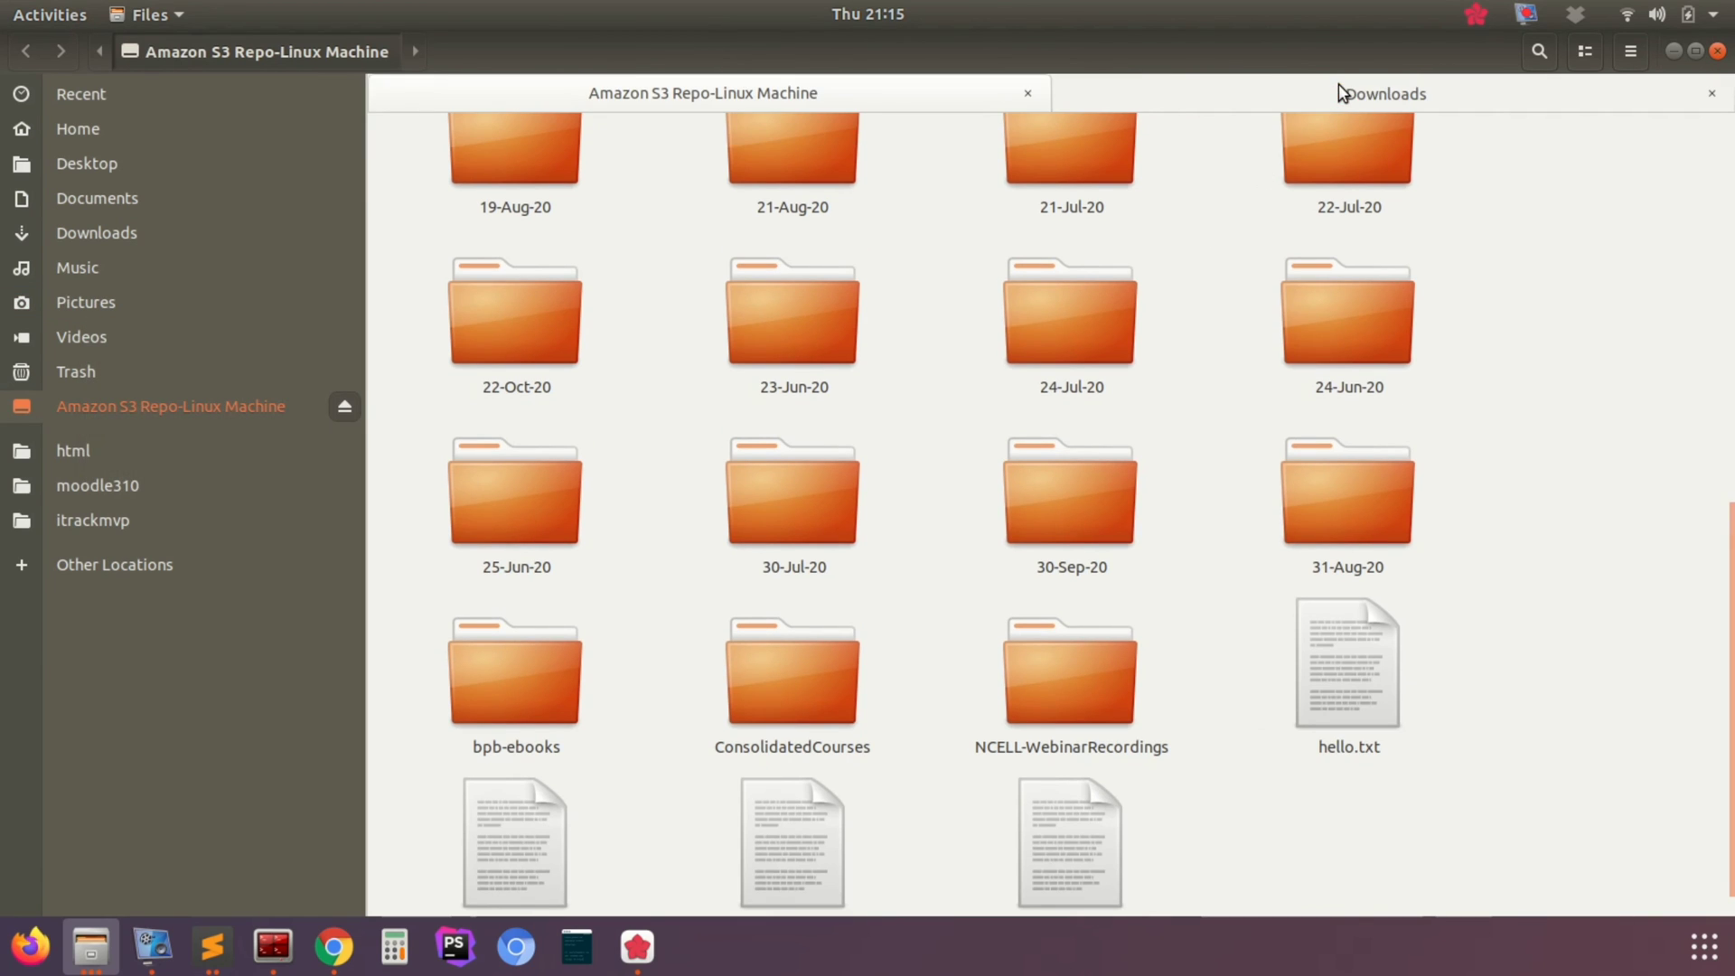
left_click(1344, 93)
scroll(1134, 679, "down", 5)
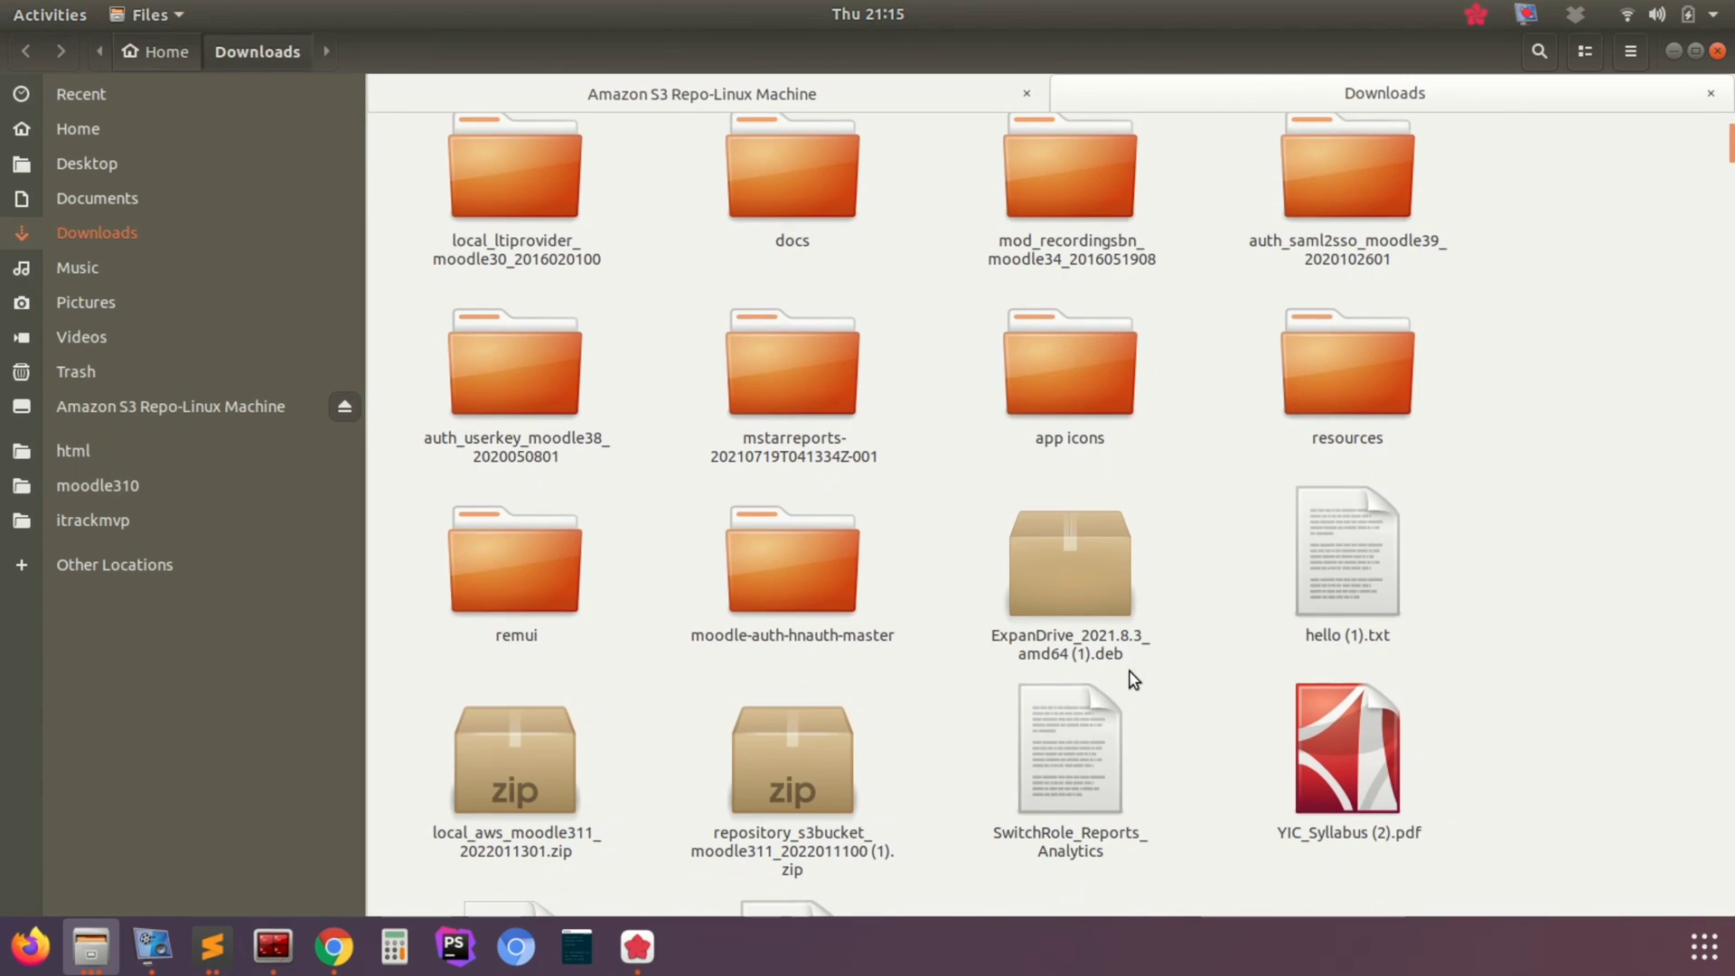
scroll(1134, 680, "up", 1)
left_click(1333, 754)
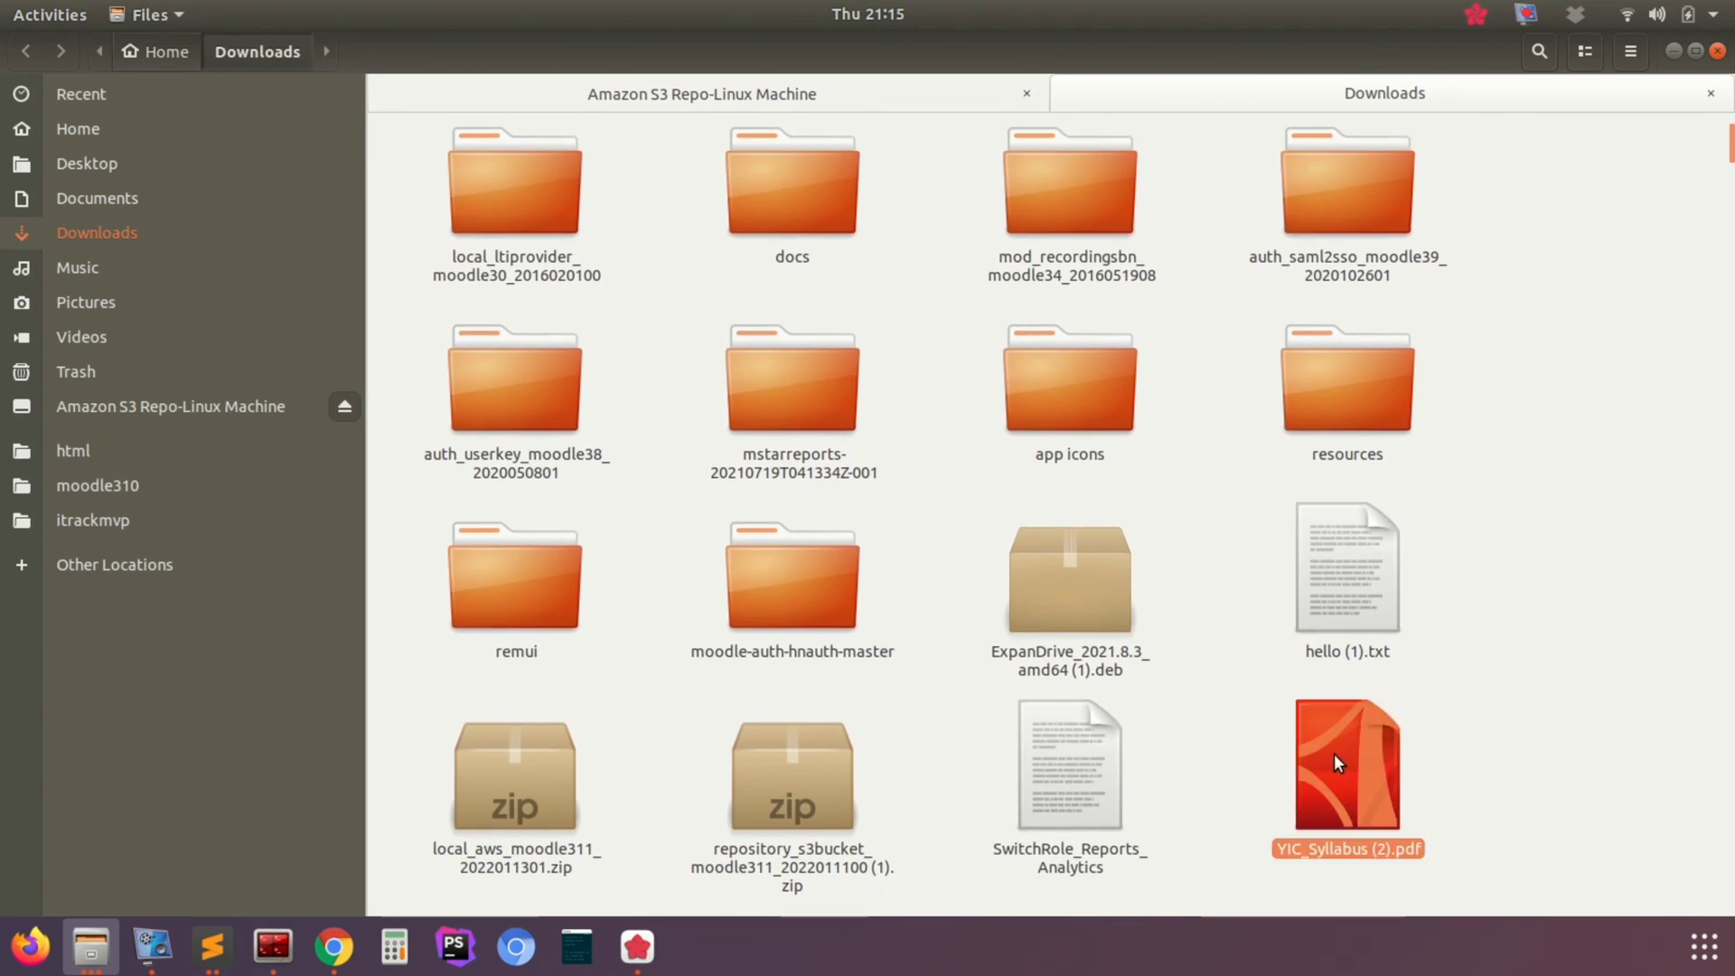
right_click(1333, 753)
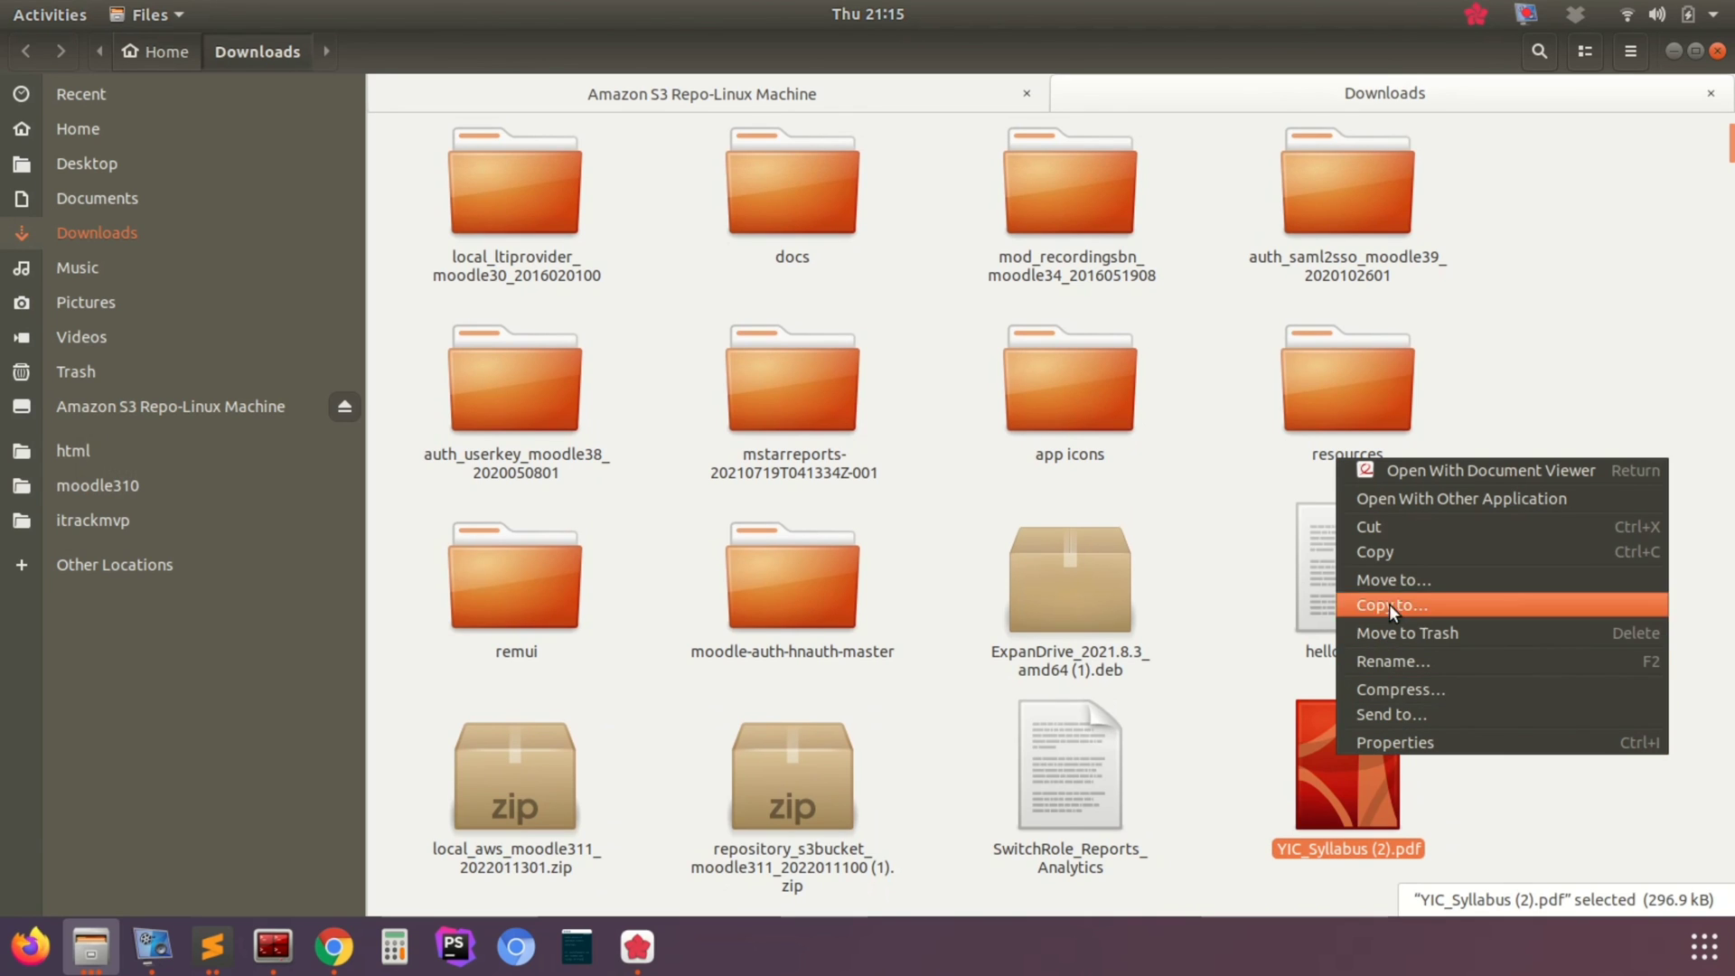
left_click(1386, 551)
left_click(1499, 411)
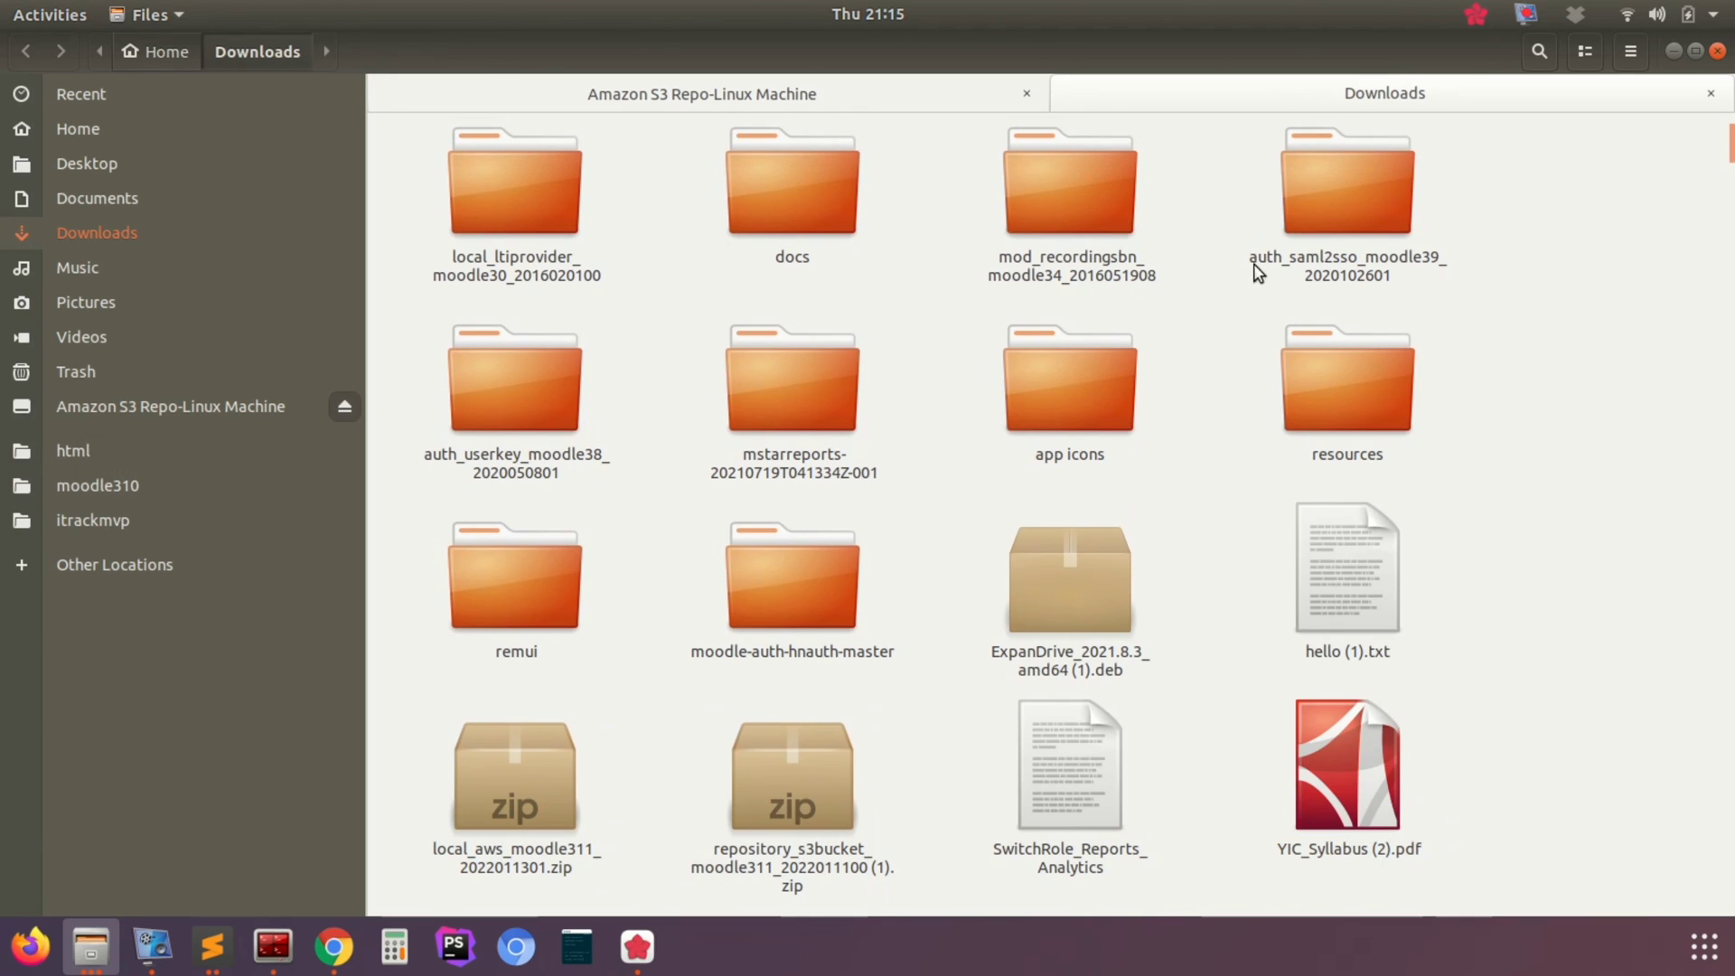
Step: Paste the PDF into the Amazon S3 Repo-Linux Machine folder and return to Chrome
left_click(903, 100)
scroll(1228, 714, "down", 1)
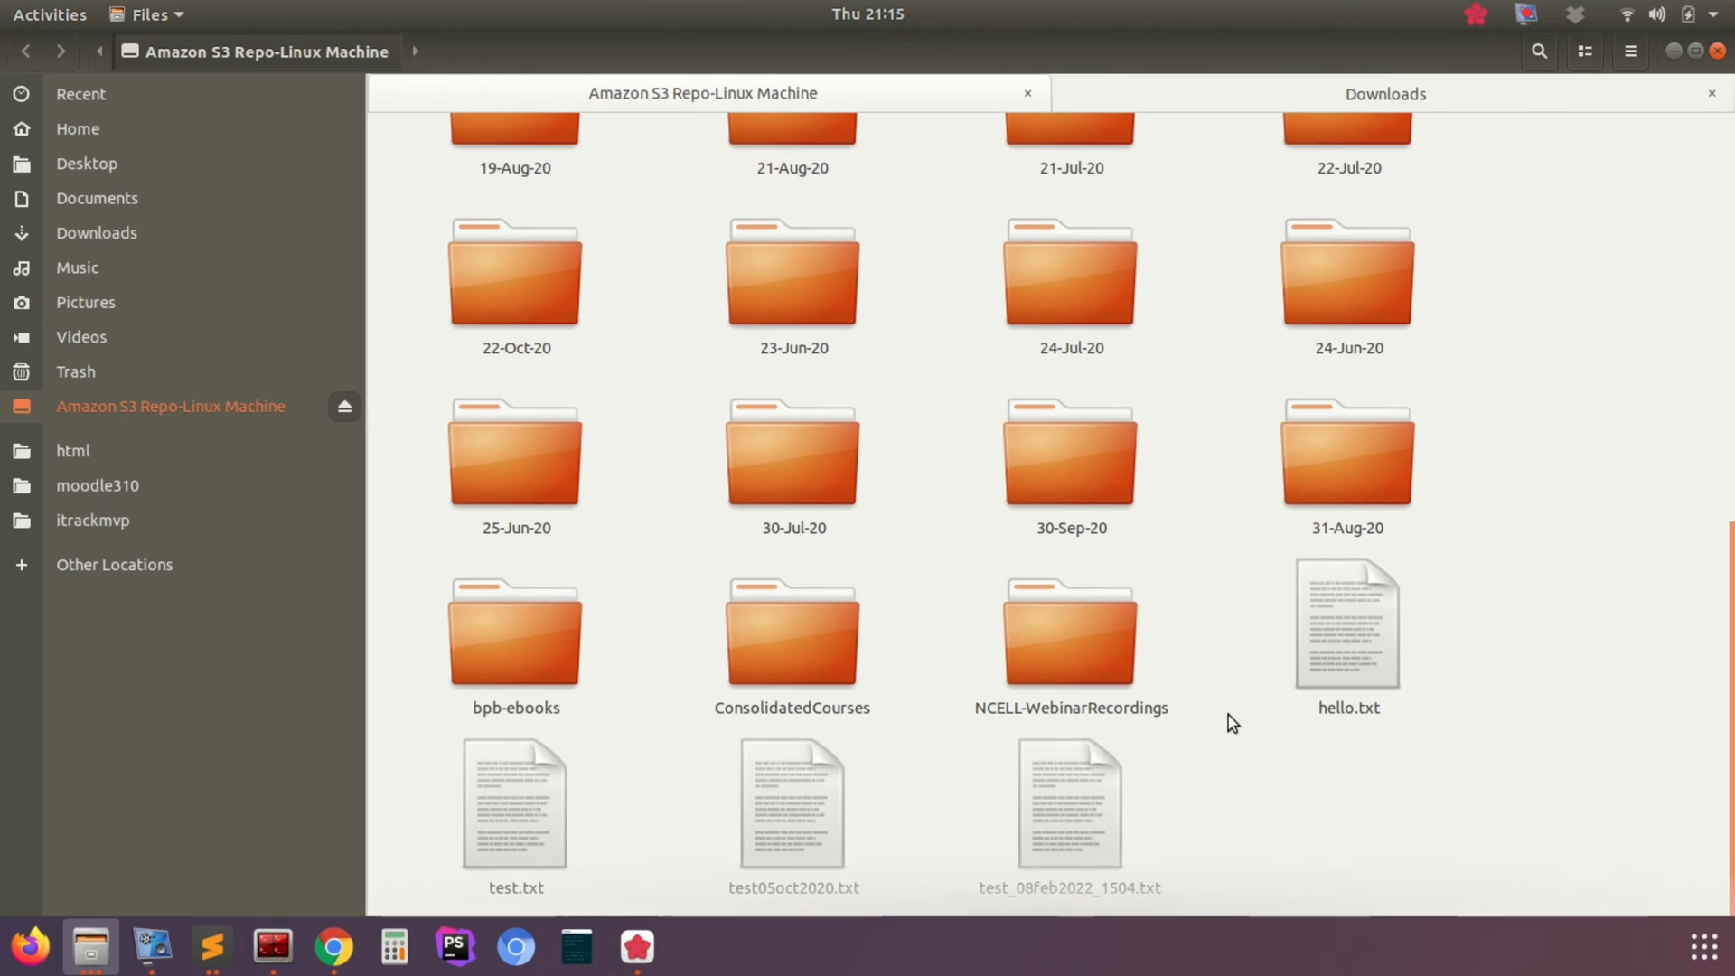
right_click(1263, 831)
left_click(1336, 697)
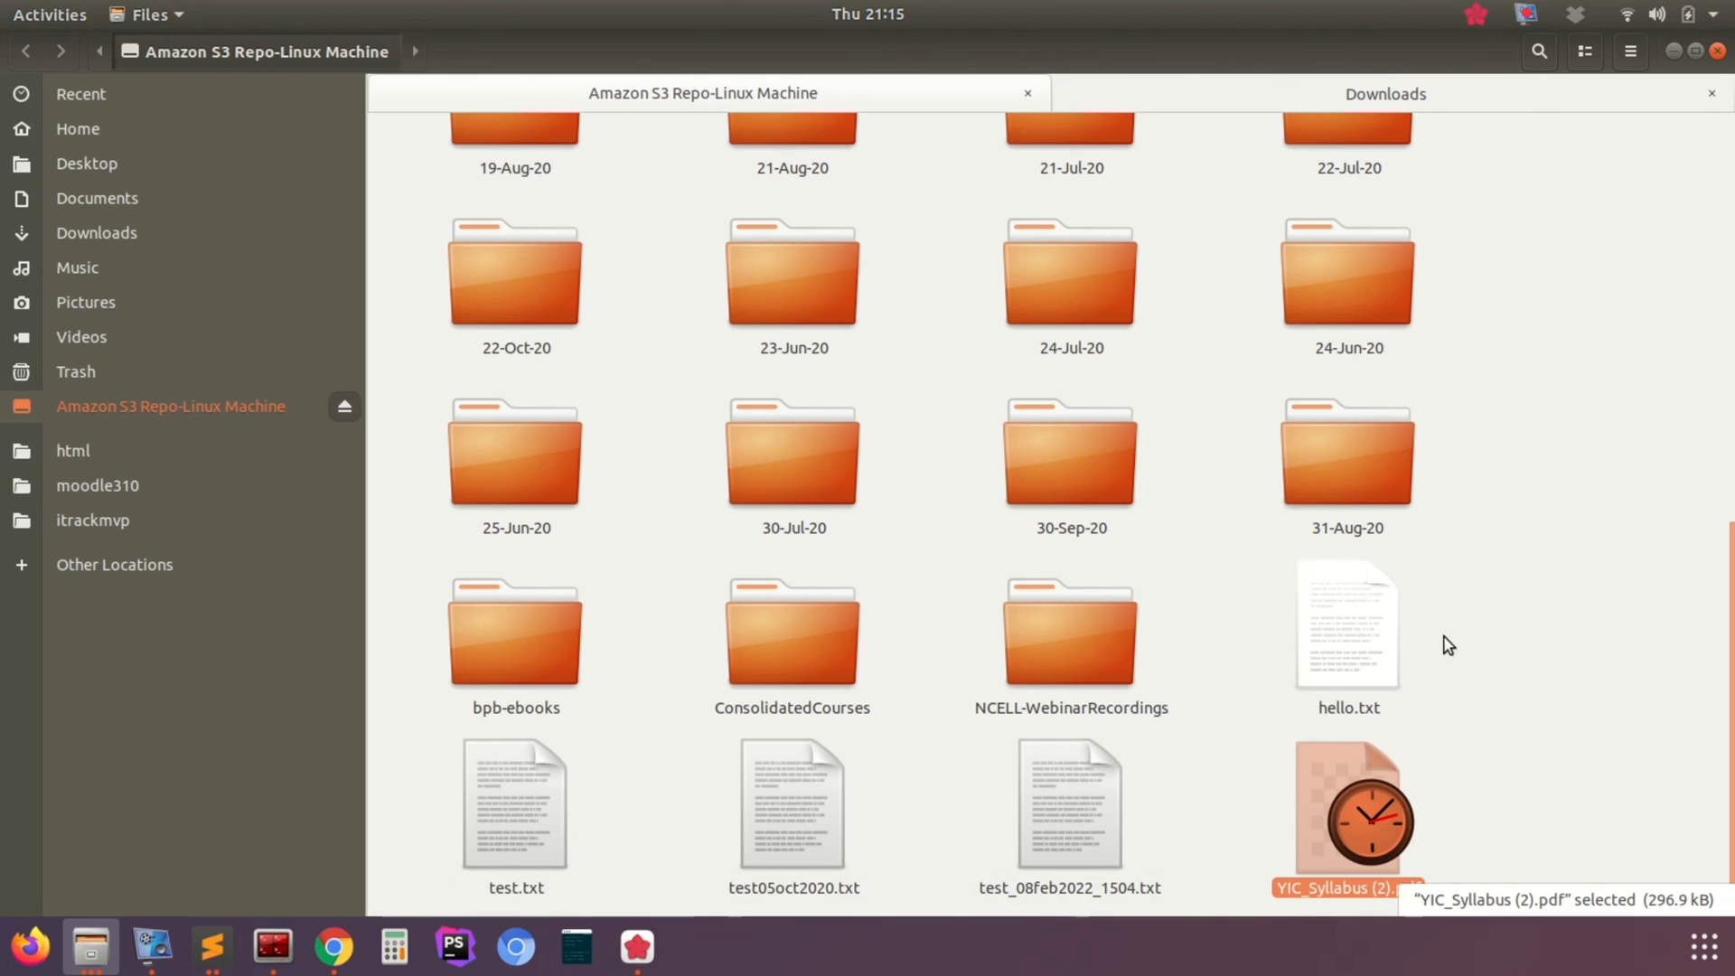
left_click(1568, 546)
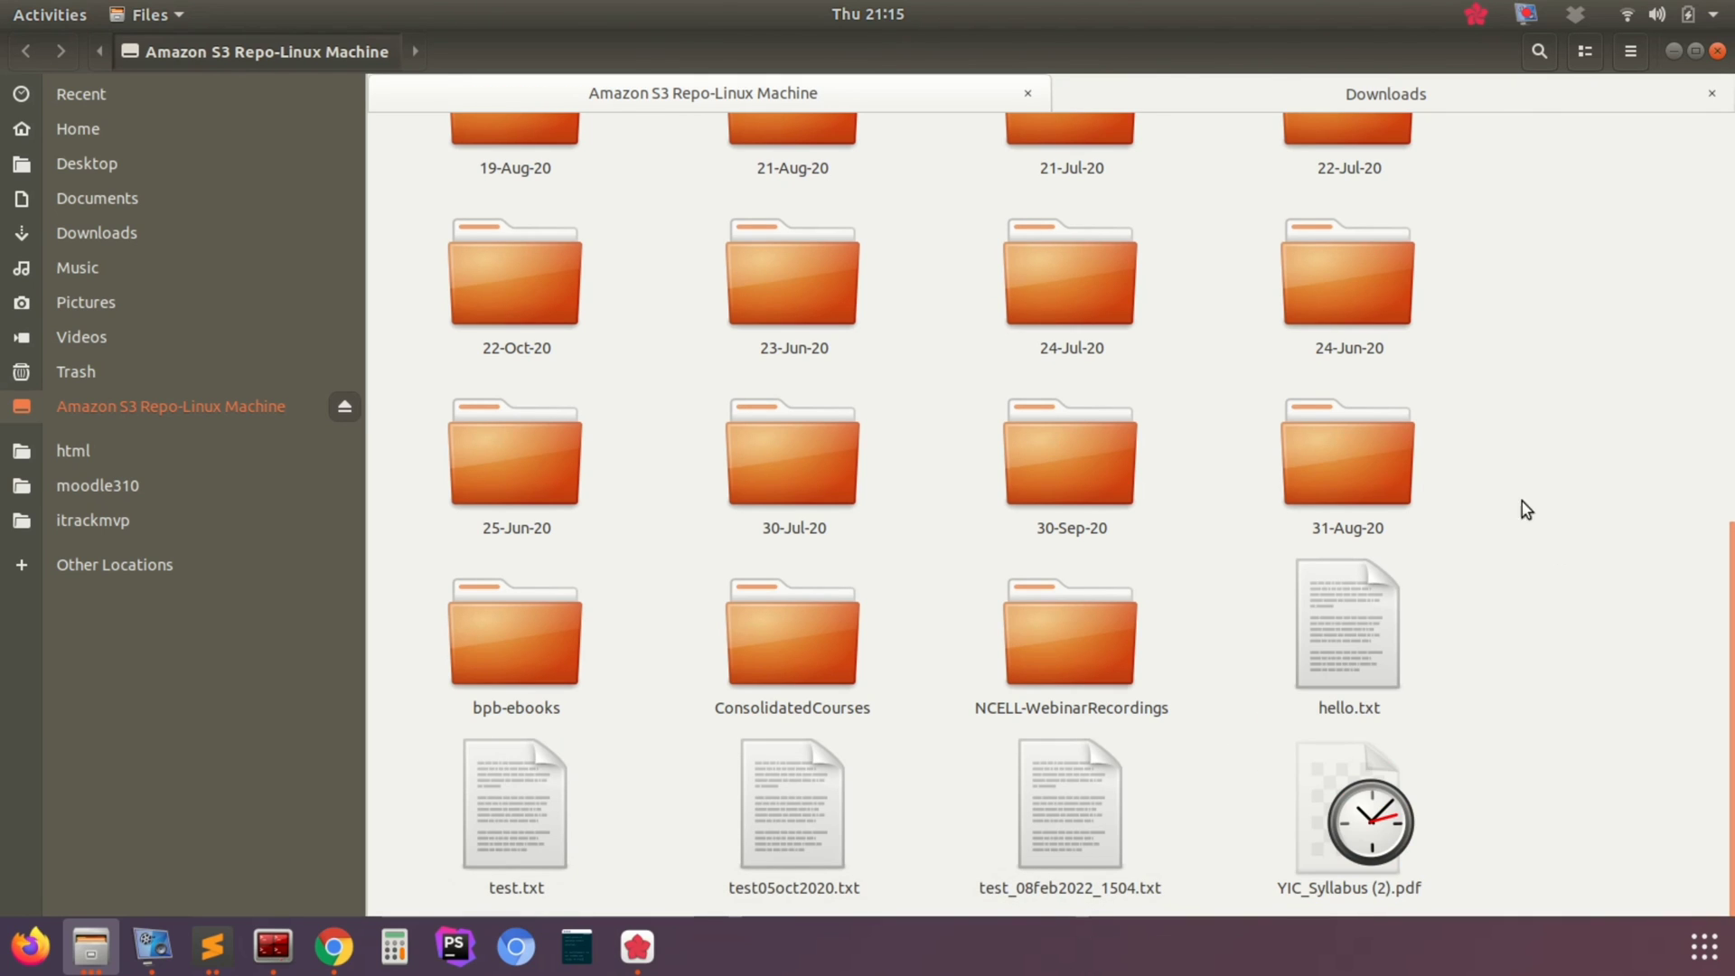
left_click(333, 947)
Step: Add a File resource to S3 Bucket Sections named YIC syllabus
scroll(882, 587, "down", 1)
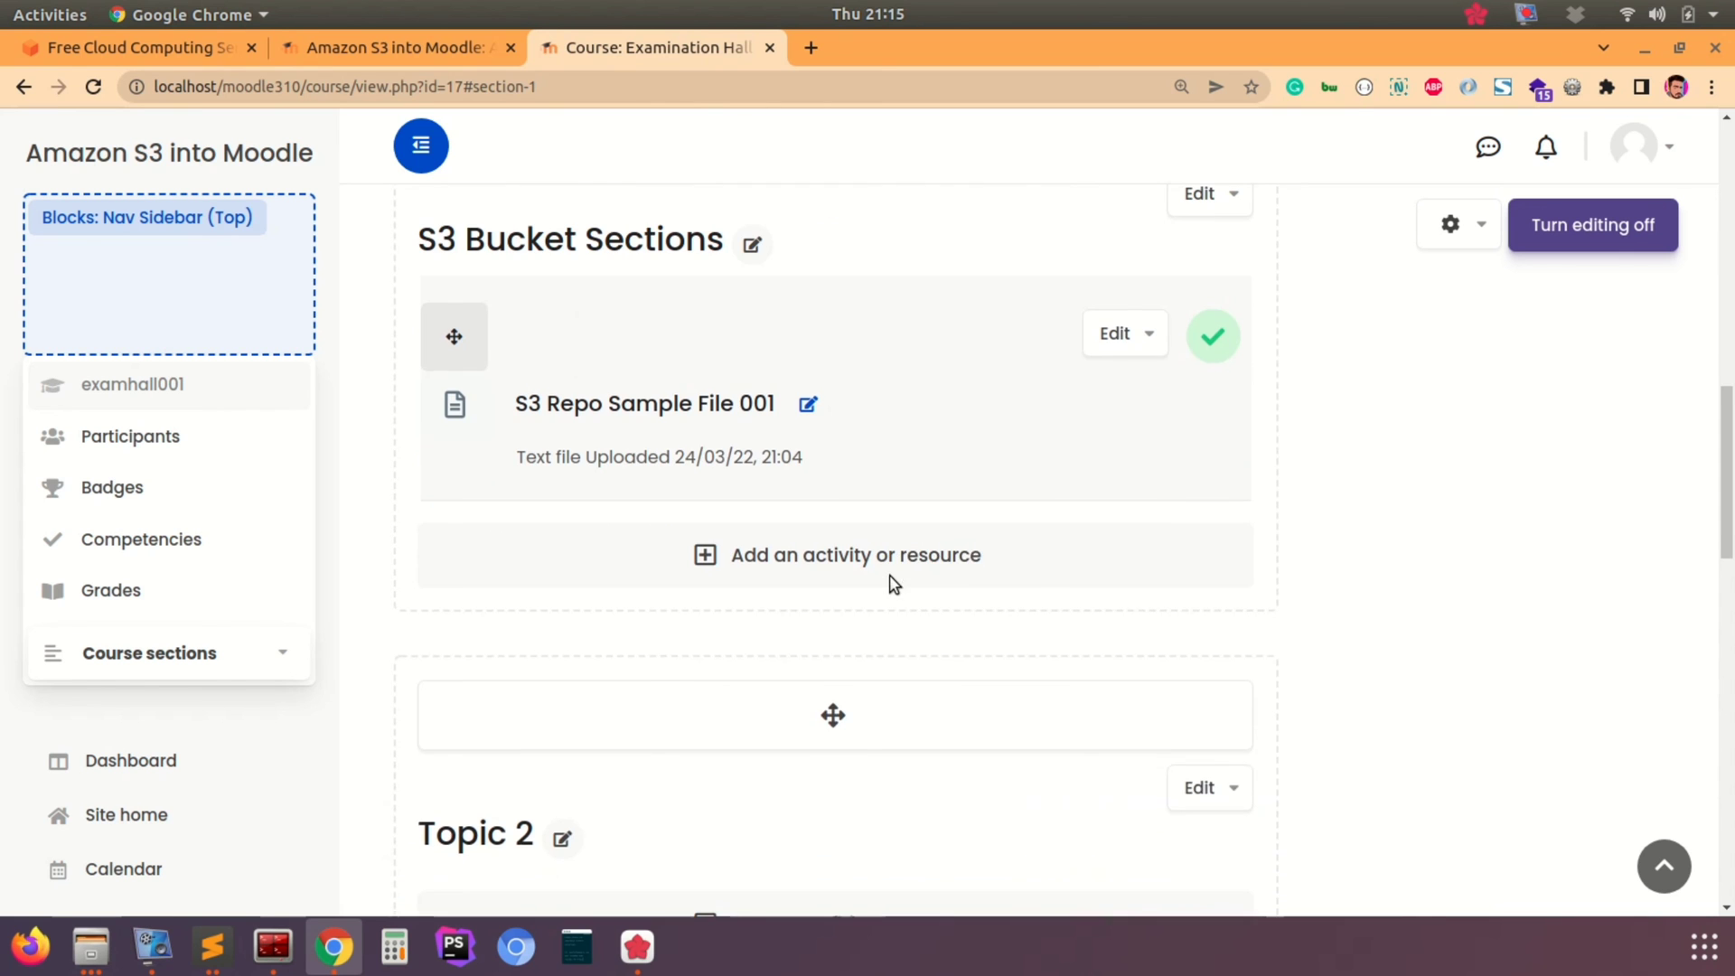
left_click(803, 553)
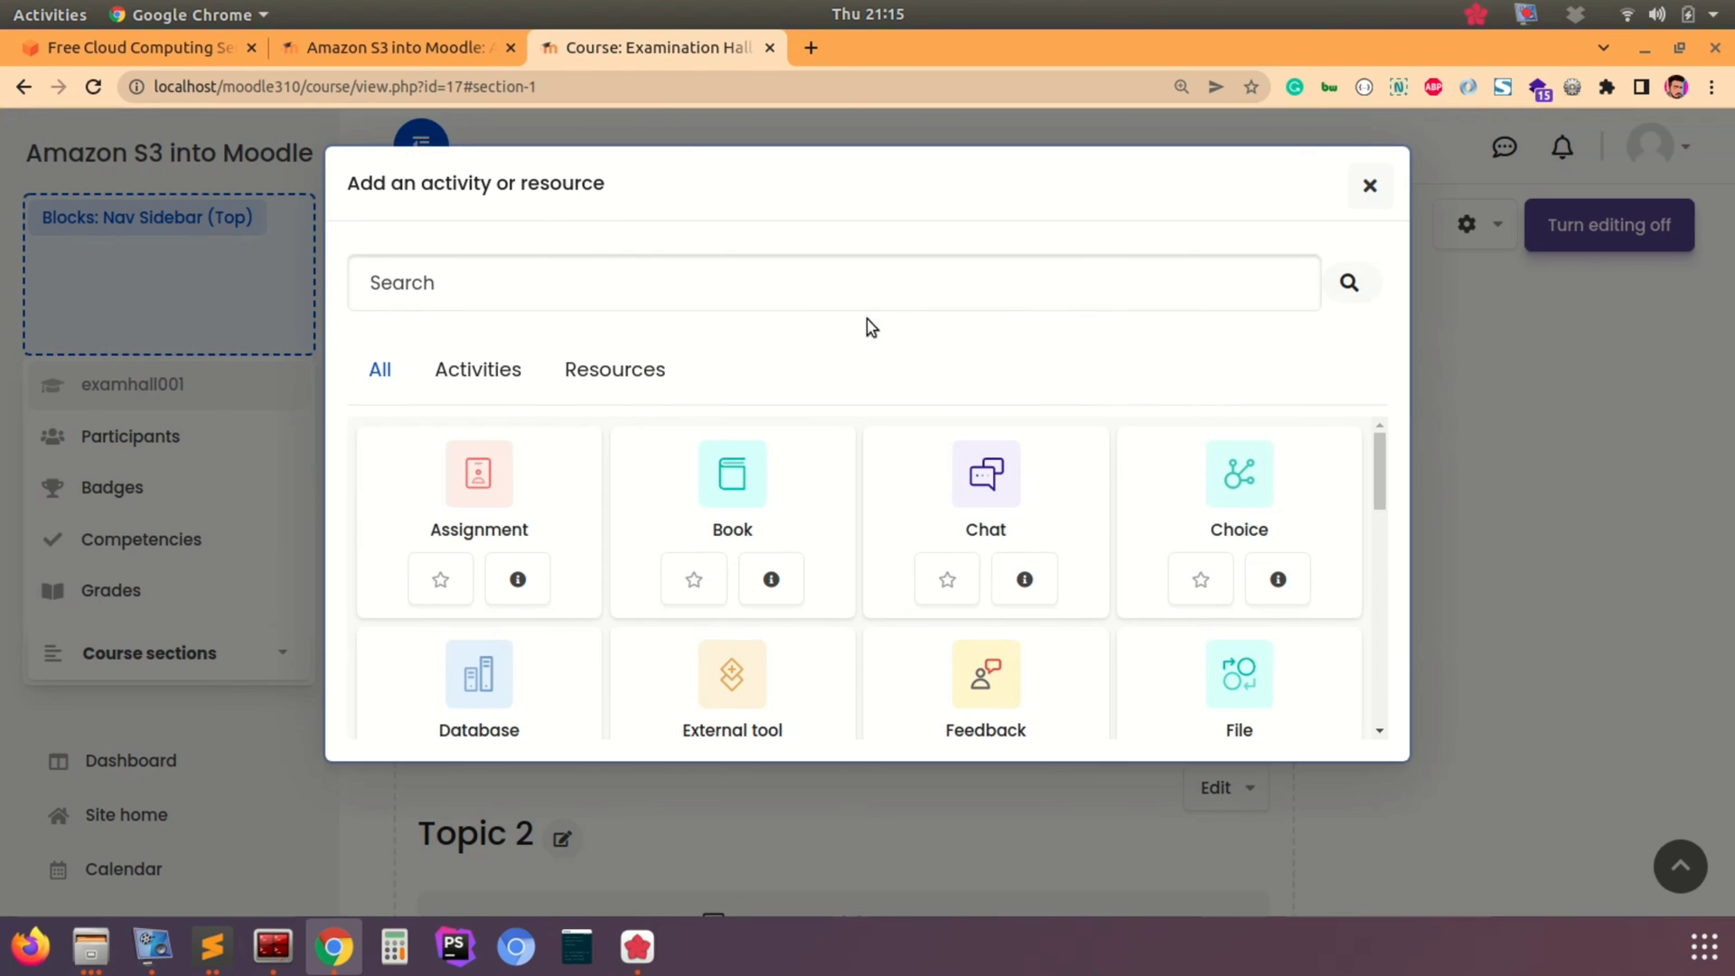
left_click(615, 368)
scroll(902, 430, "down", 1)
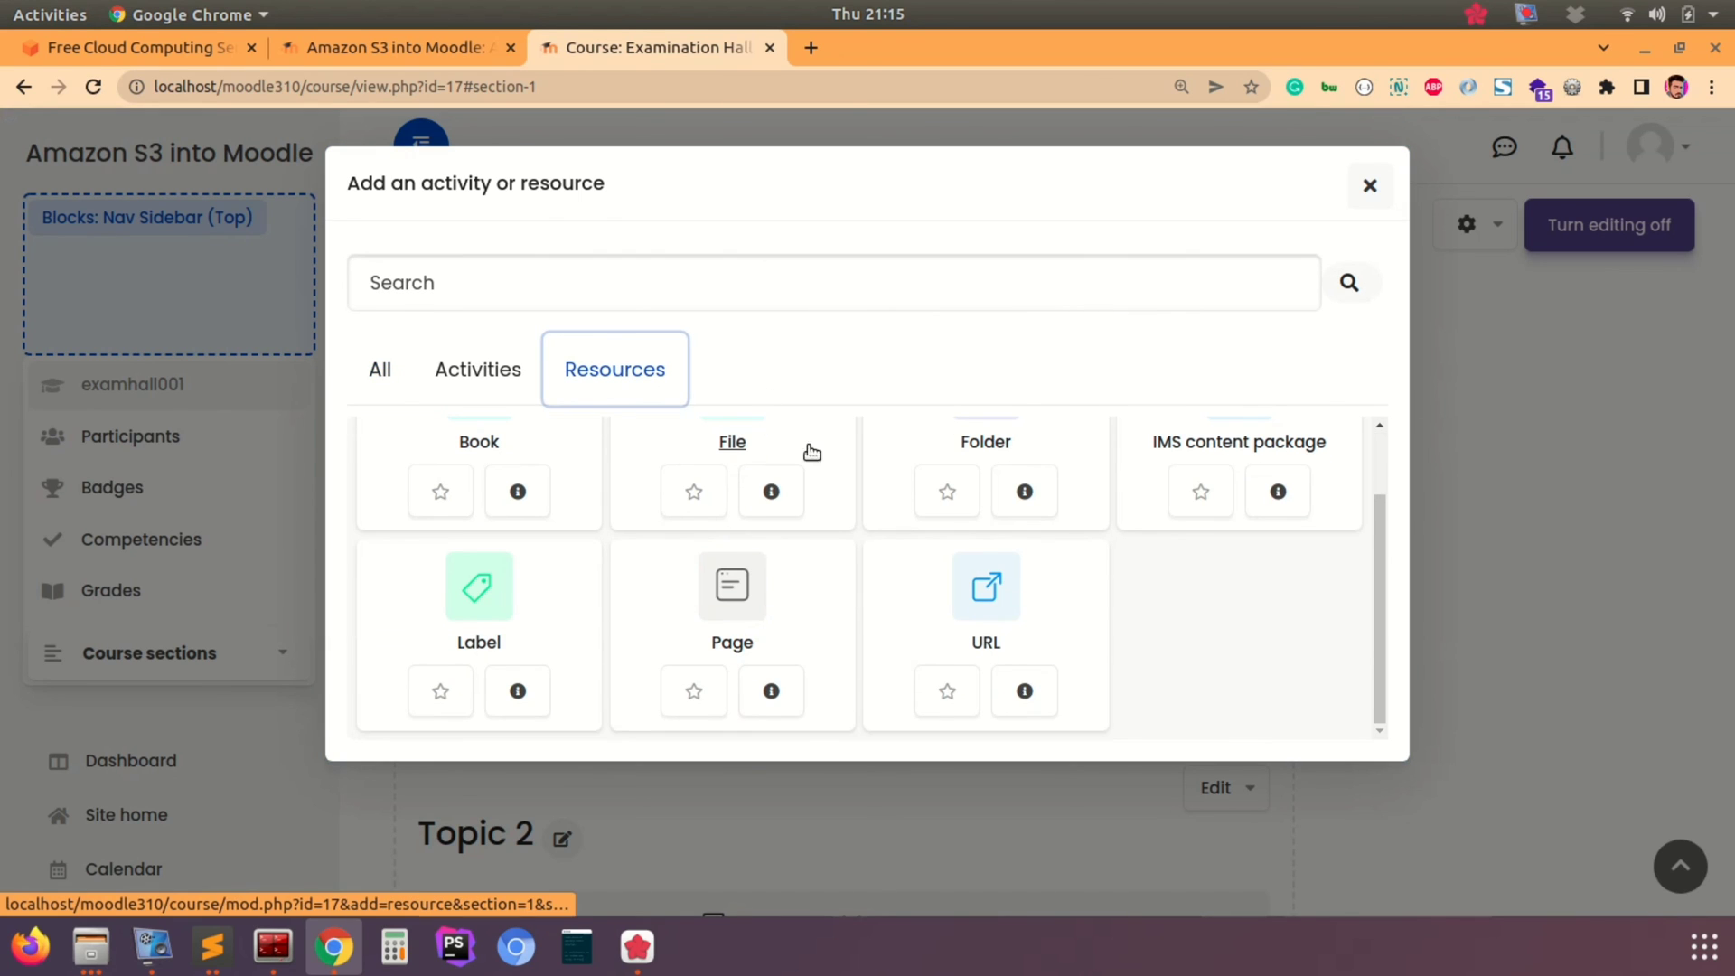
left_click(785, 464)
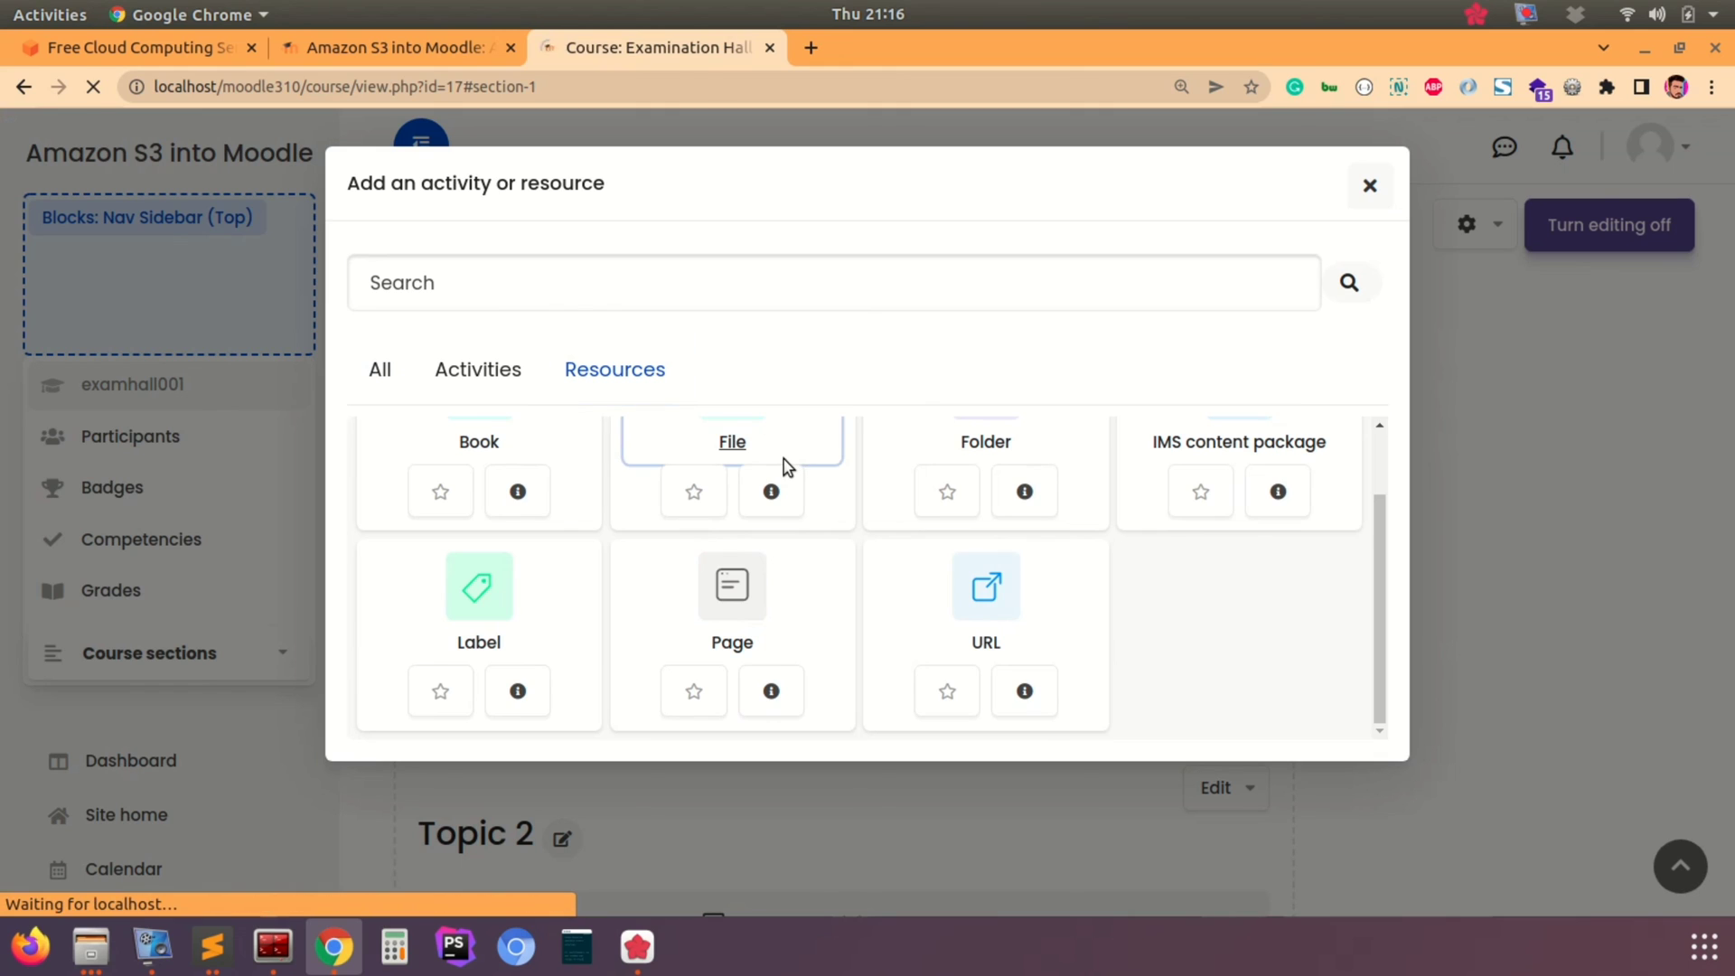
scroll(784, 463, "down", 4)
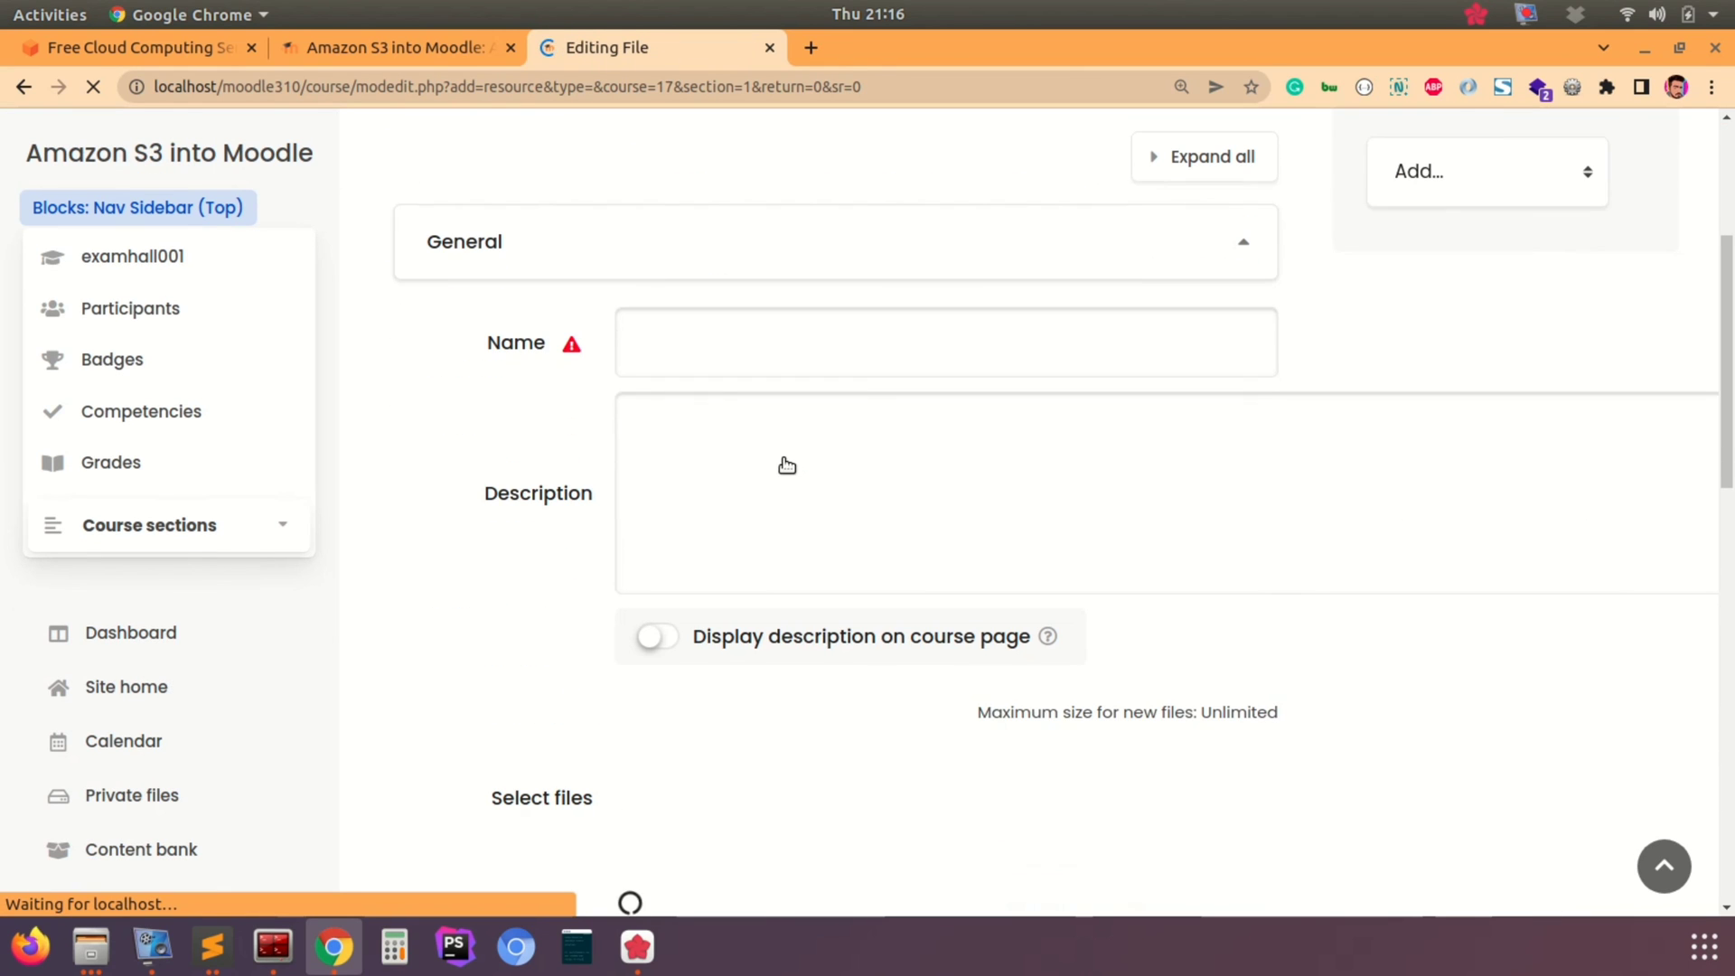
left_click(703, 337)
left_click(648, 341)
type("YIC syllabus")
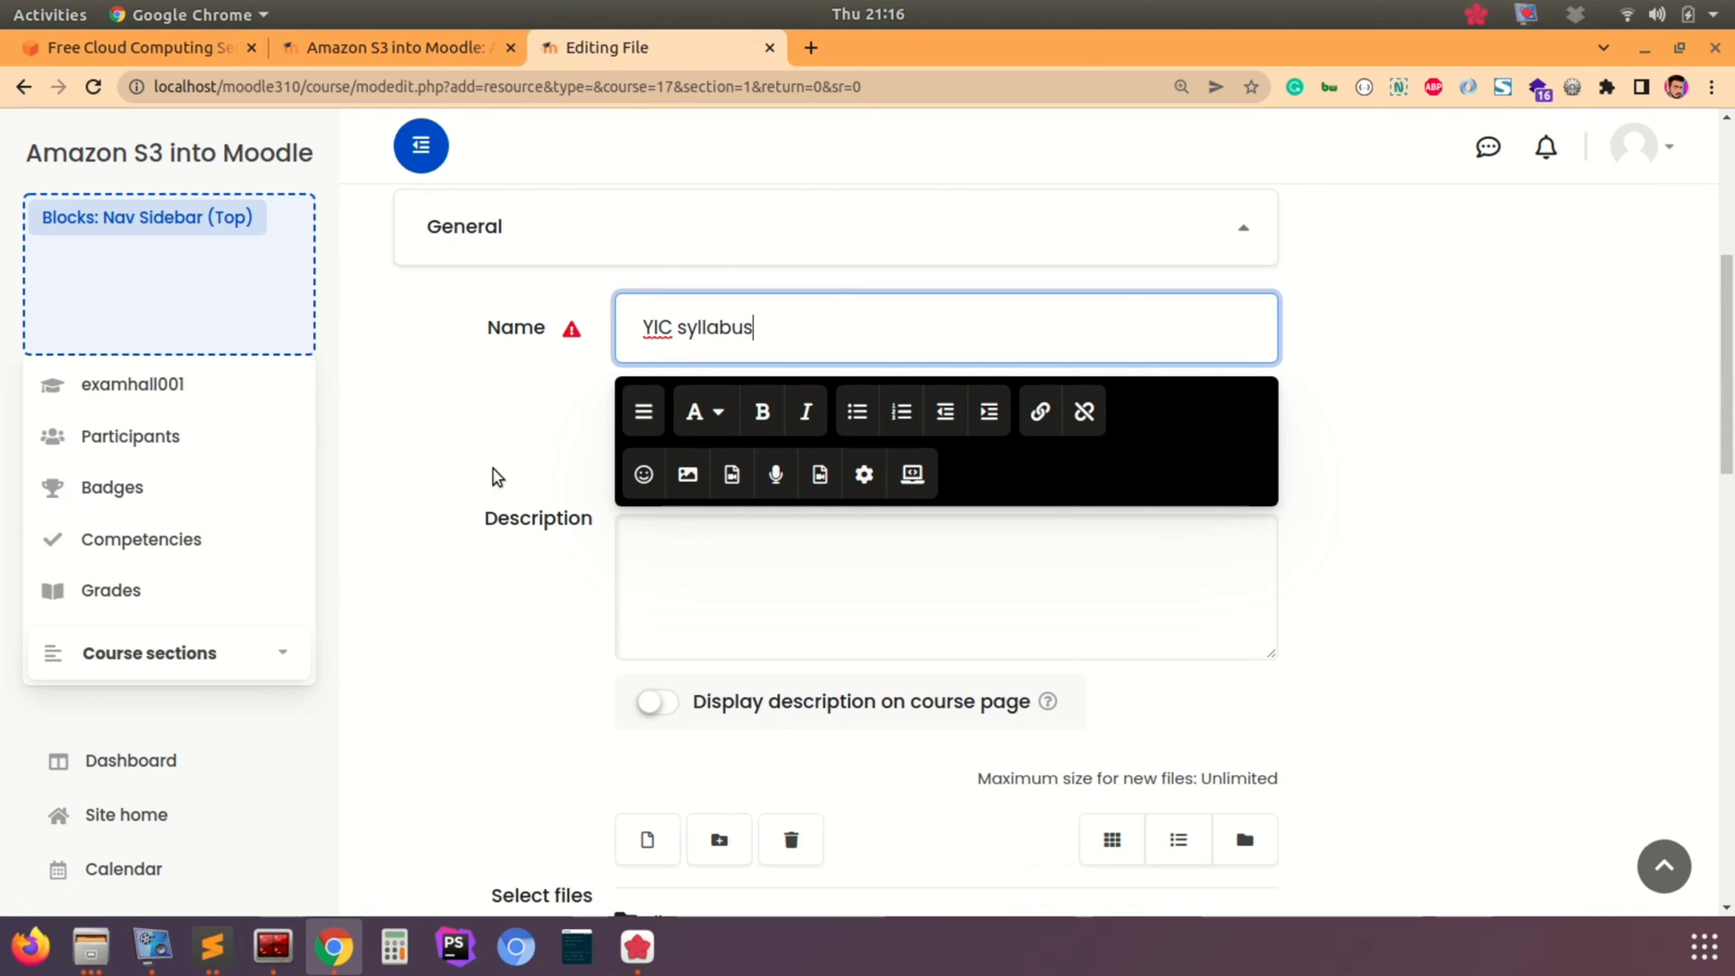
Step: Attach YIC_Syllabus+%282%29.pdf from the Amazon S3 Bucket repository as a link to the file
scroll(495, 476, "down", 4)
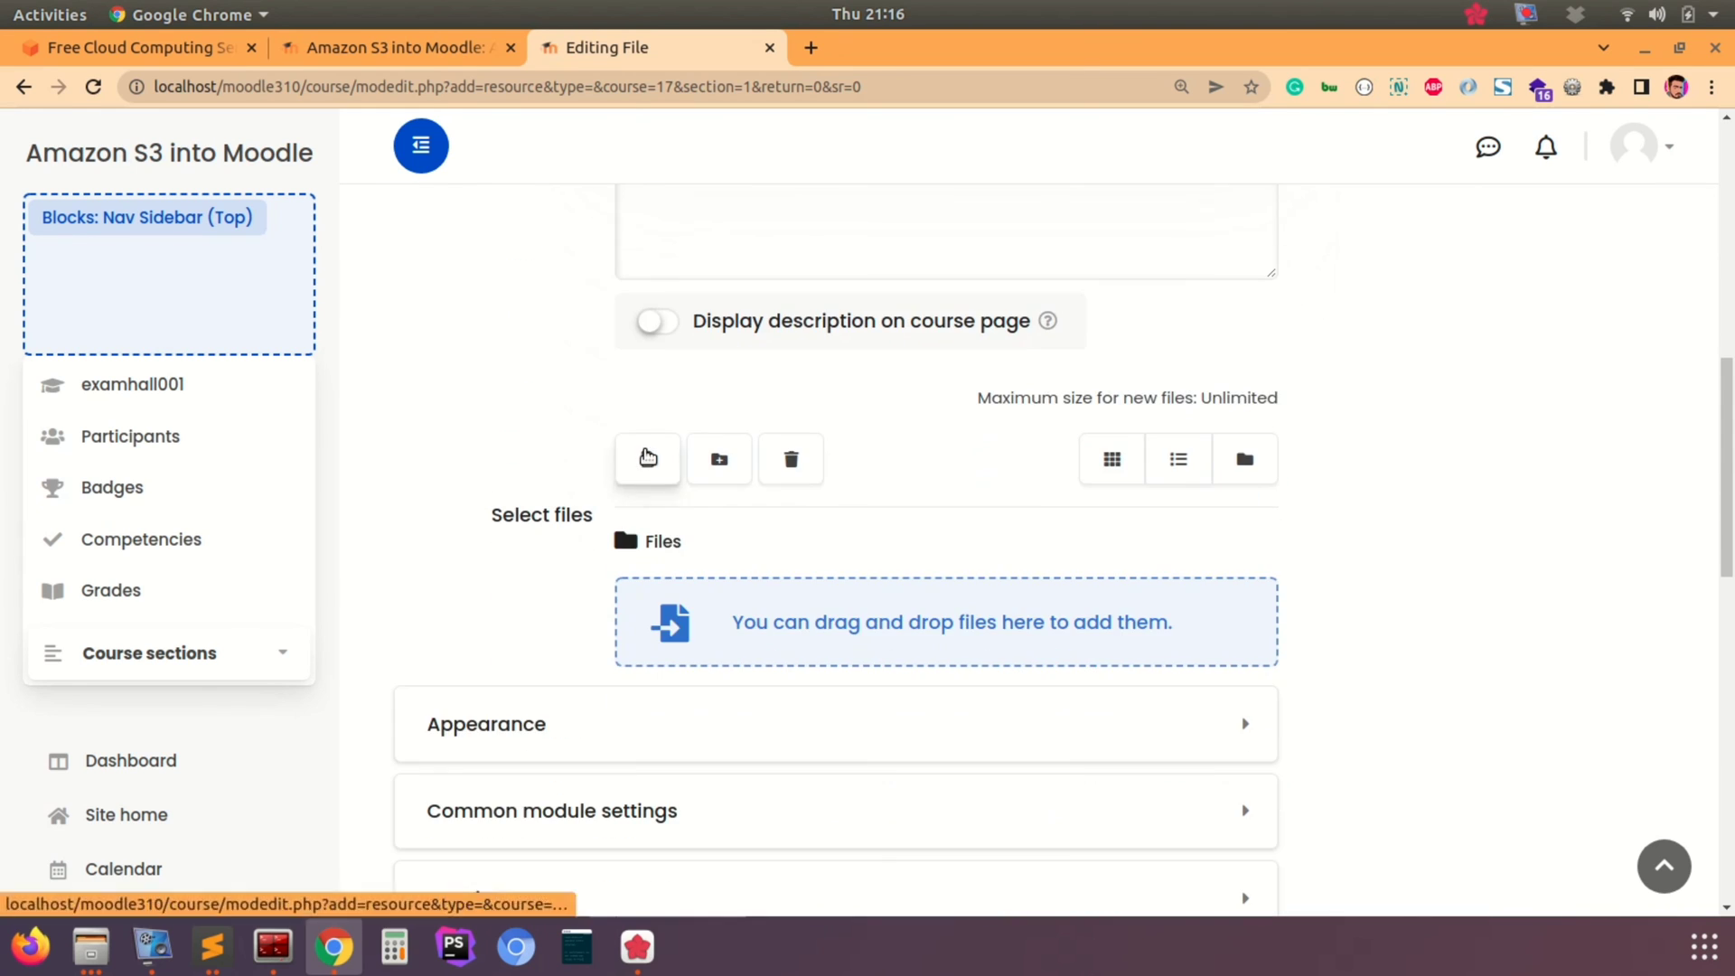
left_click(648, 456)
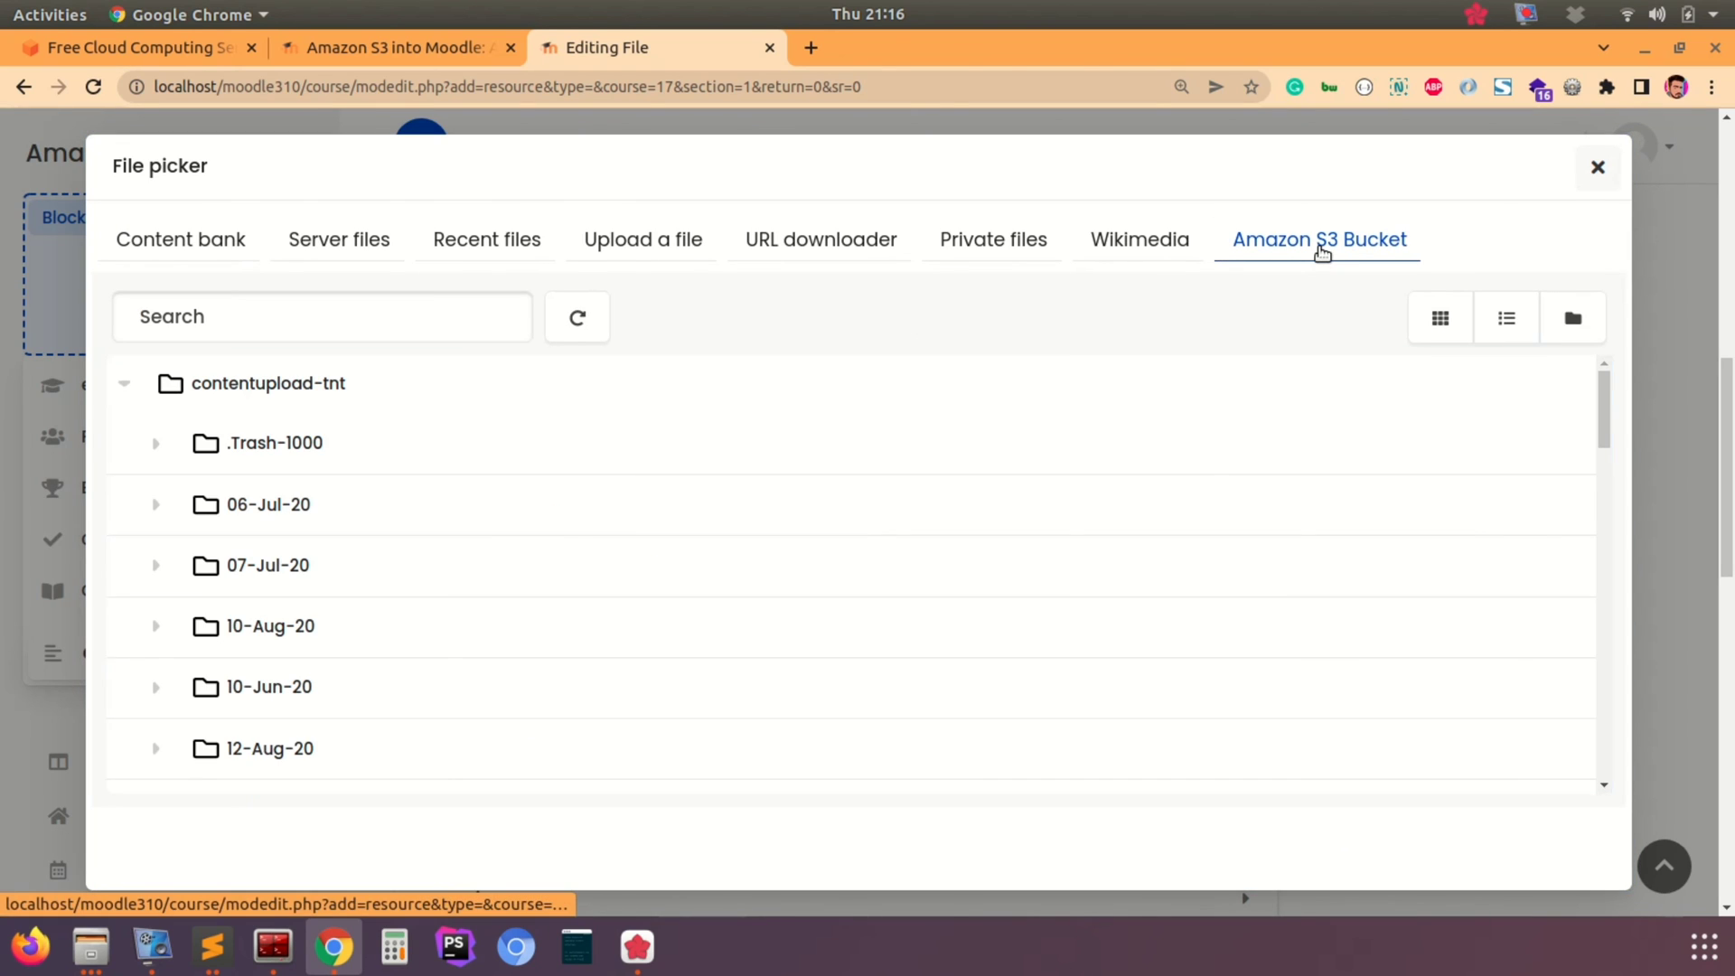
left_click(1442, 324)
scroll(826, 503, "down", 8)
scroll(831, 503, "down", 10)
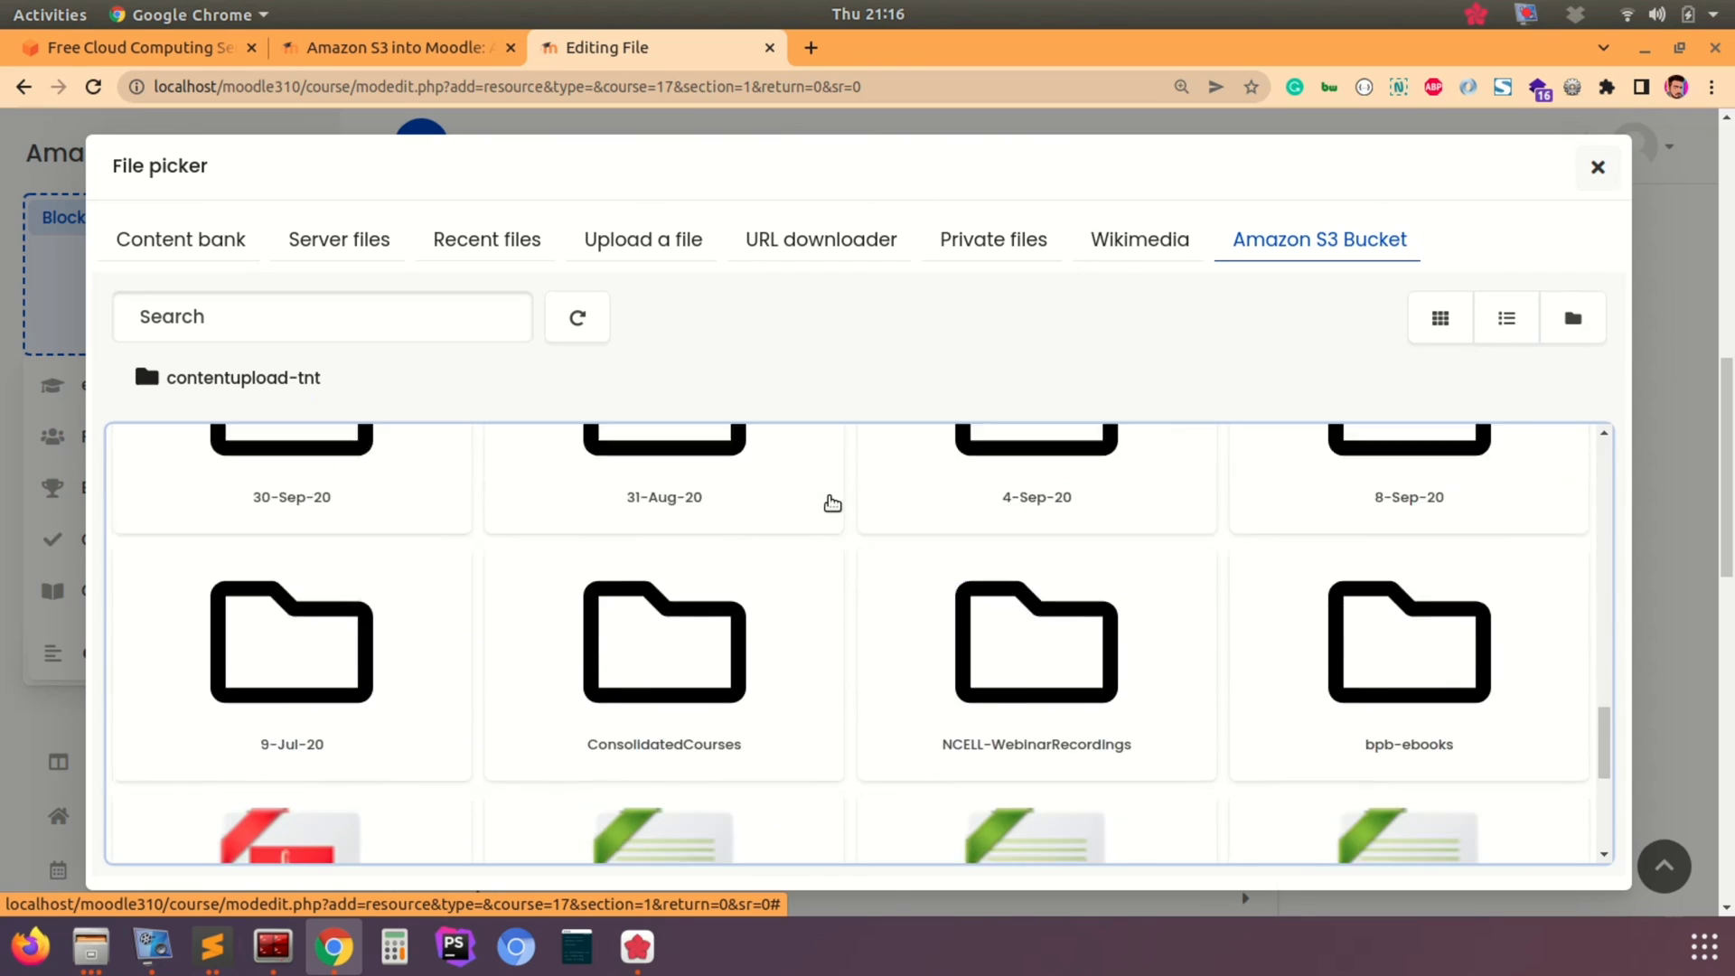
left_click(331, 529)
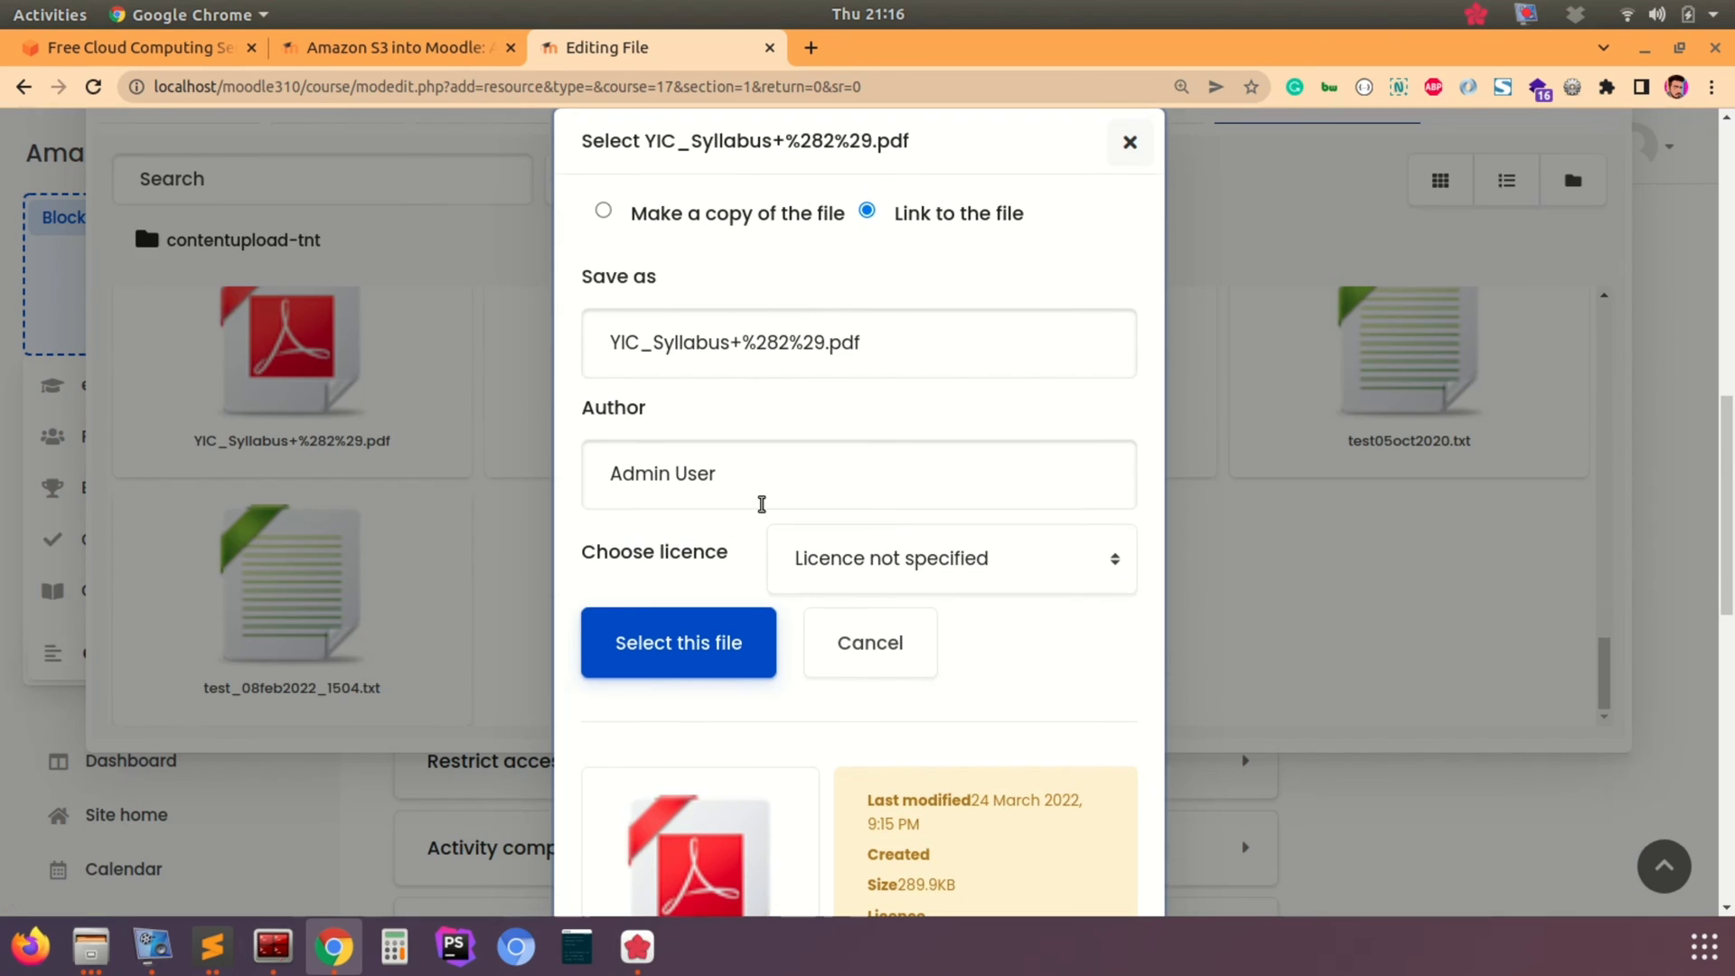
scroll(759, 504, "down", 3)
left_click(681, 411)
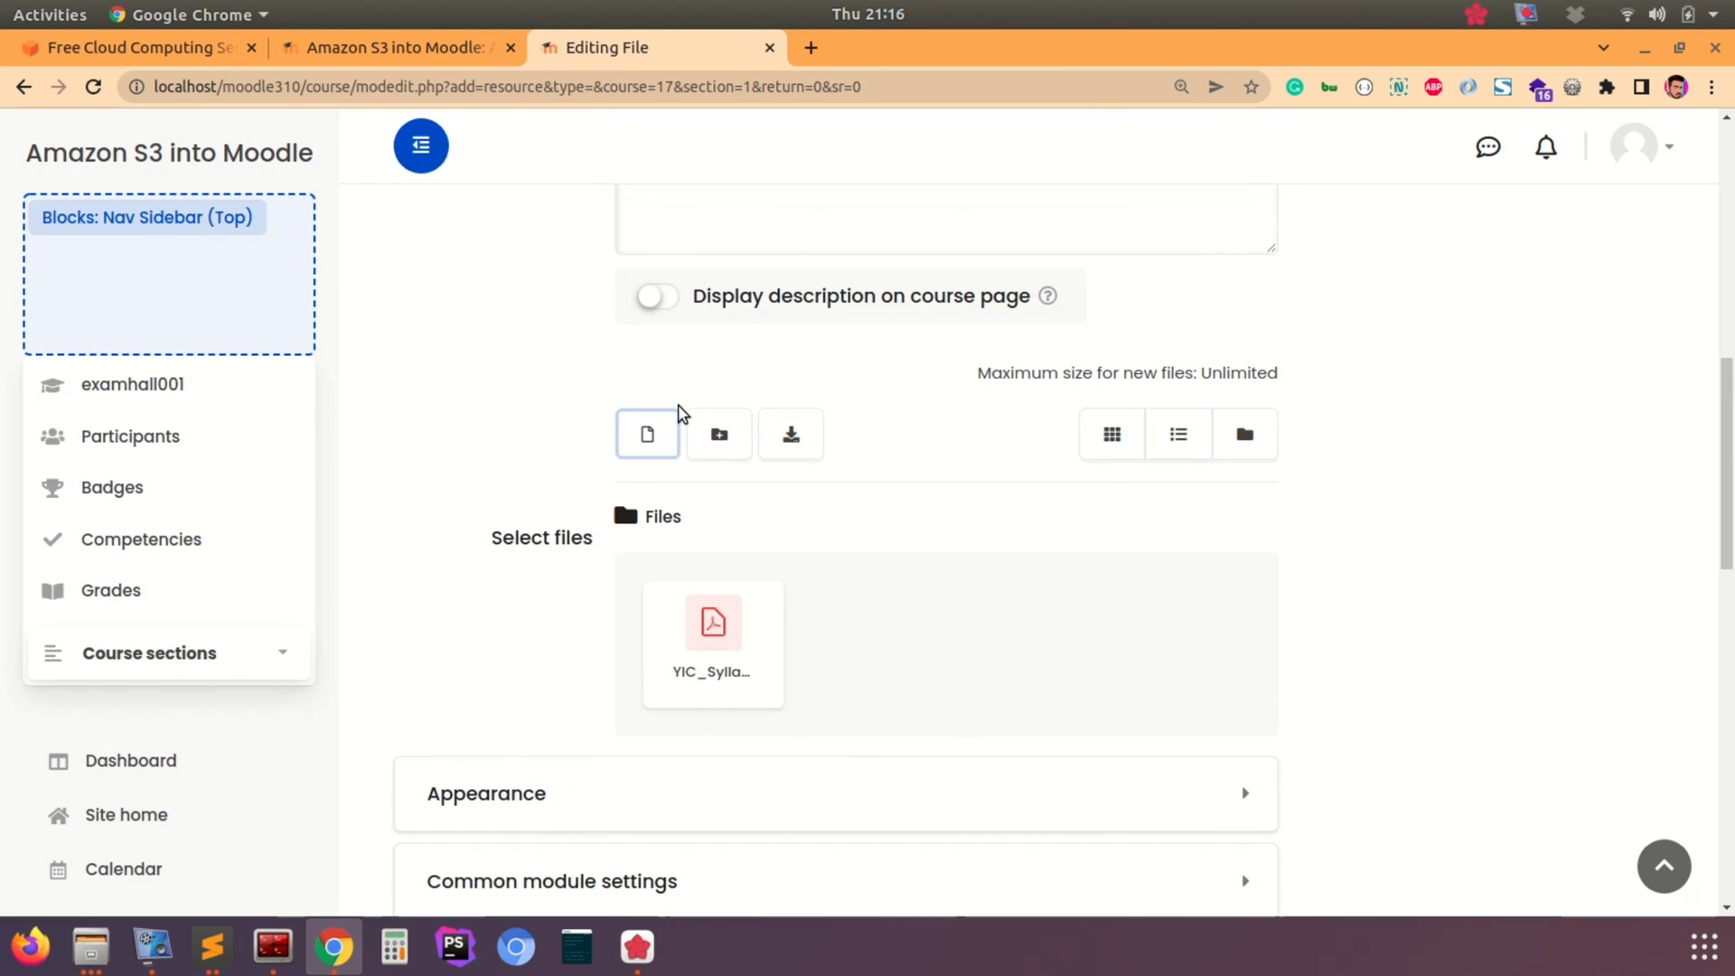
Step: Enable Show size, Show type and Show upload/modified date, then save and return to course
scroll(683, 411, "down", 3)
left_click(506, 564)
scroll(504, 567, "down", 3)
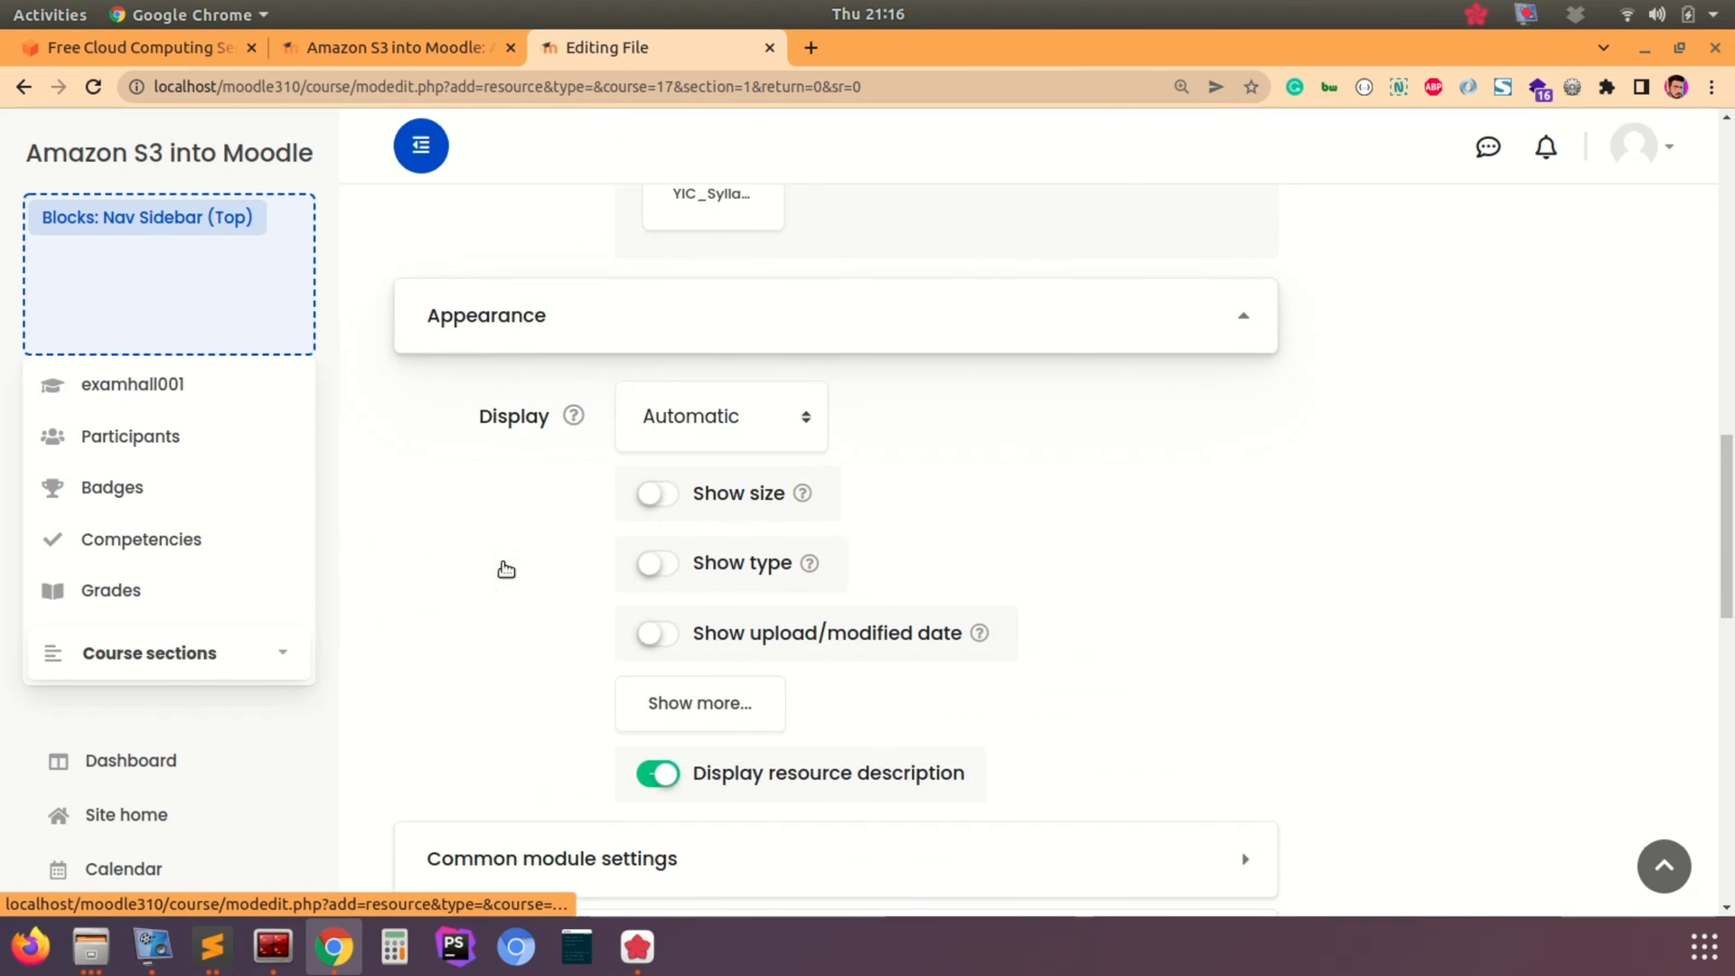
left_click(654, 493)
left_click(665, 563)
left_click(659, 632)
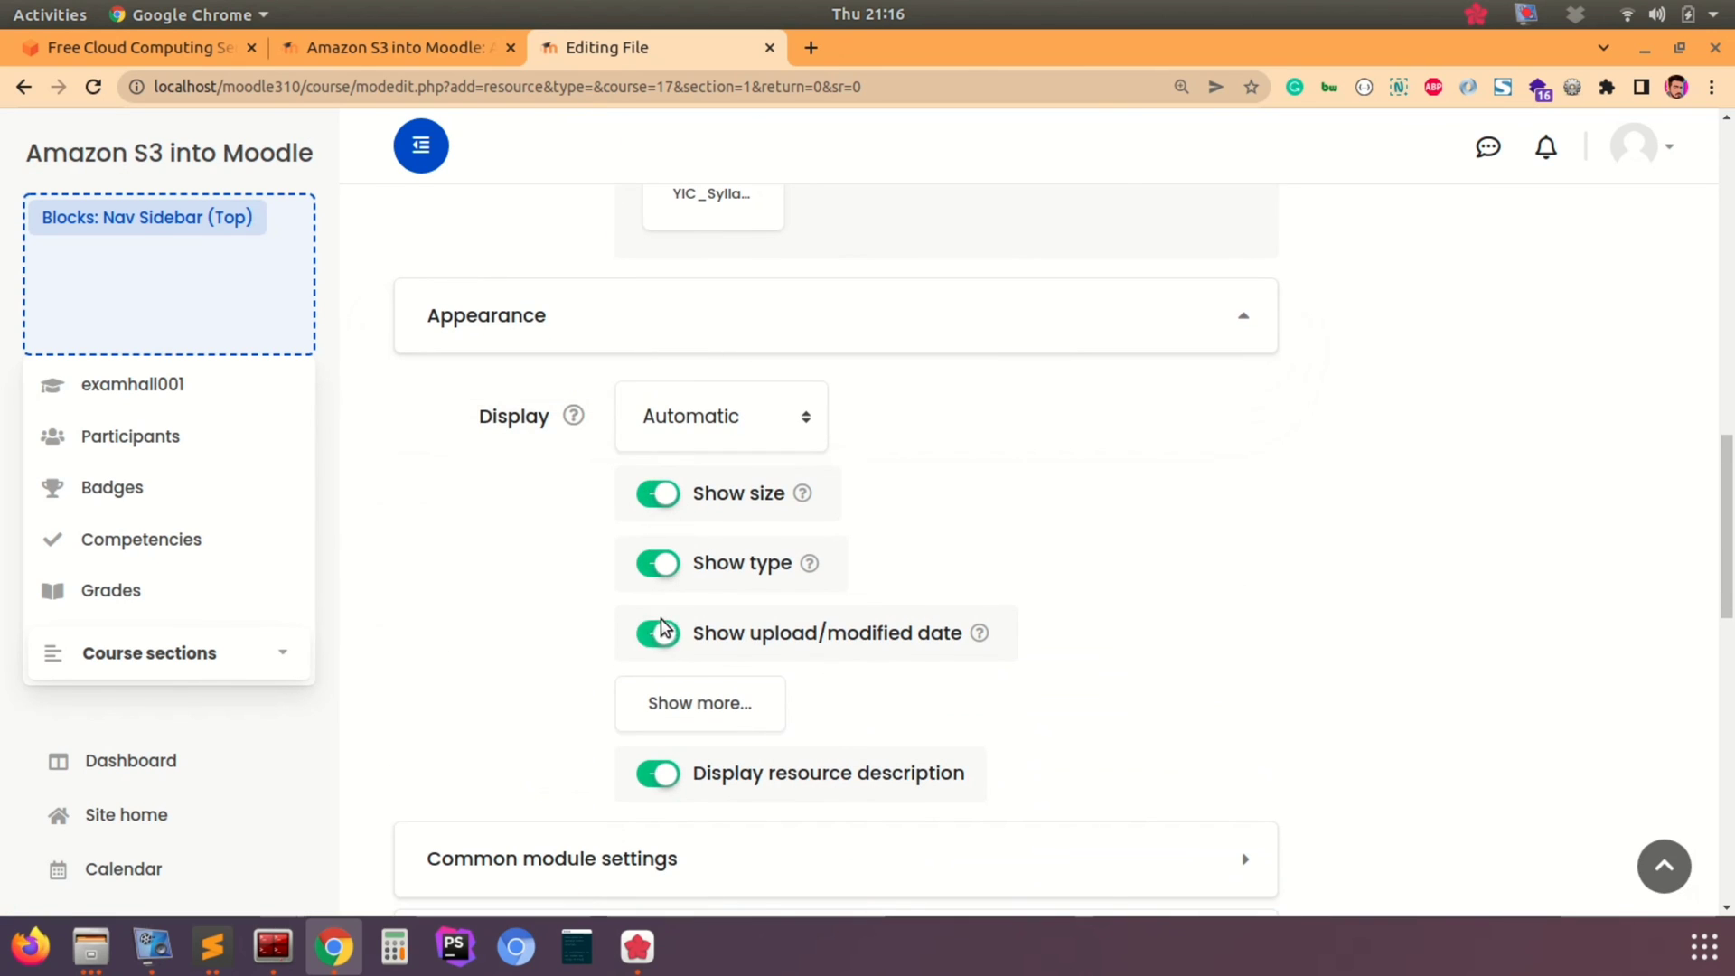
scroll(665, 626, "down", 5)
scroll(665, 626, "down", 3)
left_click(797, 635)
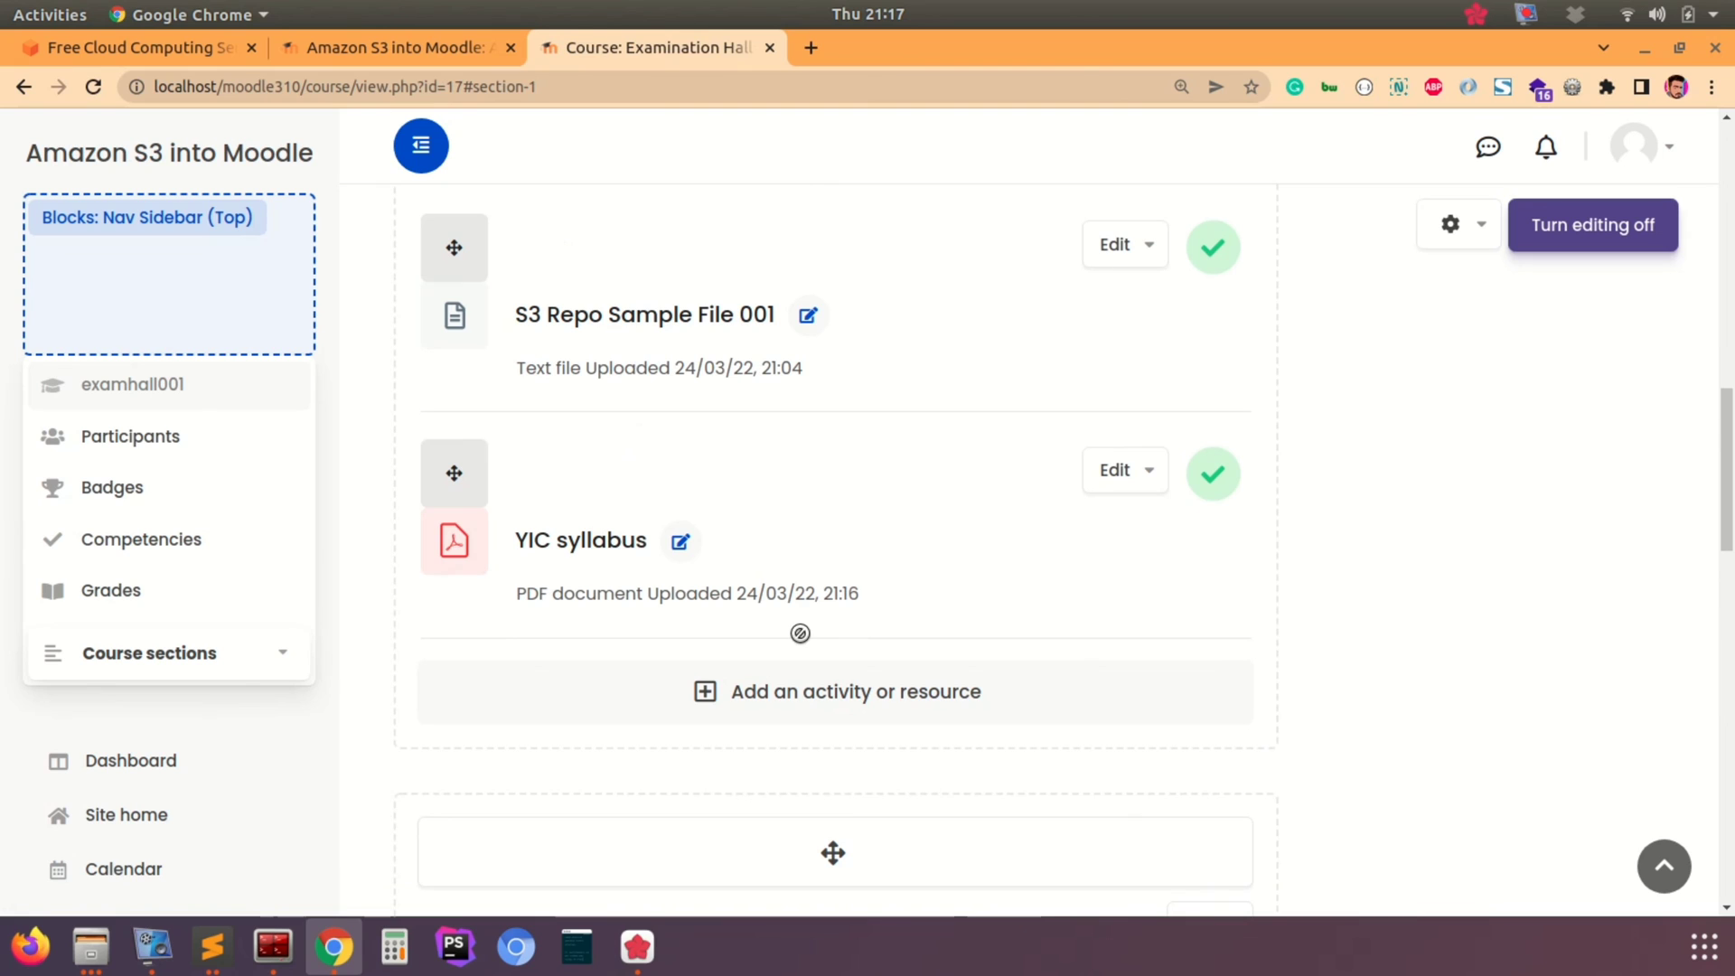
Step: Turn editing off and check YIC syllabus is listed as an uploaded PDF document
scroll(423, 444, "up", 1)
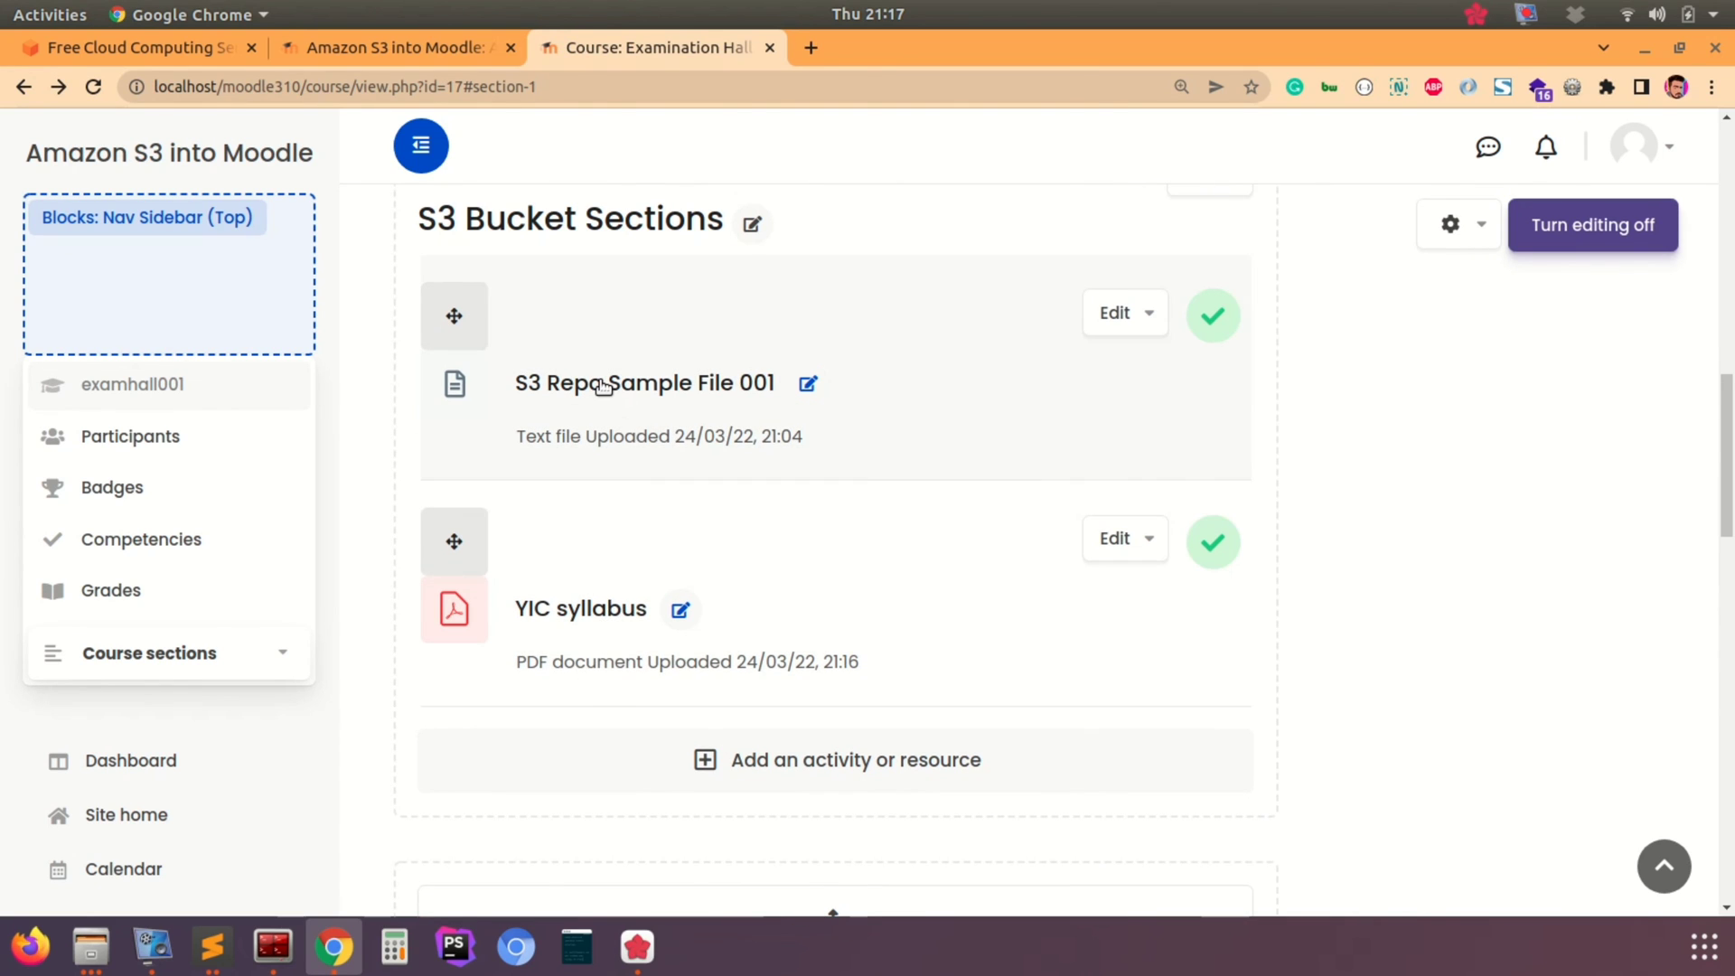
scroll(599, 386, "up", 10)
scroll(600, 389, "up", 3)
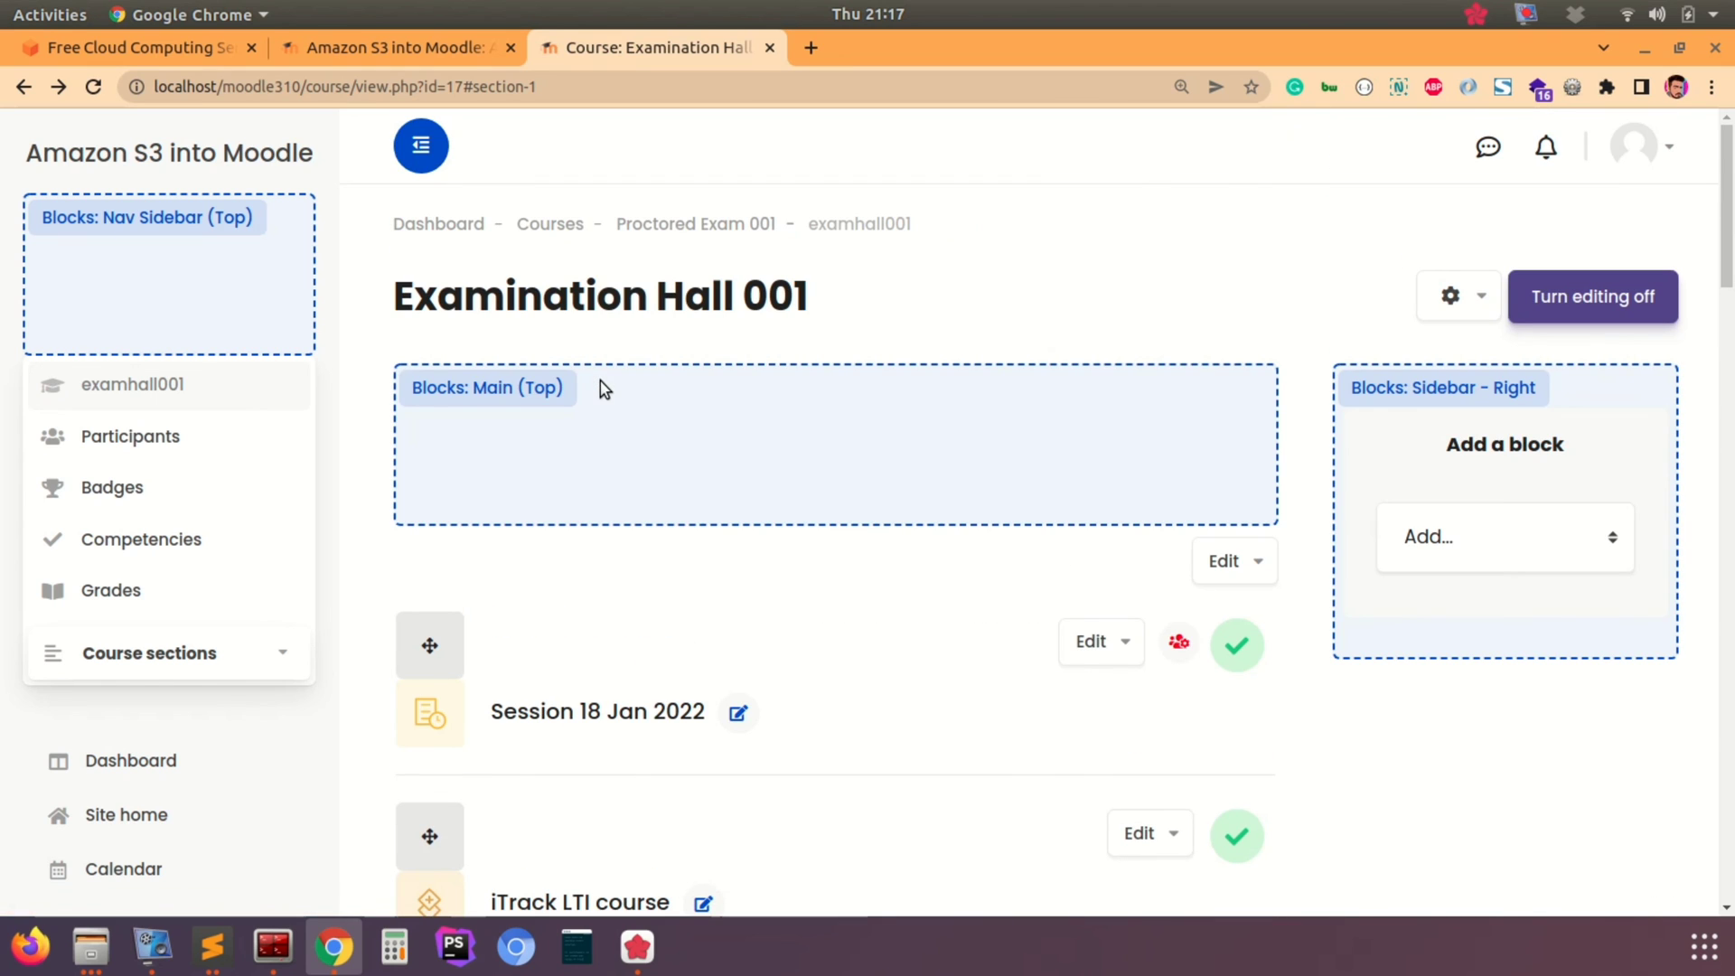
left_click(1550, 309)
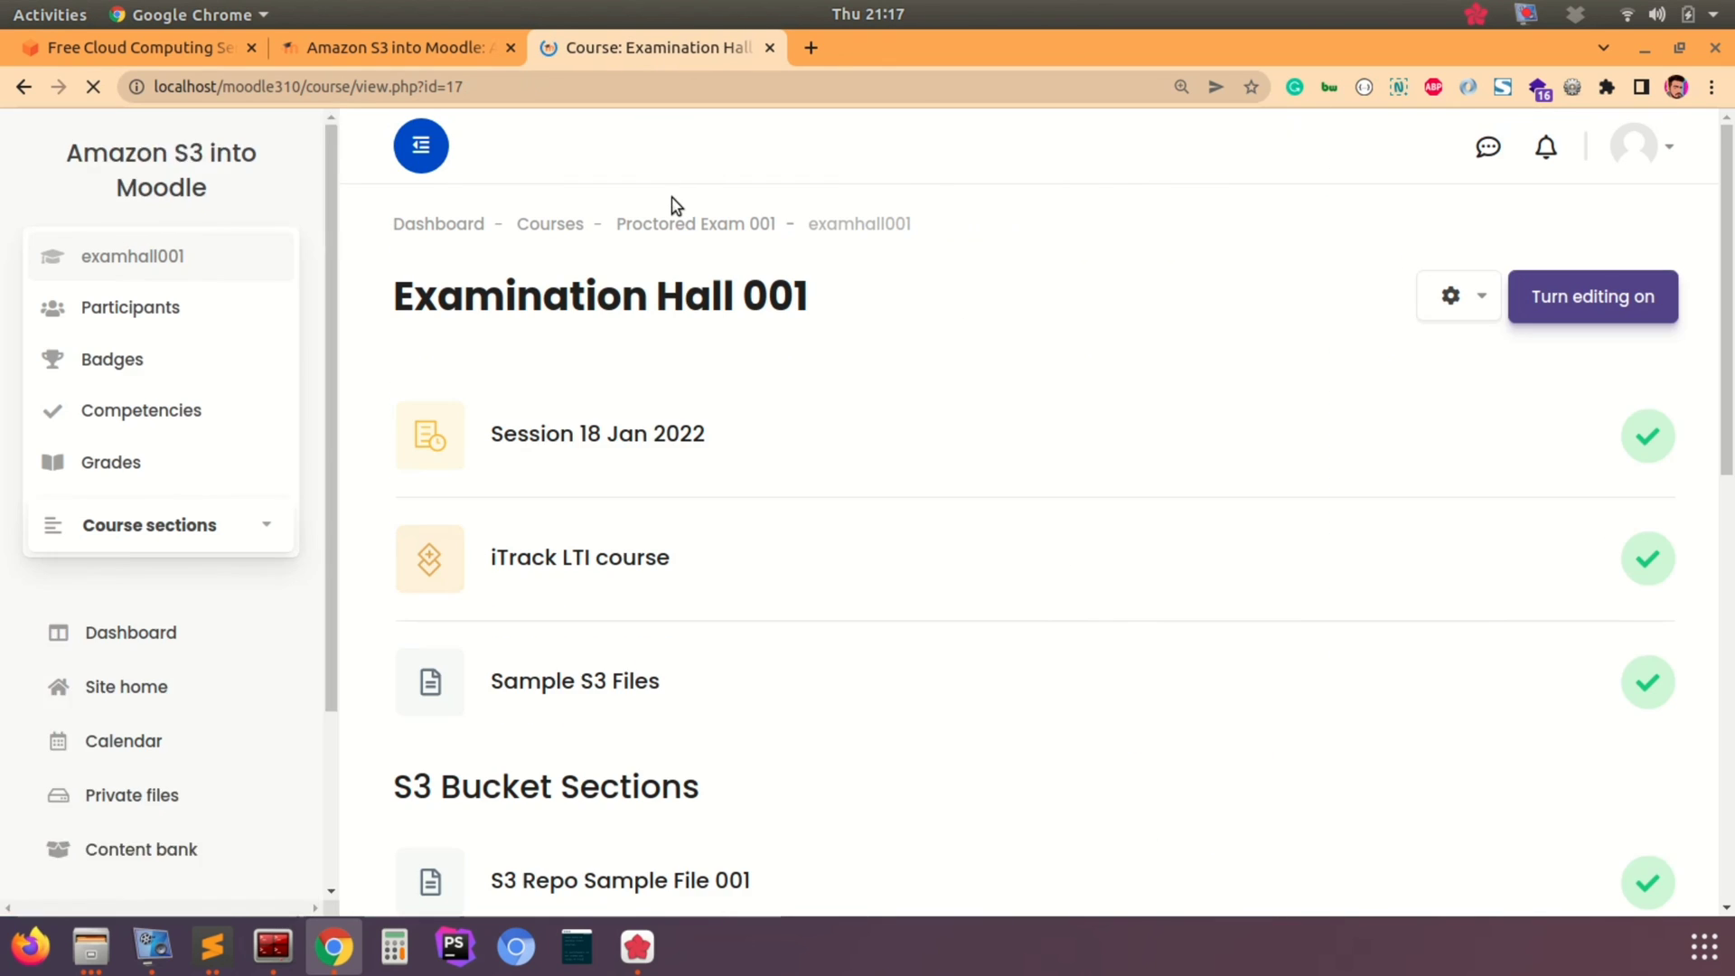
scroll(795, 464, "down", 10)
scroll(795, 464, "up", 2)
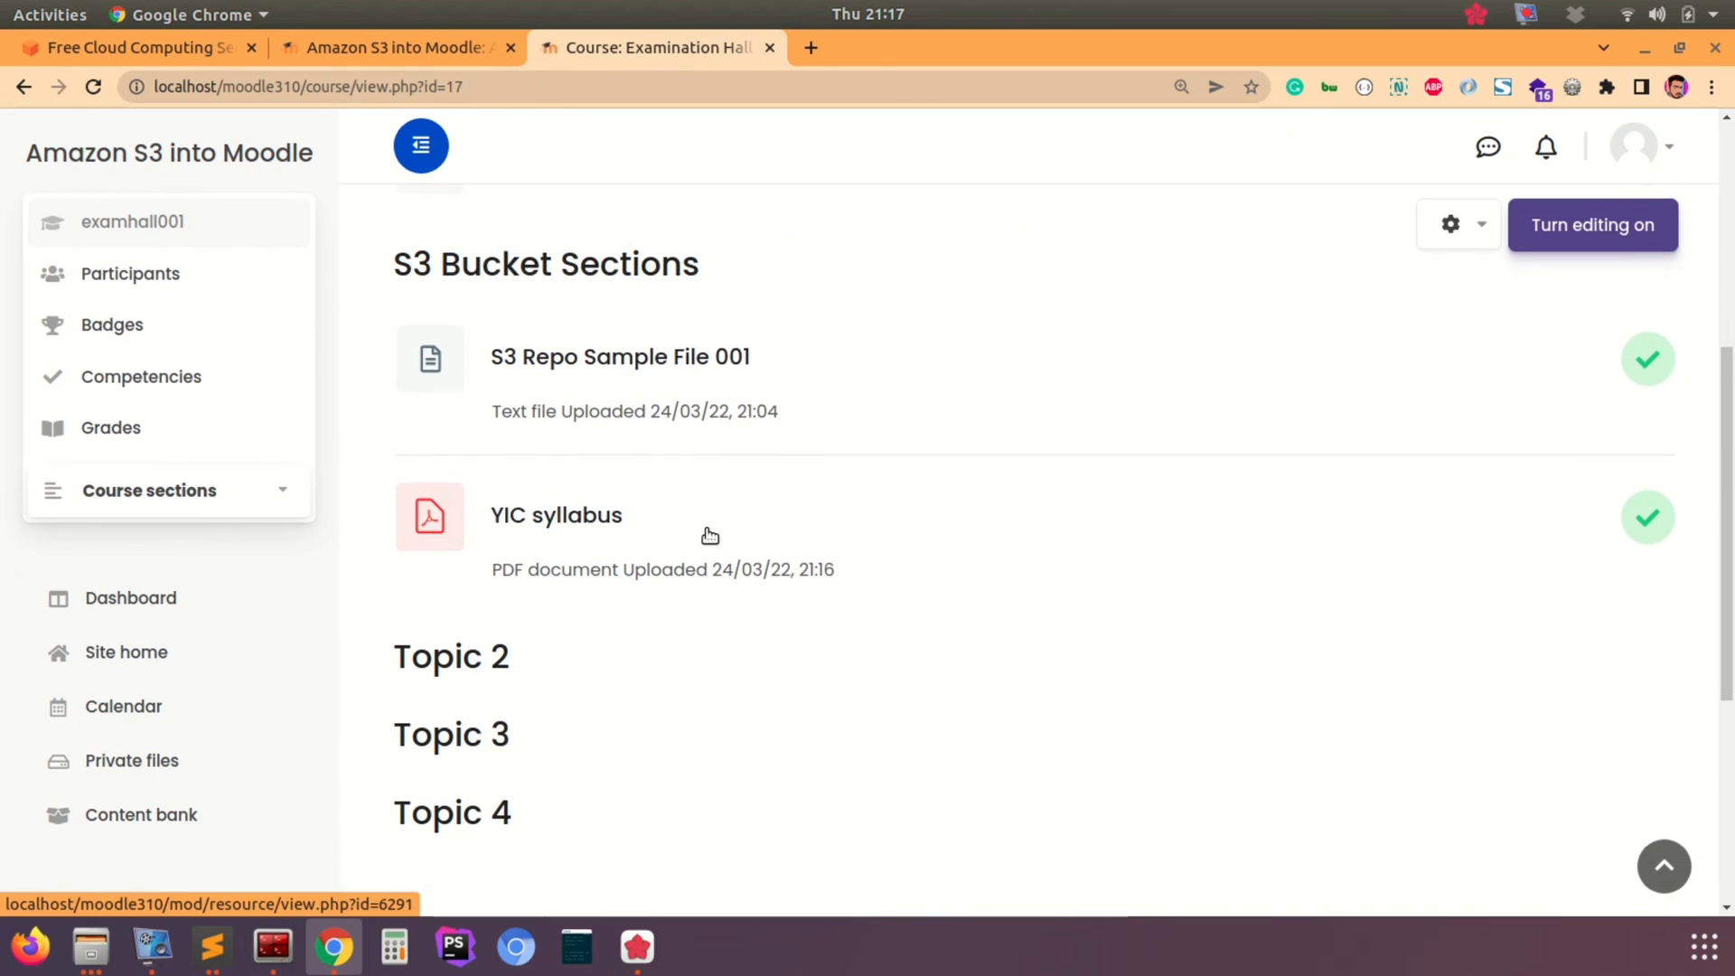
left_click_drag(710, 534, 1608, 503)
left_click(1650, 522)
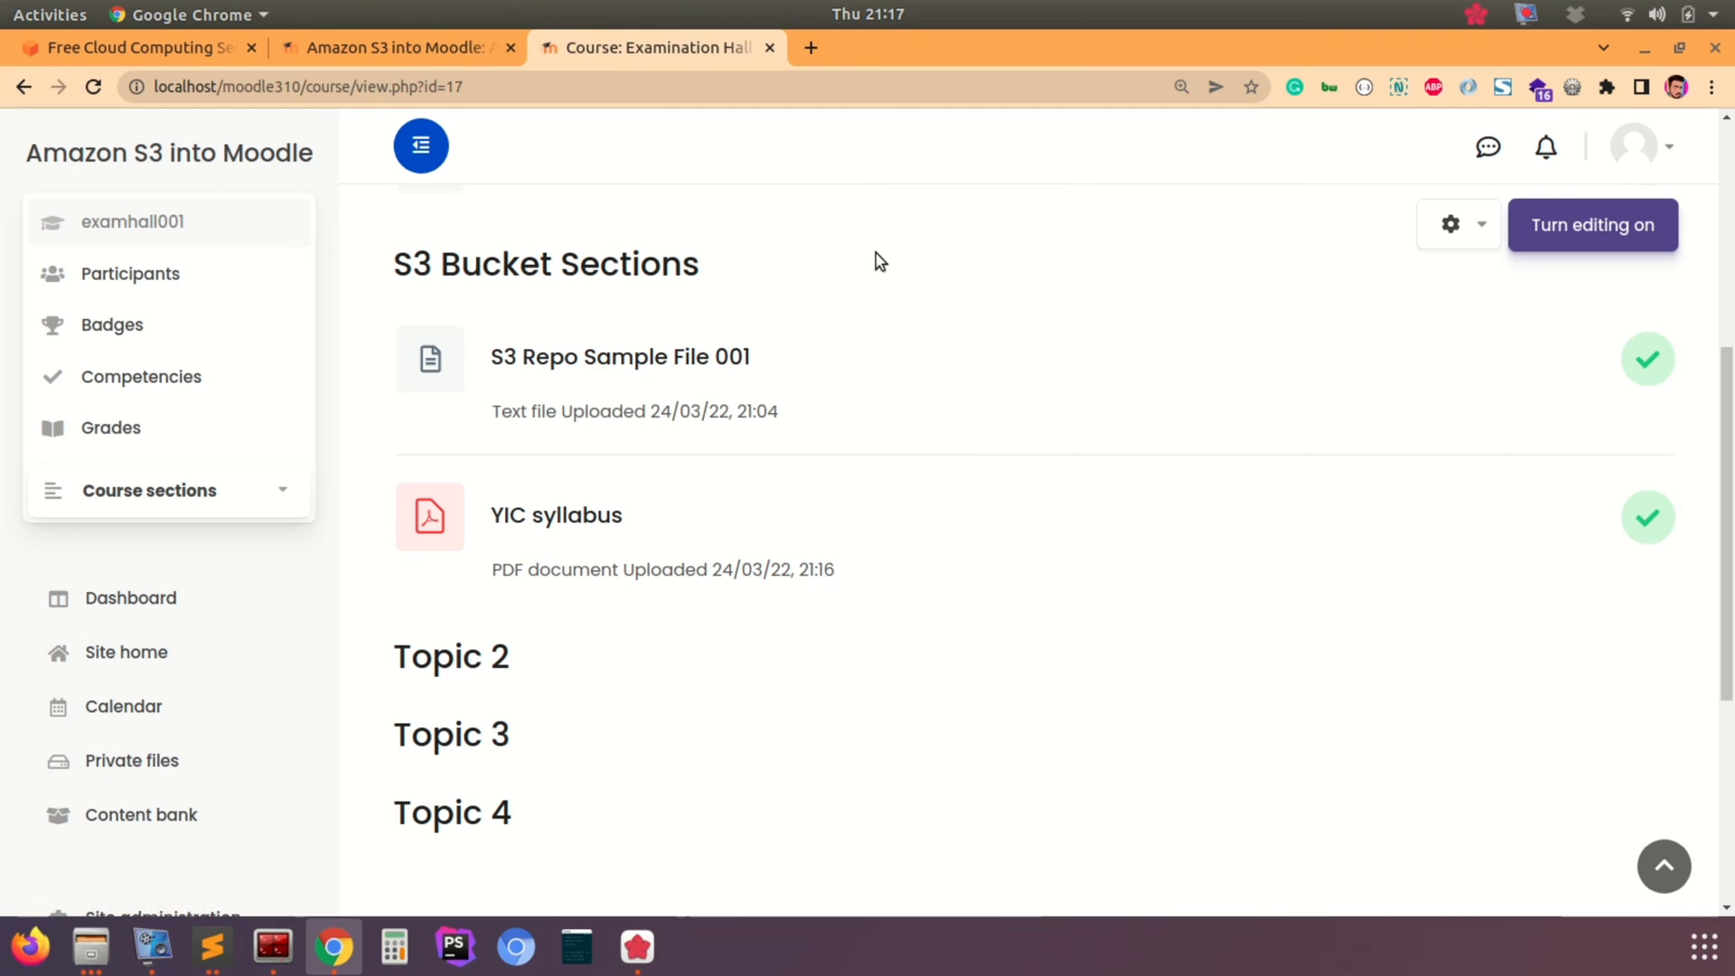
left_click(637, 945)
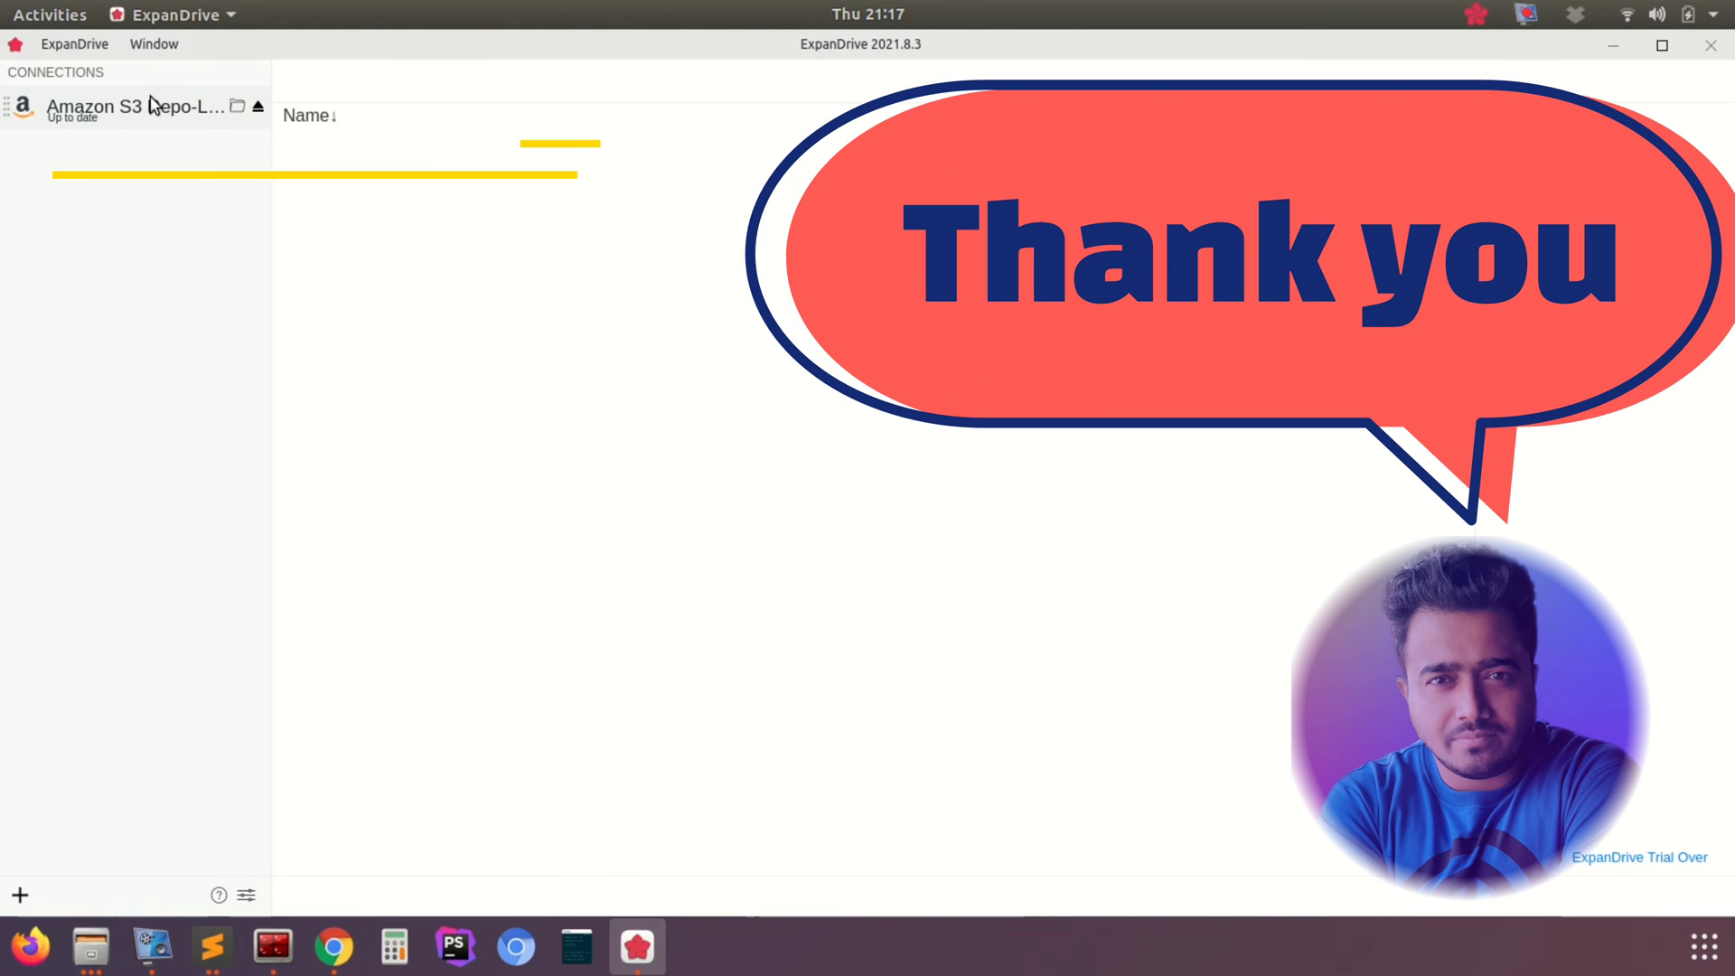
Step: Reveal the S3 drive in Files, delete YIC_Syllabus (2).pdf and close Files
left_click(236, 108)
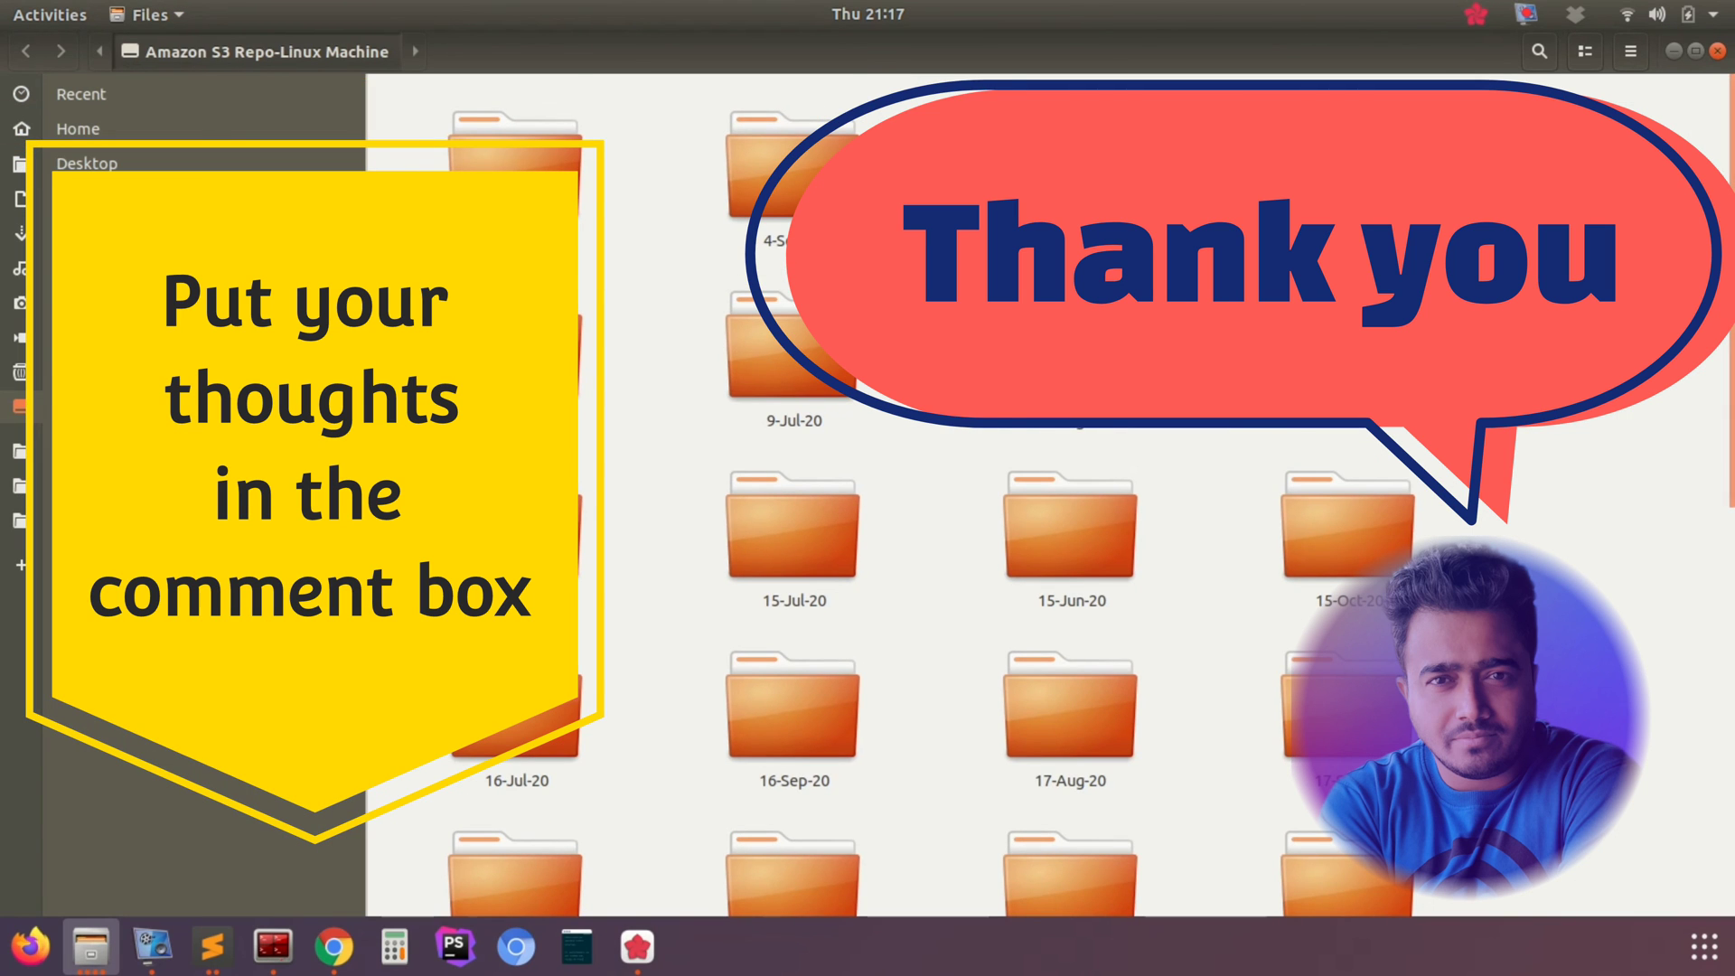
scroll(659, 331, "down", 5)
left_click(1337, 804)
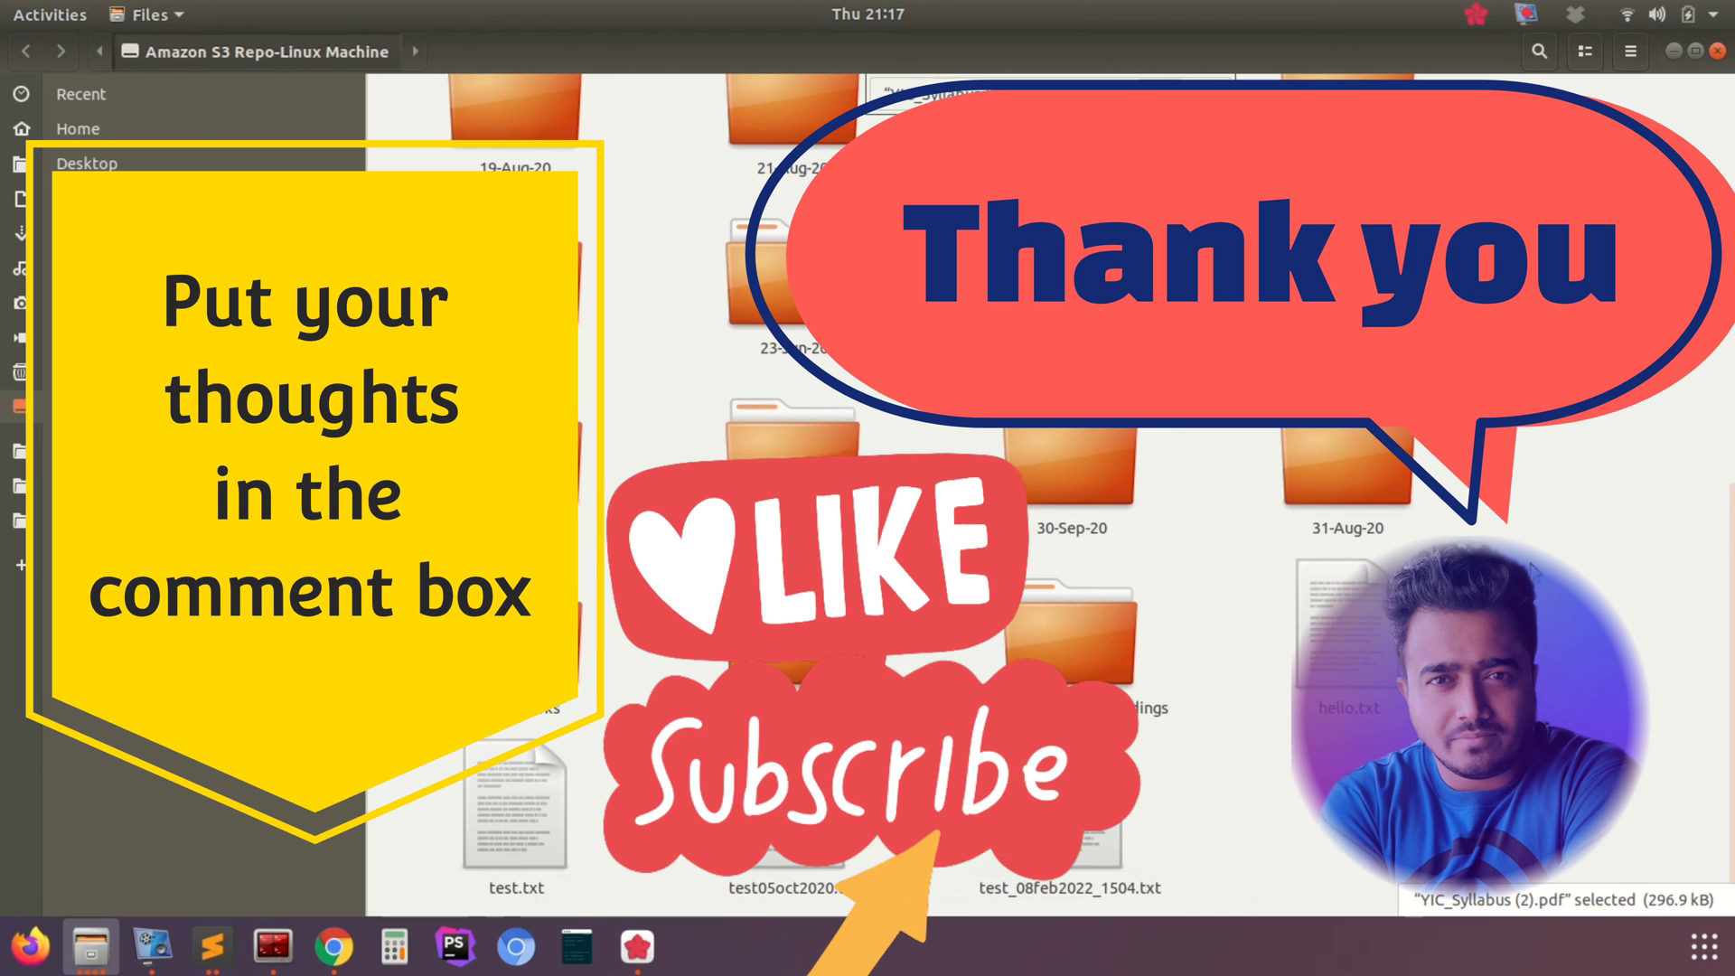
key("Delete")
left_click(1717, 51)
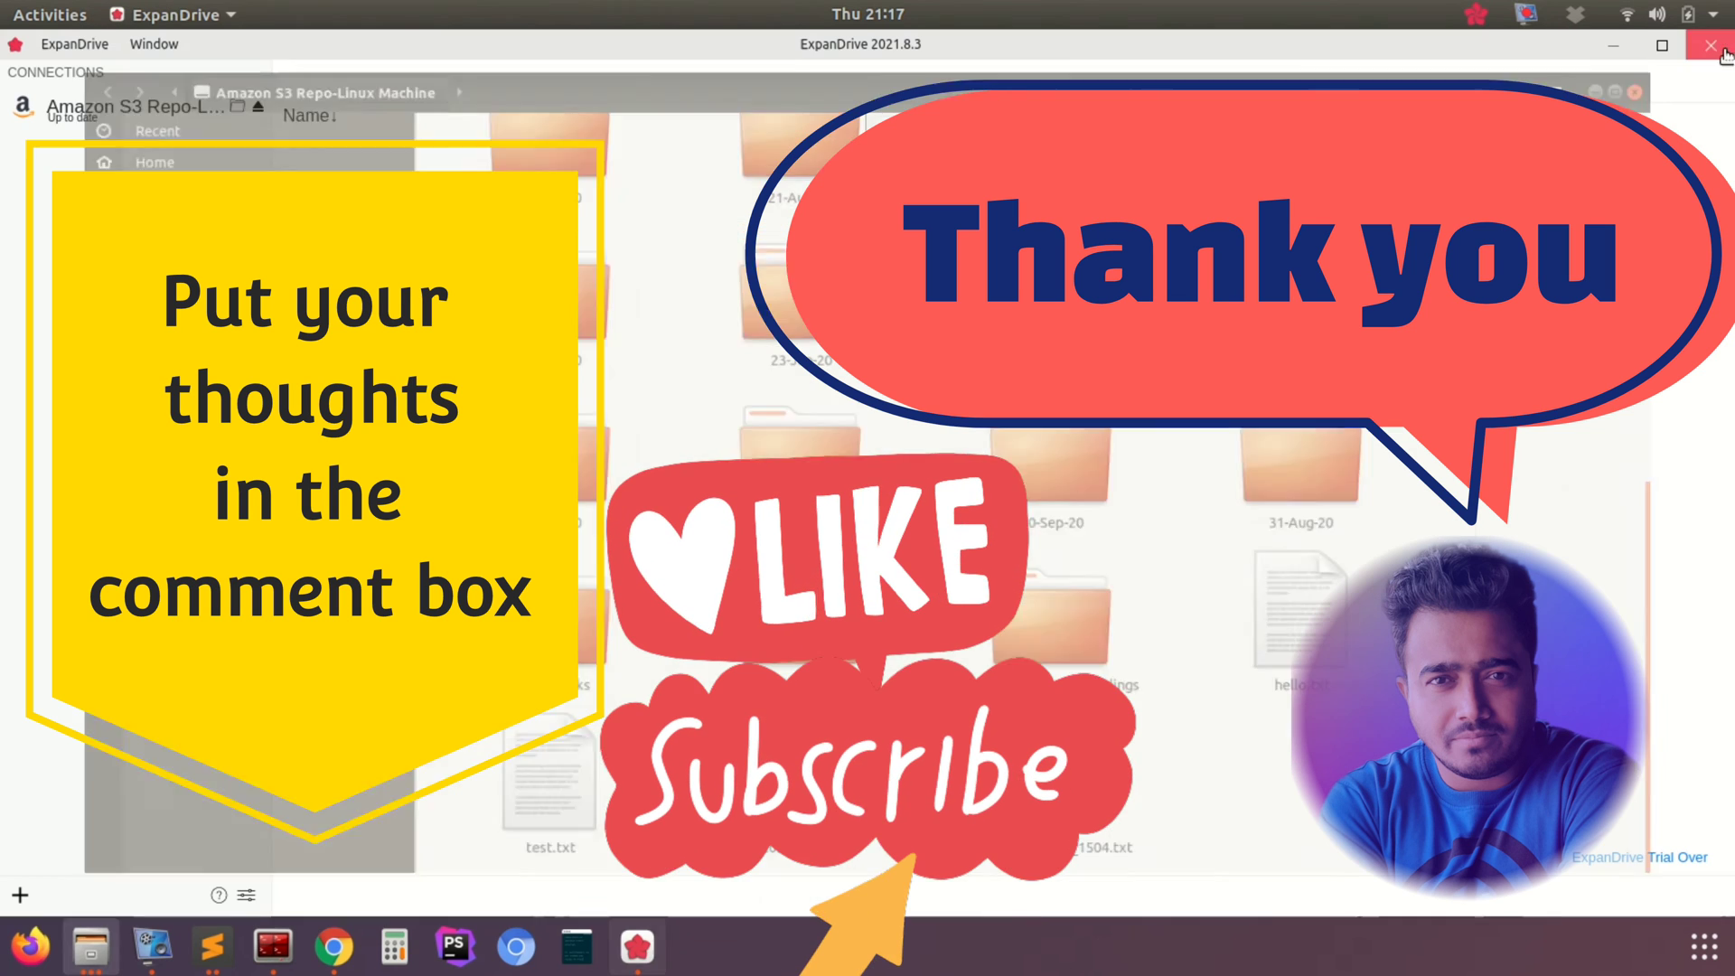